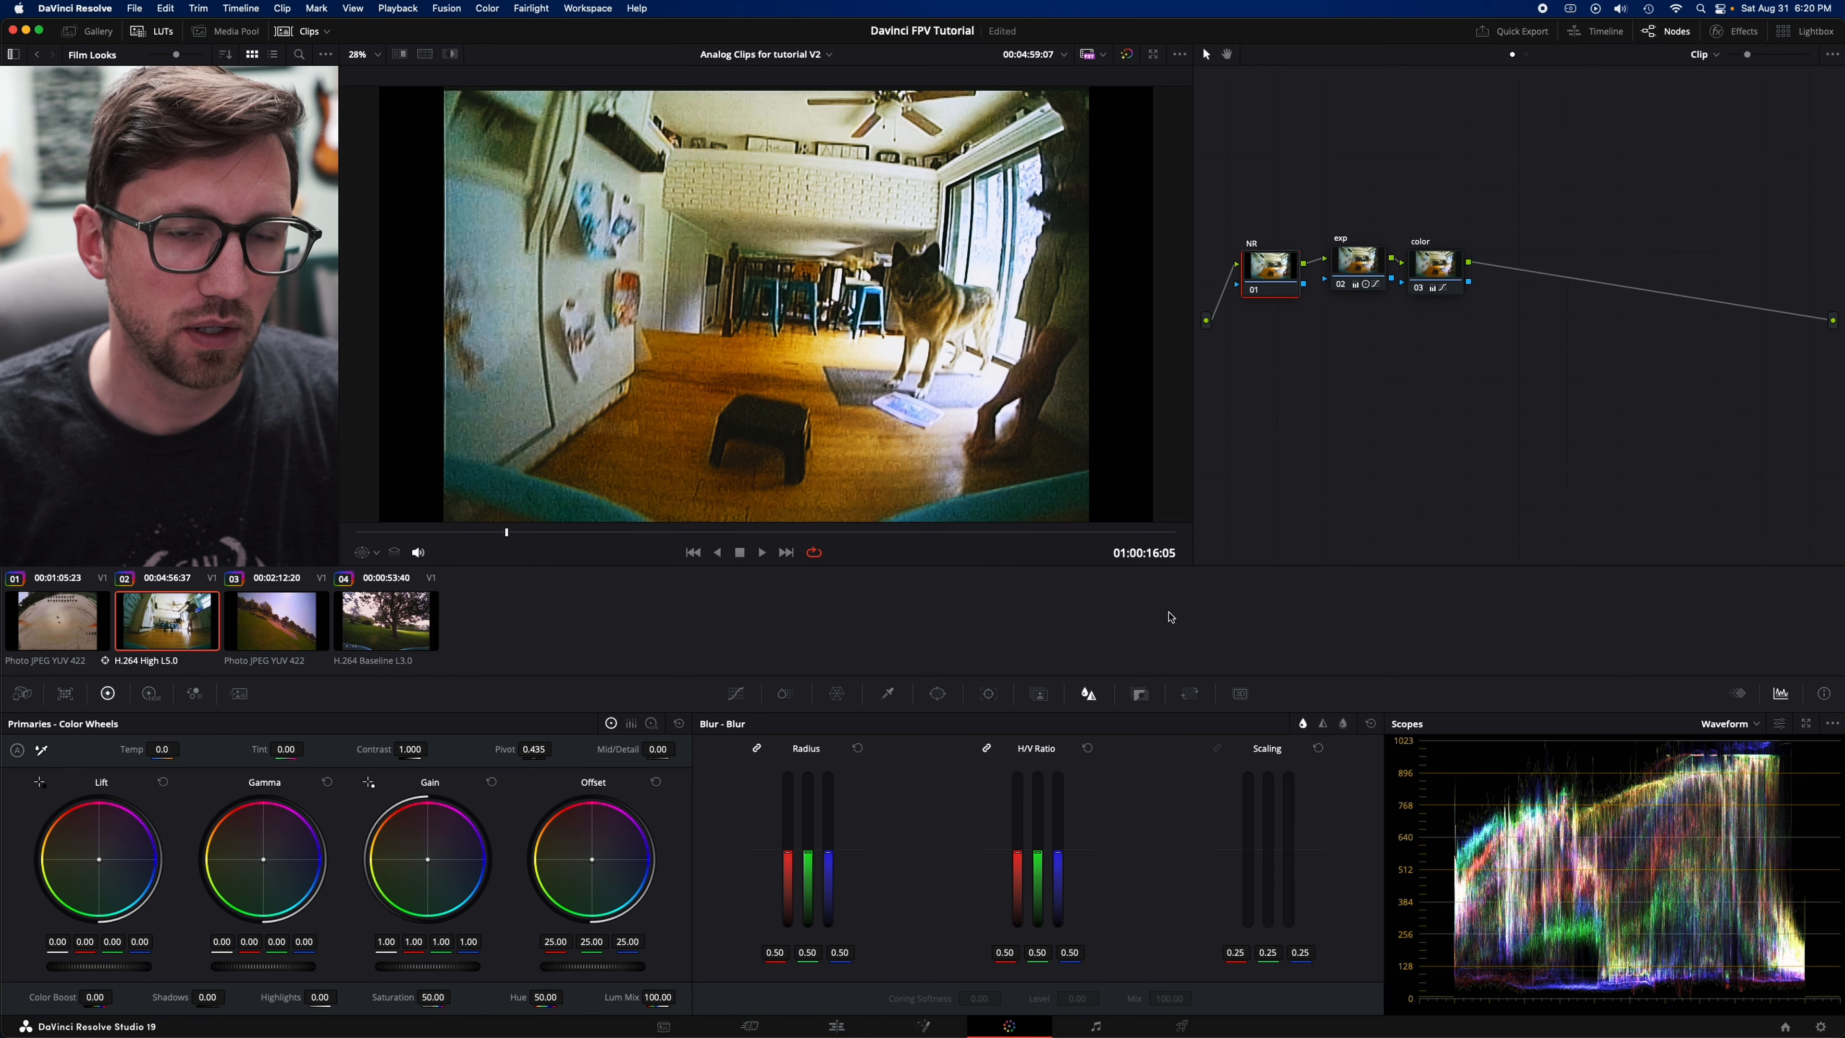
- Set the NR node's spatial noise reduction to Better mode with luma and chroma thresholds at 40.2
click(240, 695)
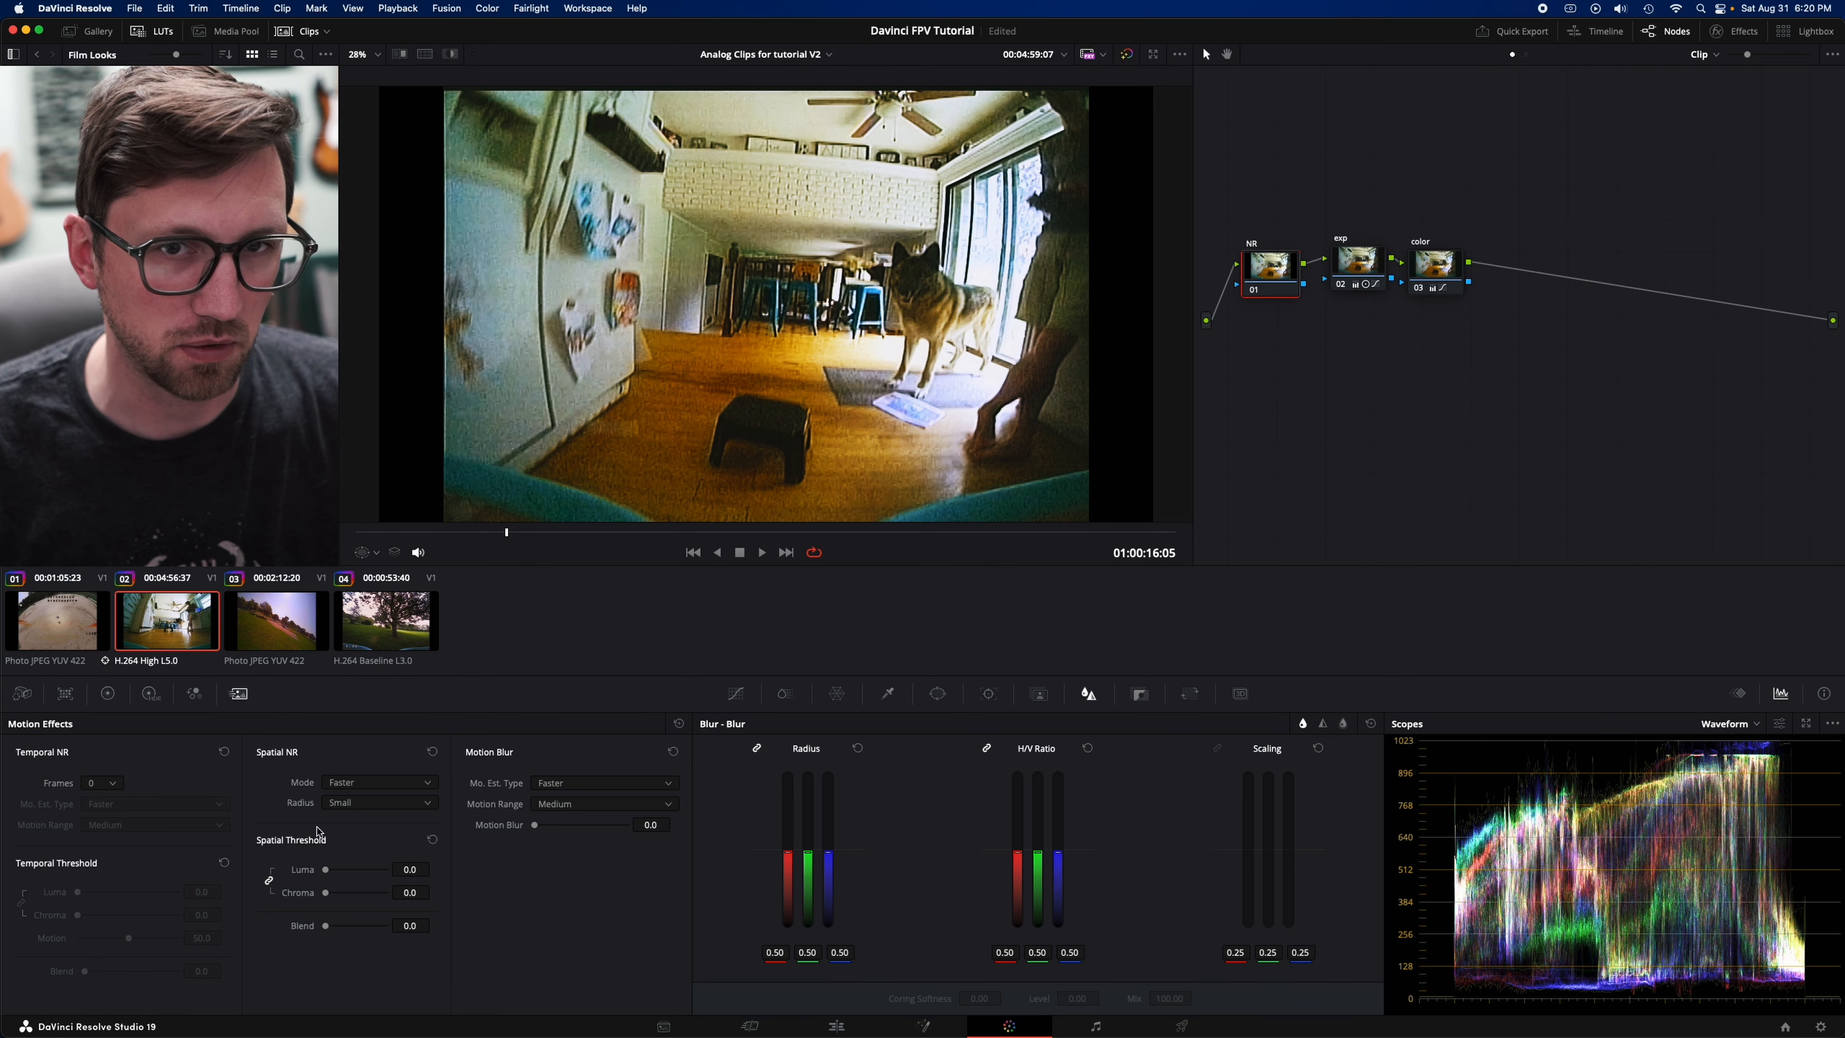
click(368, 785)
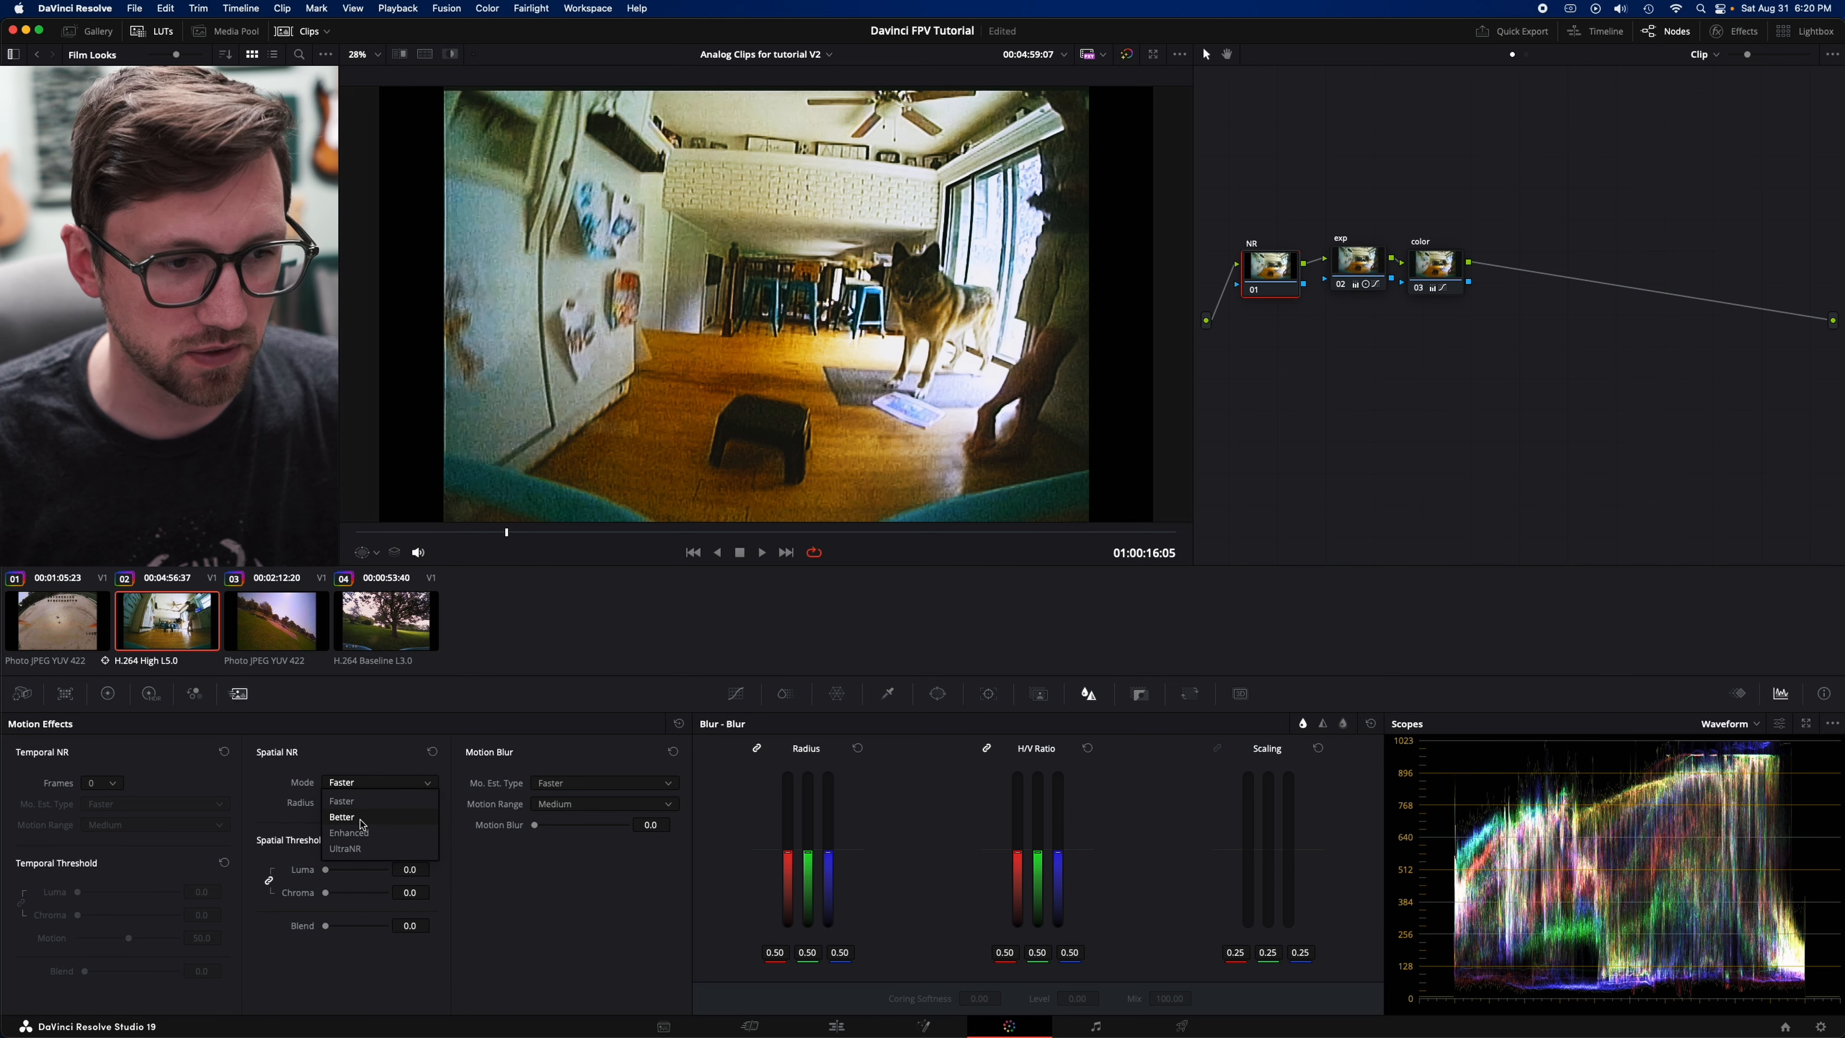
click(360, 817)
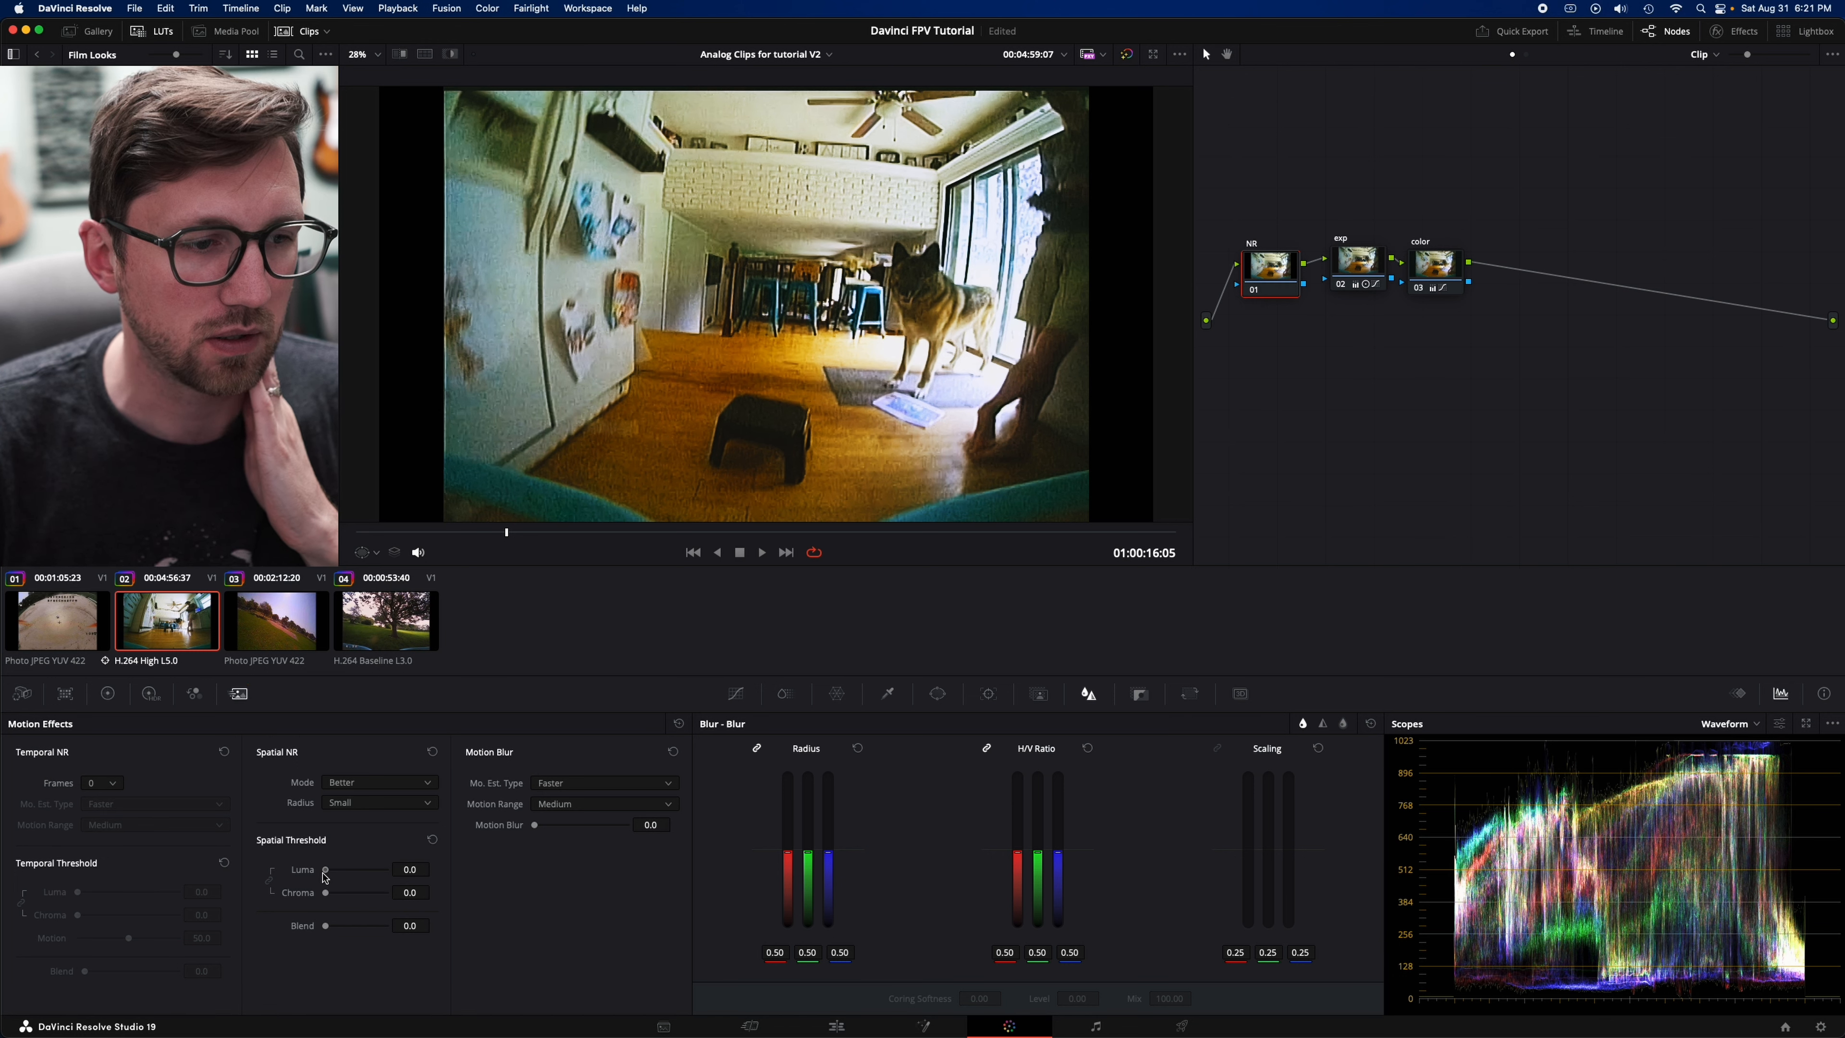
drag(326, 870, 353, 882)
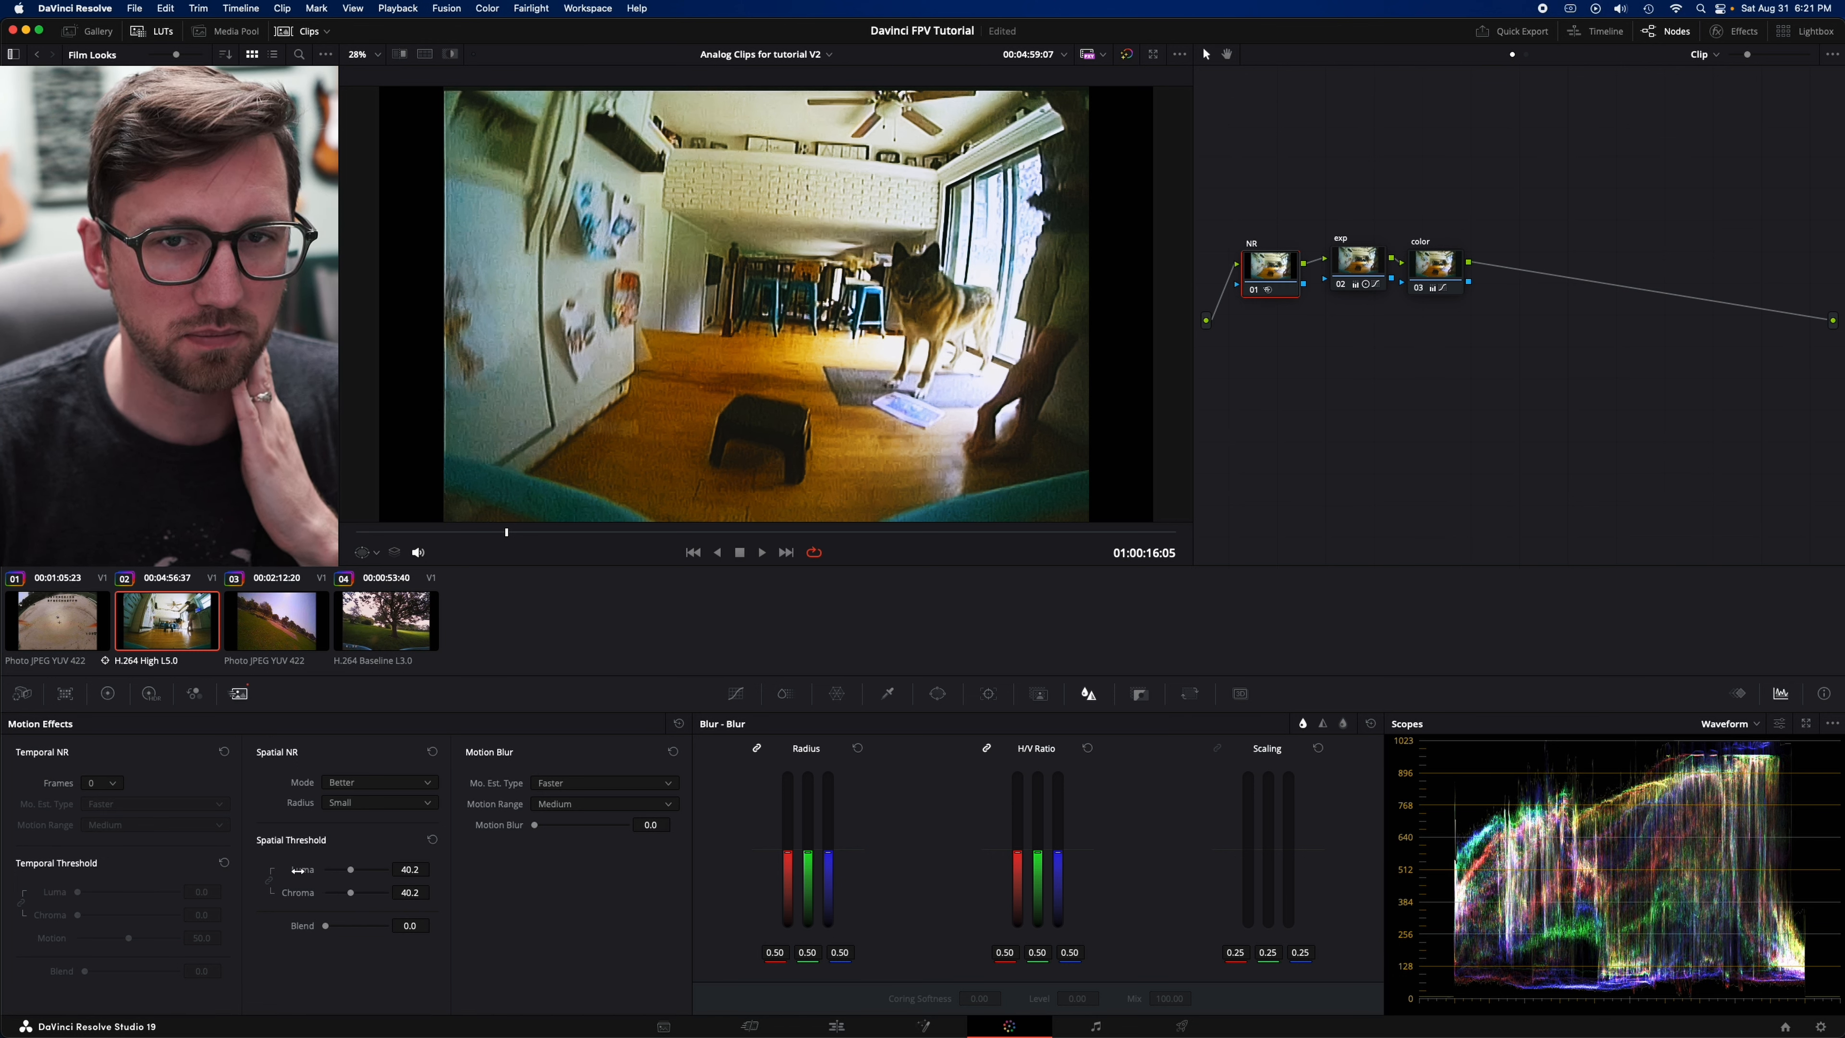
- Toggle the NR node off and on repeatedly to compare the picture with and without spatial noise reduction
click(1253, 292)
click(1253, 292)
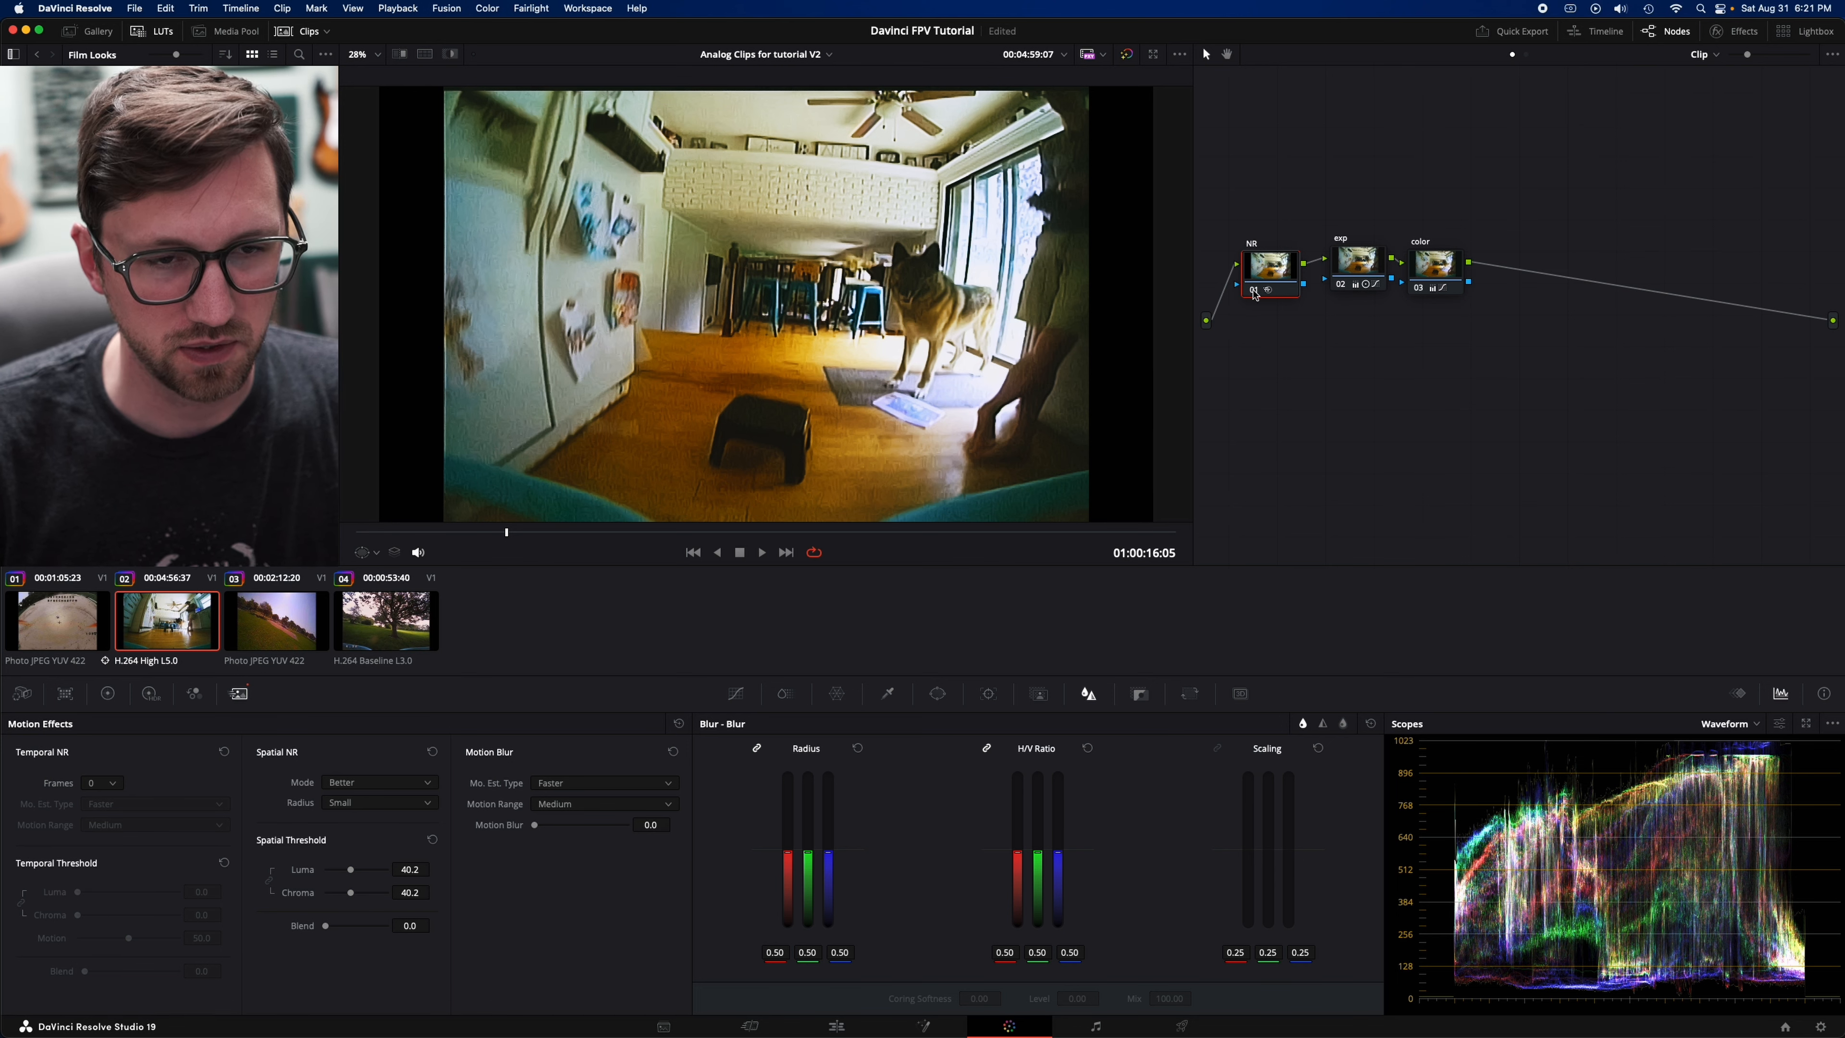
click(1254, 293)
click(1254, 293)
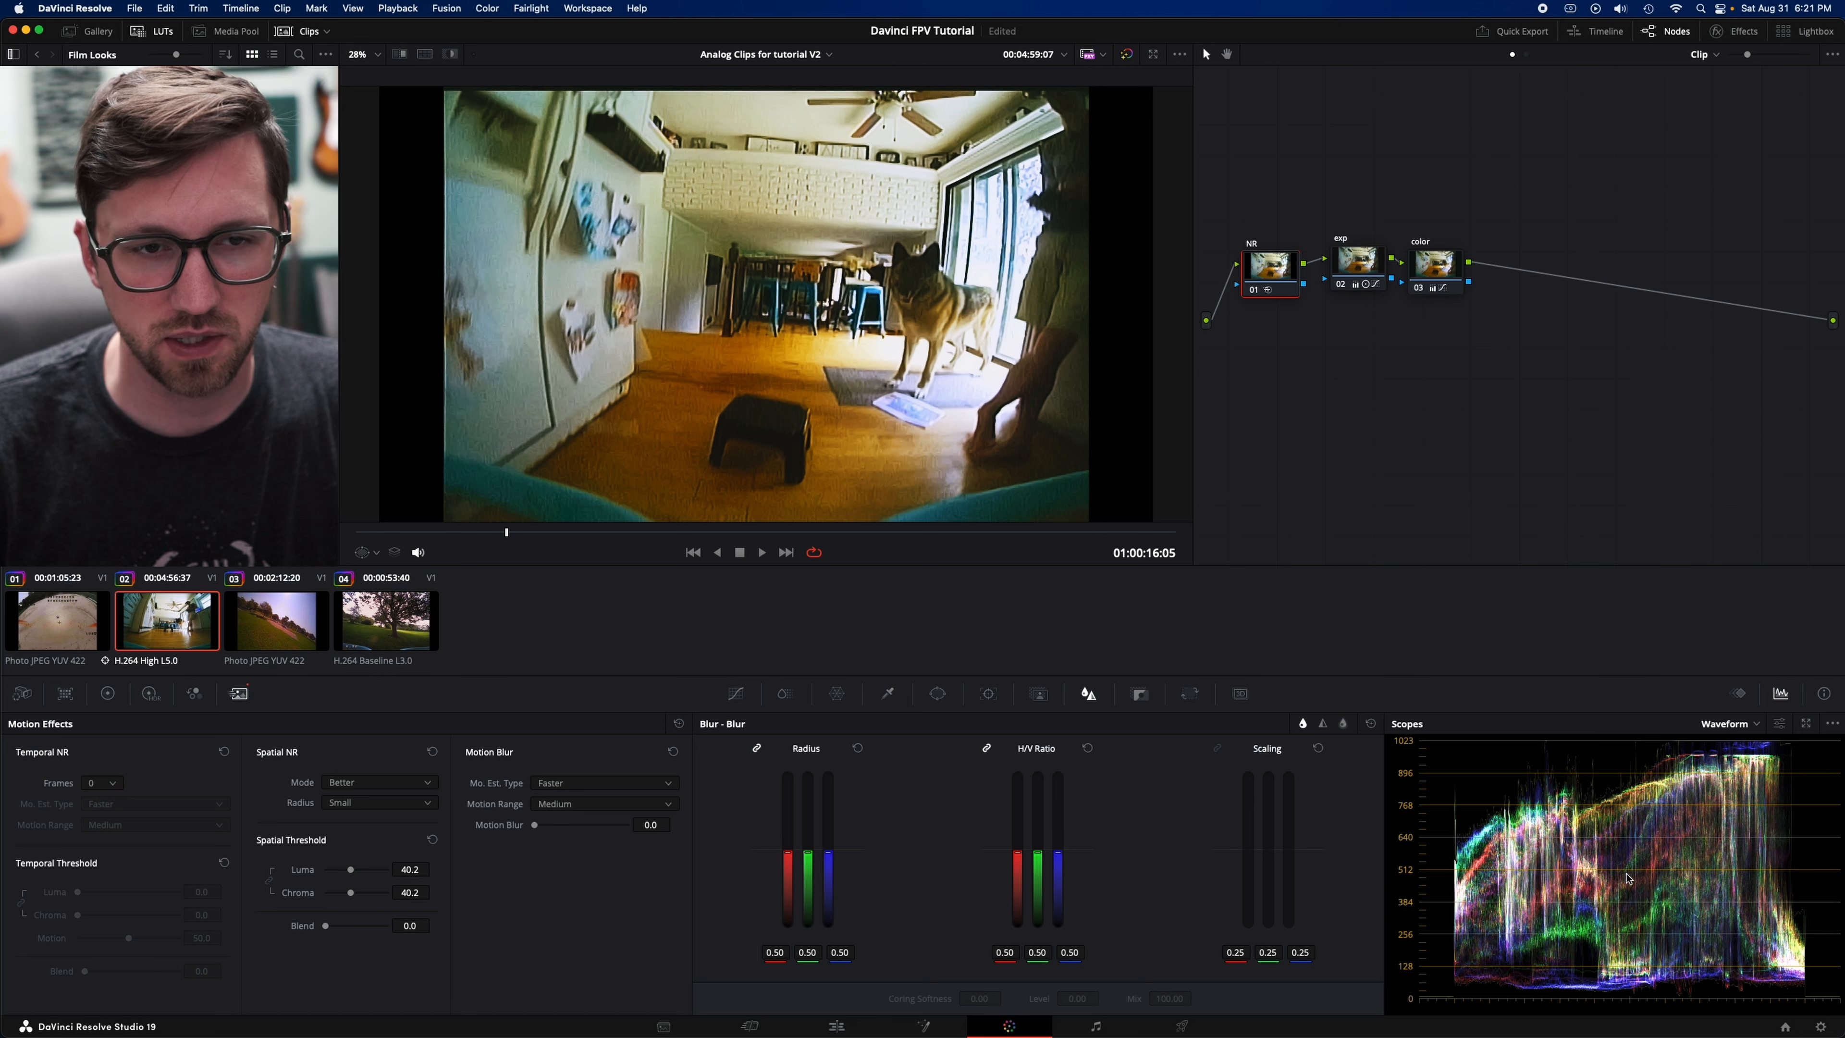
key(super+d)
key(super+d)
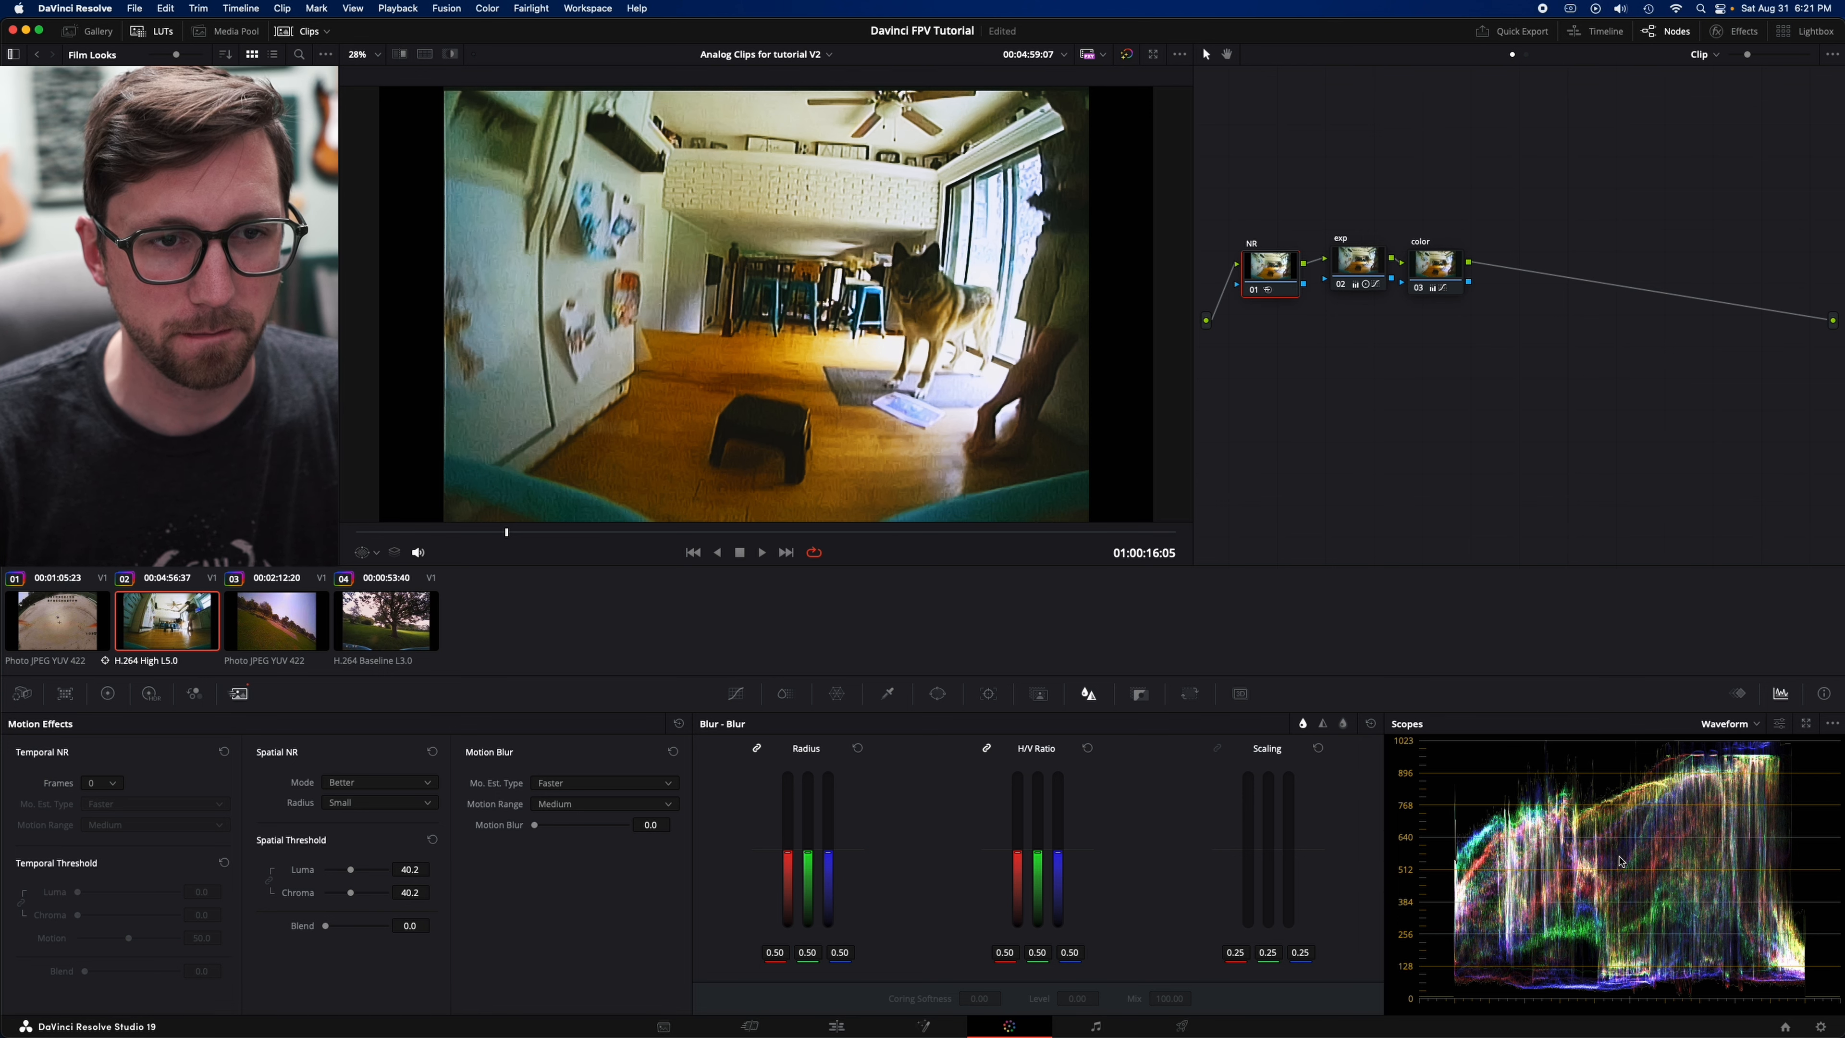
key(super+d)
key(super+d)
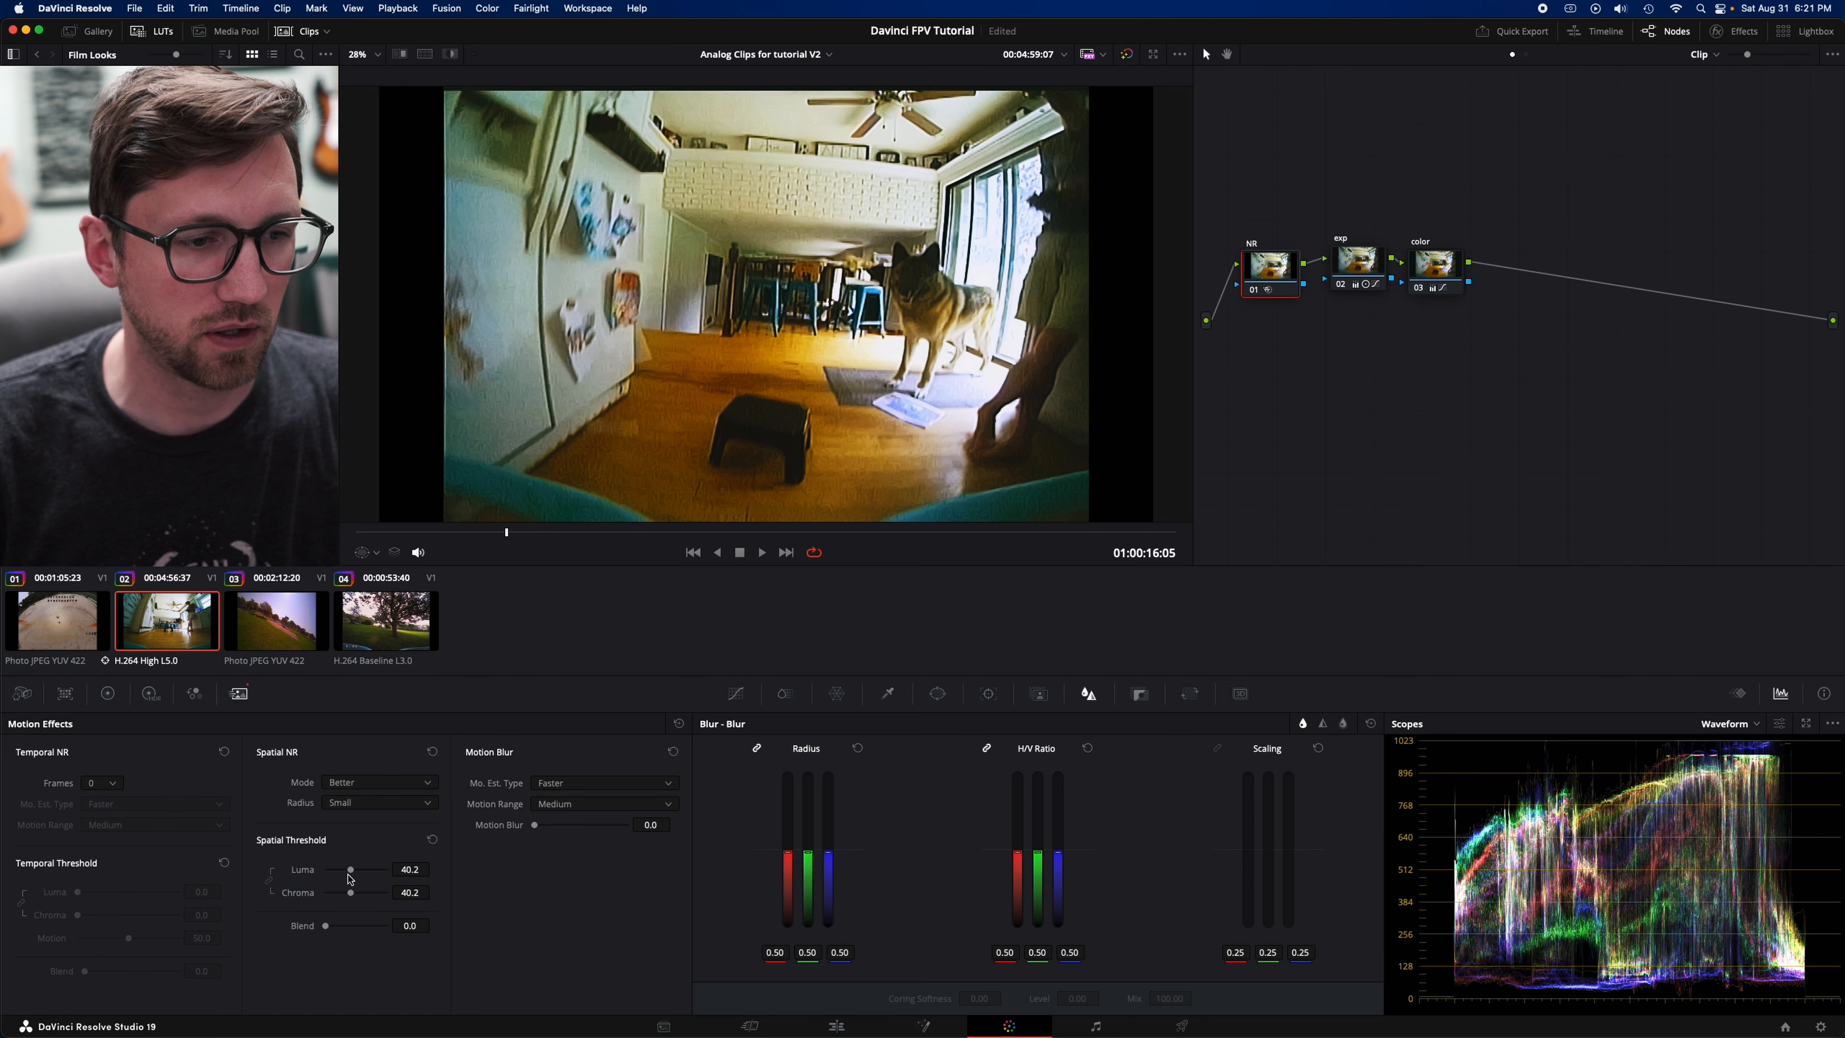
- Raise the spatial luma and chroma thresholds to 100, compare with the node bypassed, and review the effect in playback
drag(352, 872, 554, 879)
key(super+d)
key(super+d)
key(space)
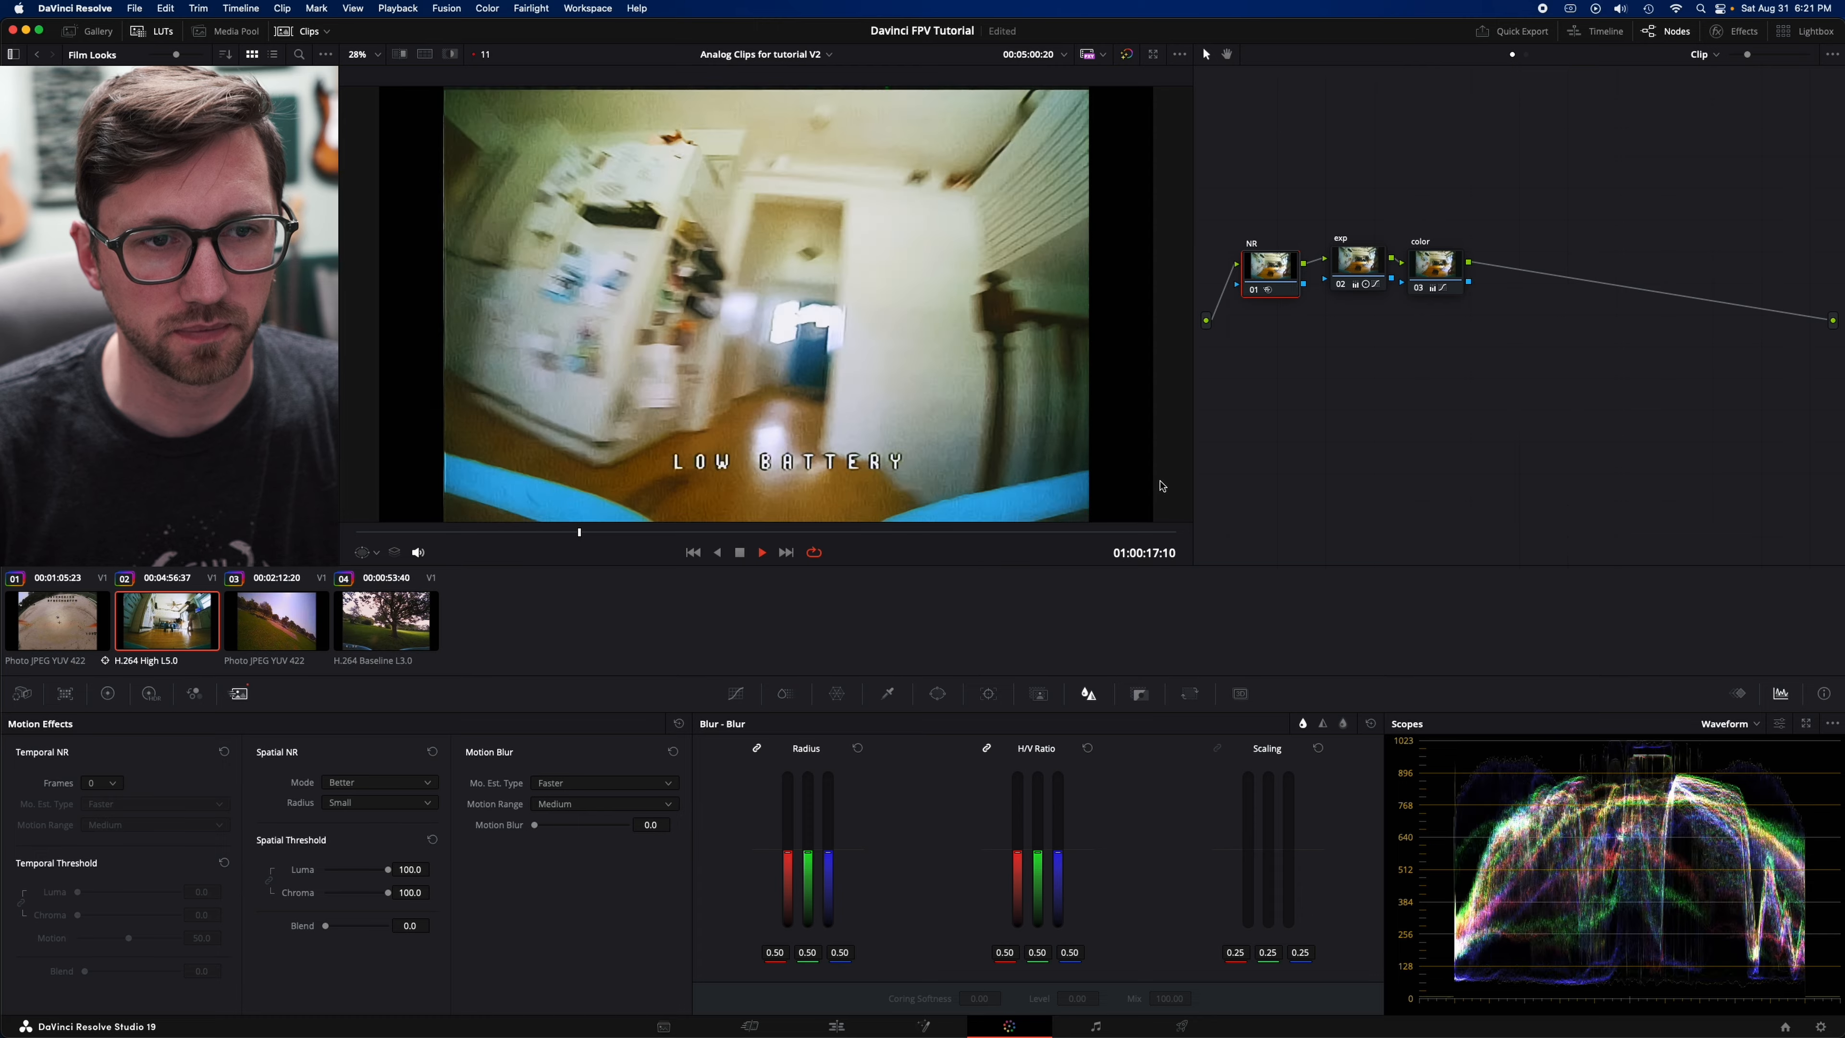
key(space)
key(space)
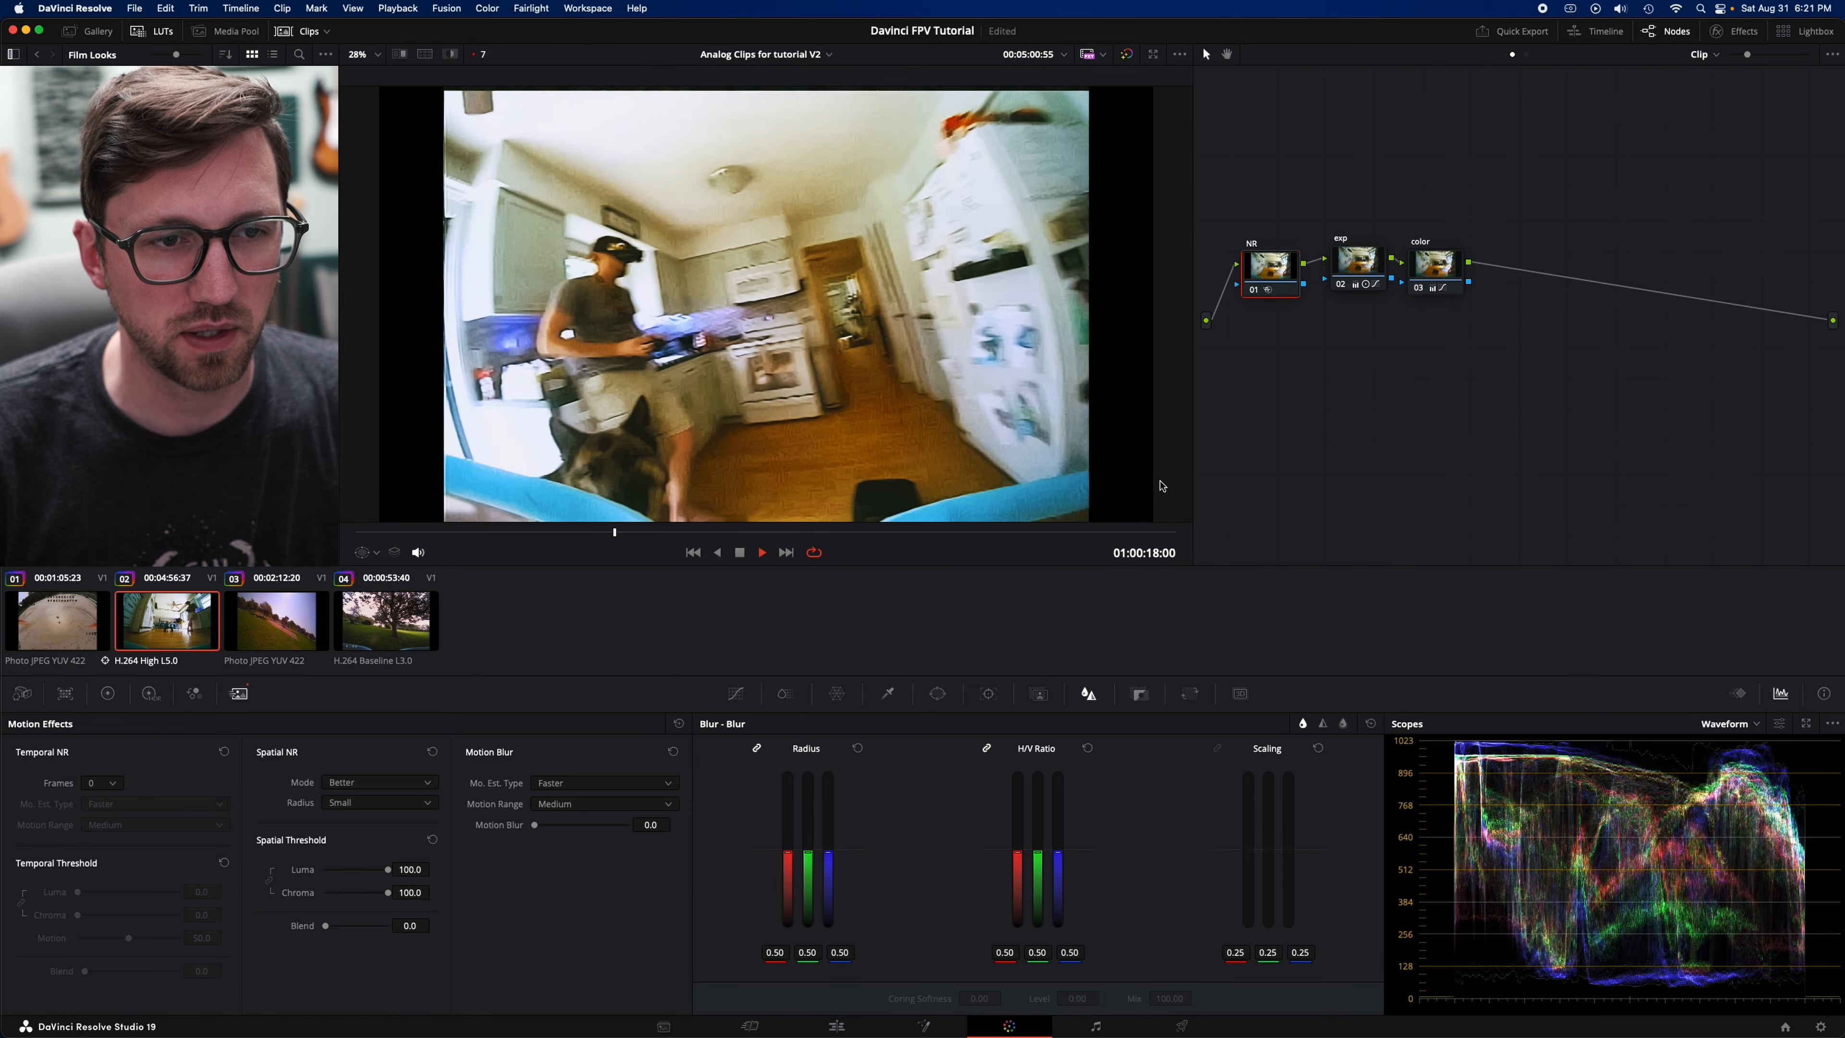
key(space)
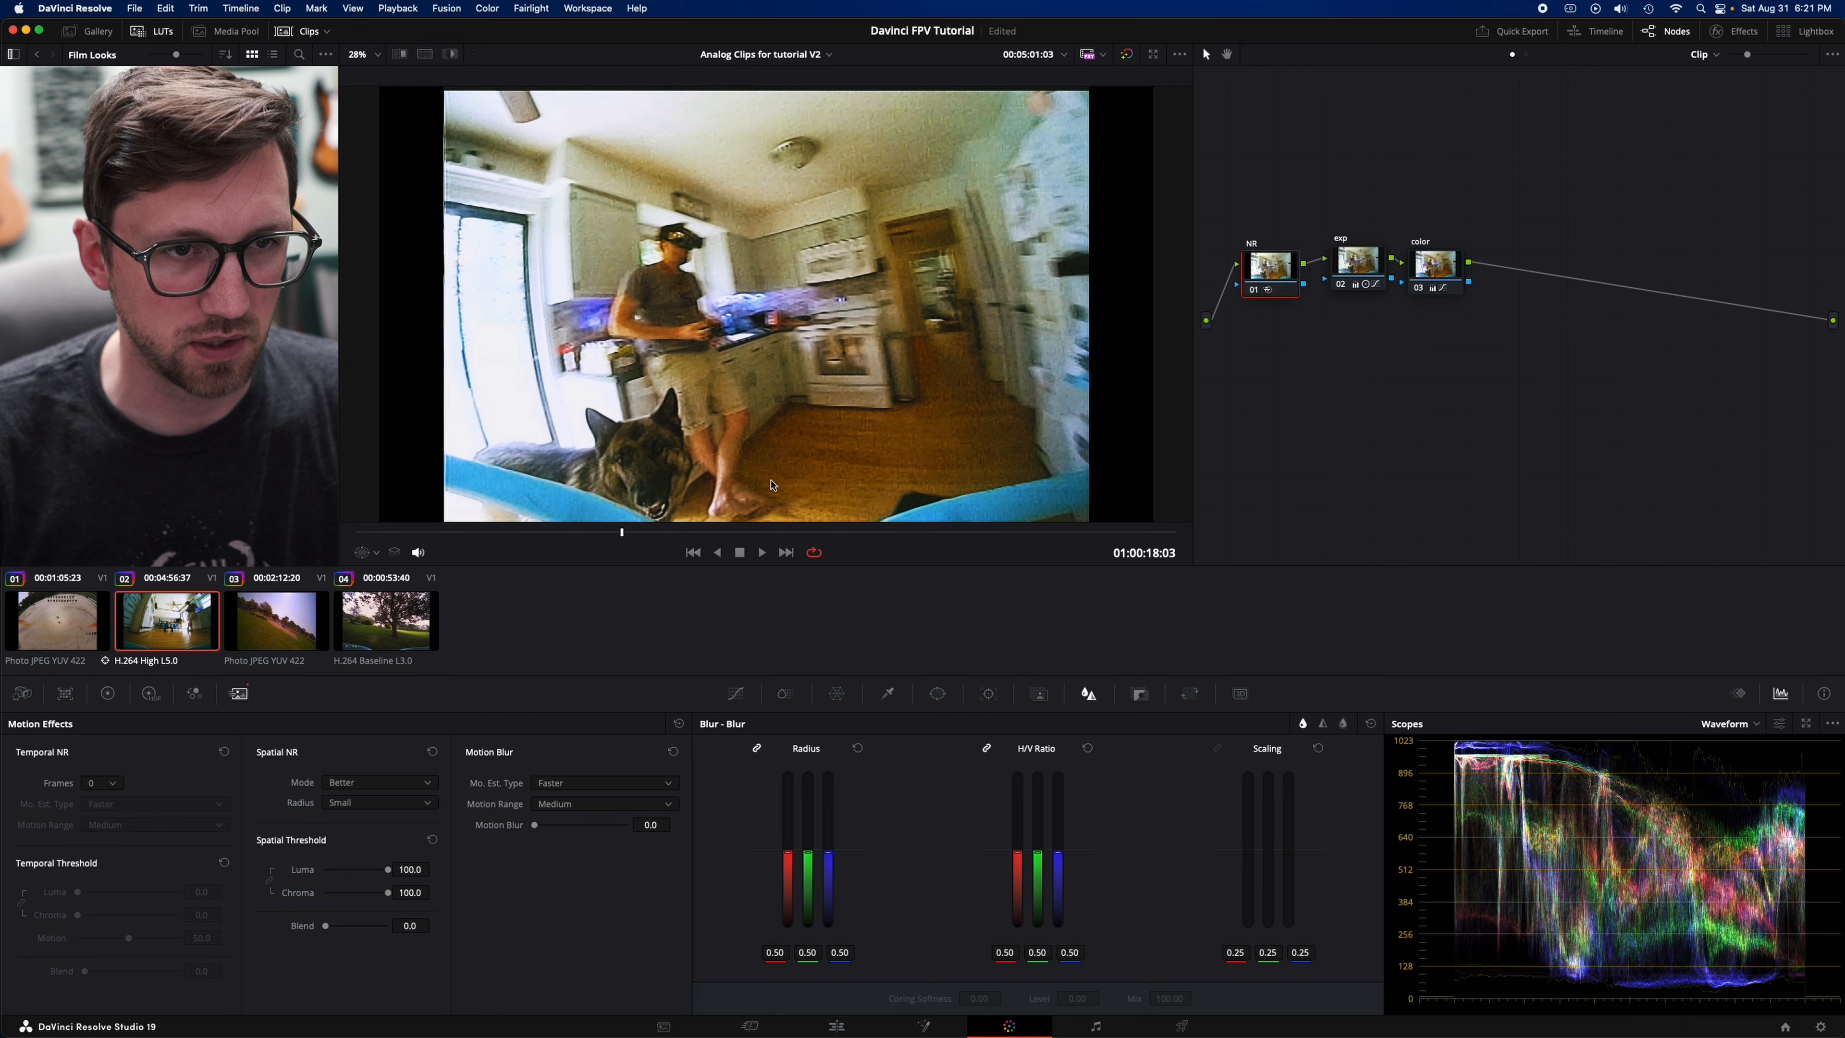
- Try the Enhanced spatial noise reduction mode and compare it with the NR node bypassed
click(376, 782)
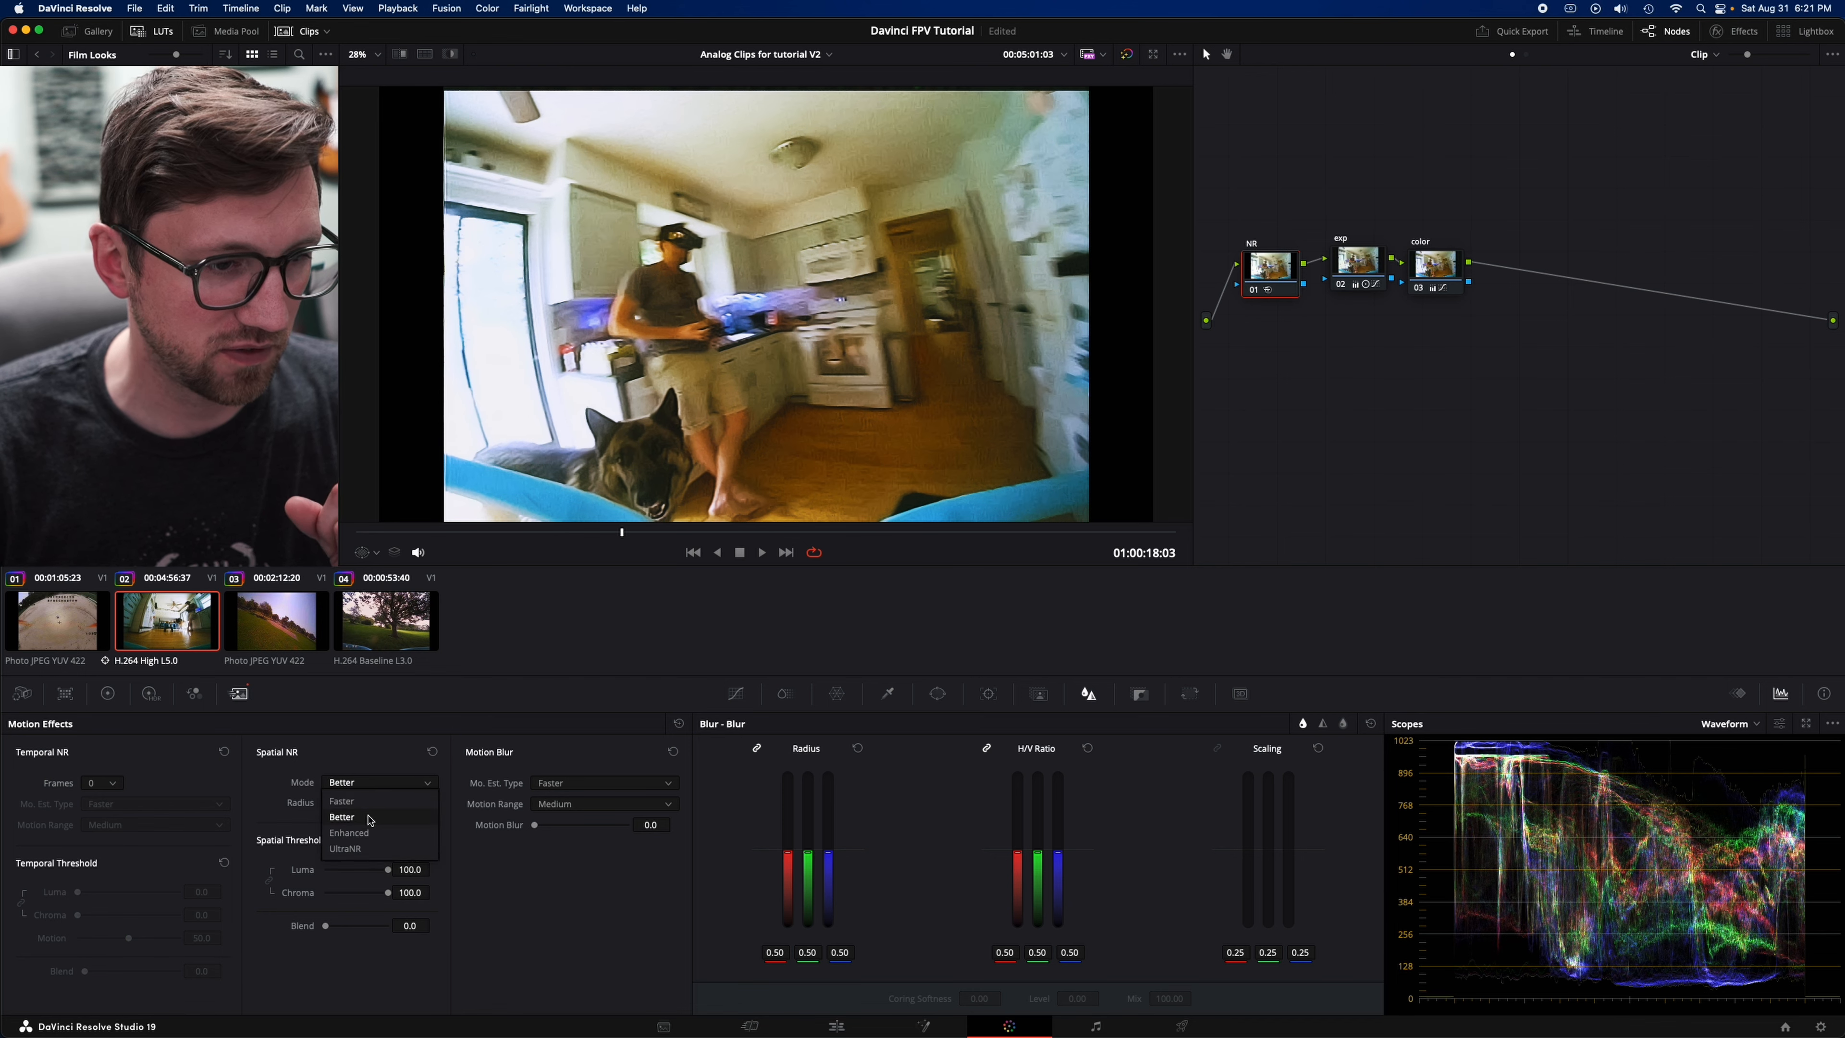
click(374, 835)
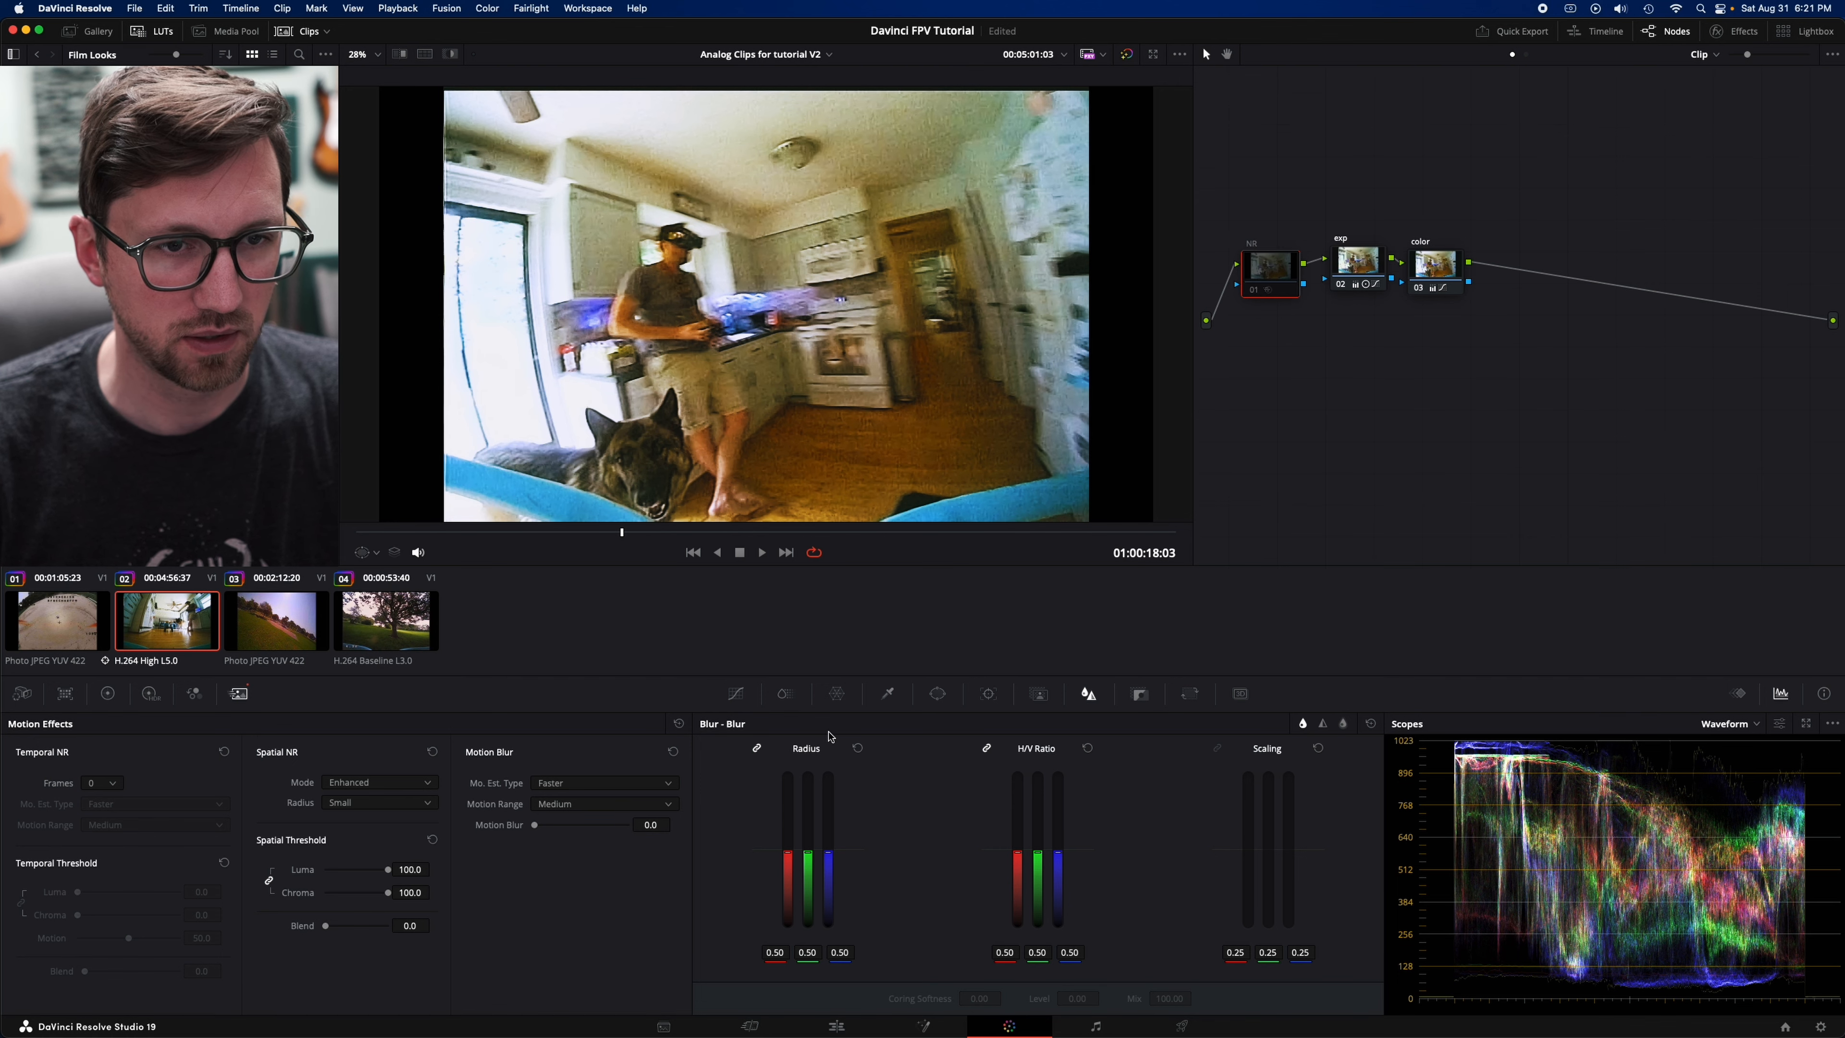
key(super+d)
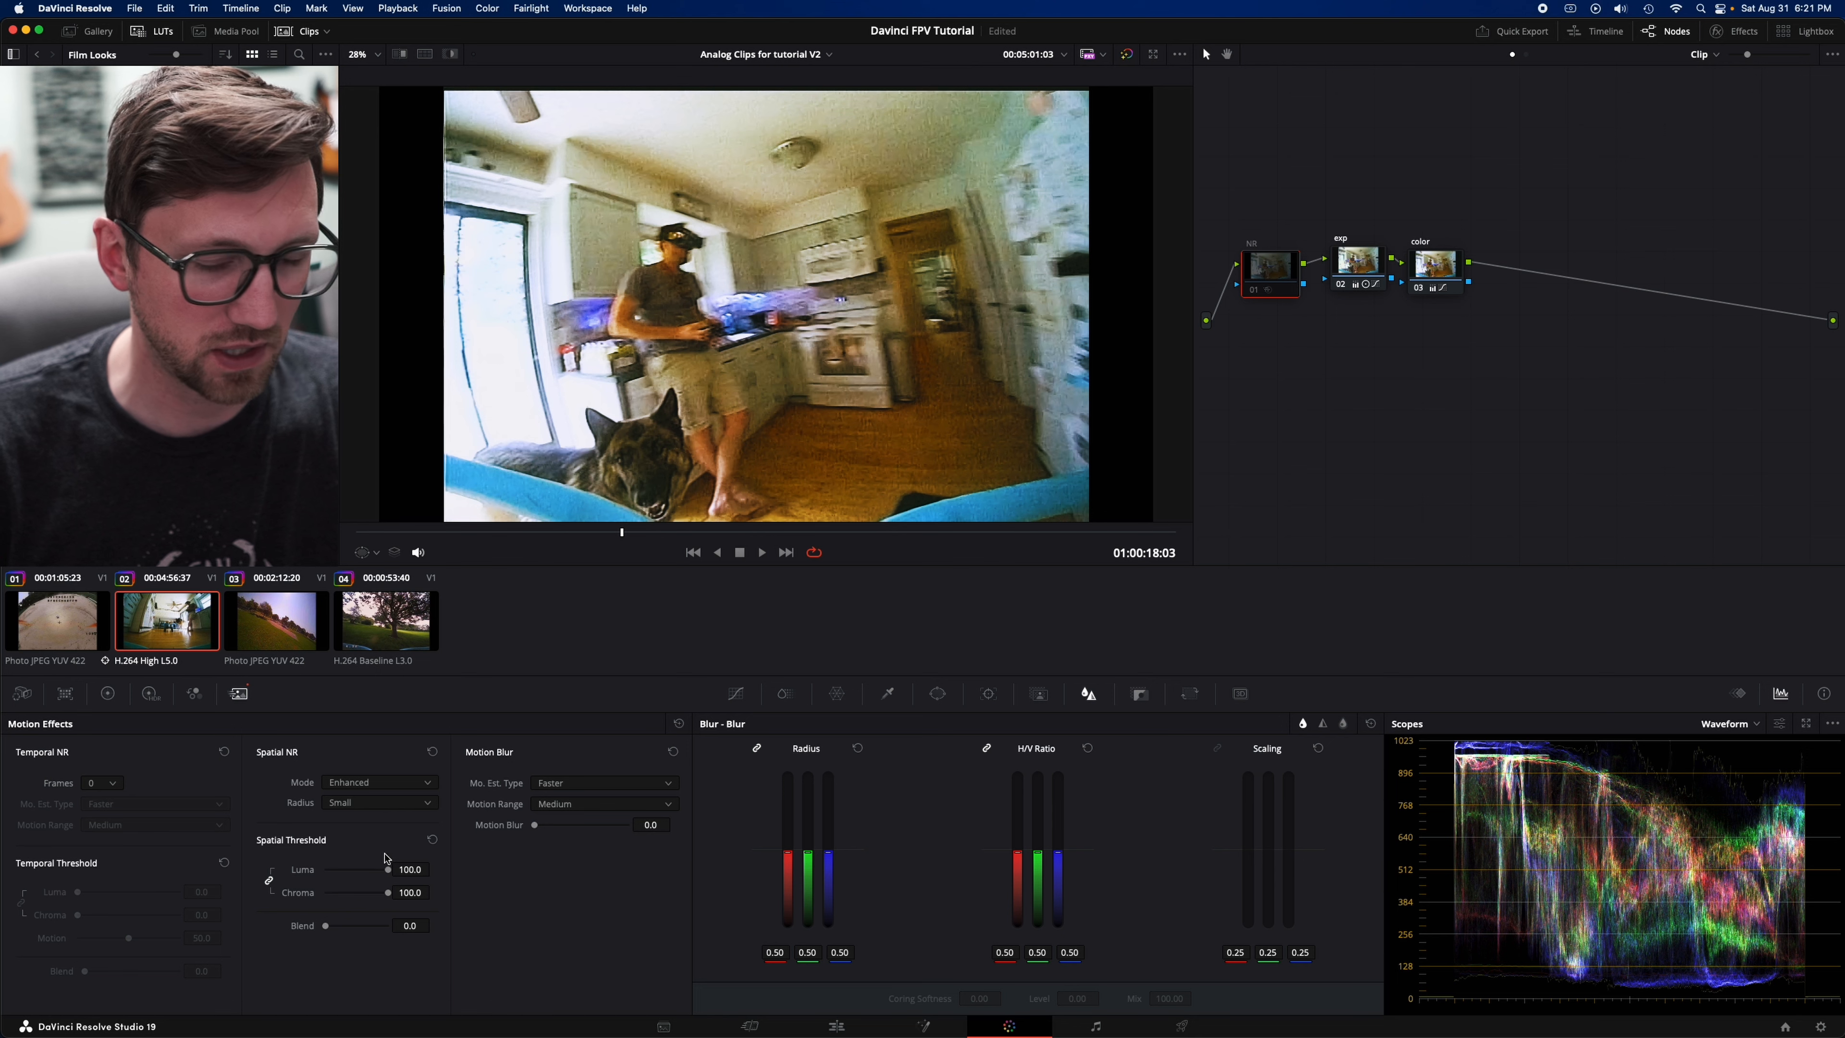
- Return spatial noise reduction to Better mode, set luma and chroma thresholds to 56.3, and check a later part of the clip
click(376, 783)
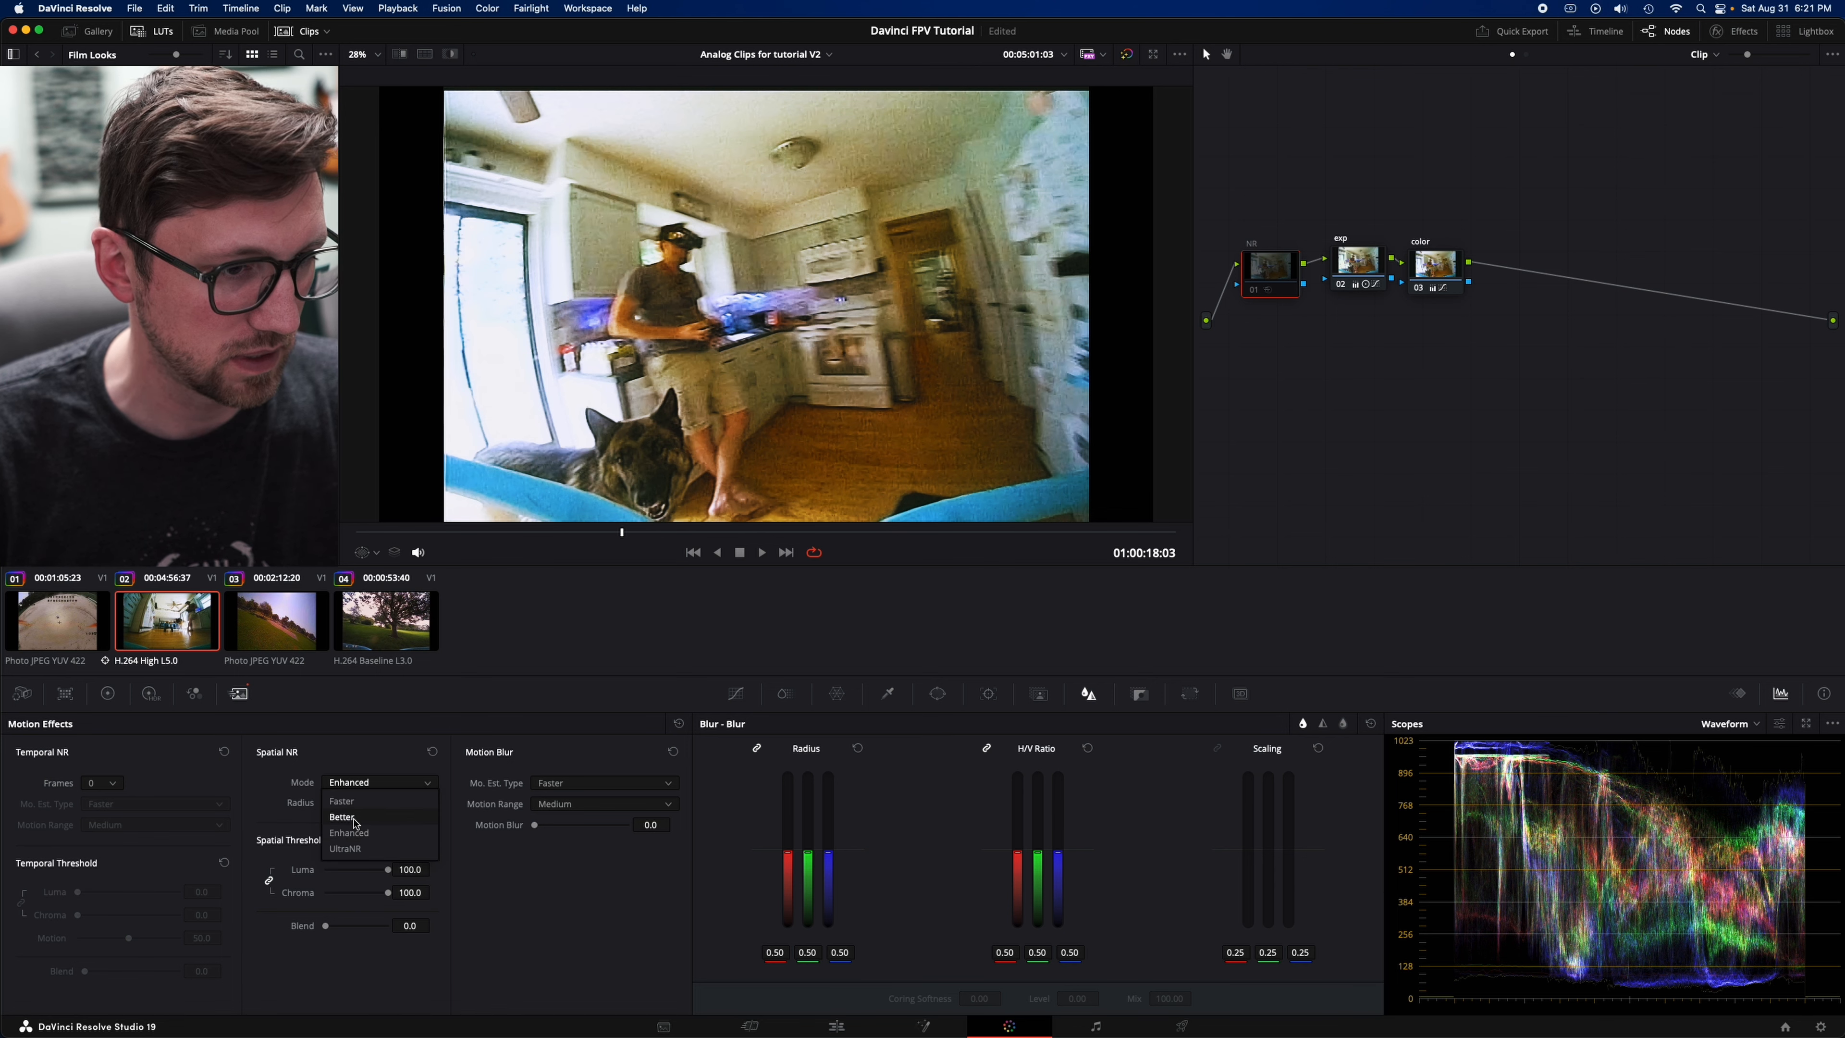
click(356, 819)
drag(389, 876, 362, 880)
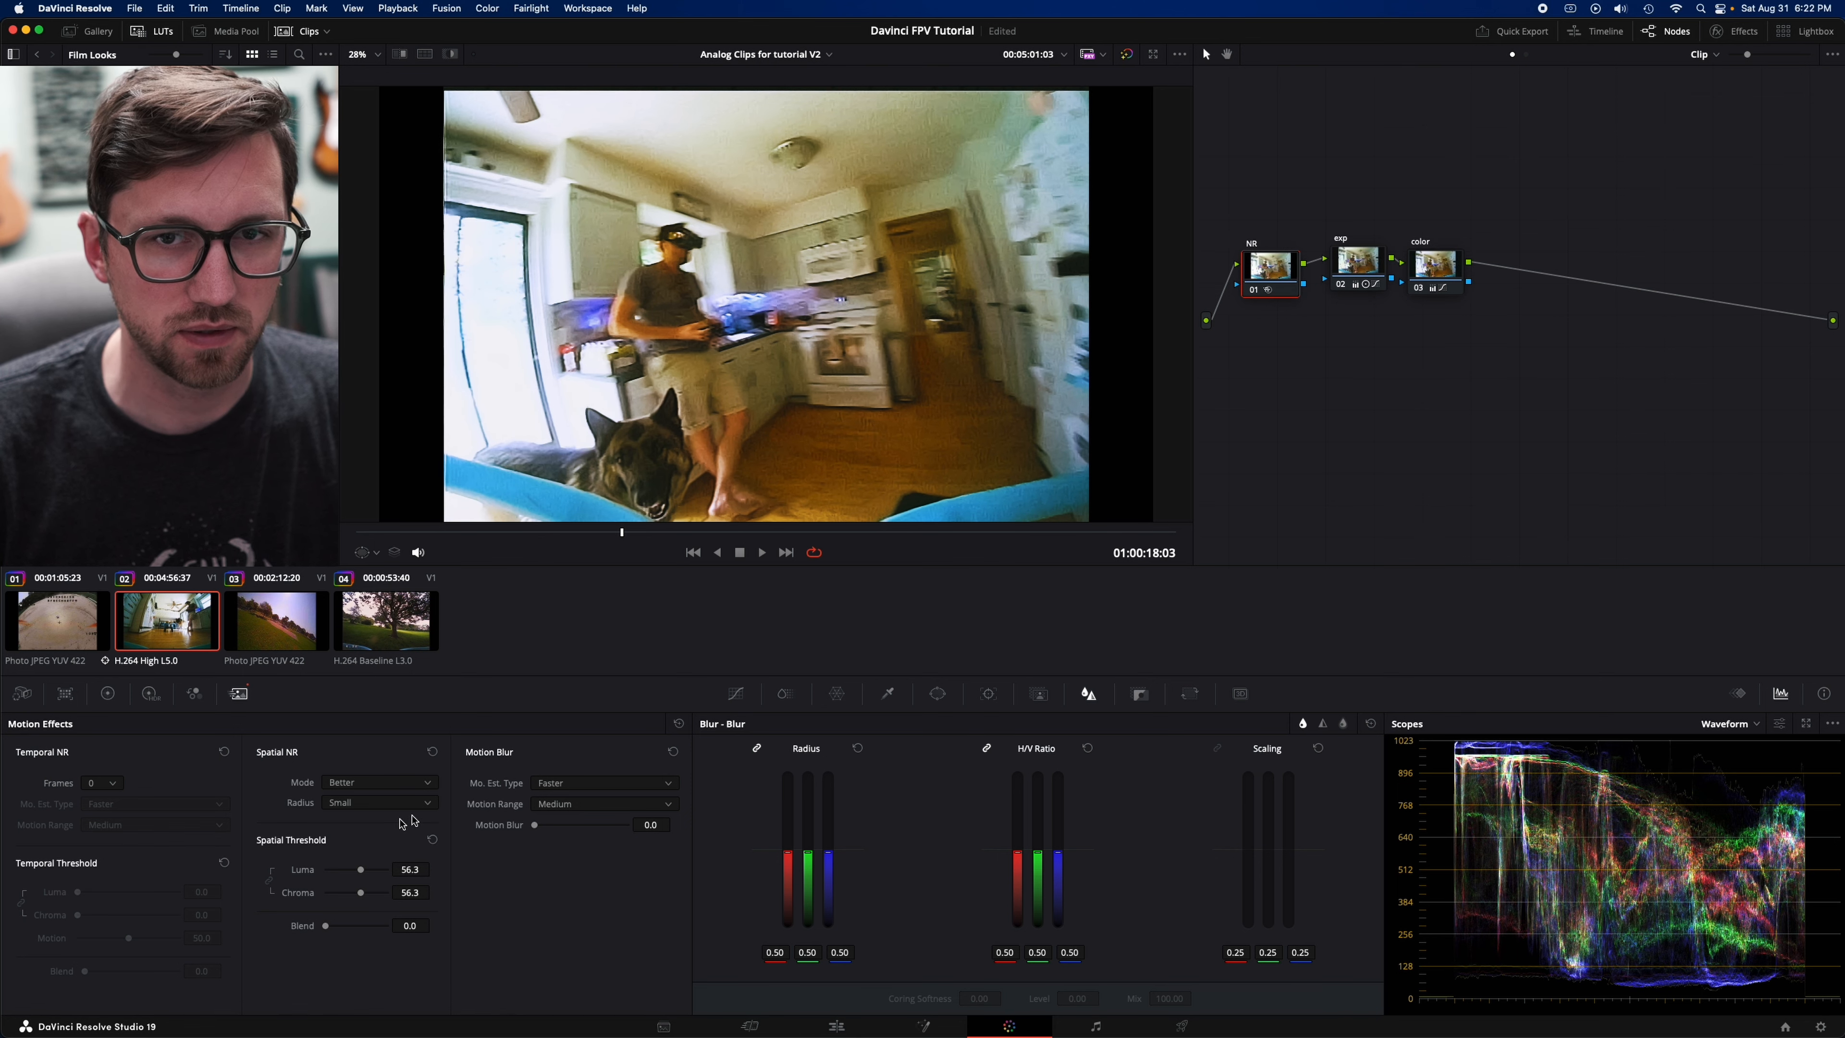
drag(604, 539, 670, 558)
key(space)
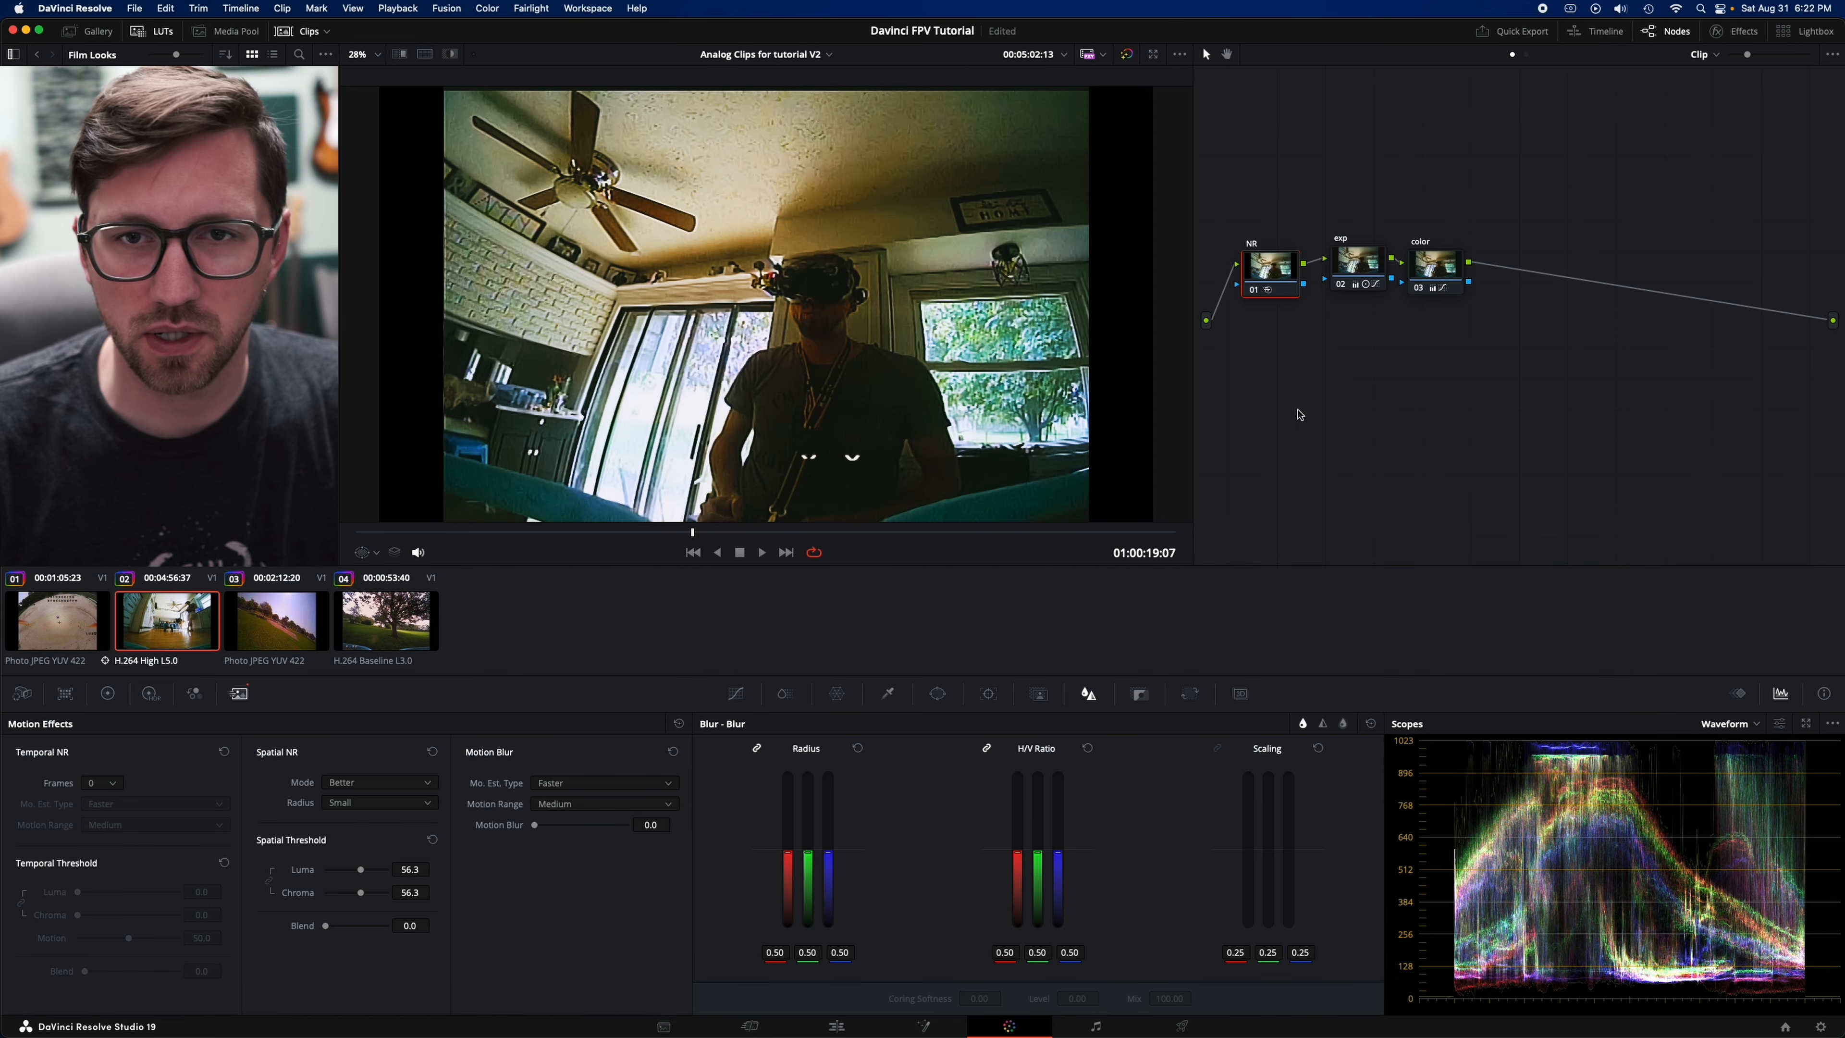
- Move the exp and color nodes away from NR and add a serial node named temporal after the NR node
drag(1403, 290, 1563, 269)
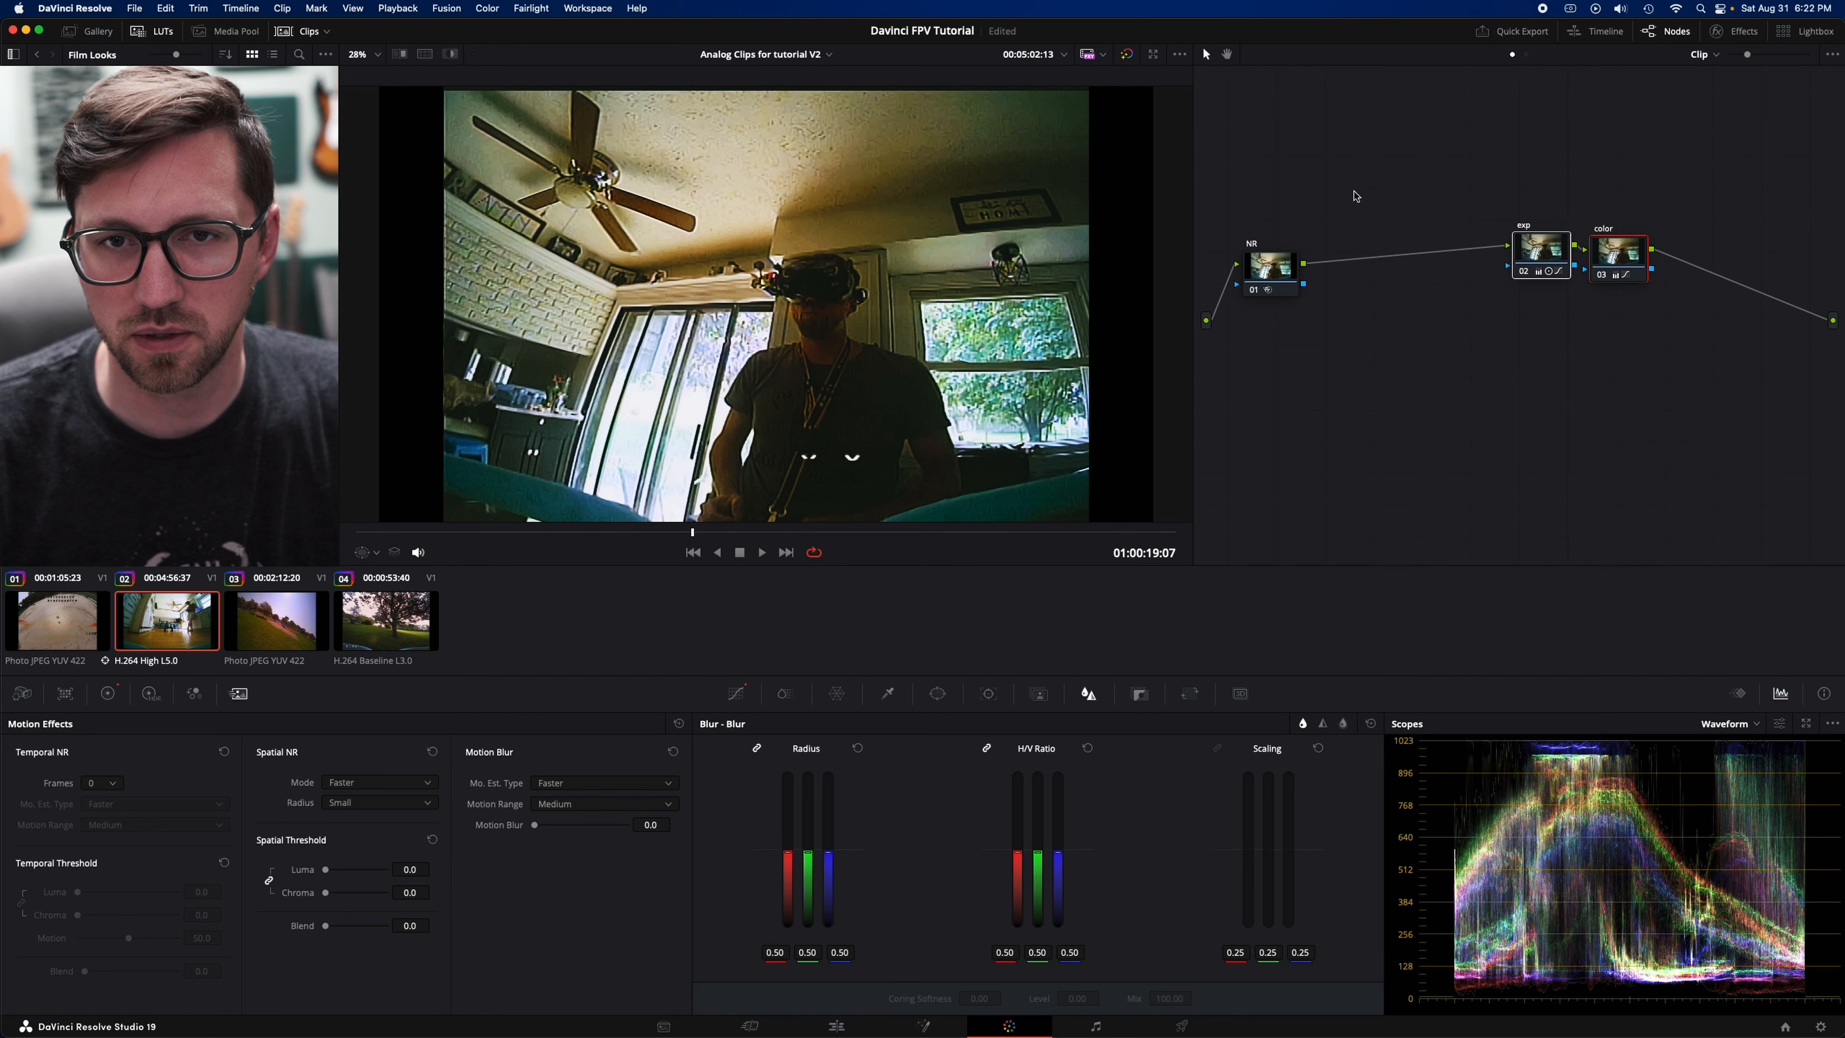
click(1269, 269)
key(alt+s)
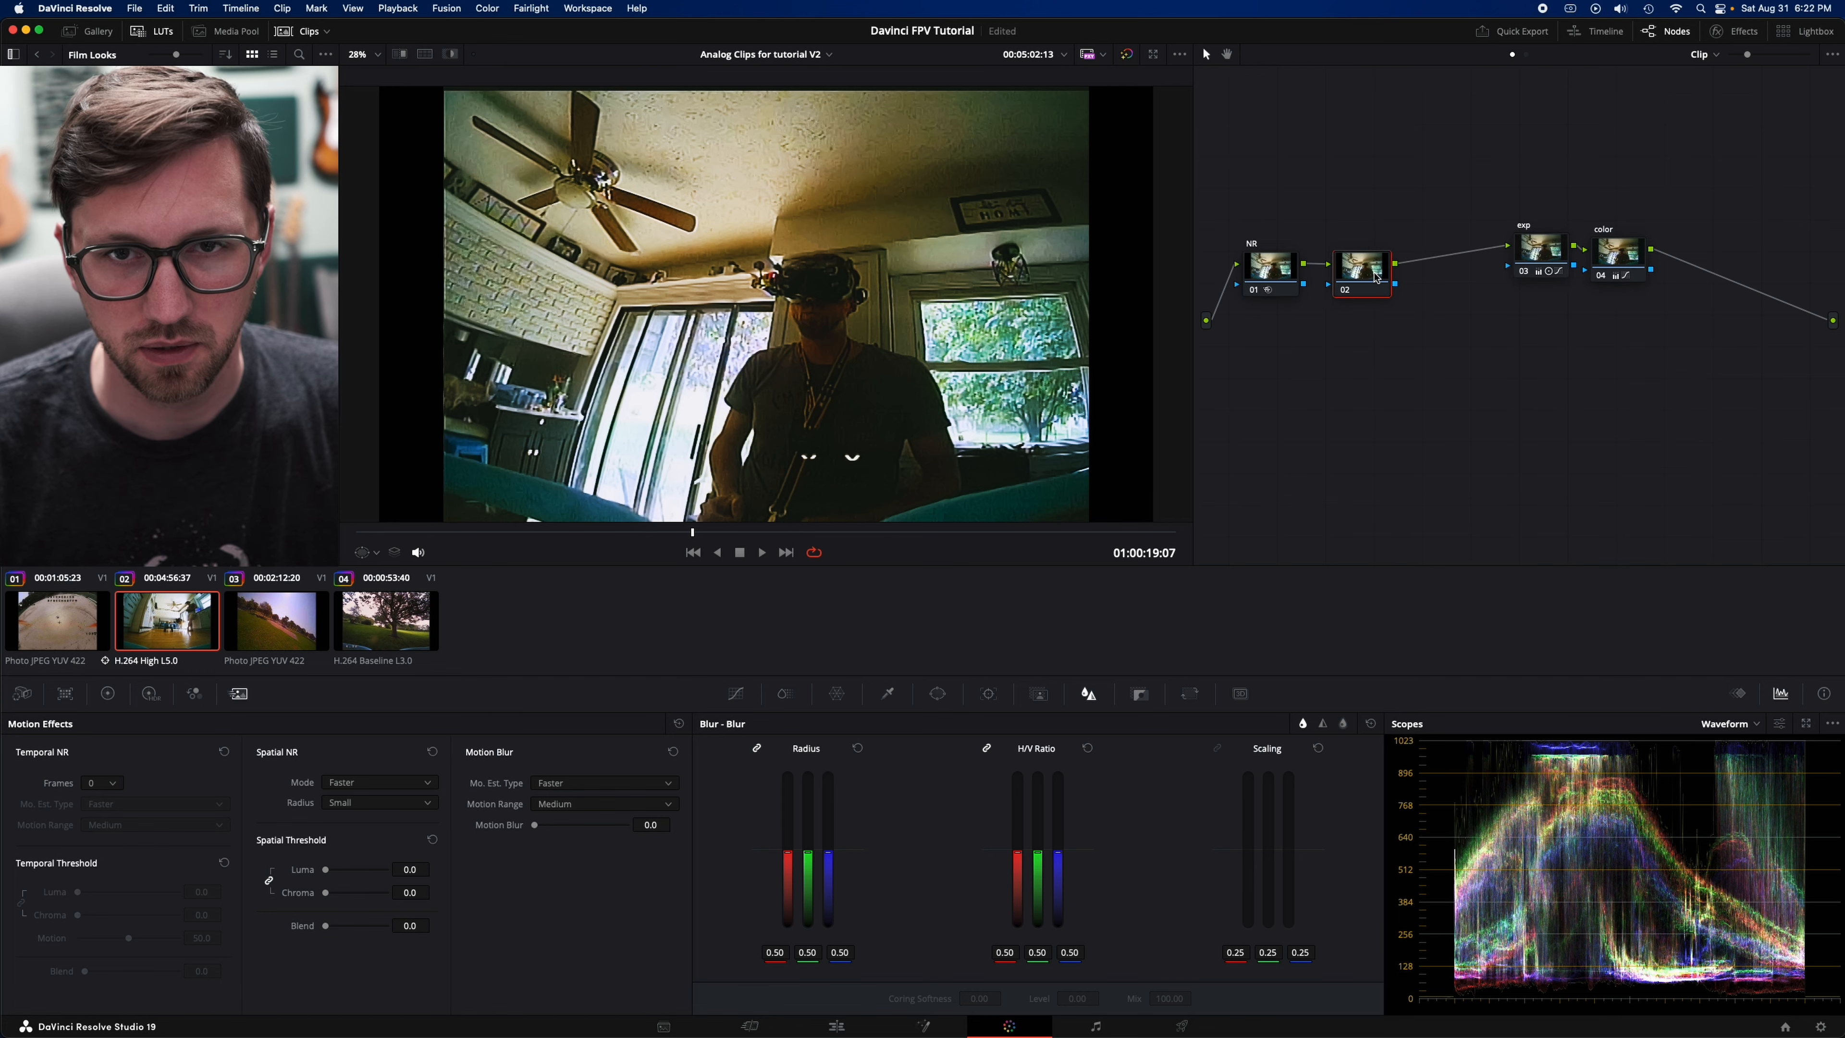
text(temporal)
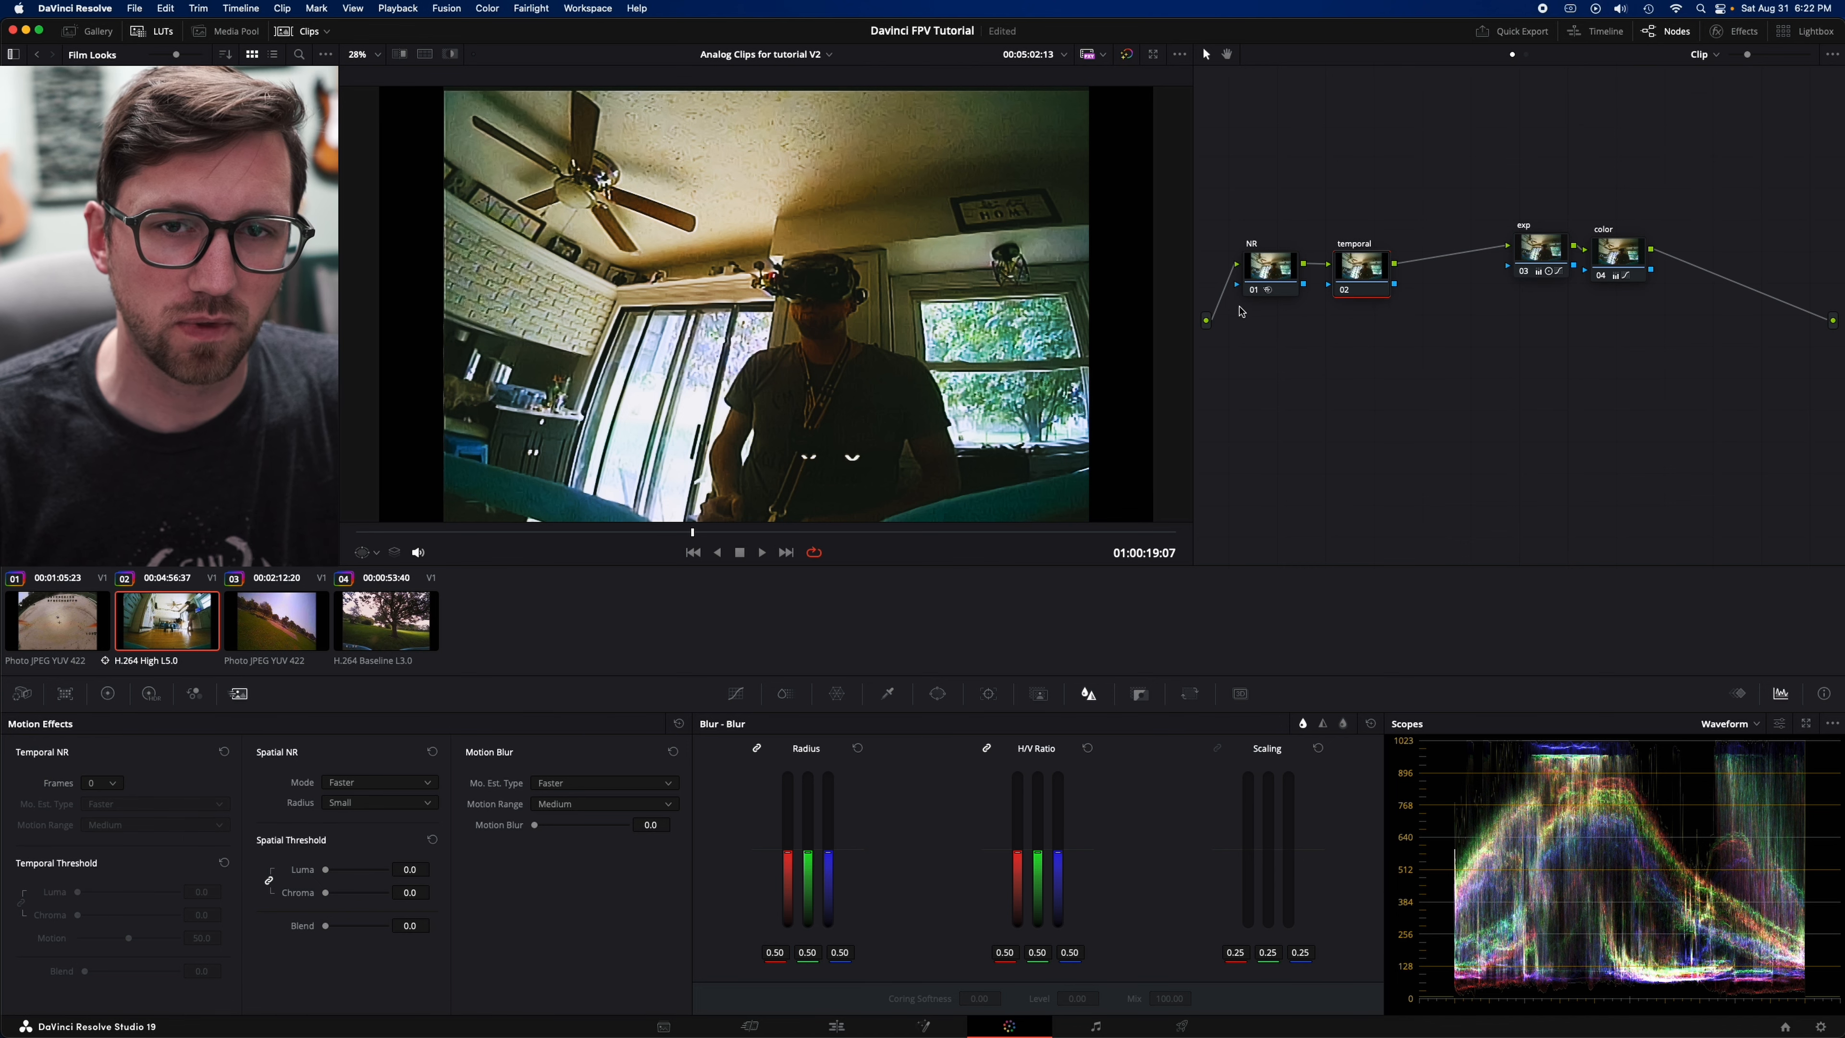
- Set the temporal node's temporal noise reduction to 3 frames with Better motion estimation, leaving the motion range at Medium
click(114, 785)
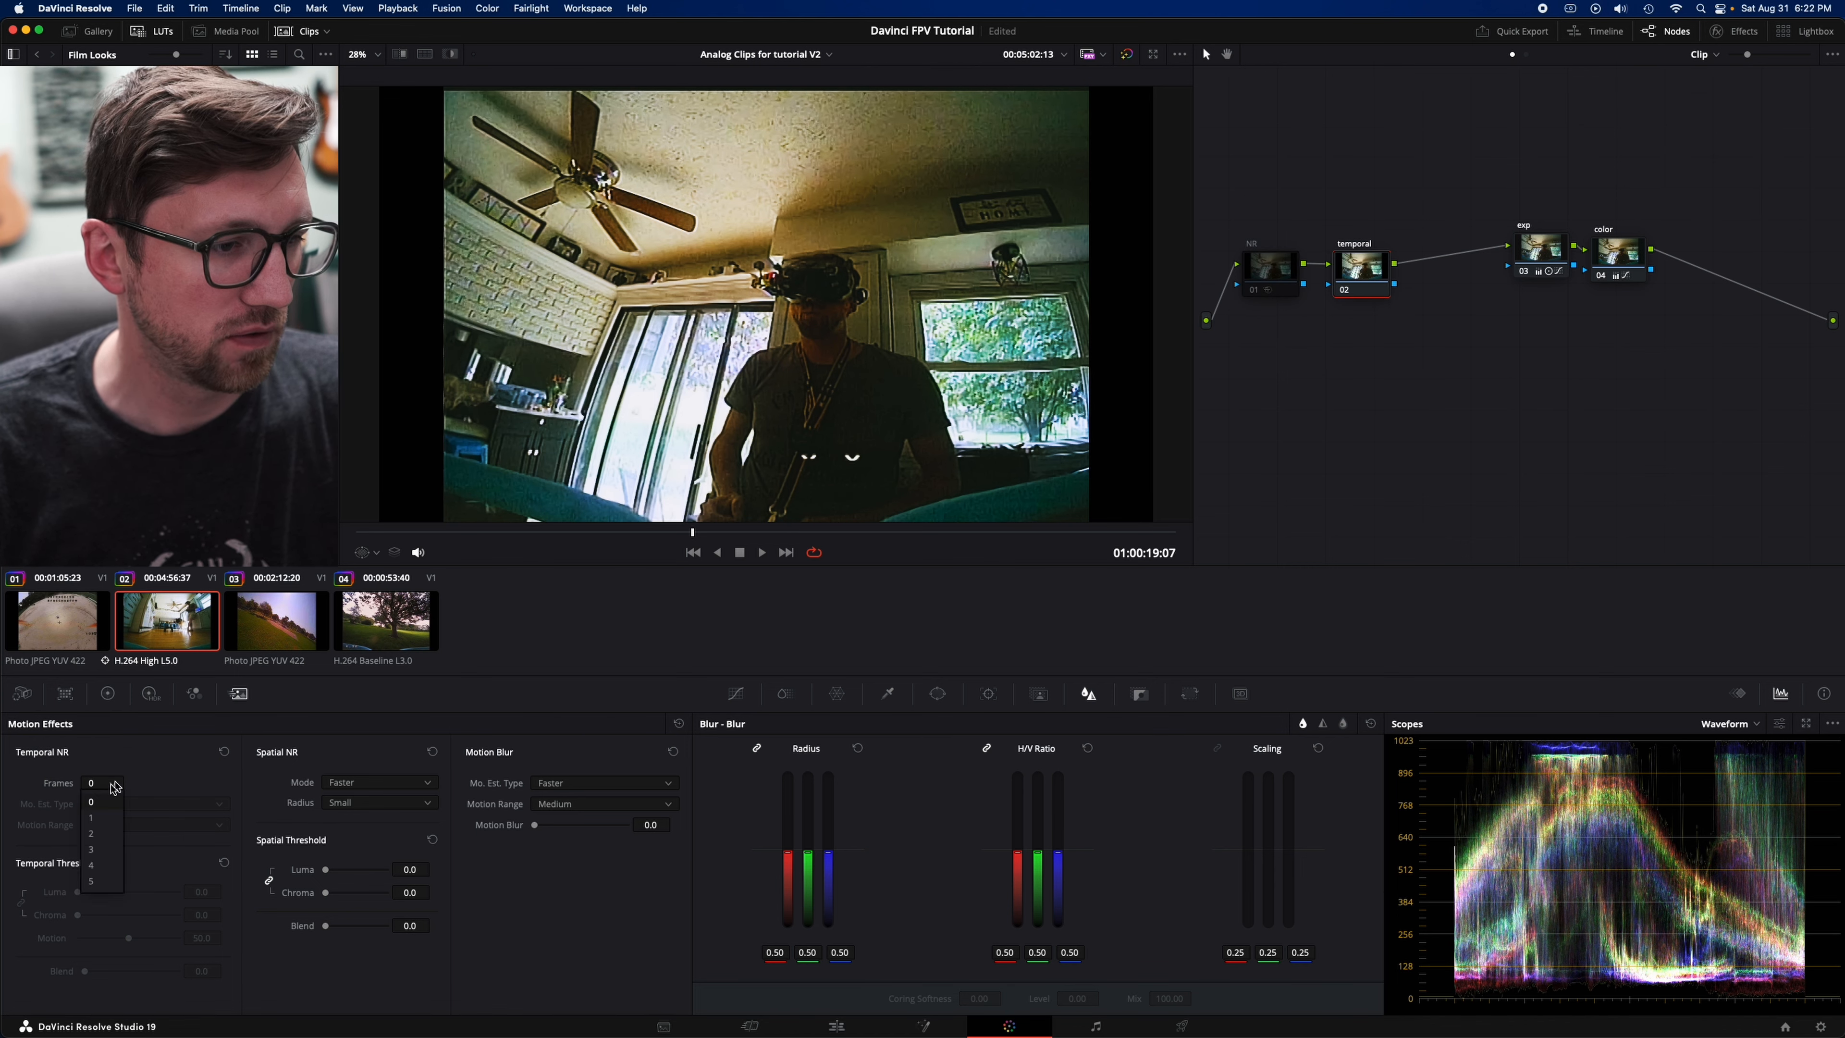
click(106, 854)
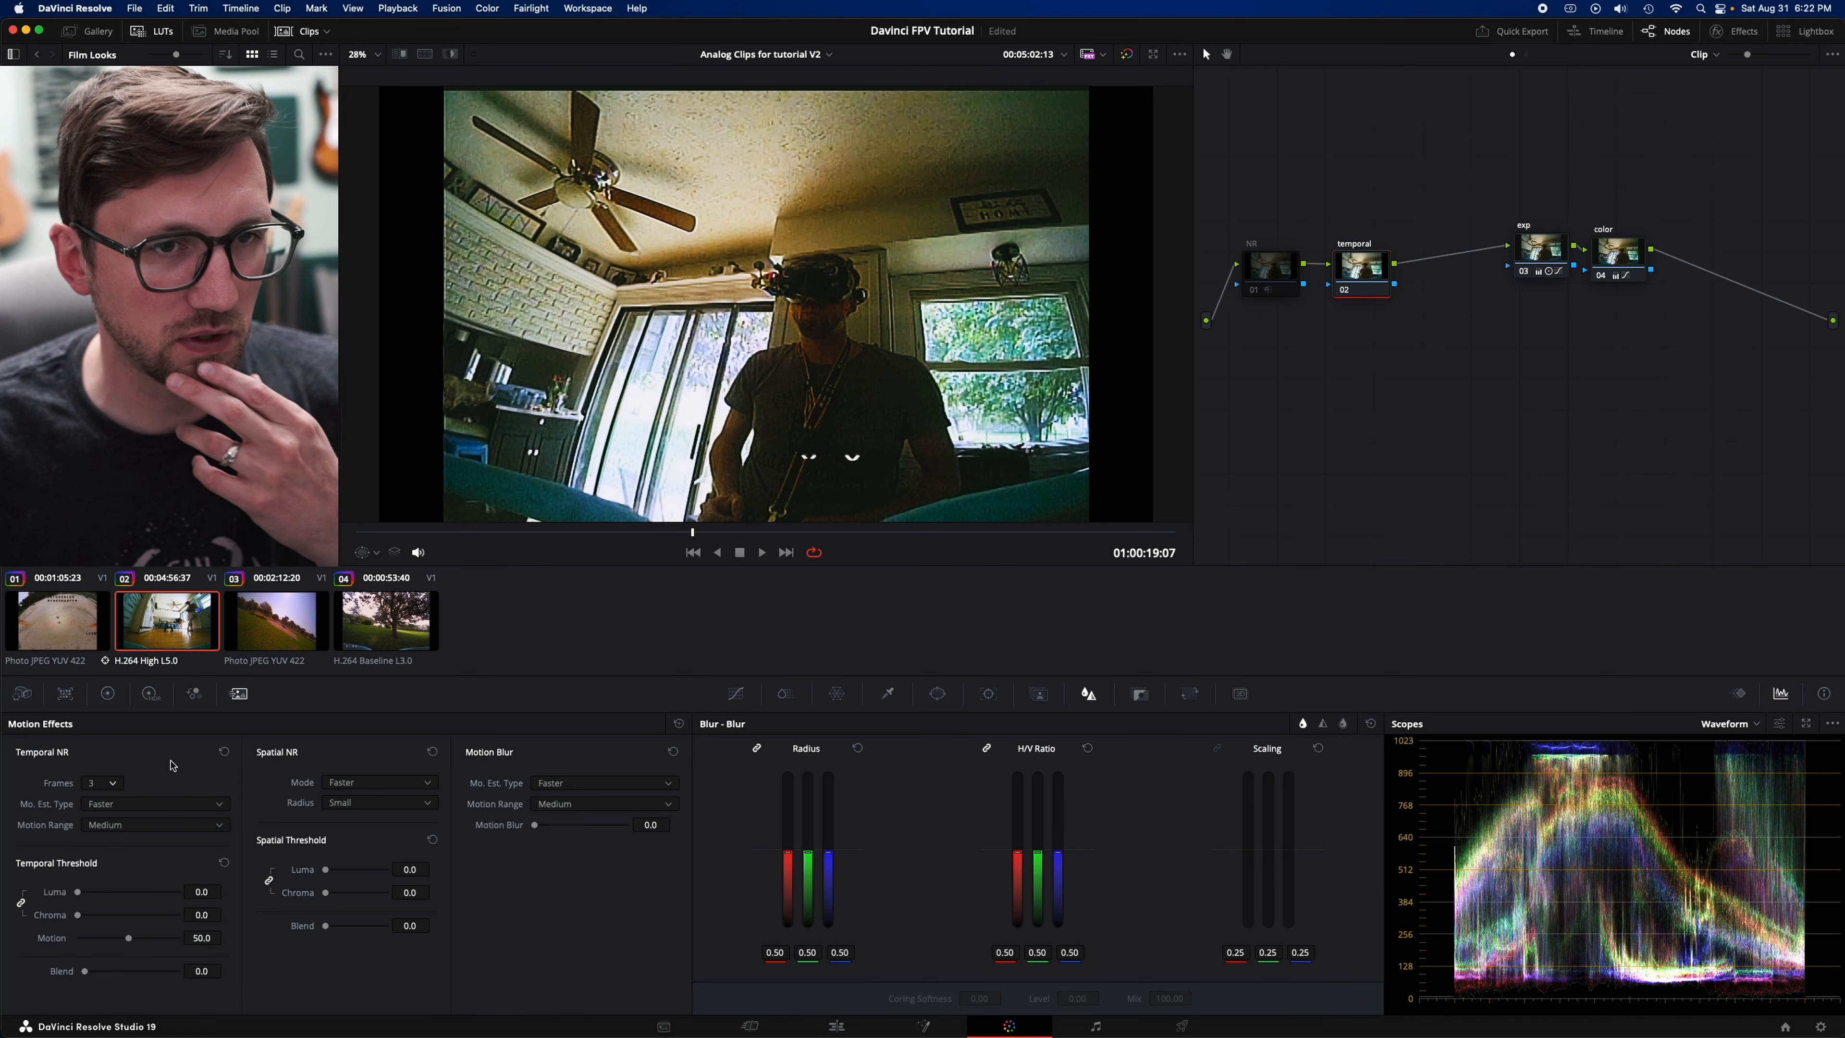
click(148, 804)
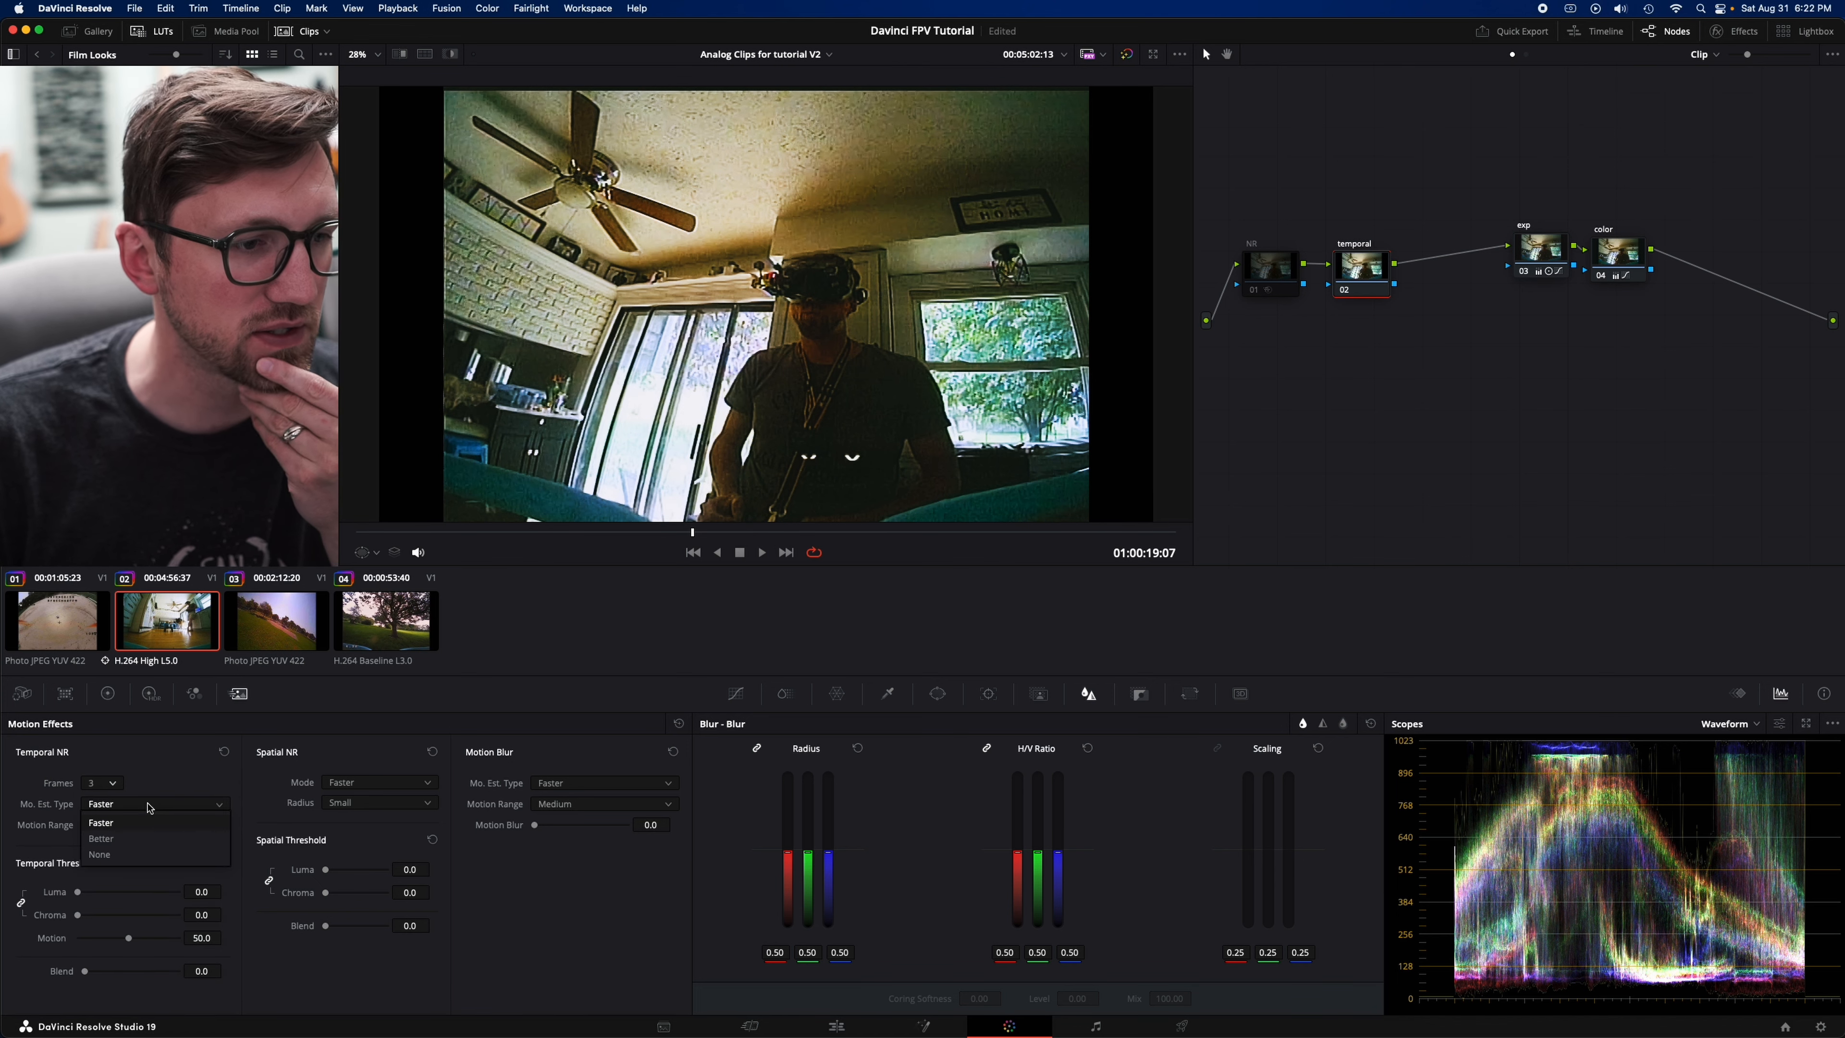
click(120, 839)
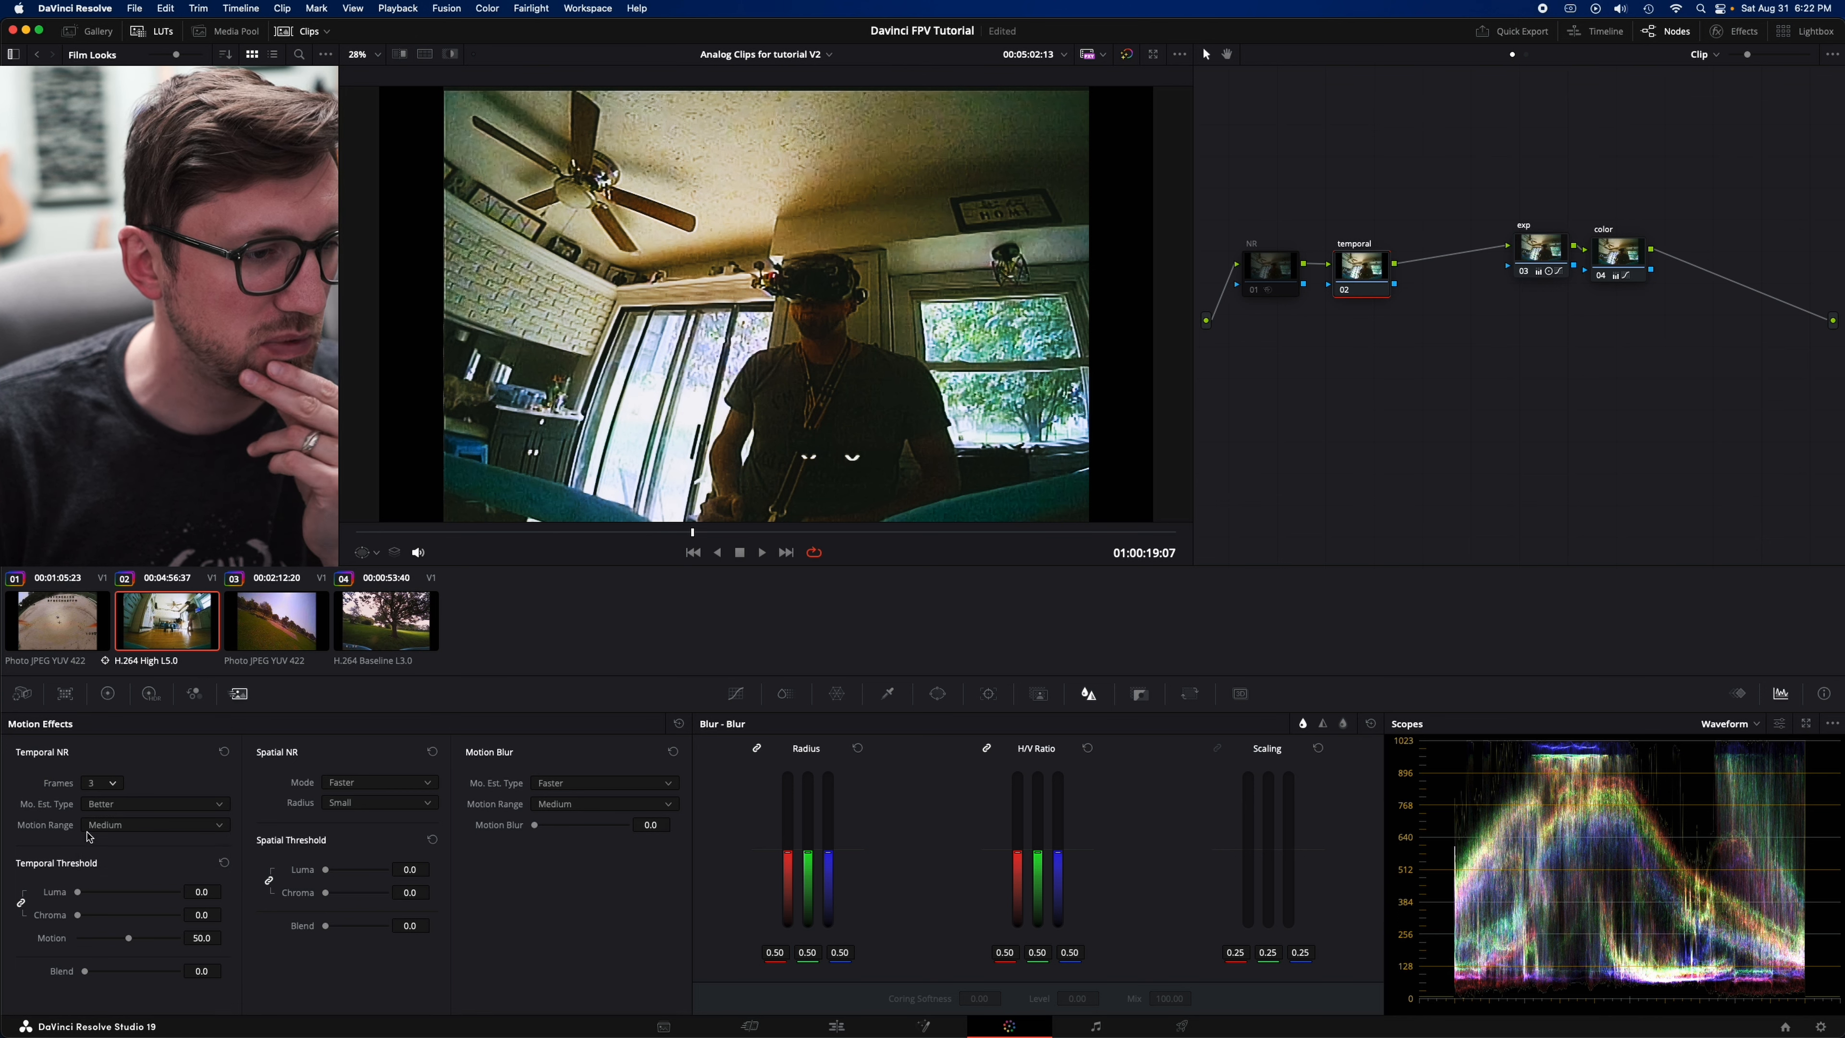
click(145, 827)
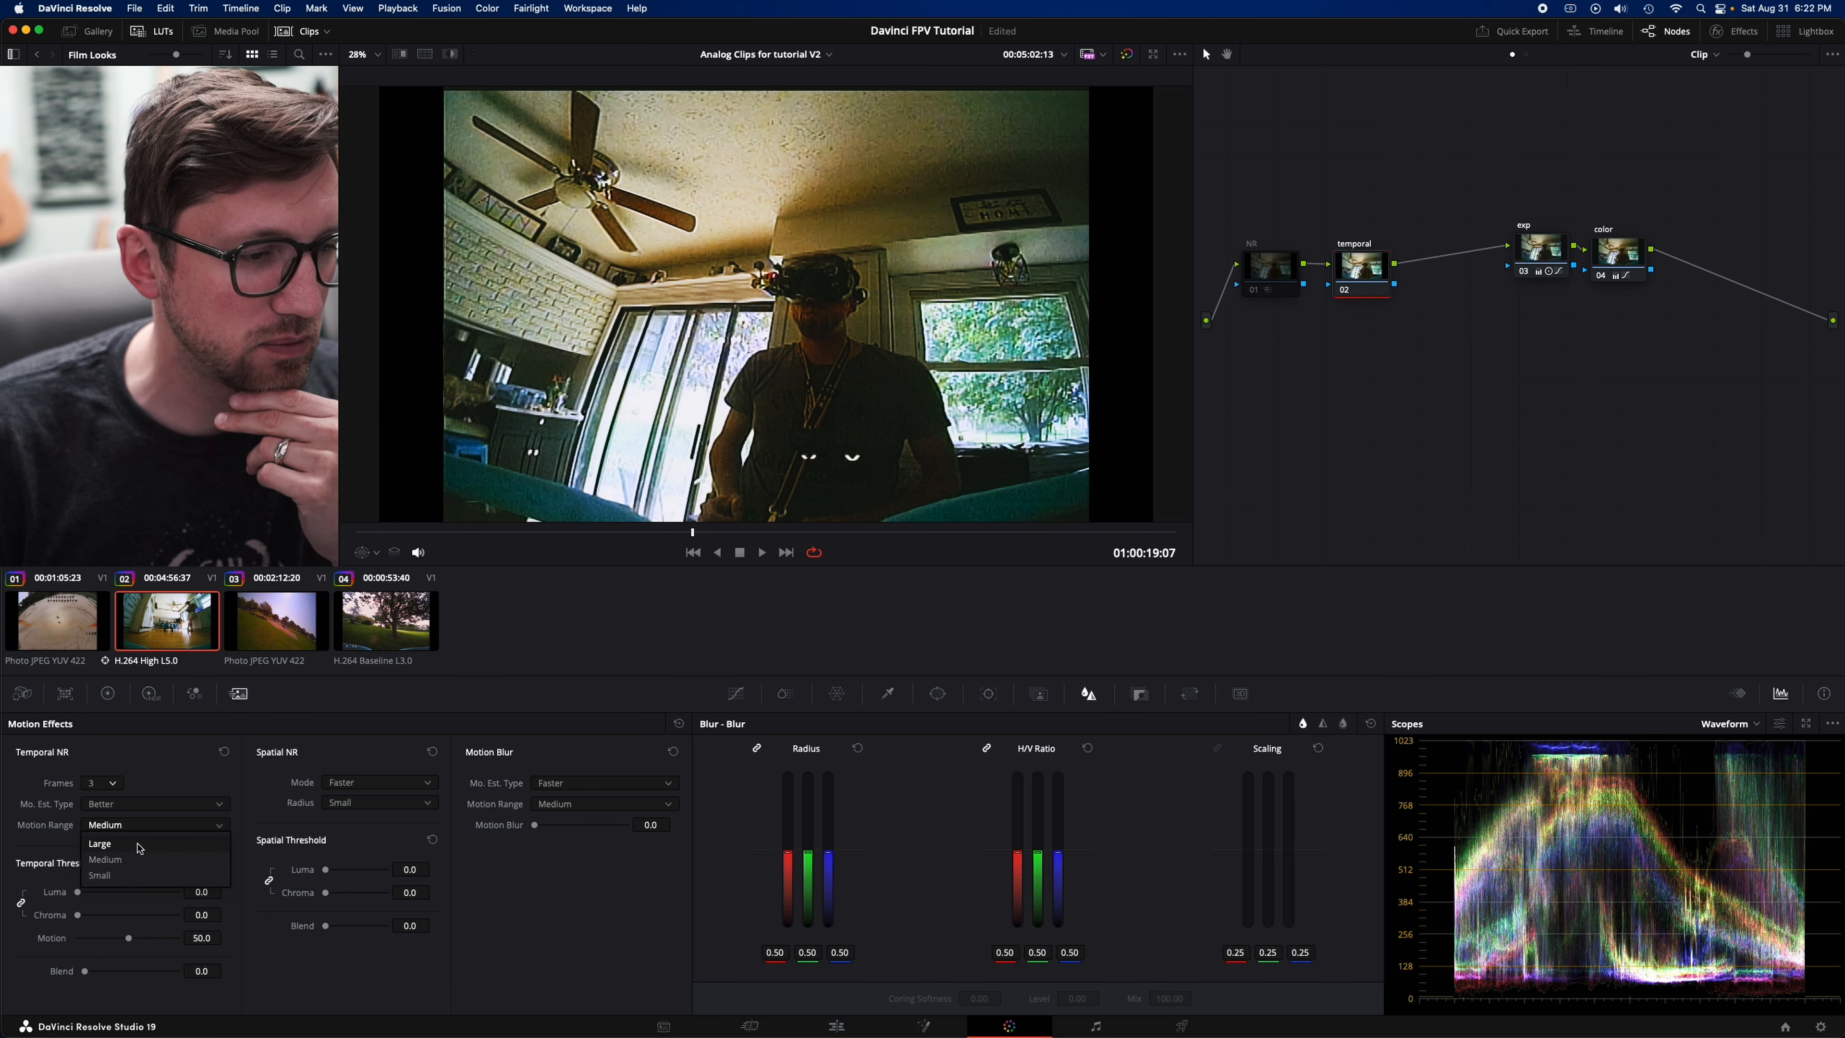
click(63, 852)
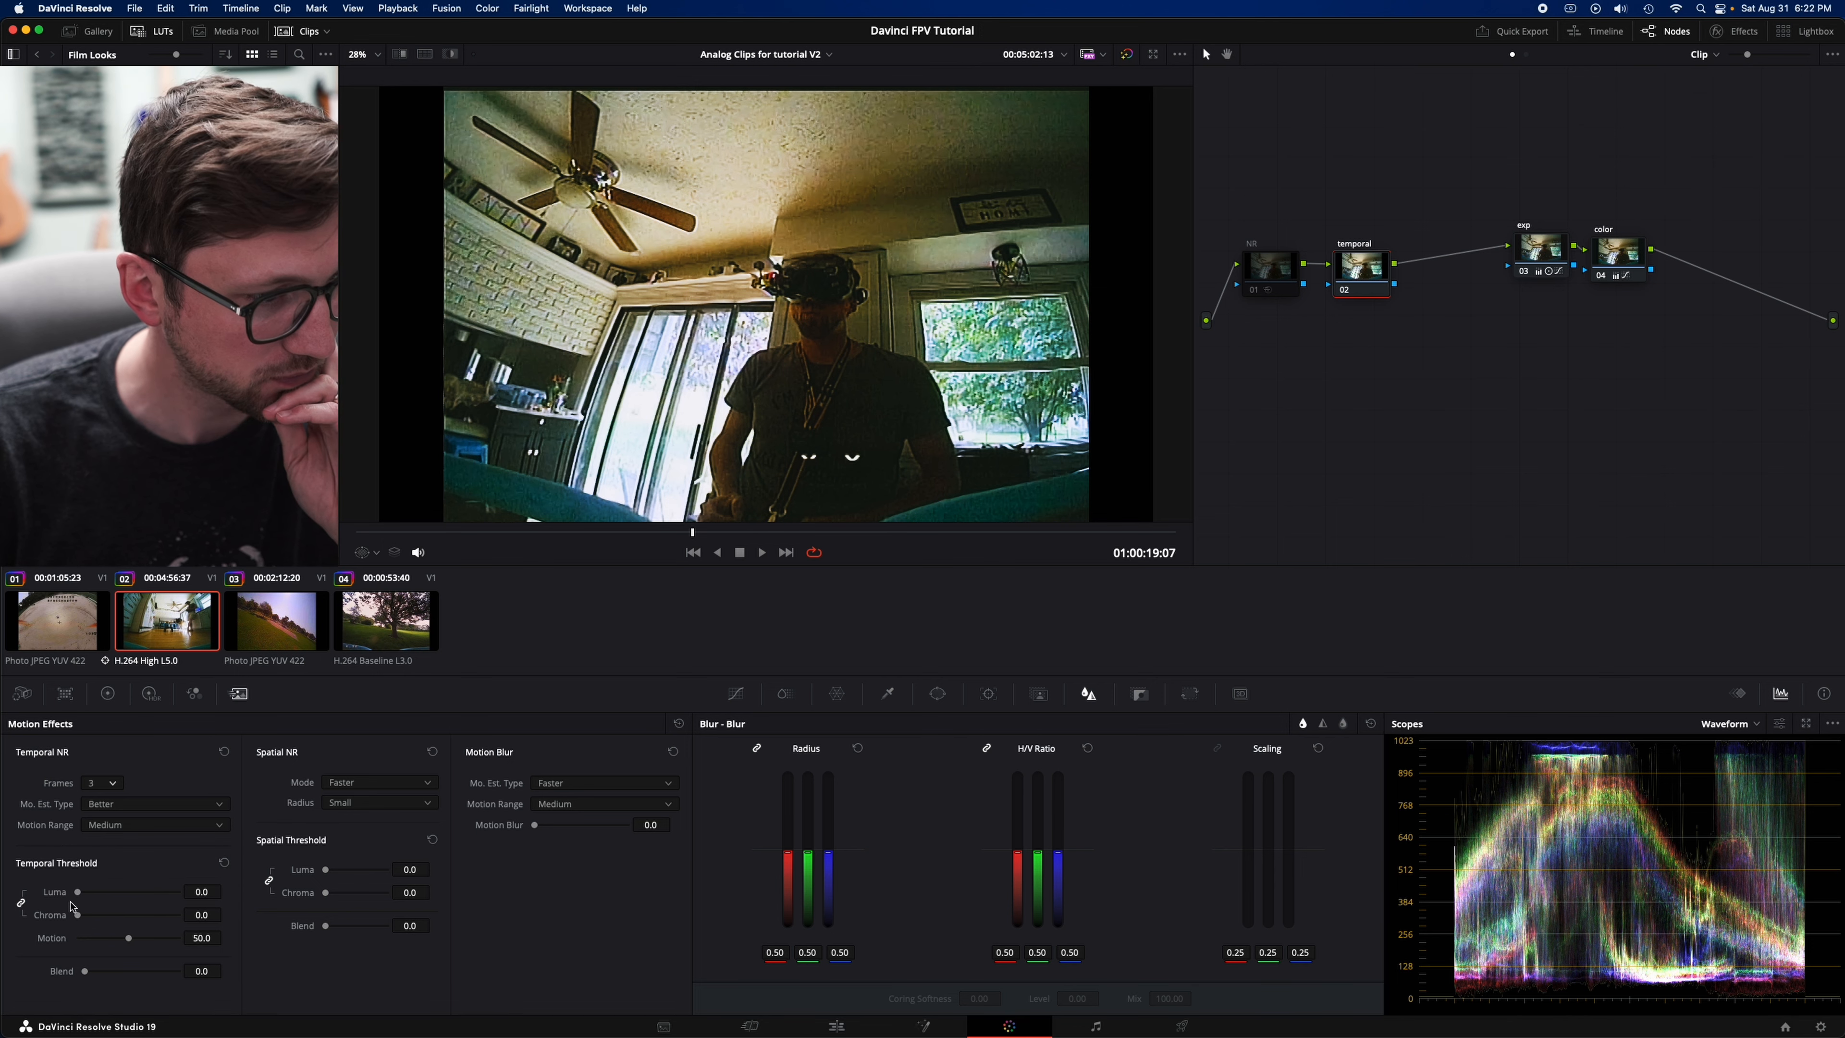
- Set the temporal luma and chroma thresholds to 39.4 and compare the temporal node off and on at an earlier frame
drag(80, 899, 118, 914)
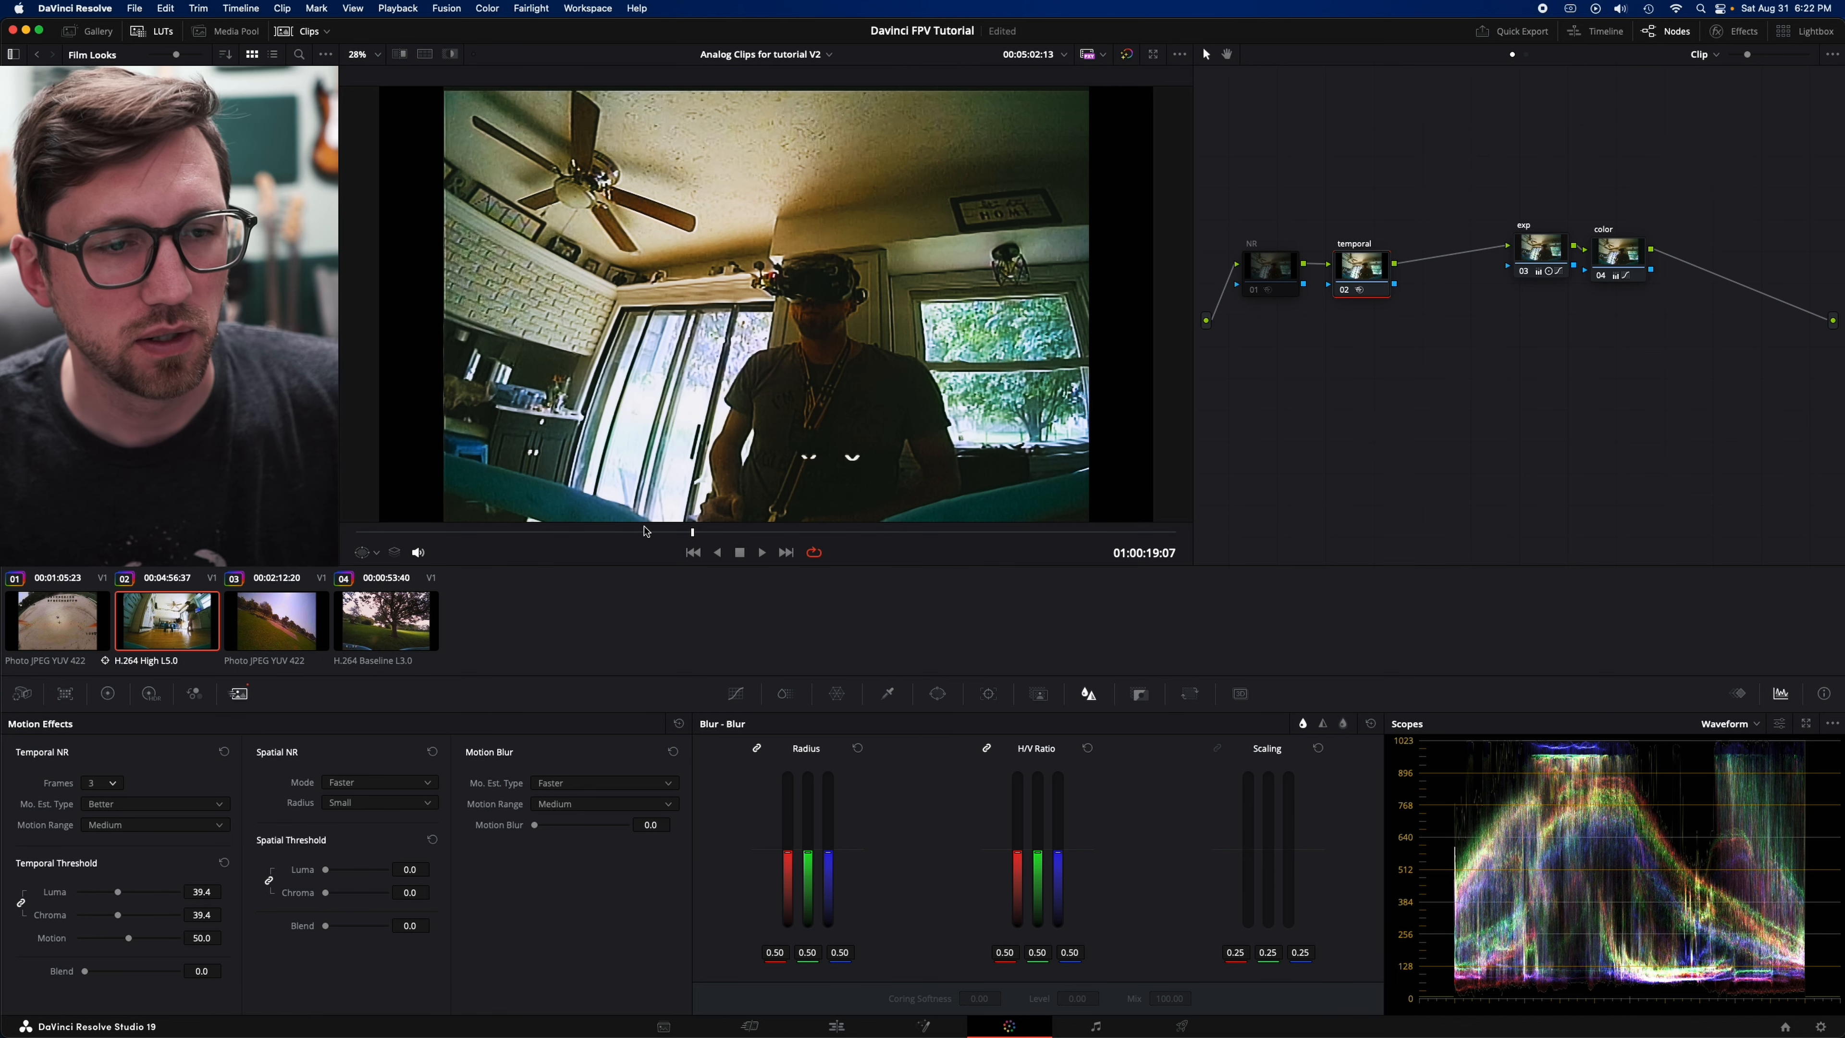
click(584, 531)
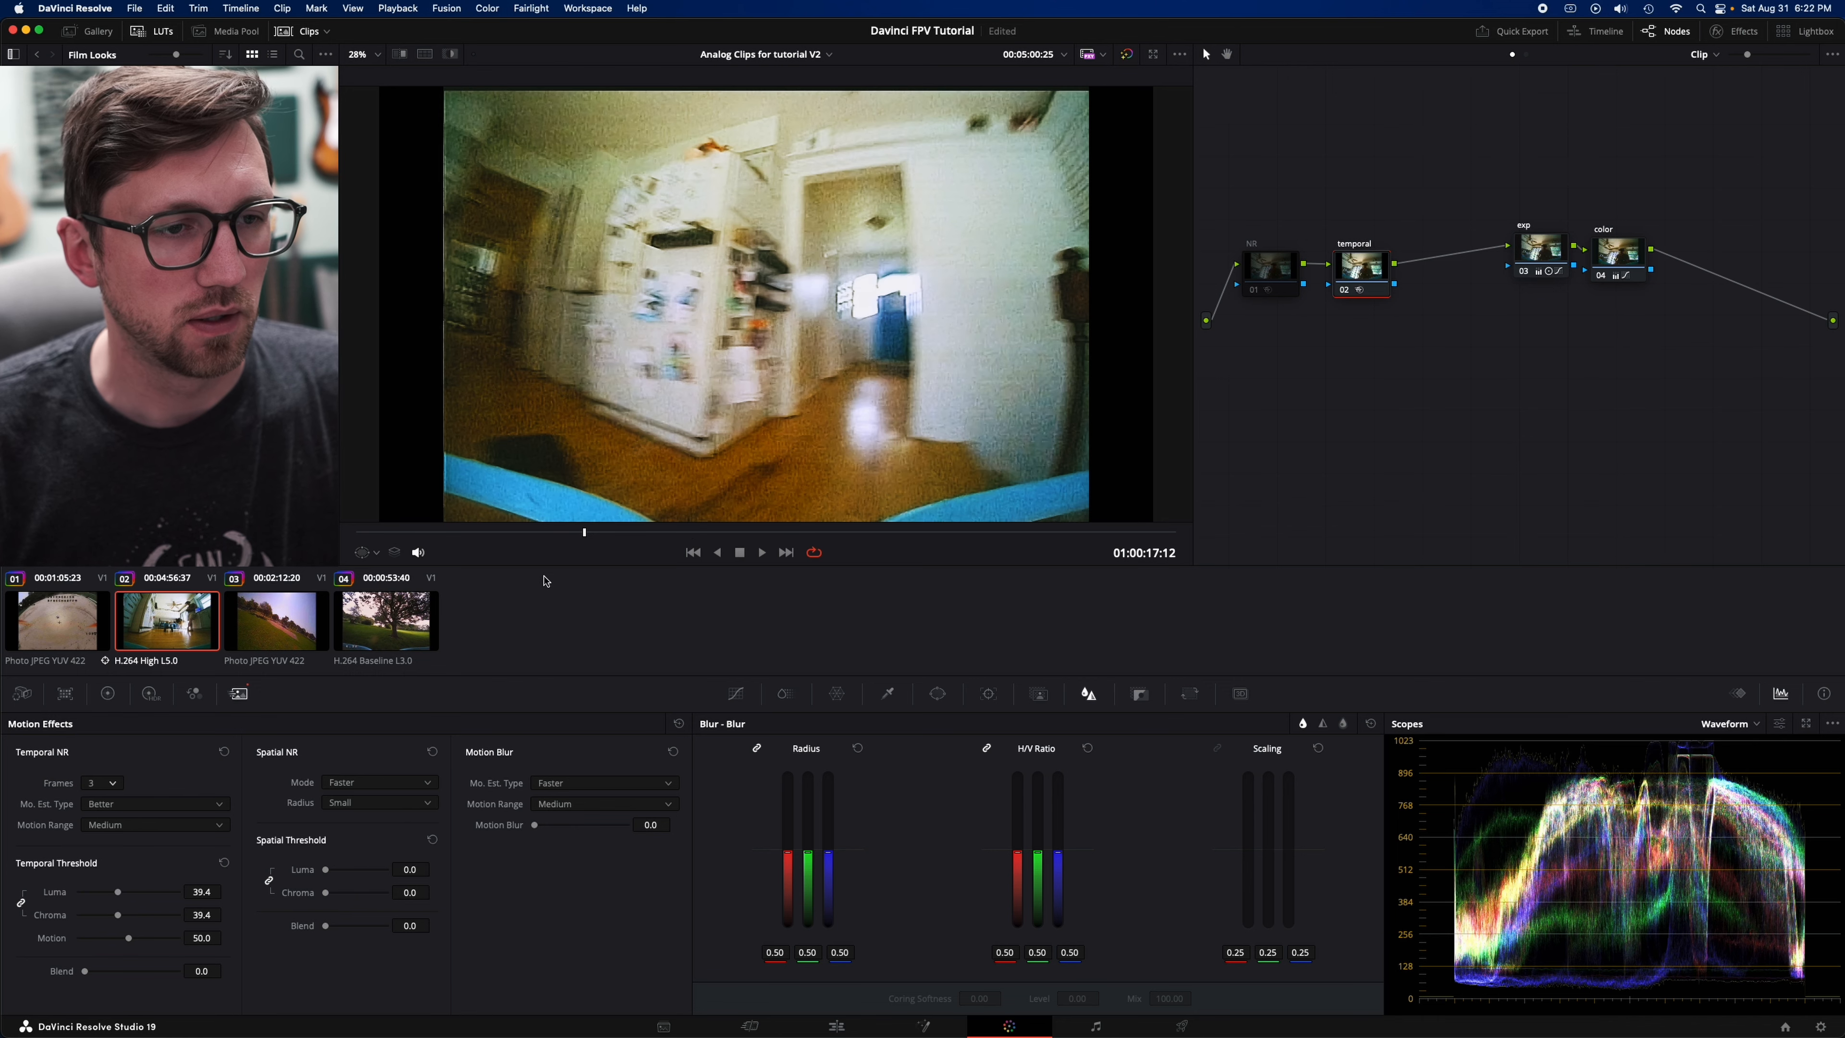
click(1344, 290)
click(1344, 290)
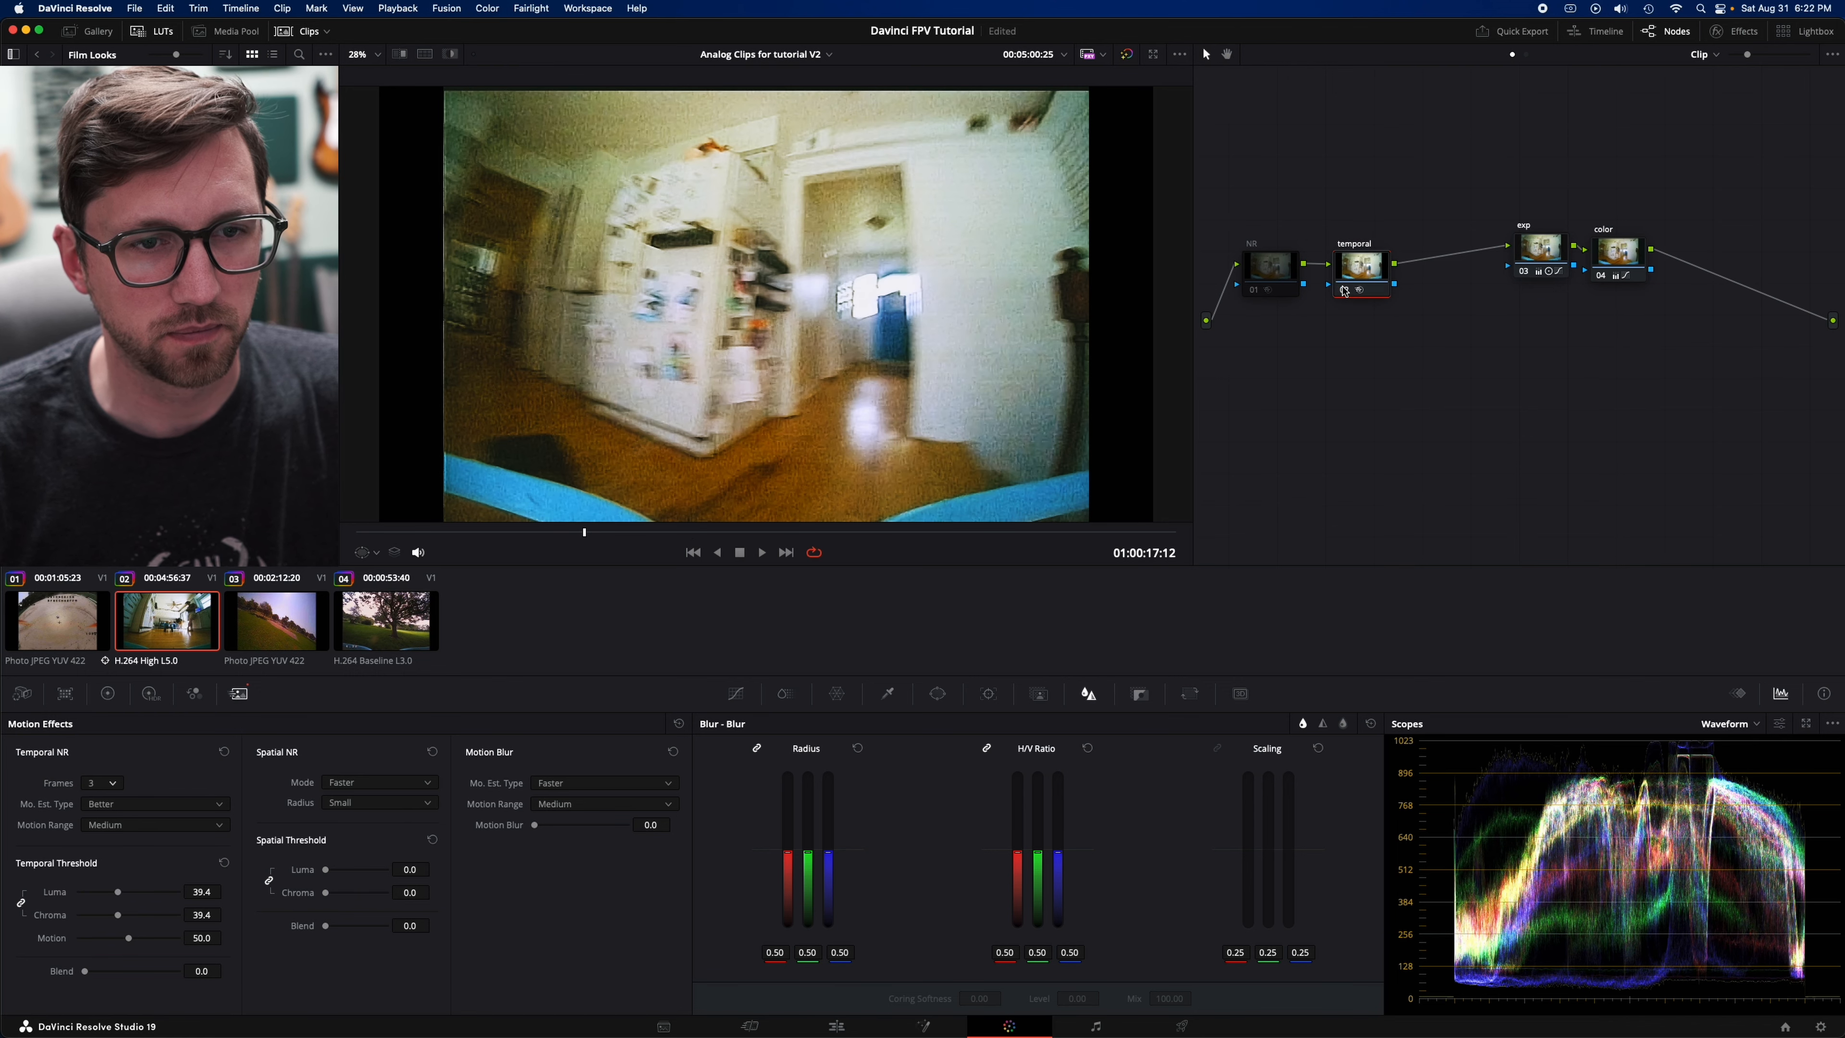
- Raise the temporal luma and chroma thresholds to 90.1, compare with the node bypassed, and review the effect in playback
click(173, 892)
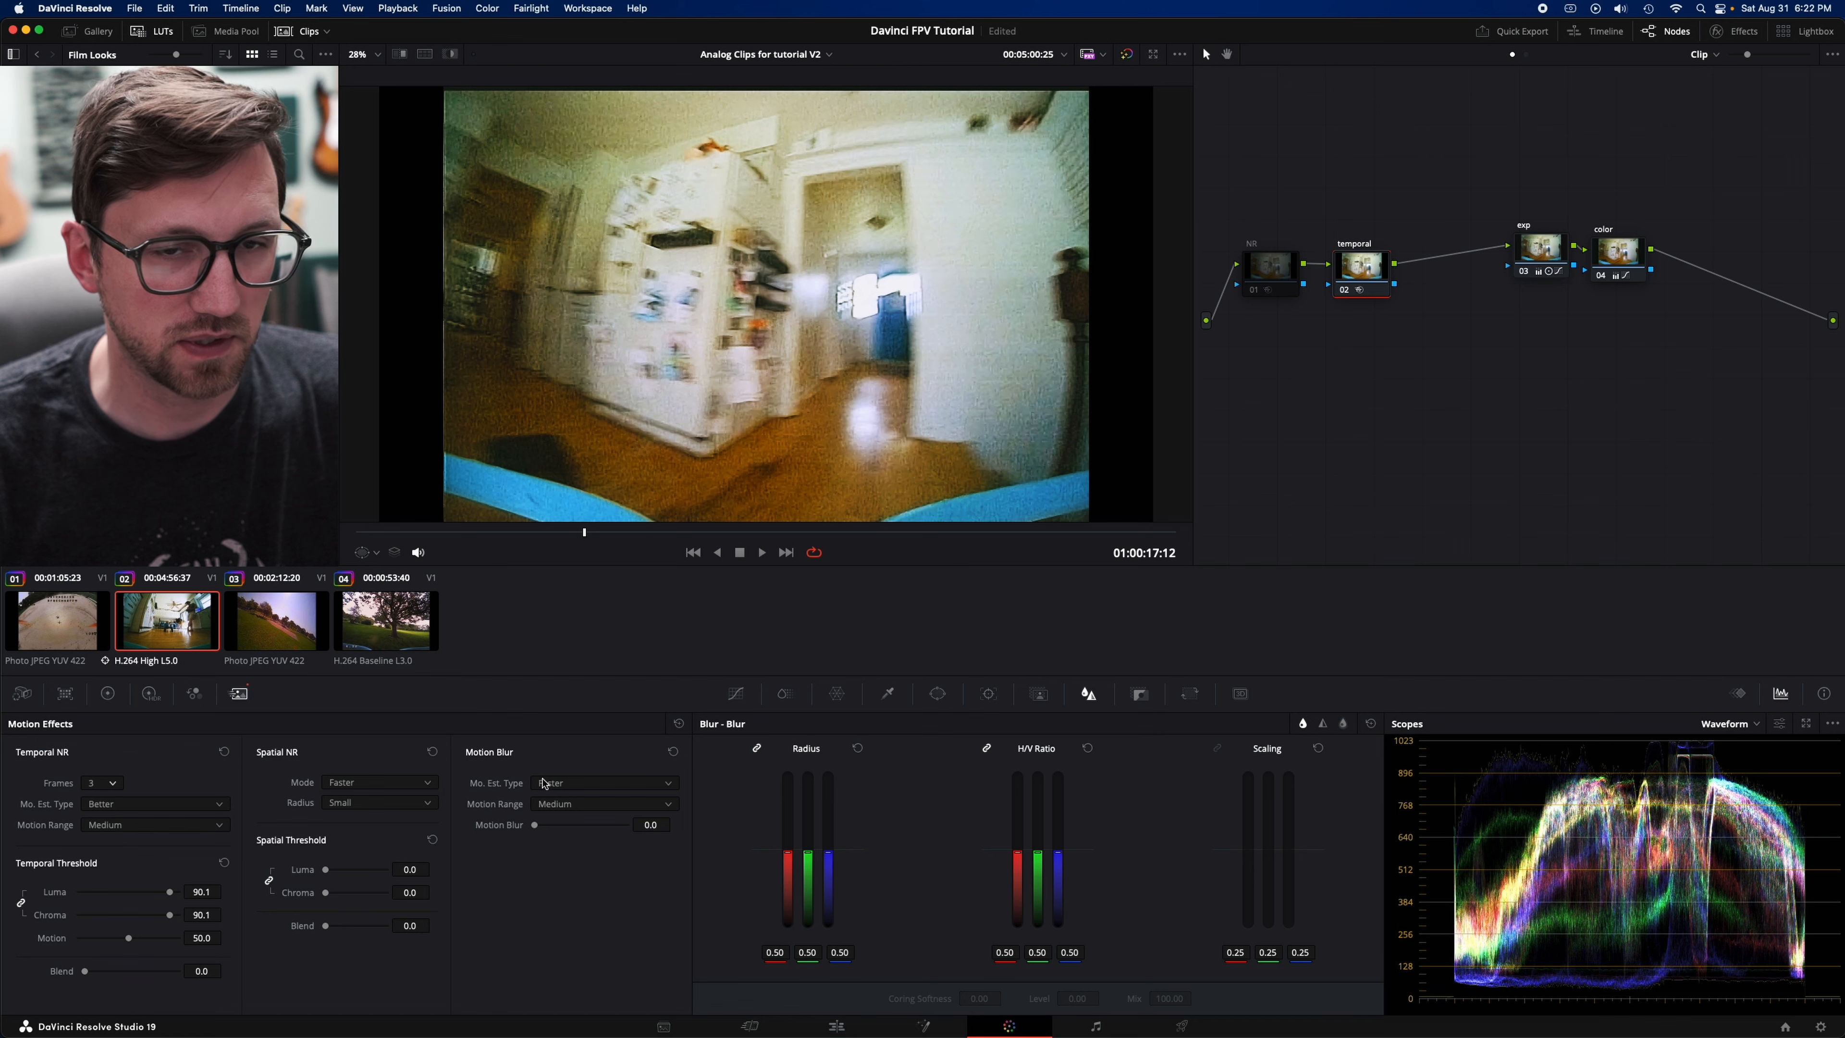
click(1344, 290)
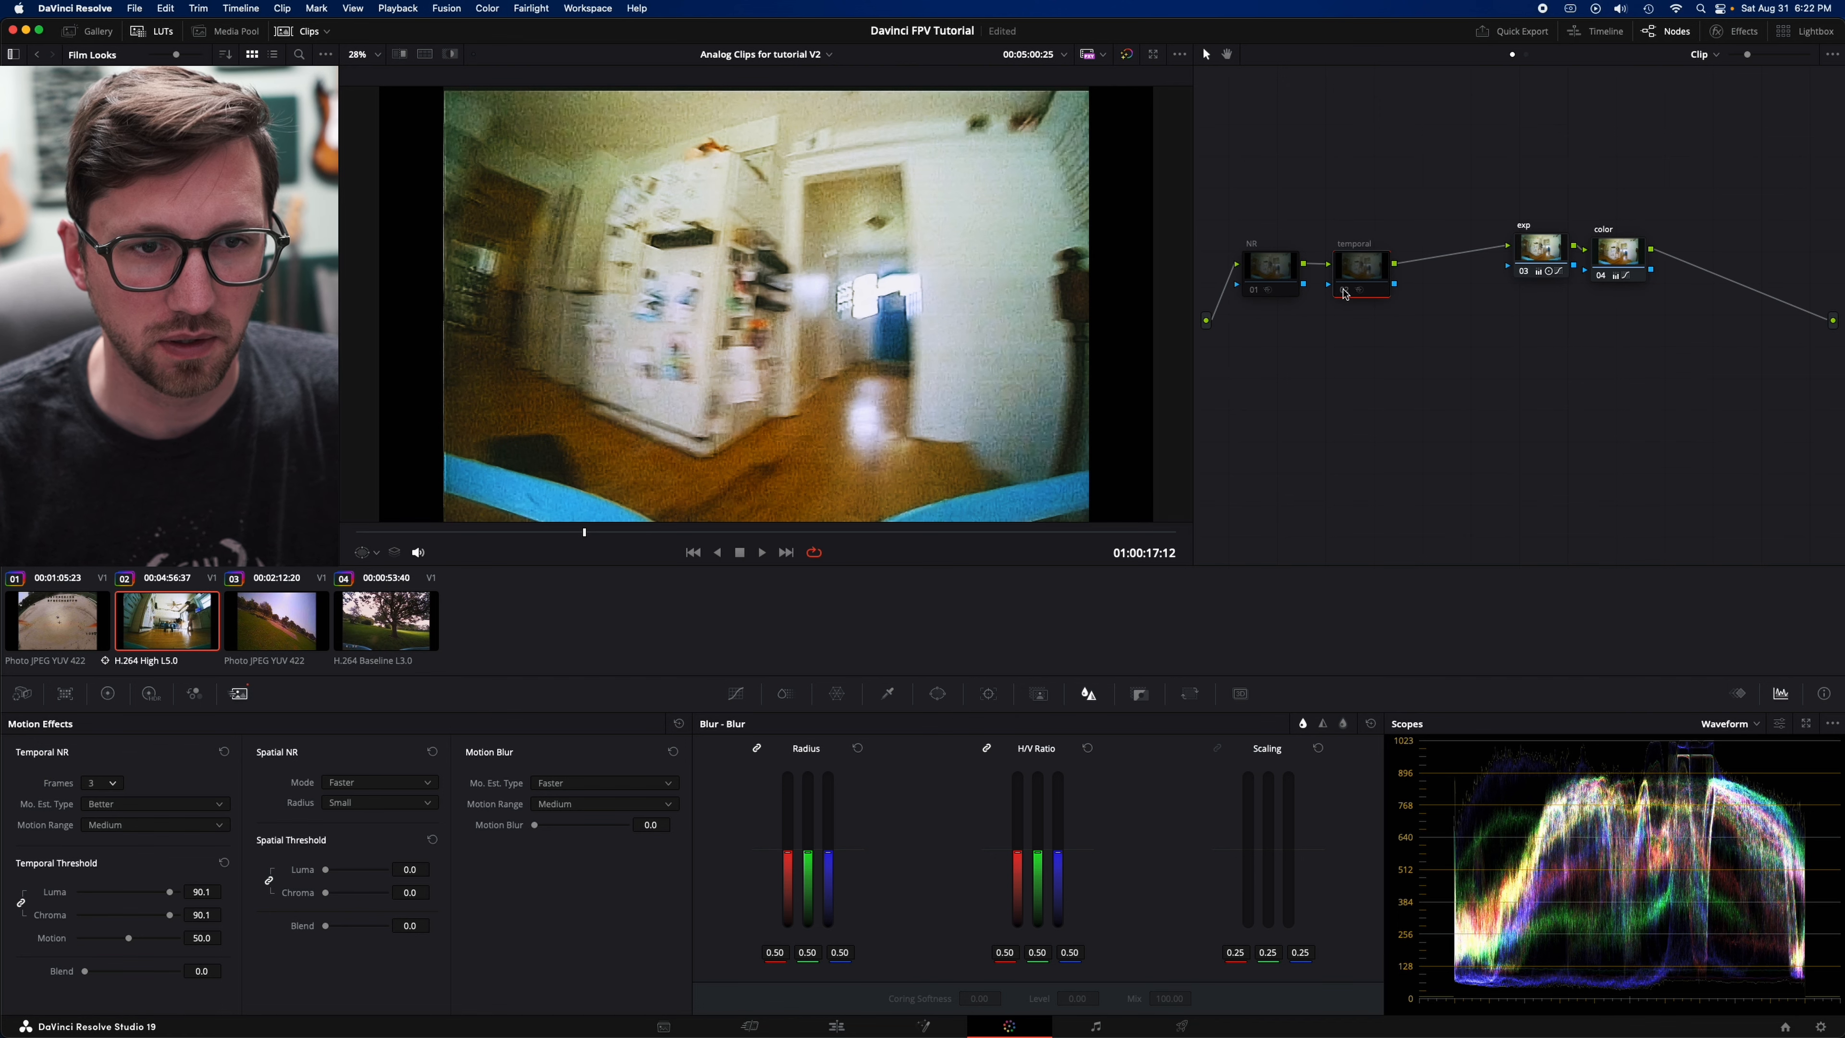
click(1345, 291)
key(space)
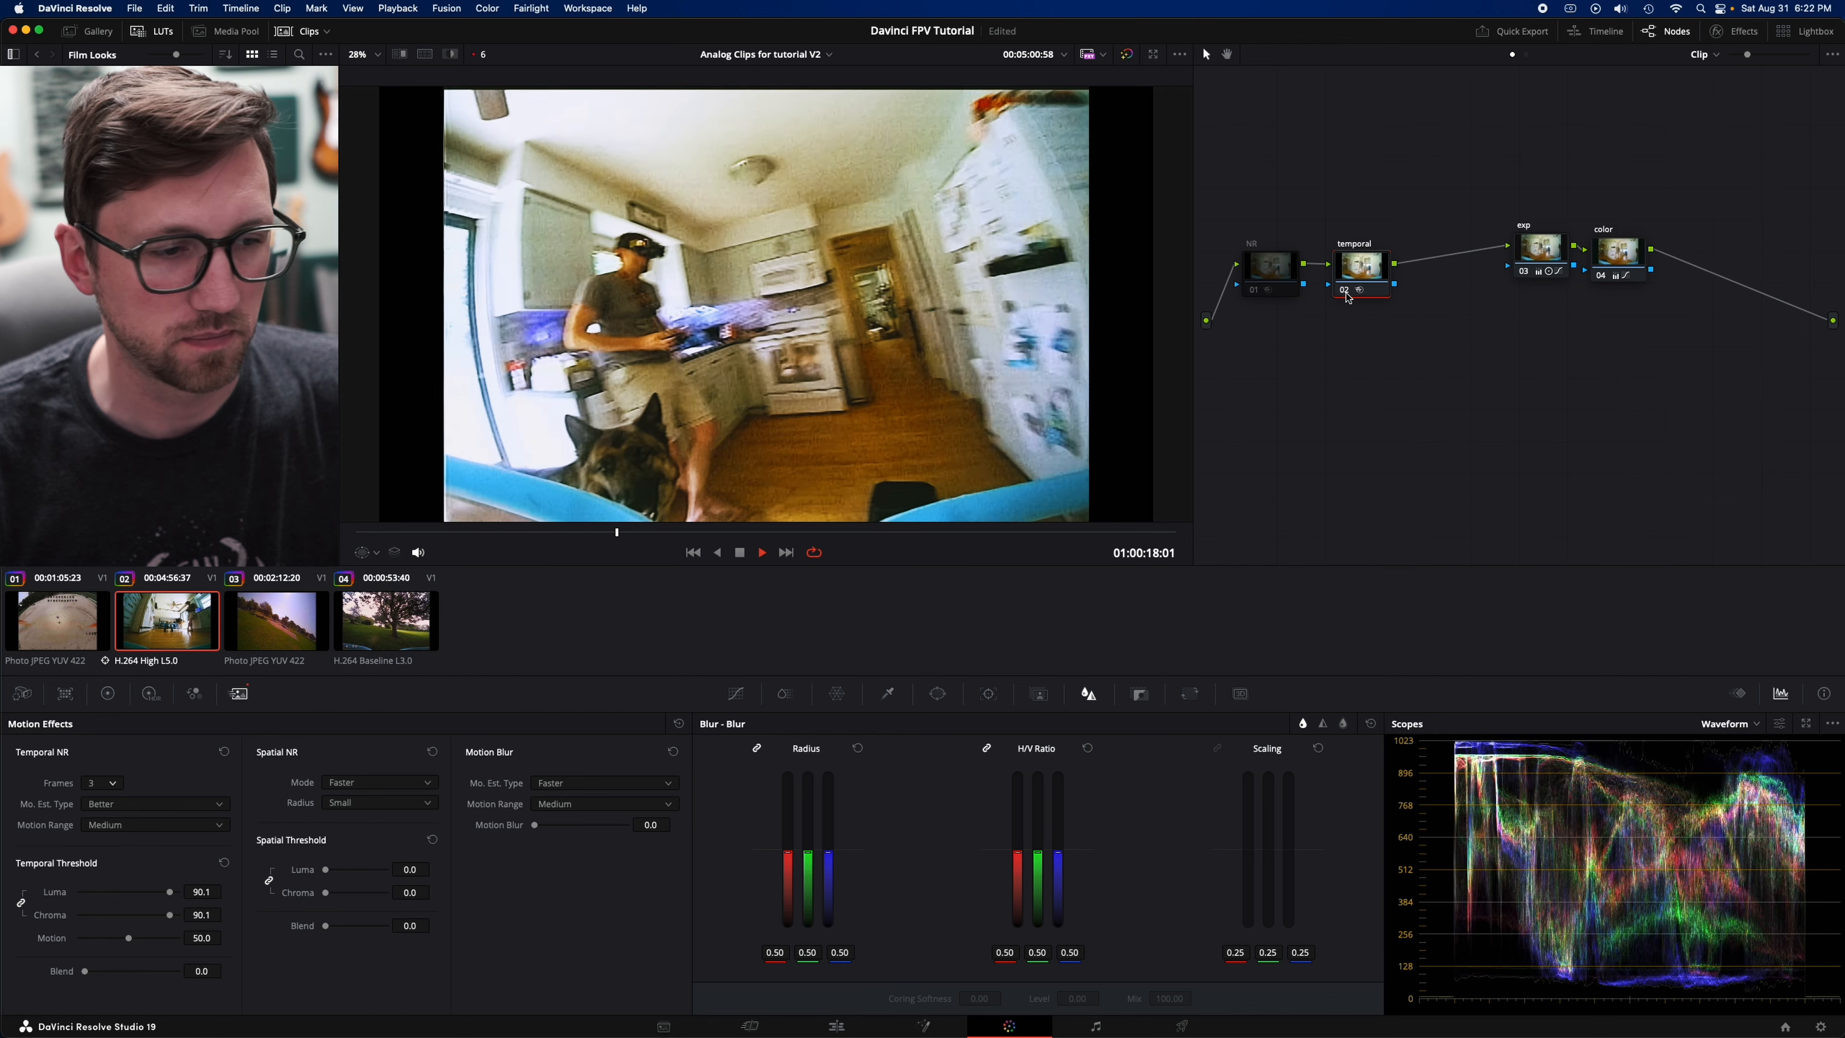
key(space)
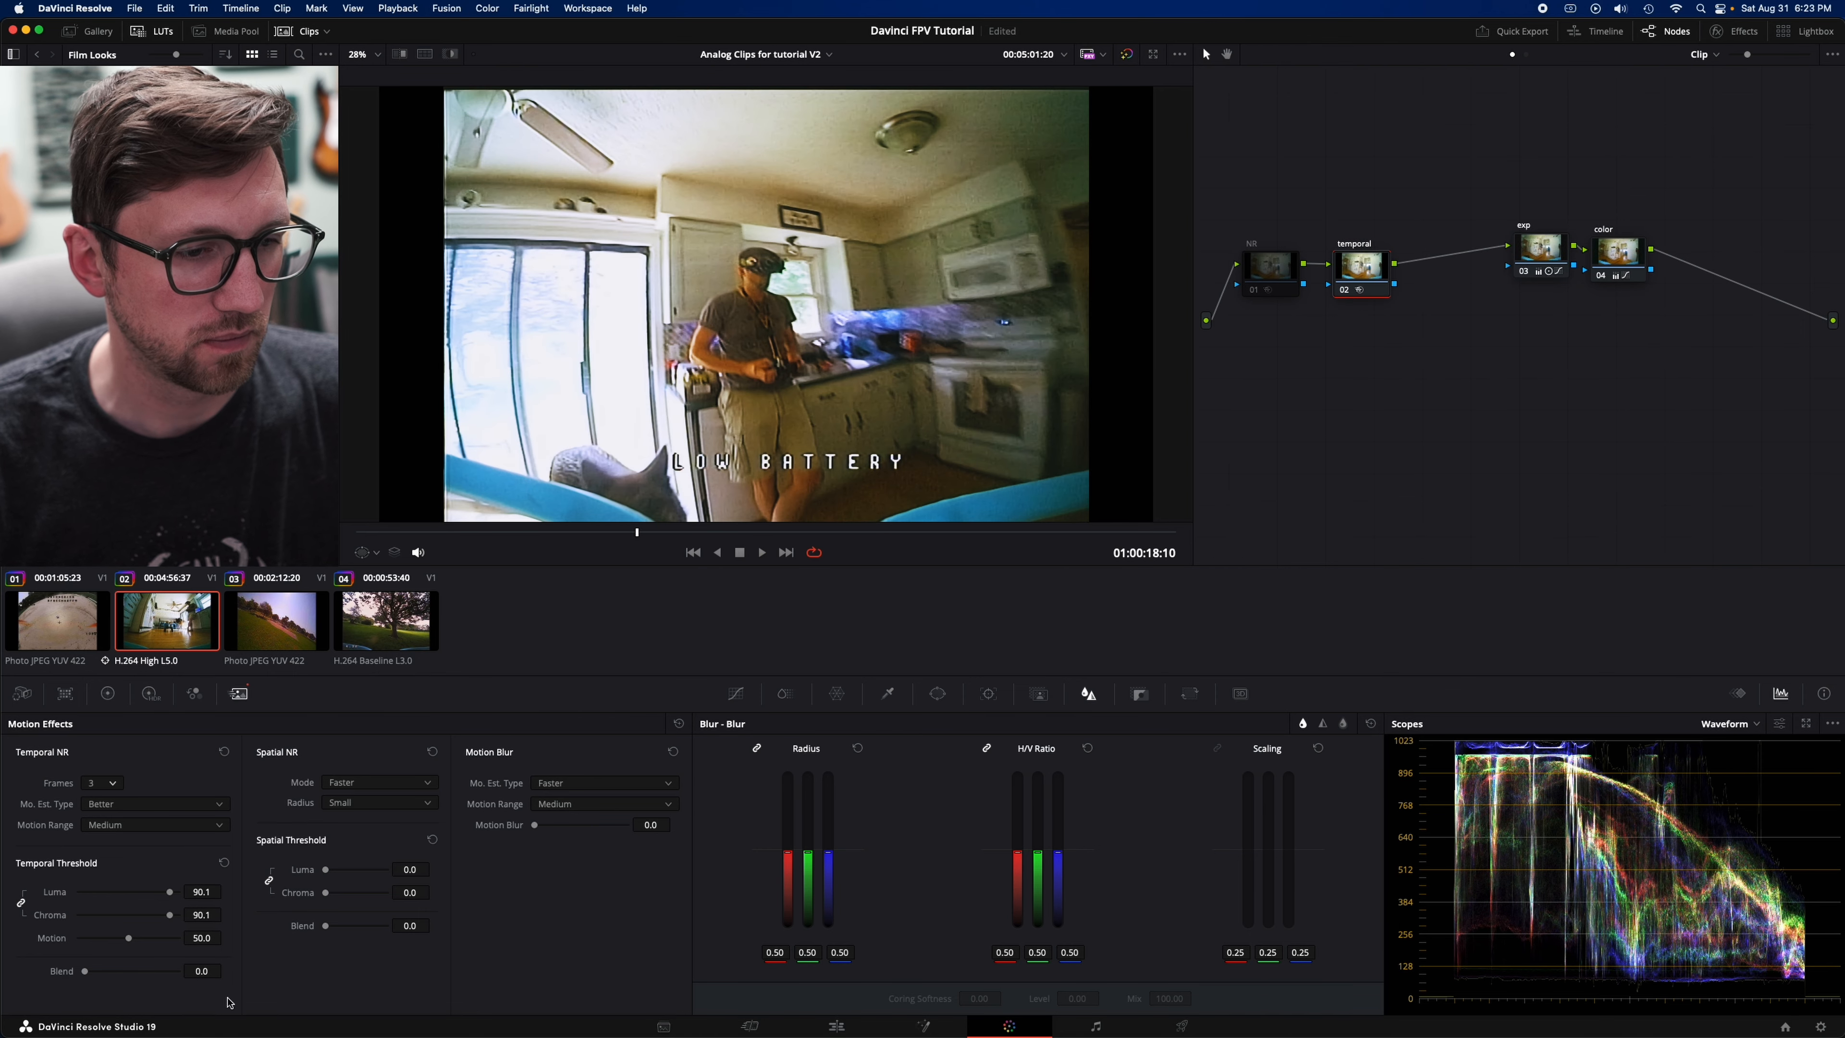
- Set the temporal threshold's blend to 100
drag(86, 973, 29, 977)
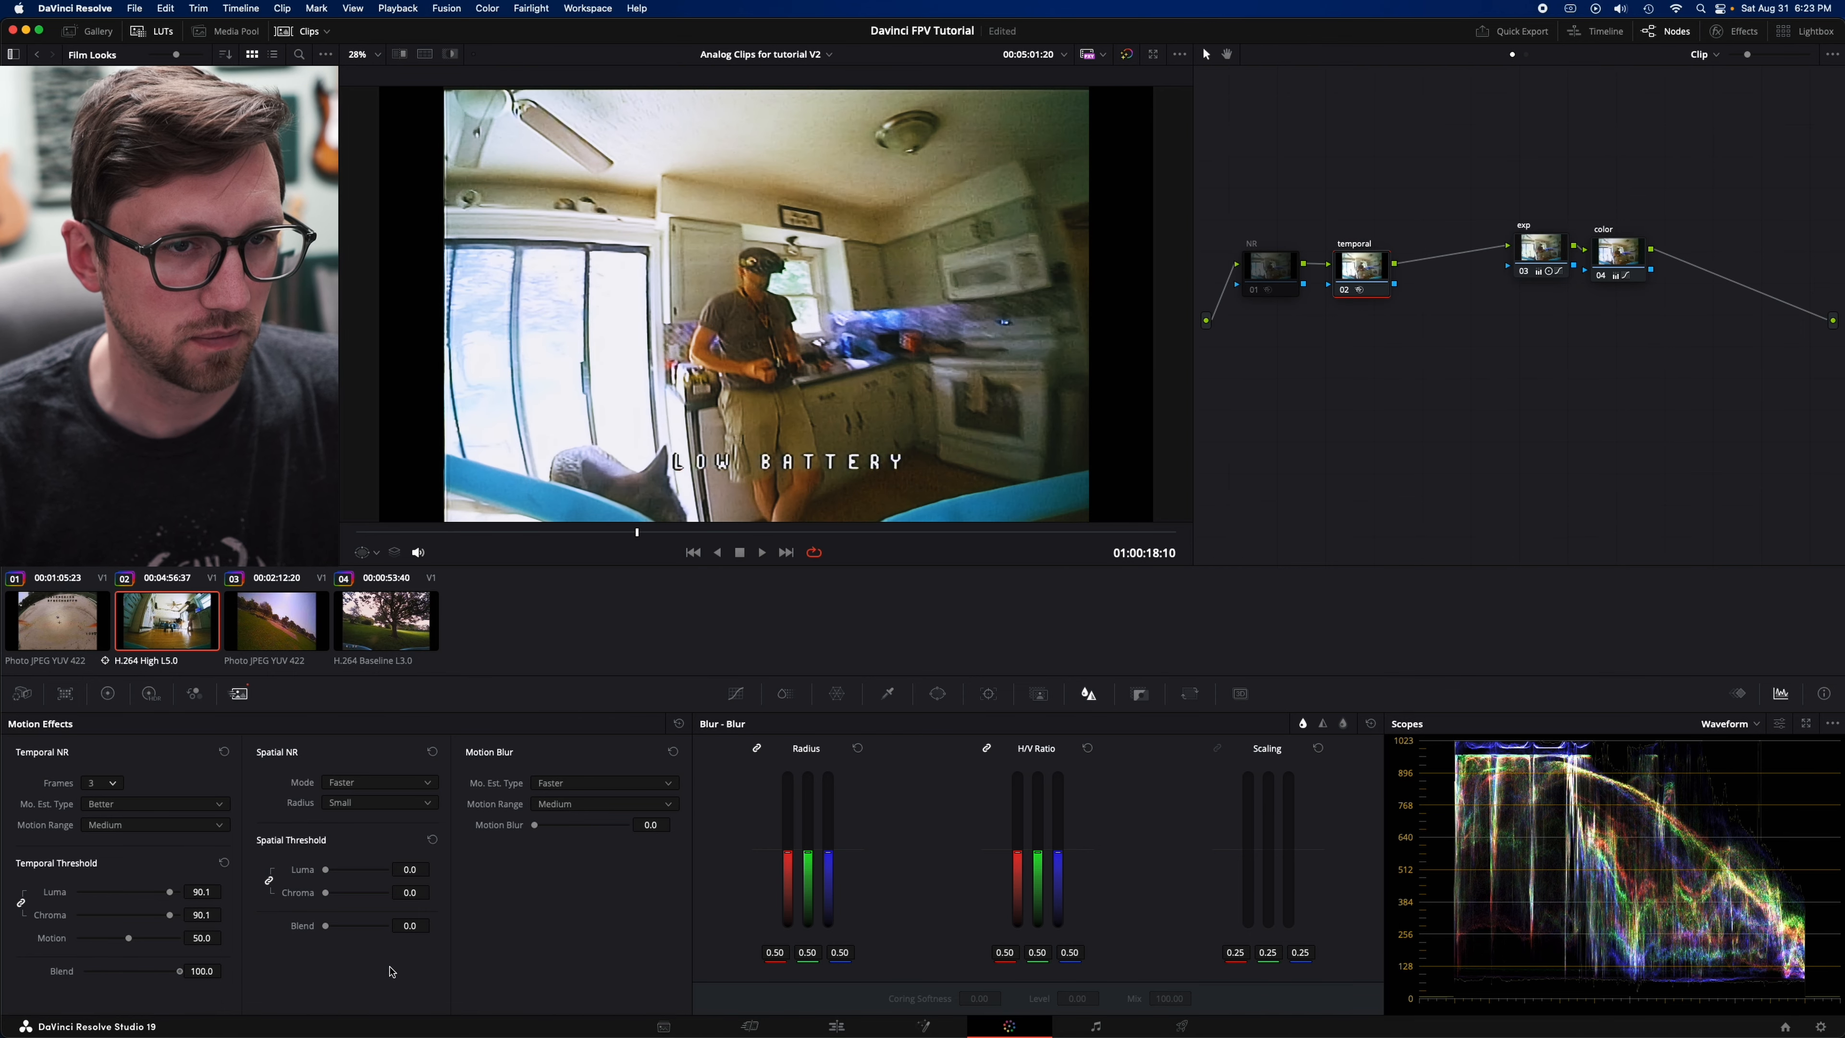
drag(87, 972, 180, 972)
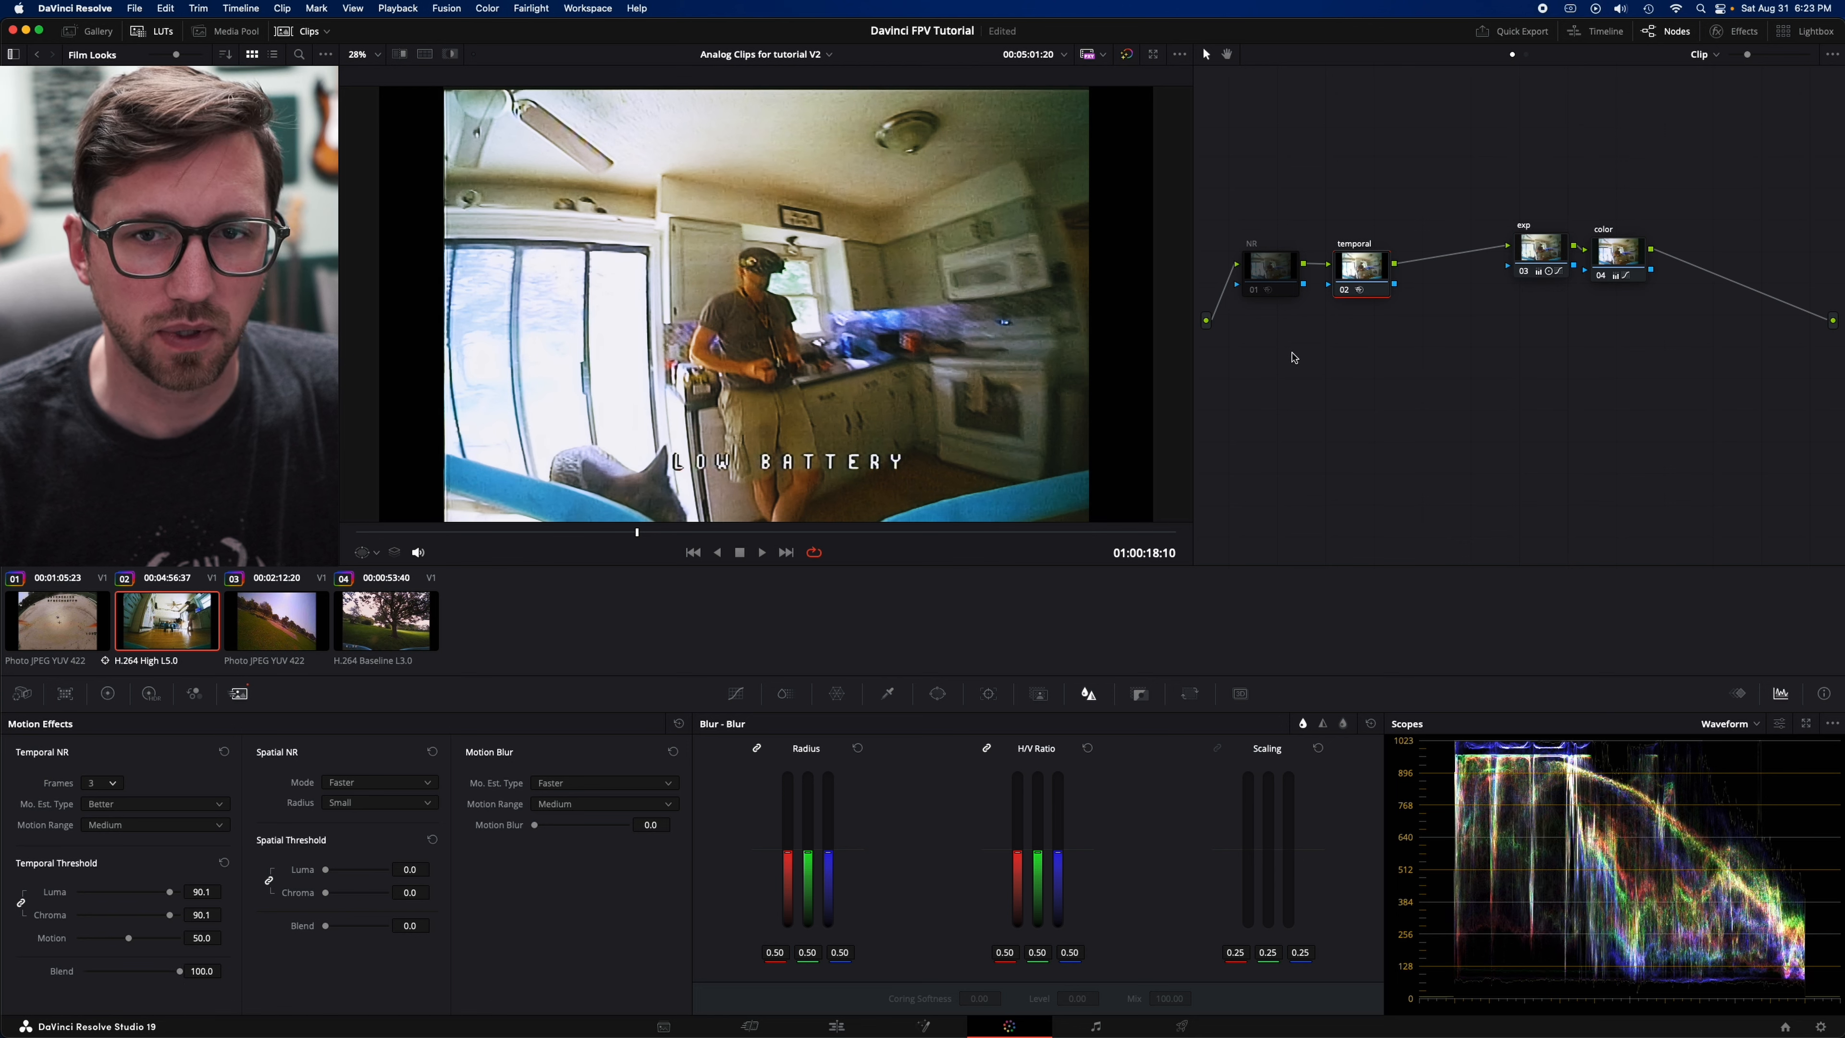
- Reset the temporal threshold's blend to 0 and set the temporal node to 5 frames with a Large motion range
click(1344, 291)
key(super+d)
double_click(133, 972)
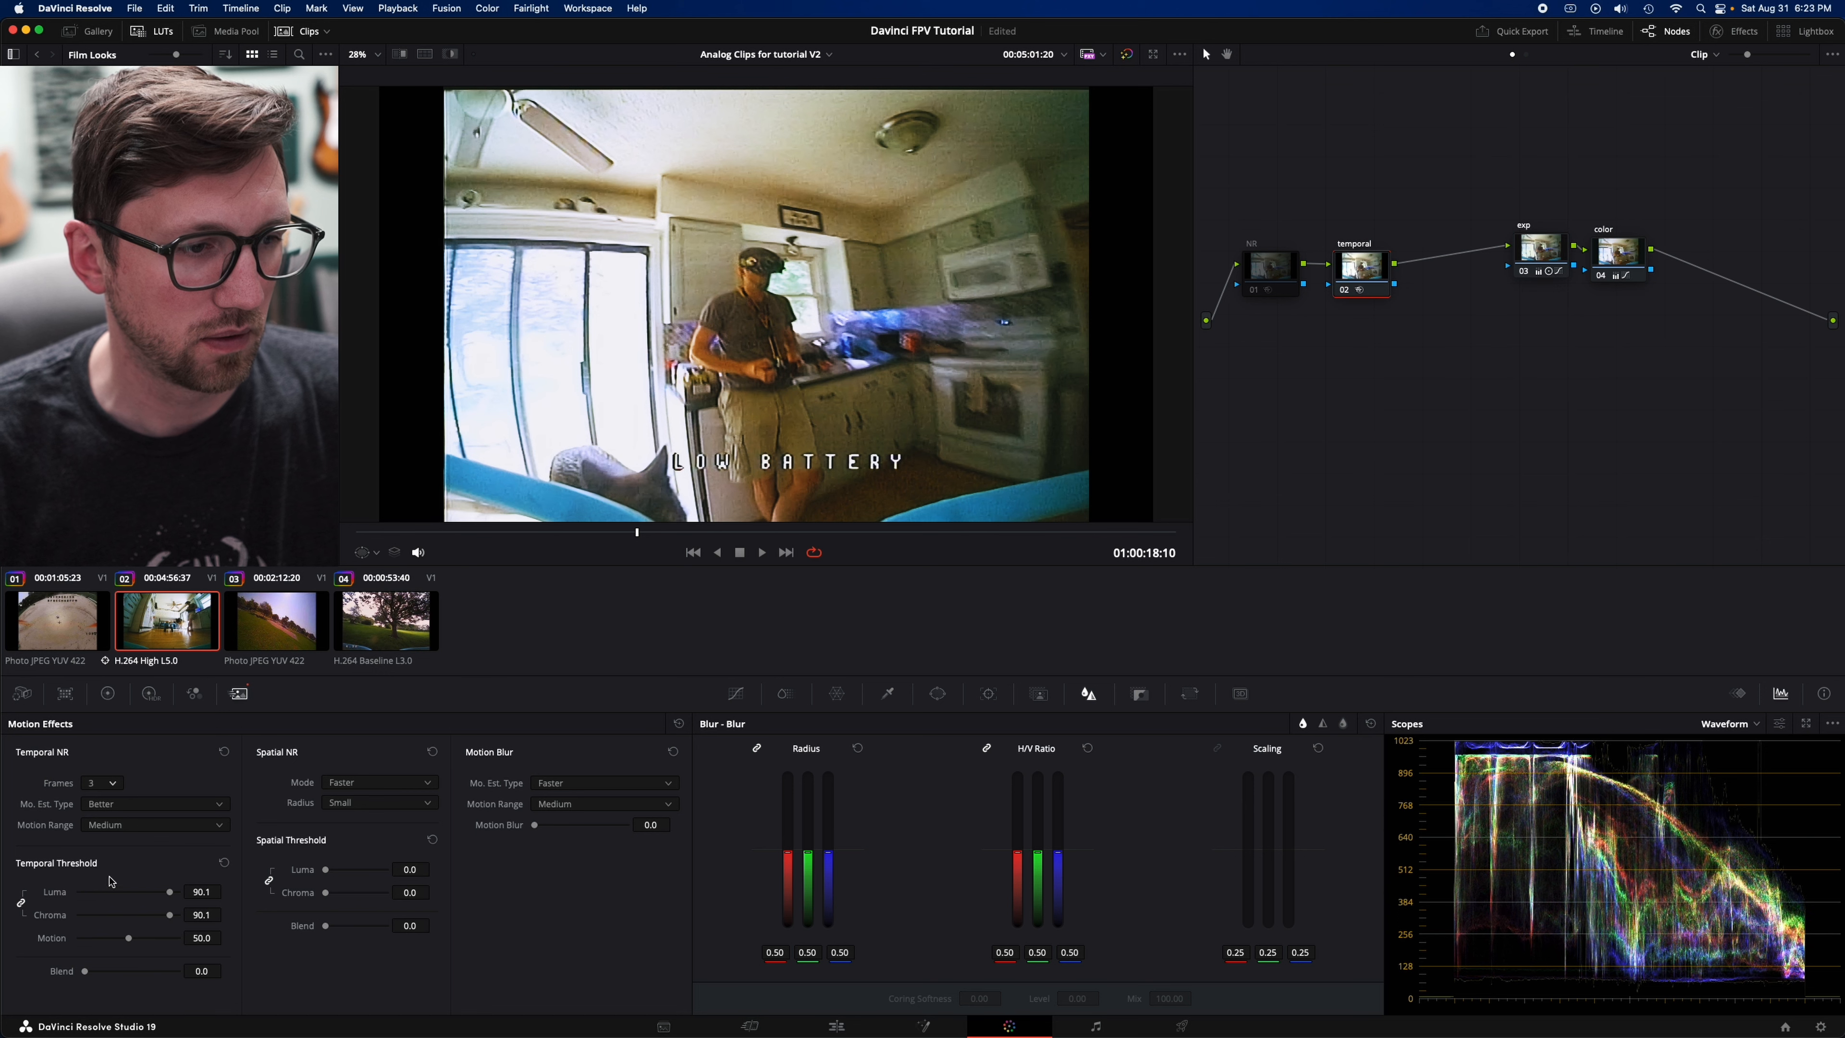
click(117, 825)
click(117, 843)
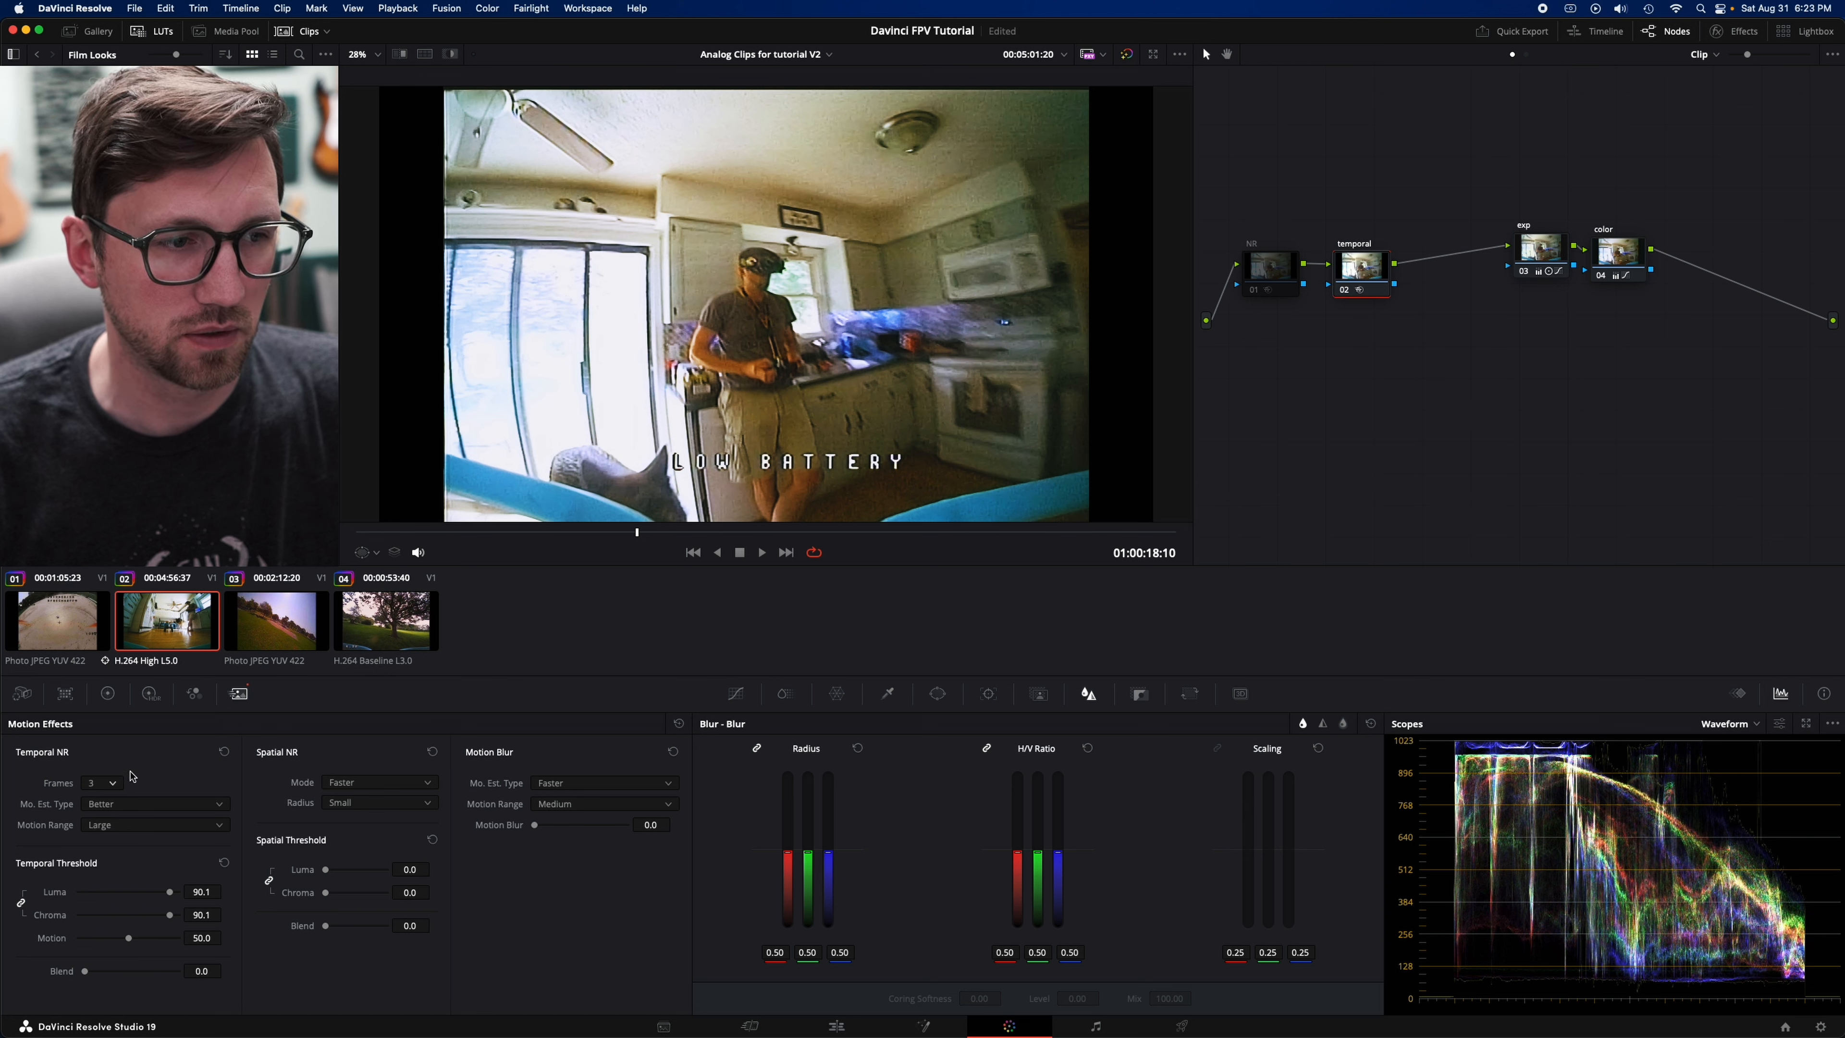
click(112, 785)
click(102, 821)
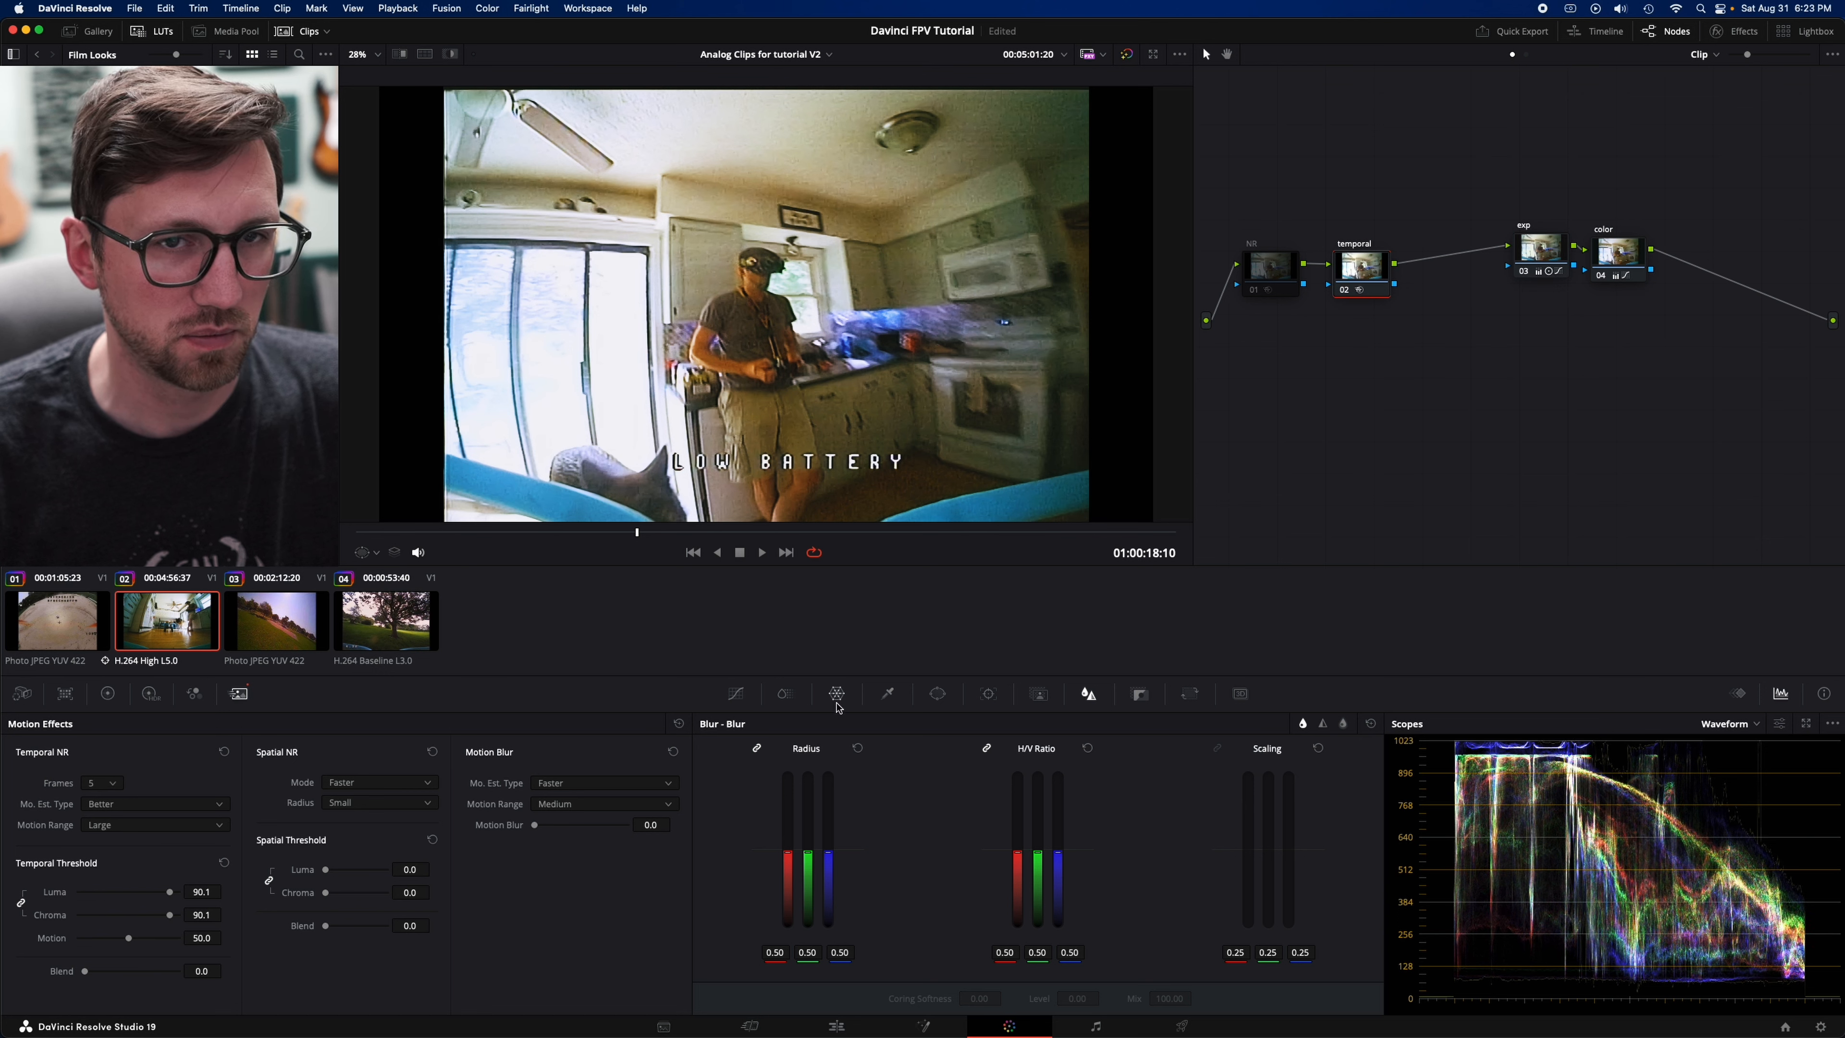
- Compare the temporal node off and on at the current and an earlier frame, and review the effect in playback
click(1346, 291)
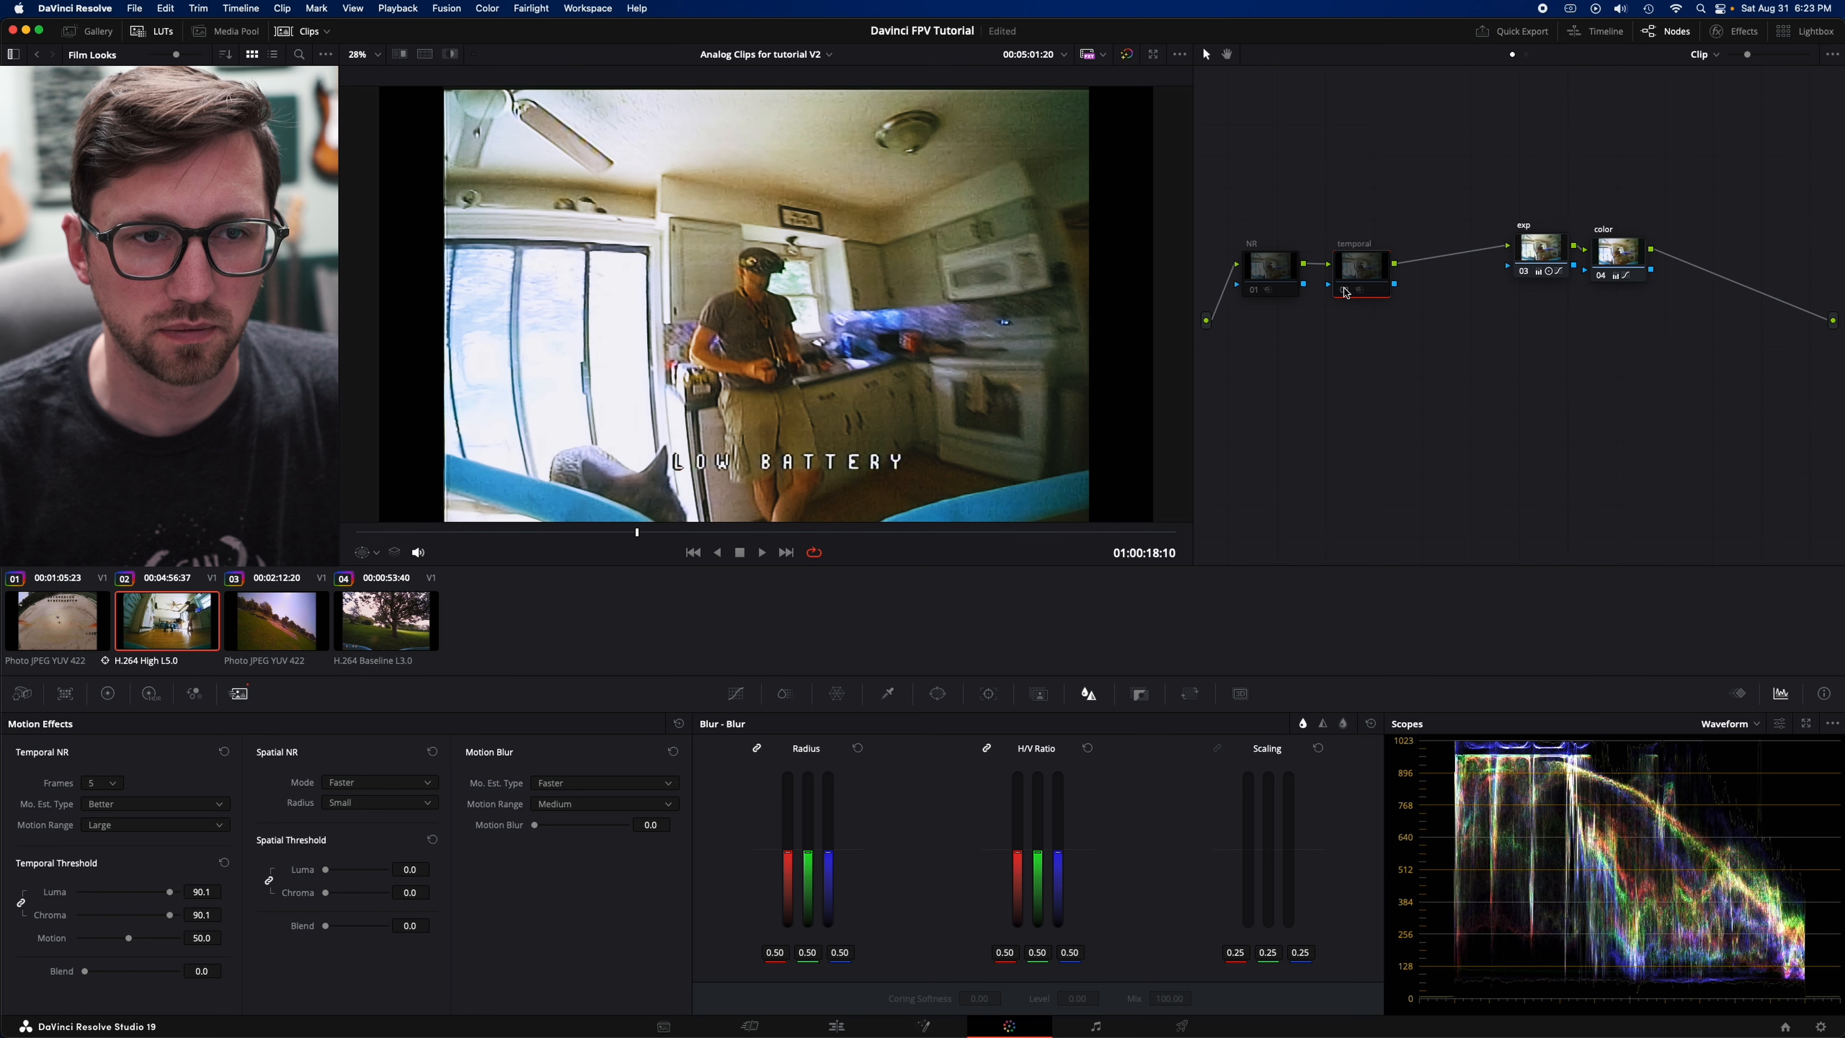
click(1345, 291)
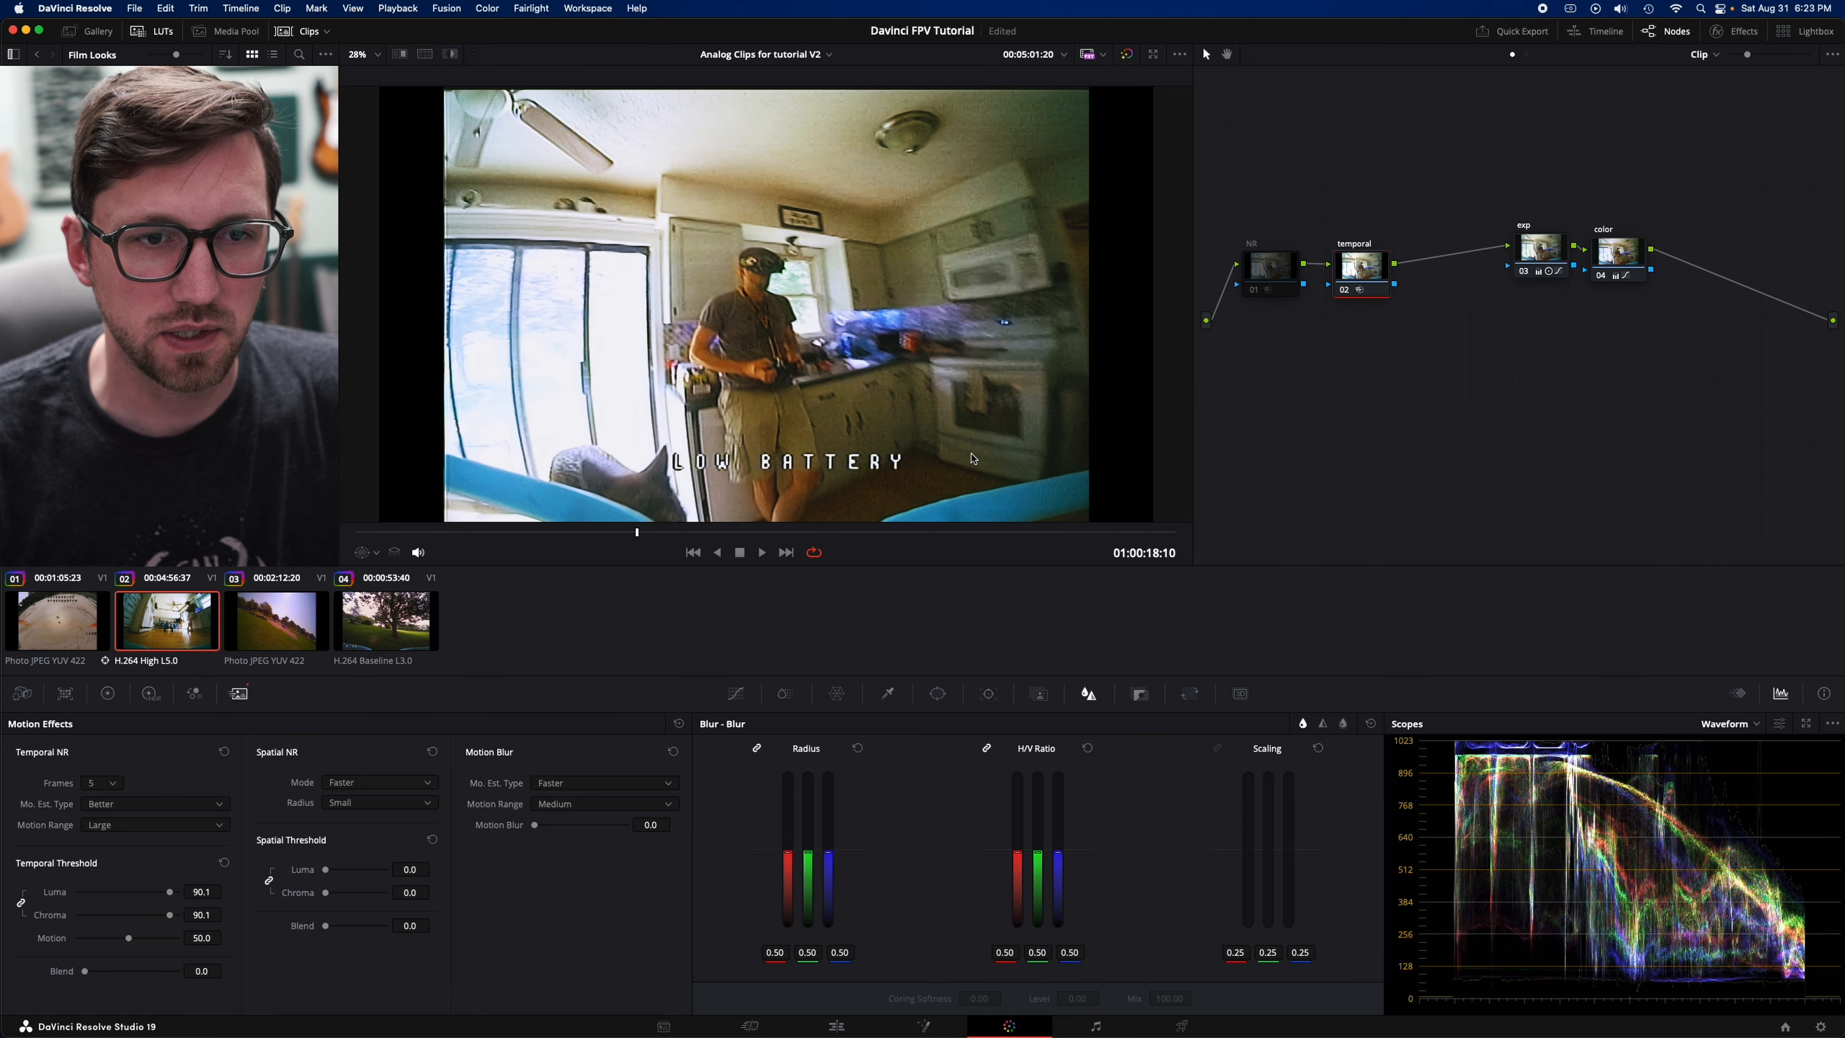
drag(632, 537, 506, 535)
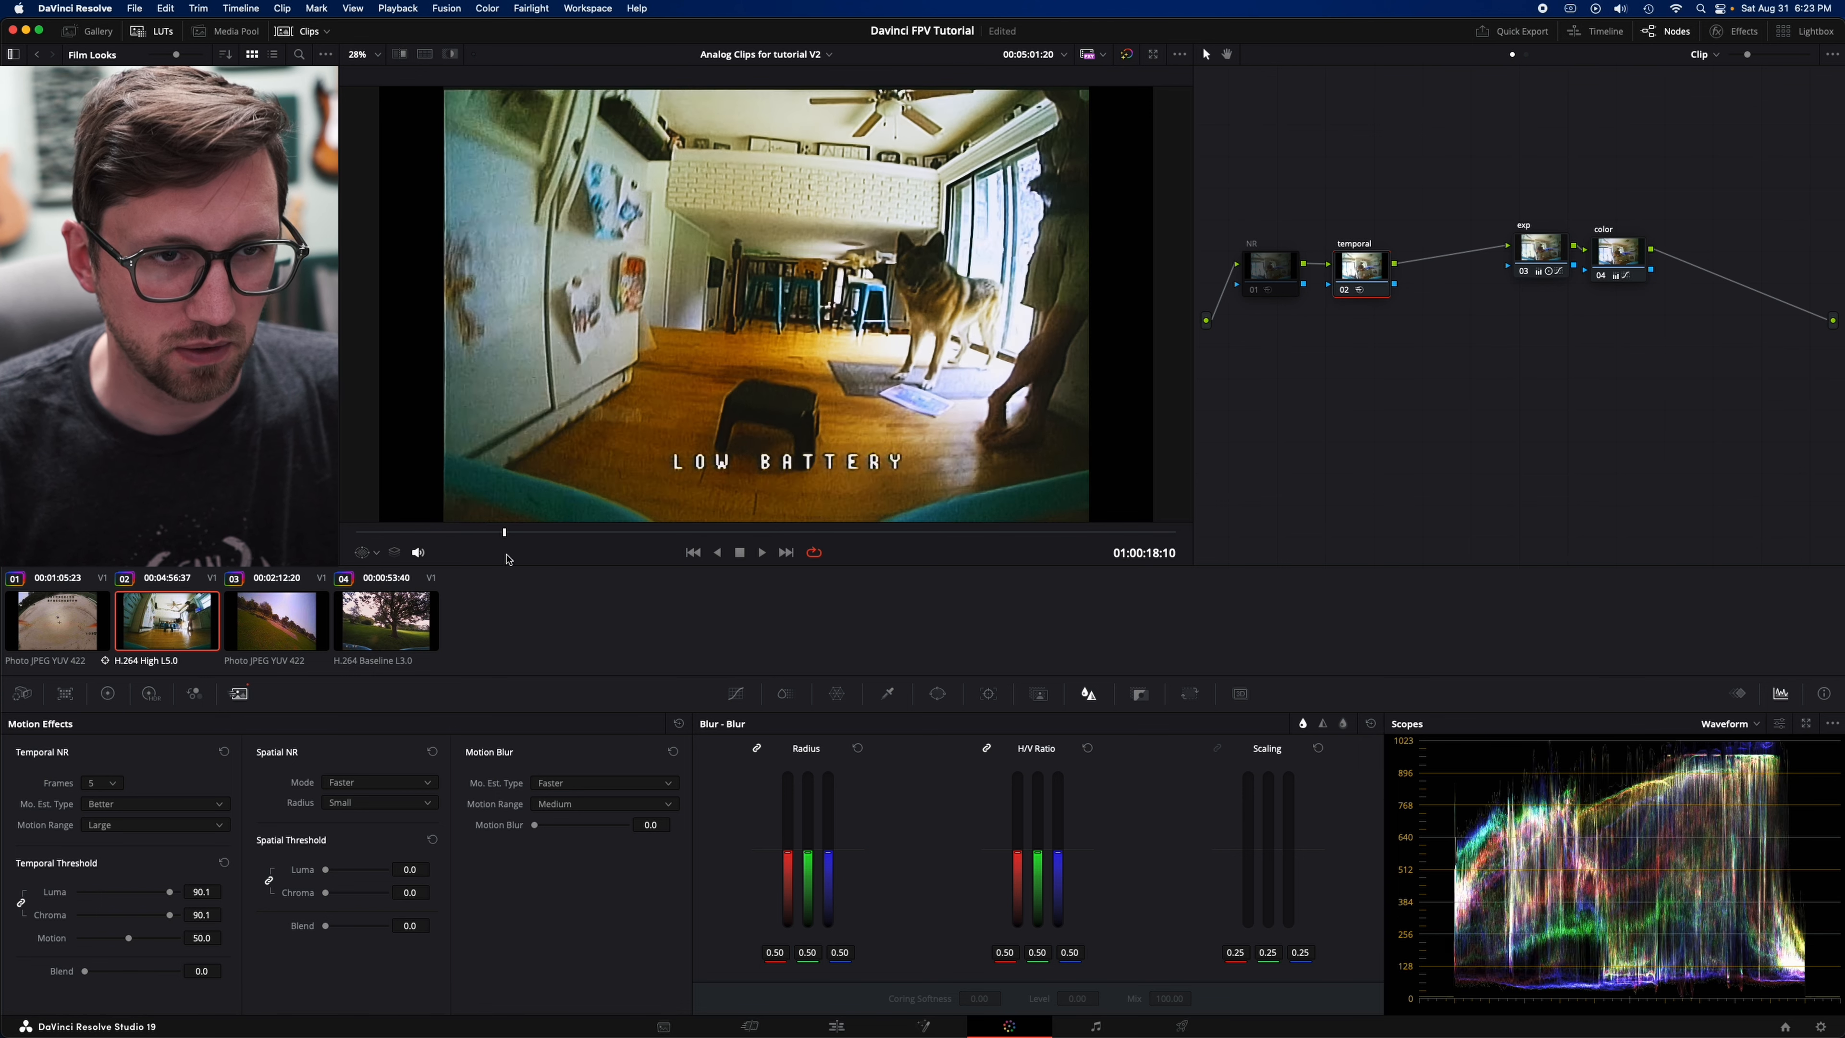
click(1345, 290)
click(1345, 291)
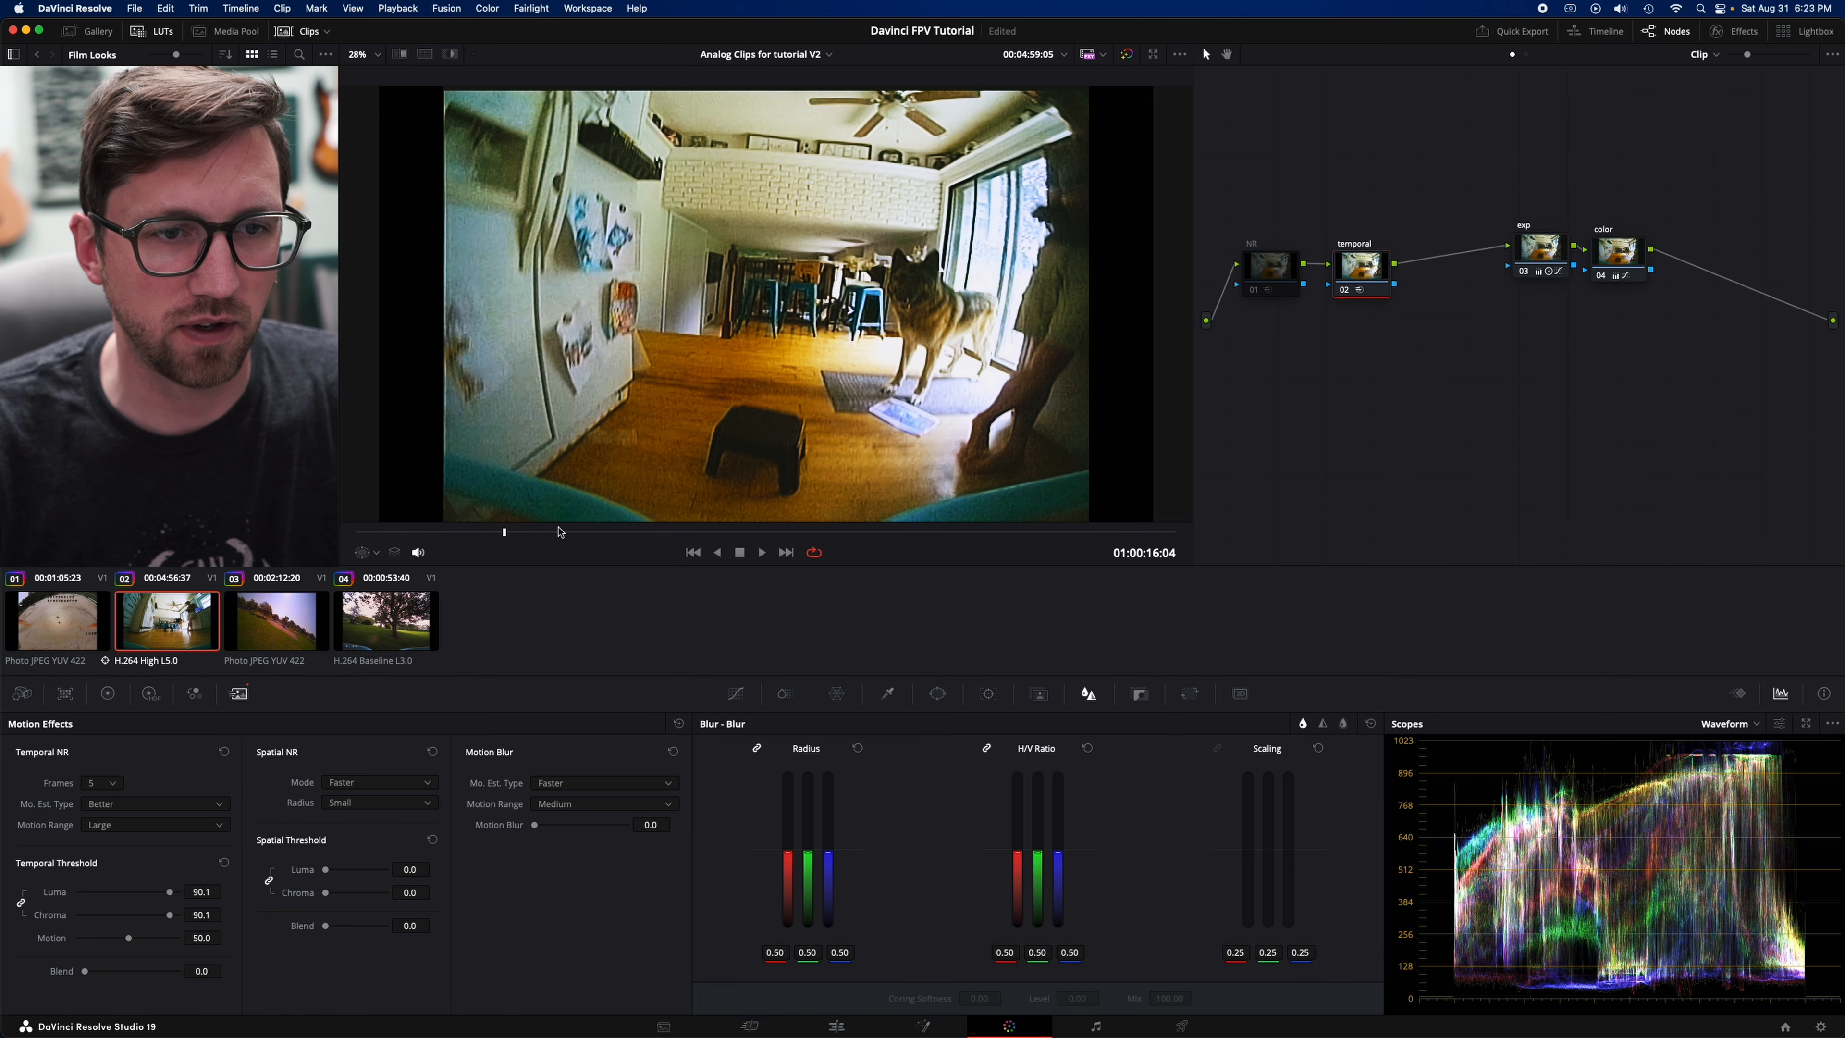
key(space)
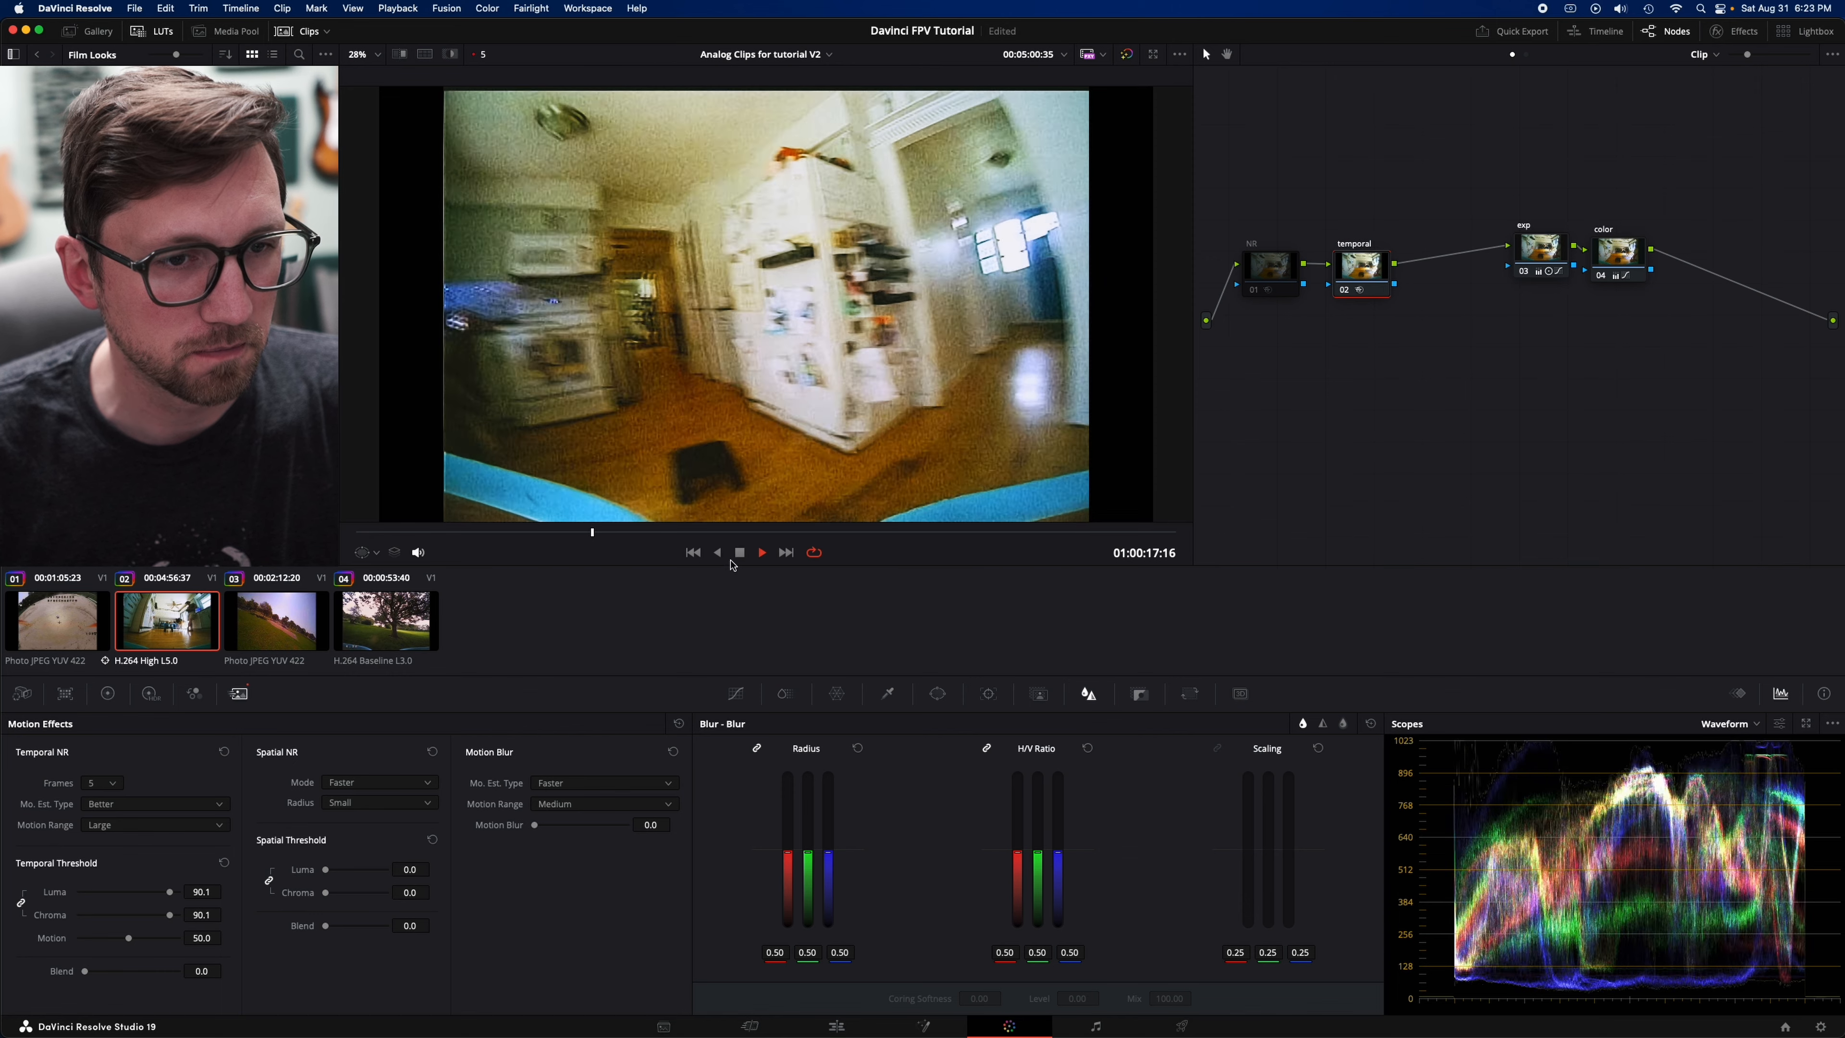
click(739, 554)
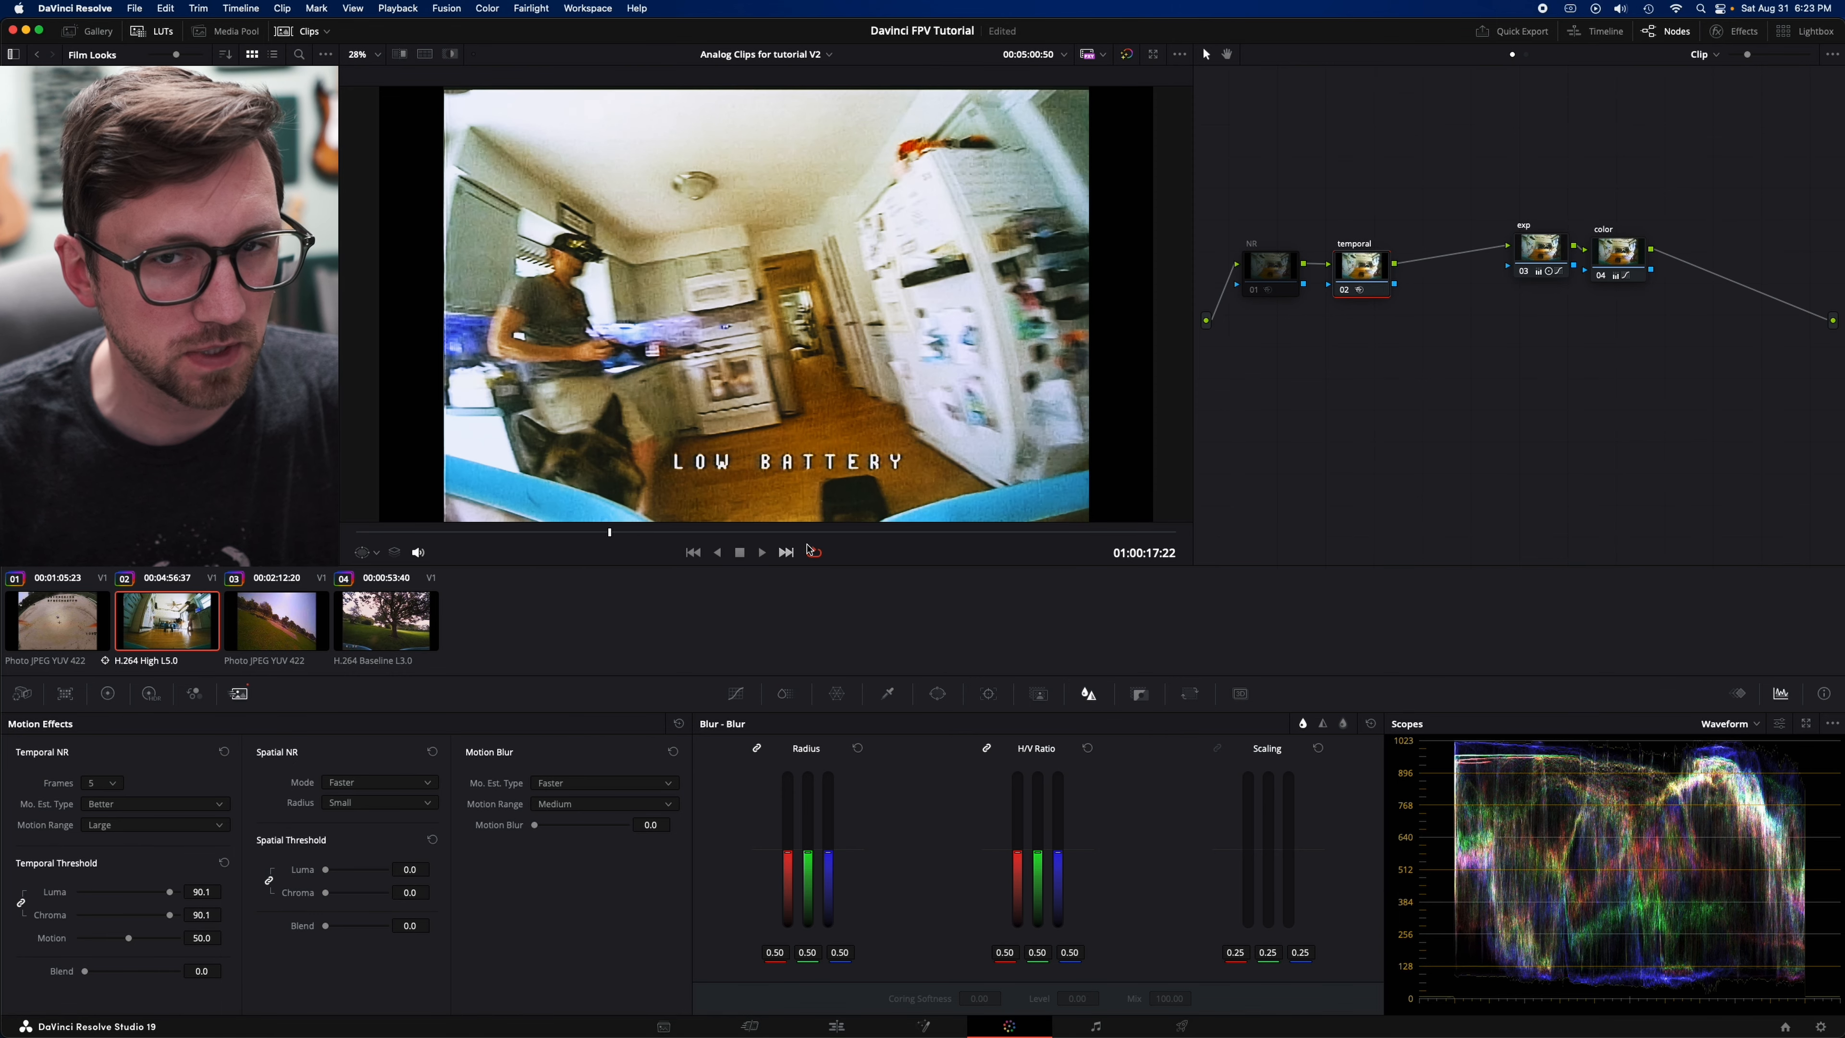
- Disable the temporal node, enable the NR node, and set its spatial luma and chroma thresholds to 36.8
click(1346, 290)
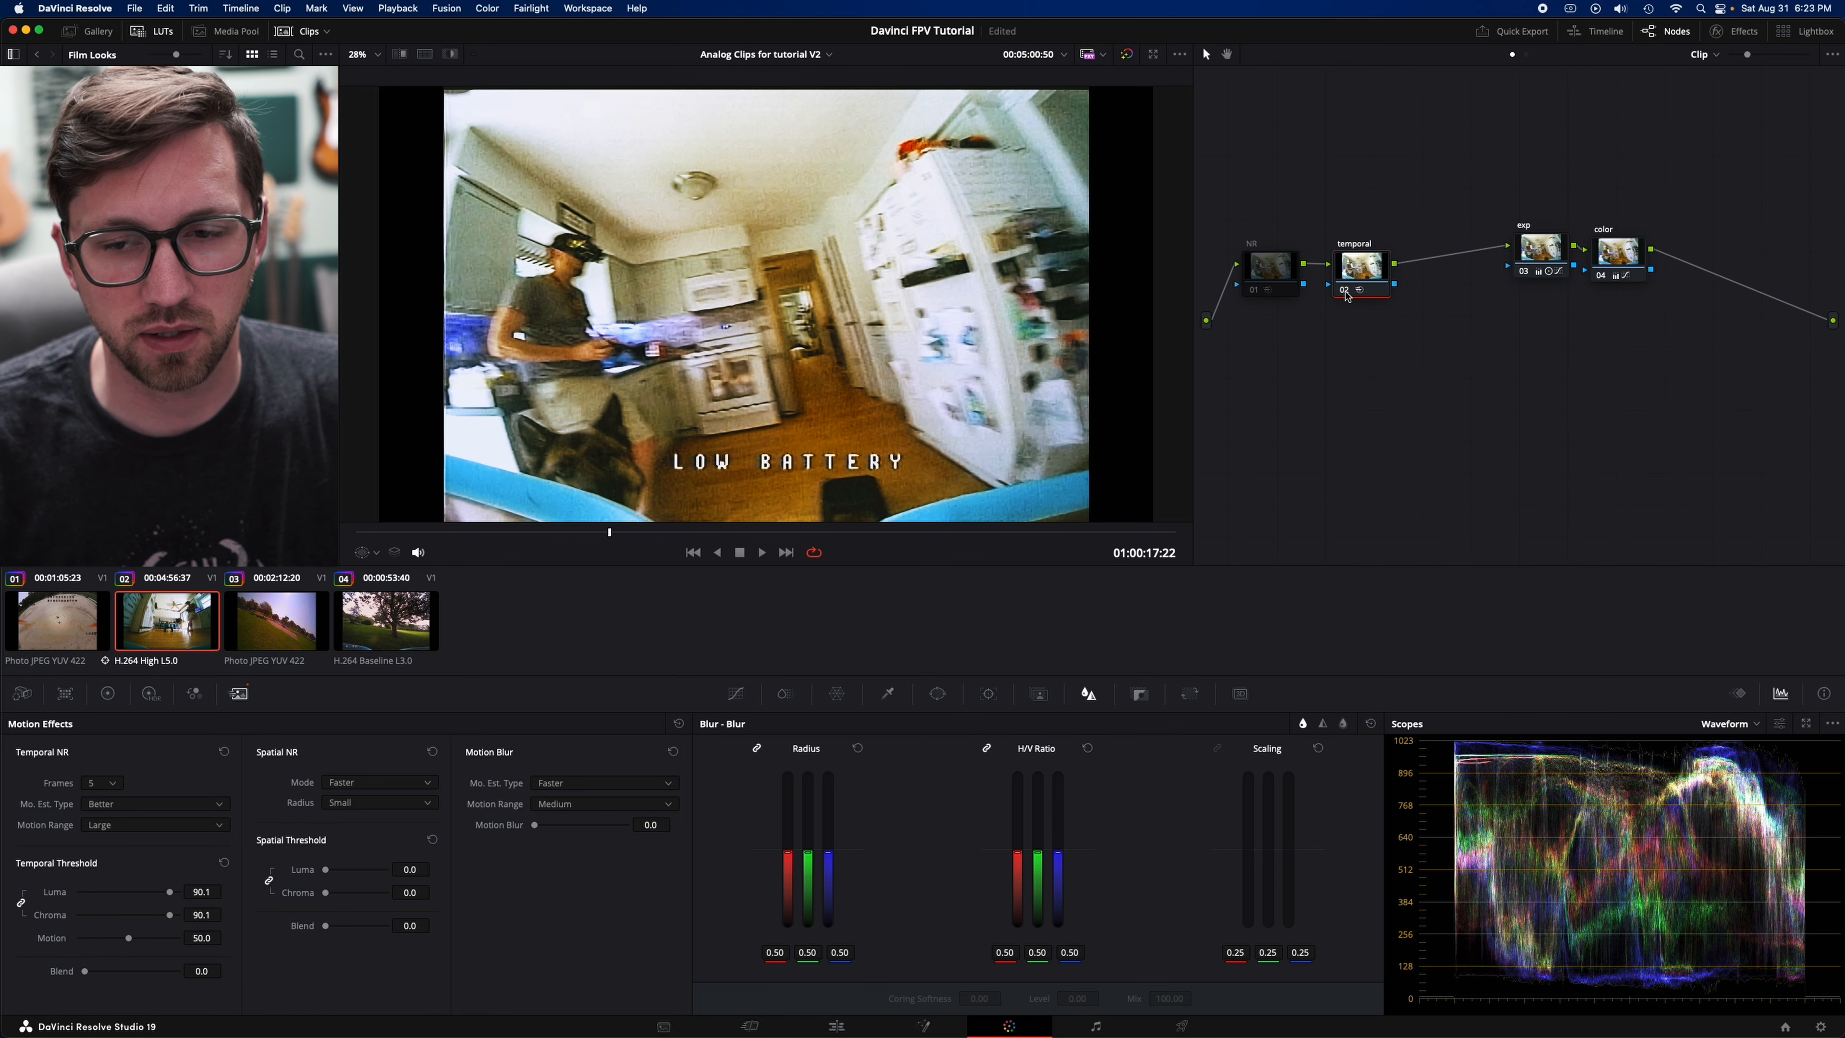
click(1264, 280)
click(1255, 292)
drag(1273, 275, 1274, 265)
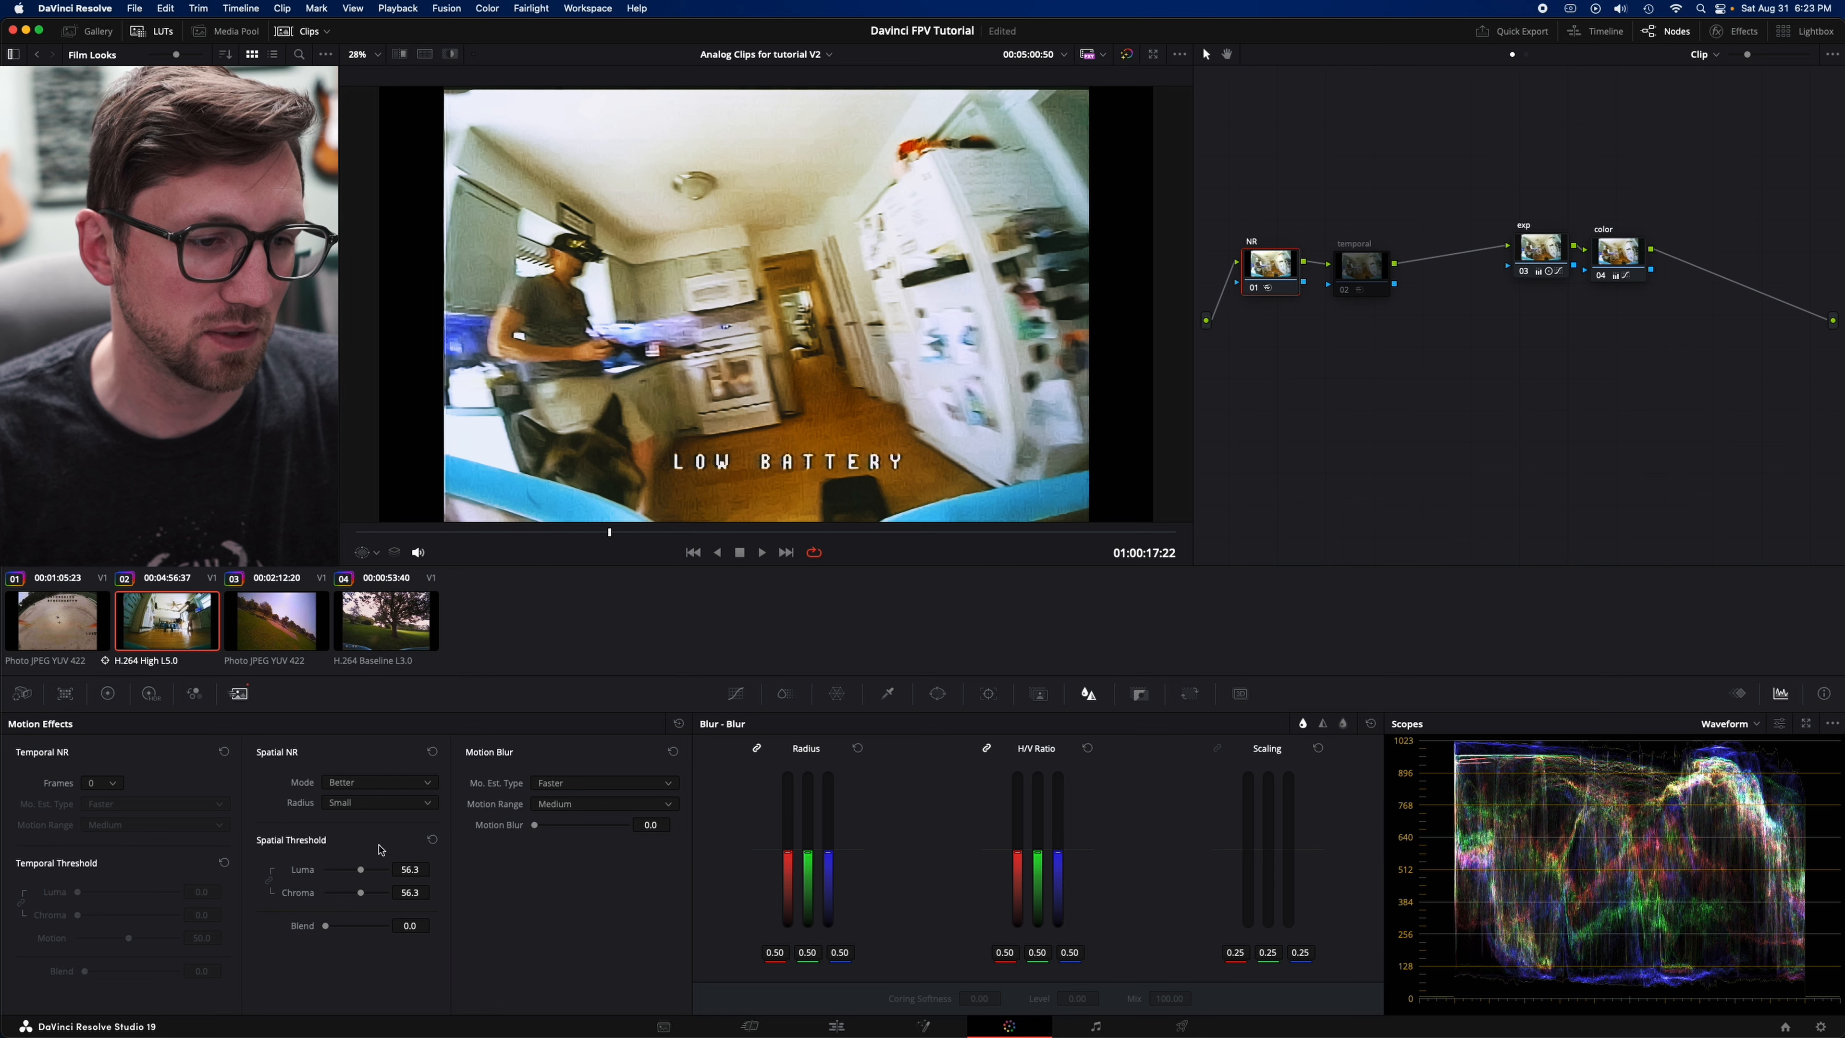
drag(361, 877, 350, 884)
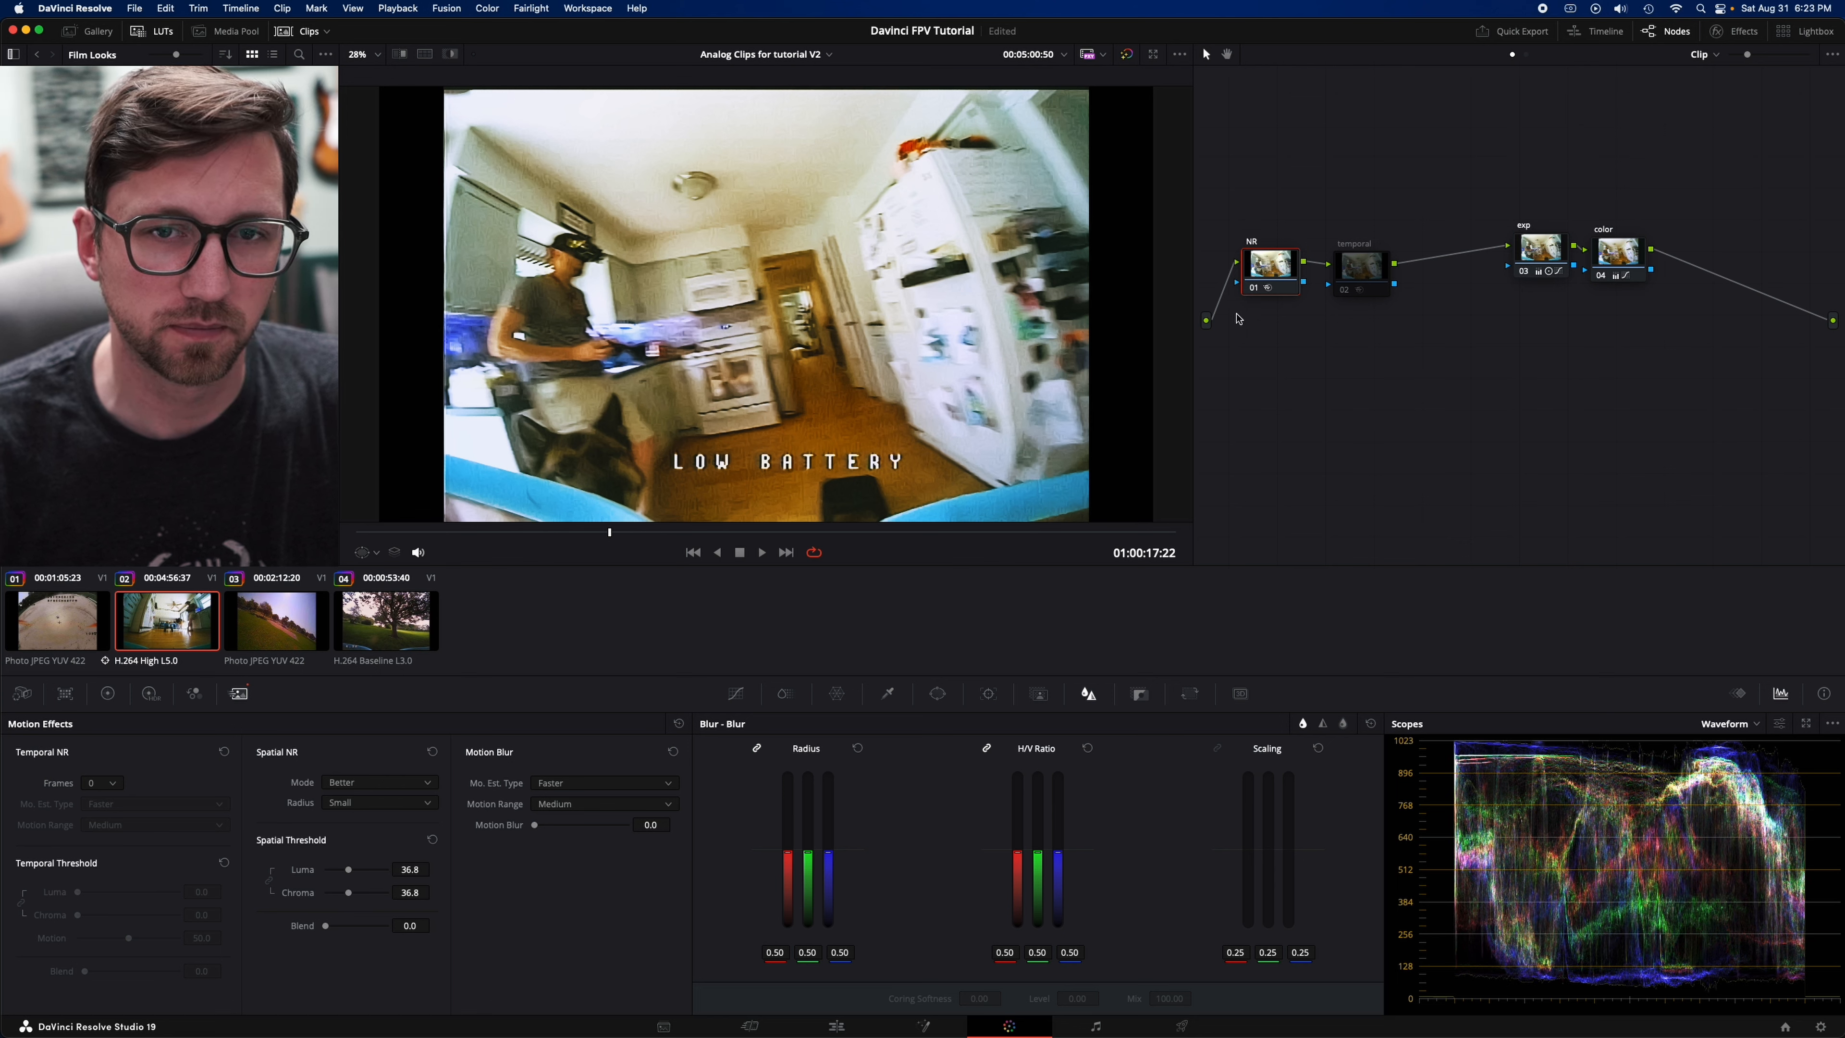
- Compare the NR node off and on, and return to the clip's first frame
click(1252, 293)
click(1252, 293)
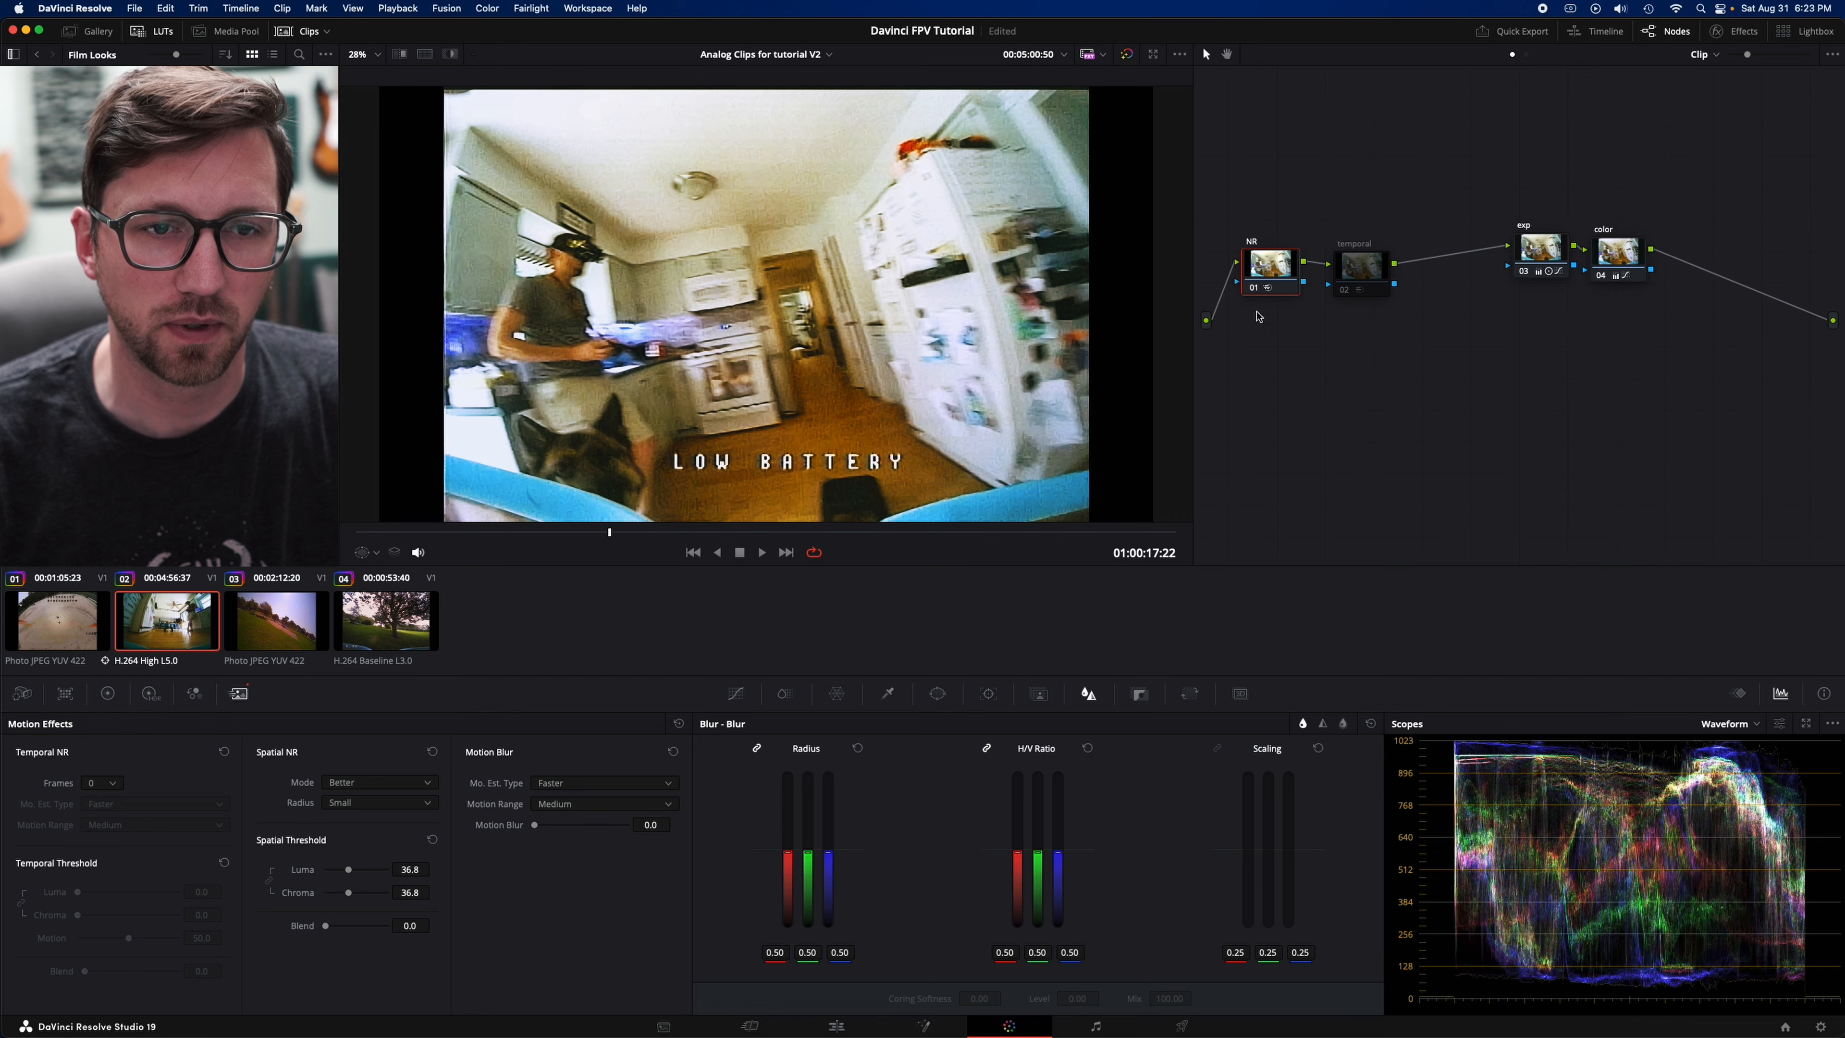
drag(589, 540, 360, 531)
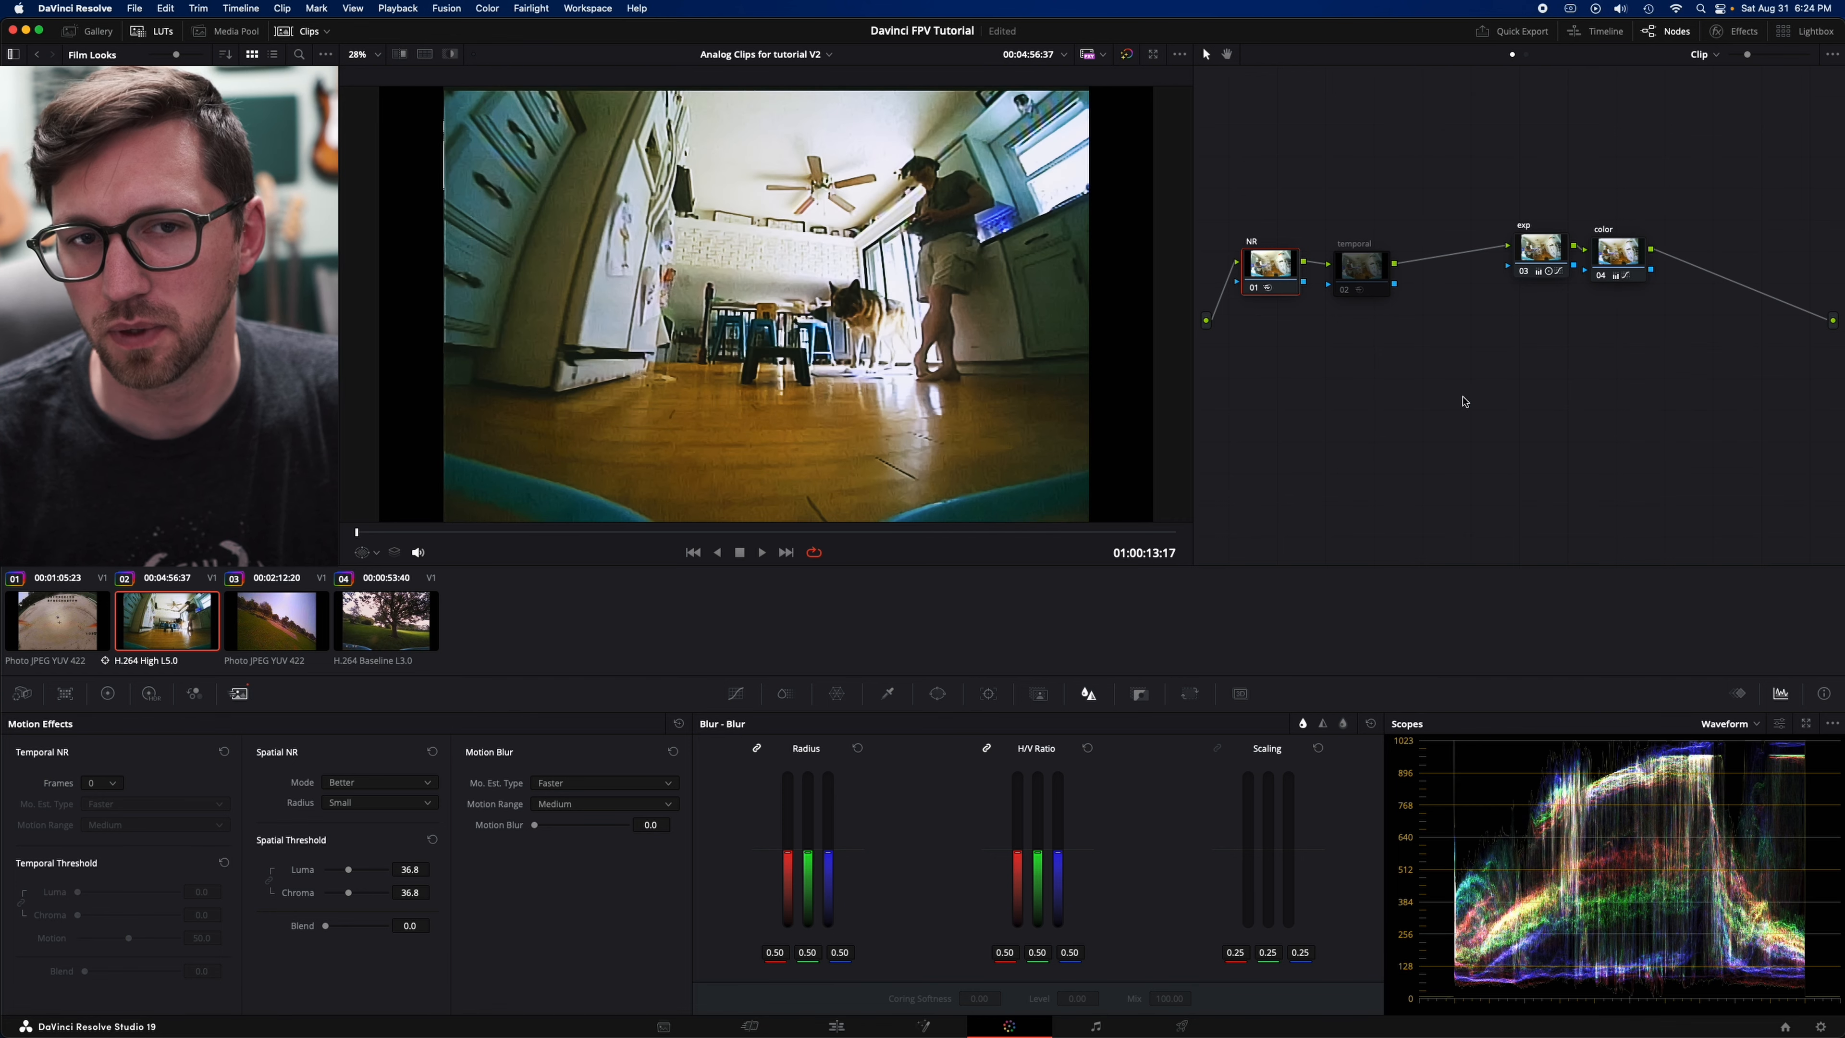
- Delete the temporal node and move the exp and color nodes closer to the NR node
drag(1357, 275, 1367, 269)
right_click(1367, 268)
click(1401, 371)
drag(1450, 156, 1460, 285)
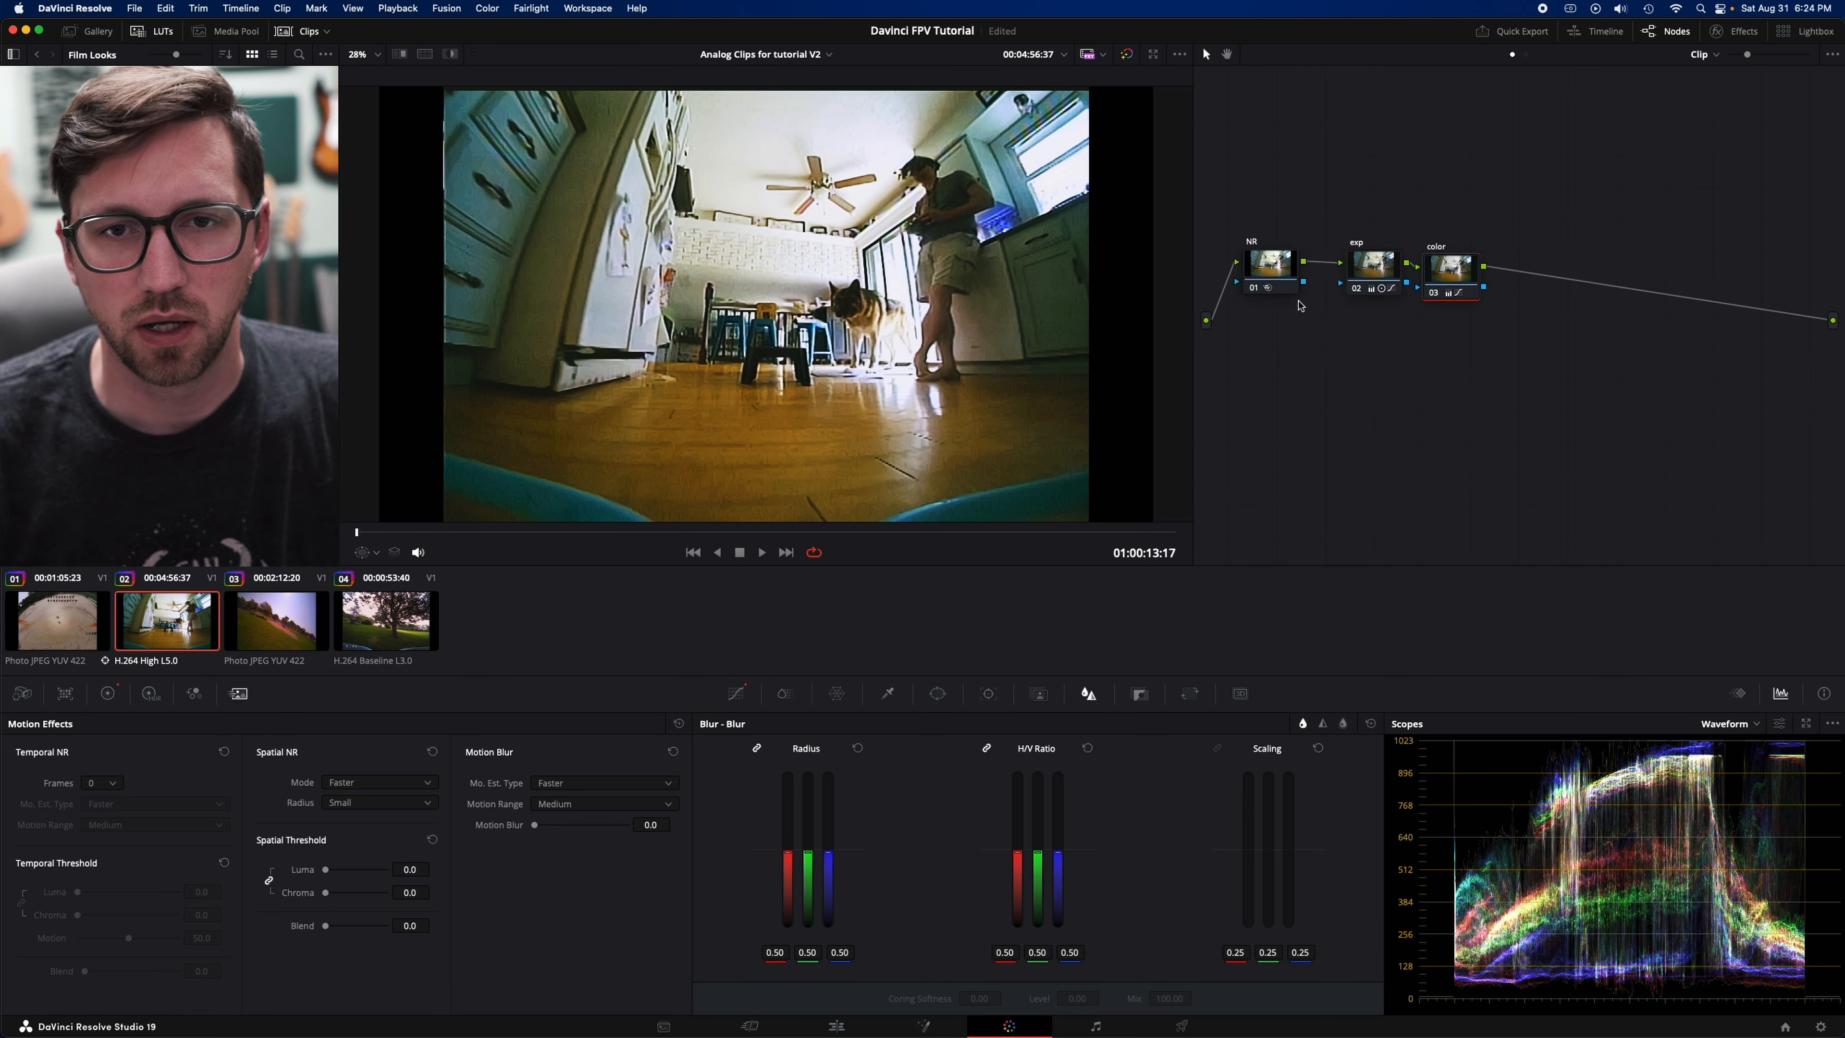
- Add a new serial node after the color node
click(1276, 282)
click(1469, 265)
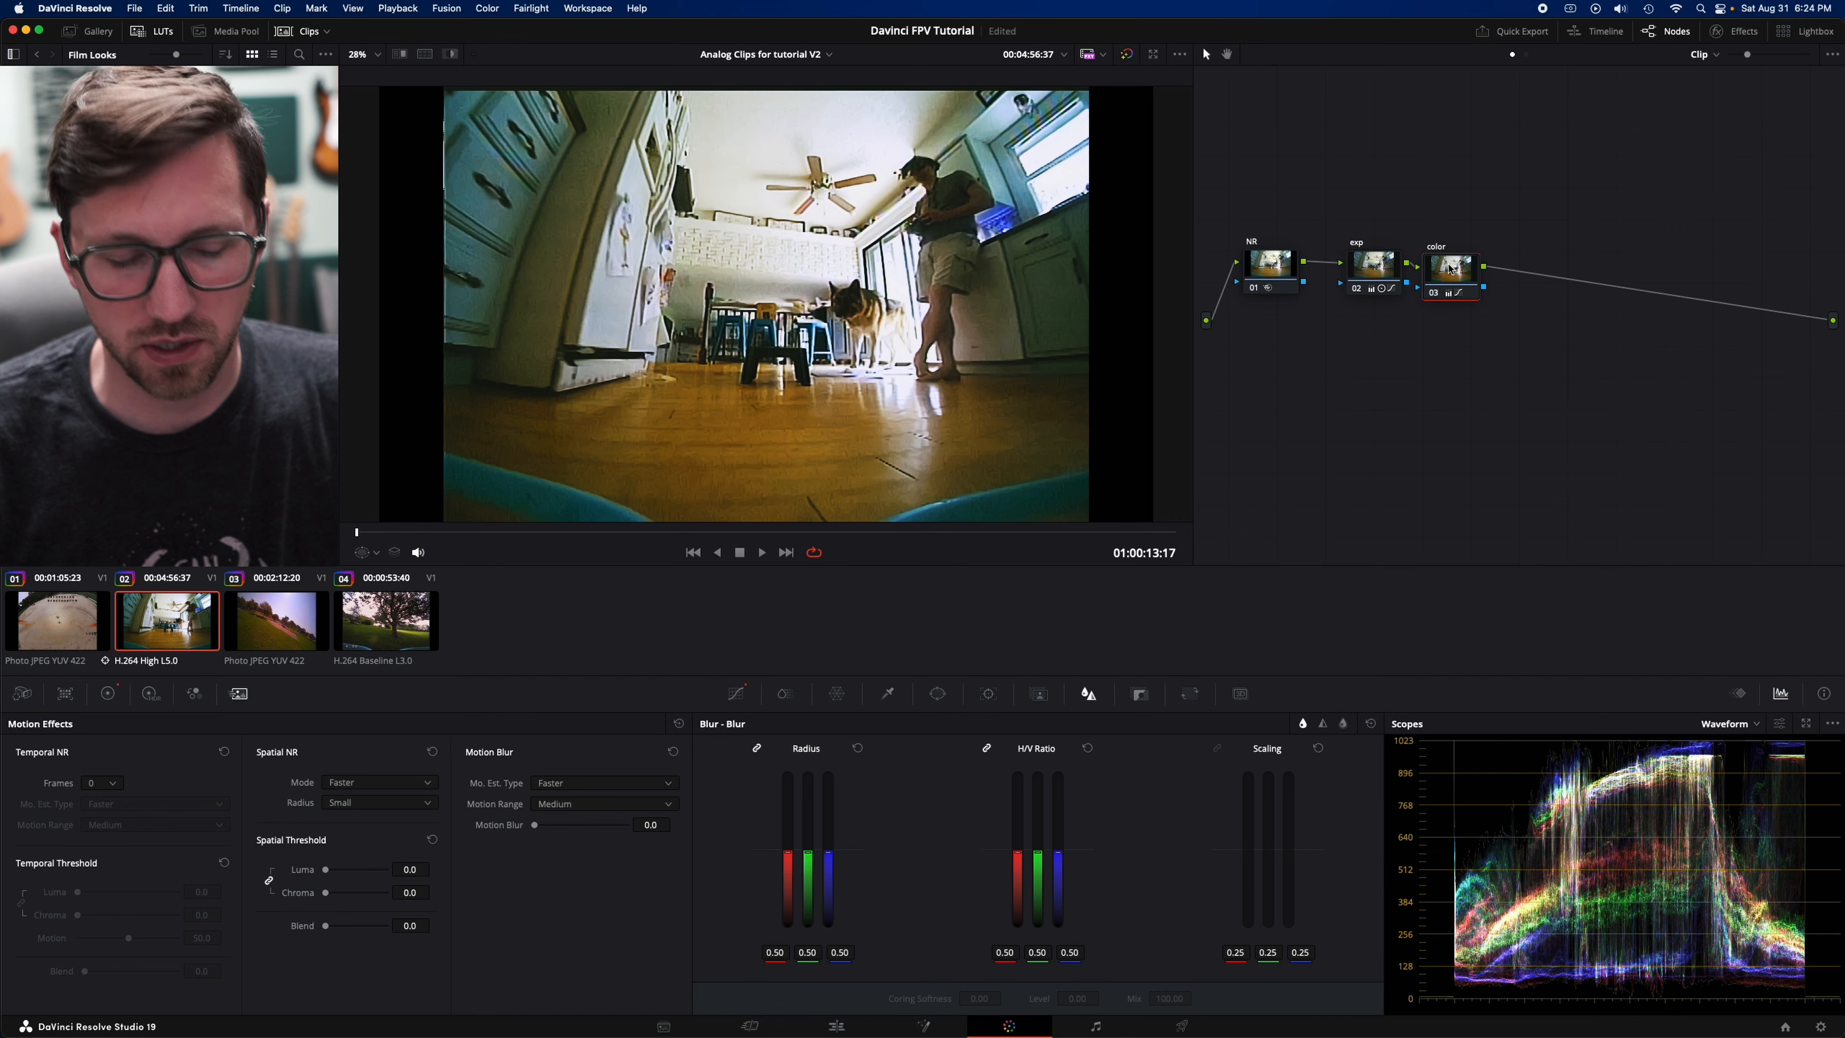
key(alt+s)
- Rearrange the node graph so the exp and color nodes sit above the NR node and the new last node
click(1263, 284)
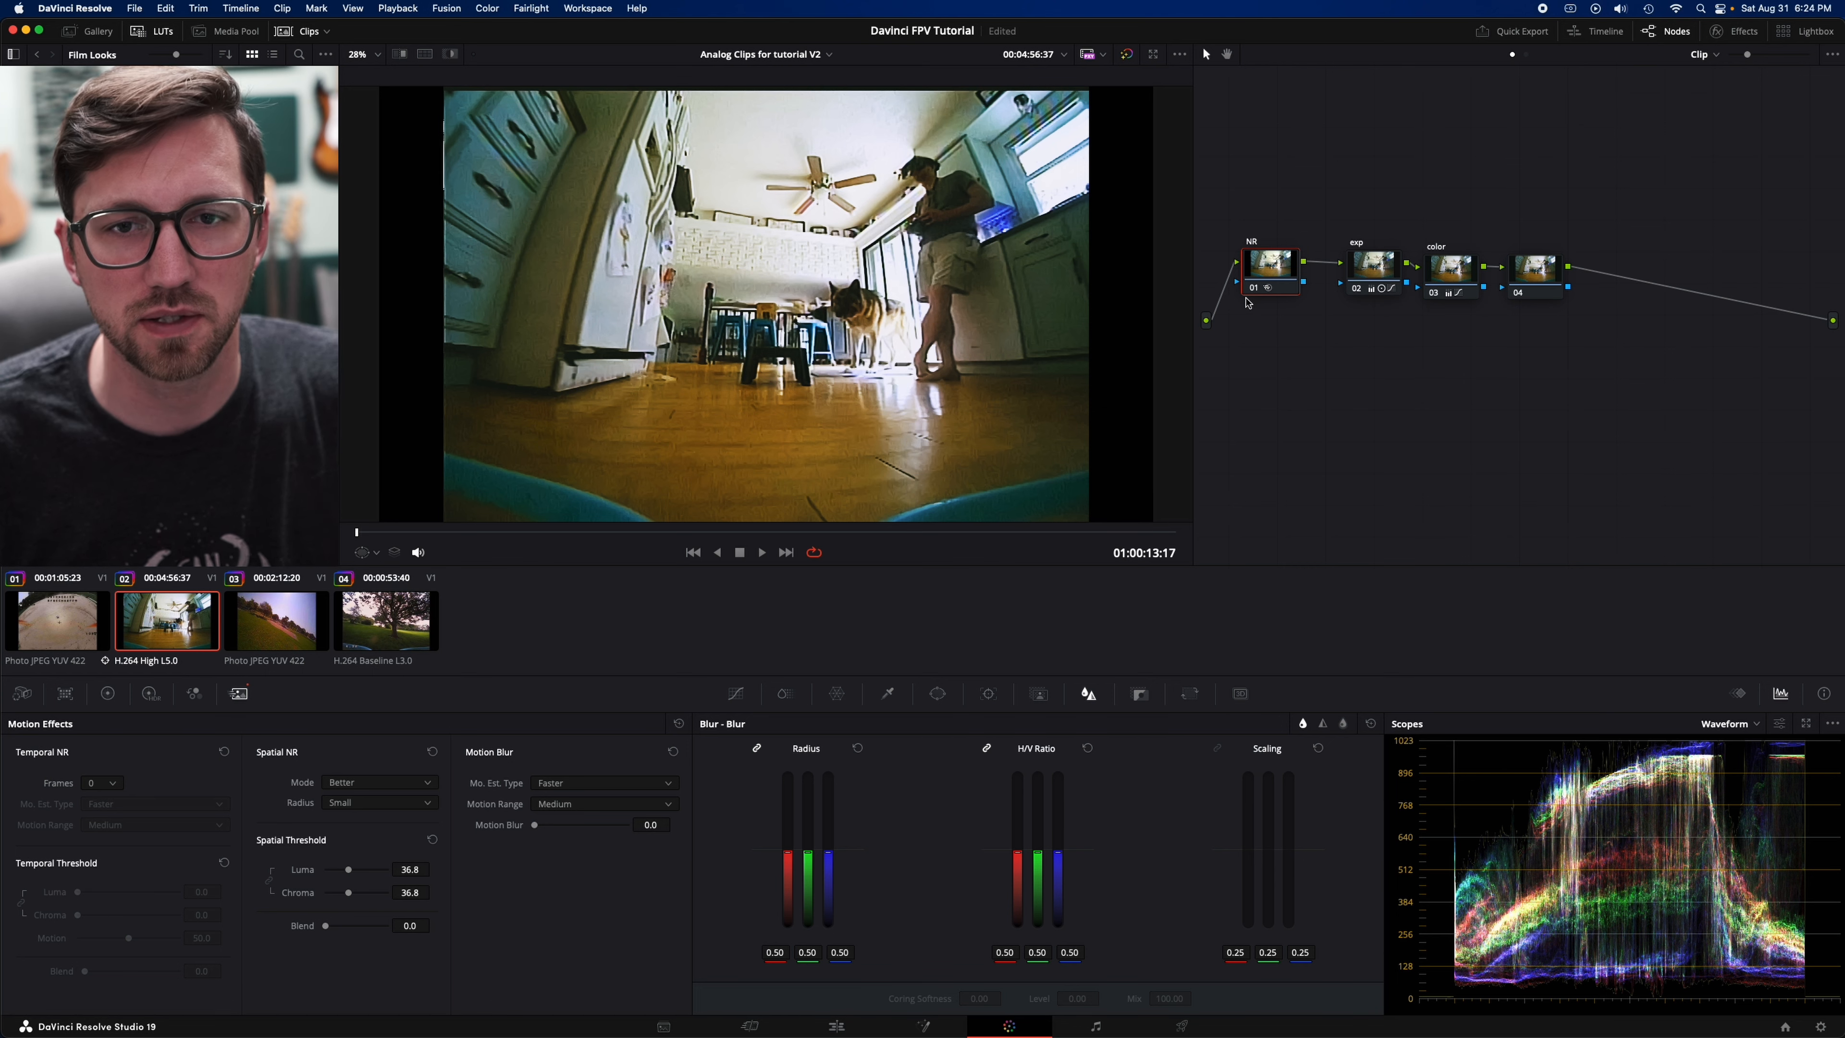
drag(1258, 272, 1258, 298)
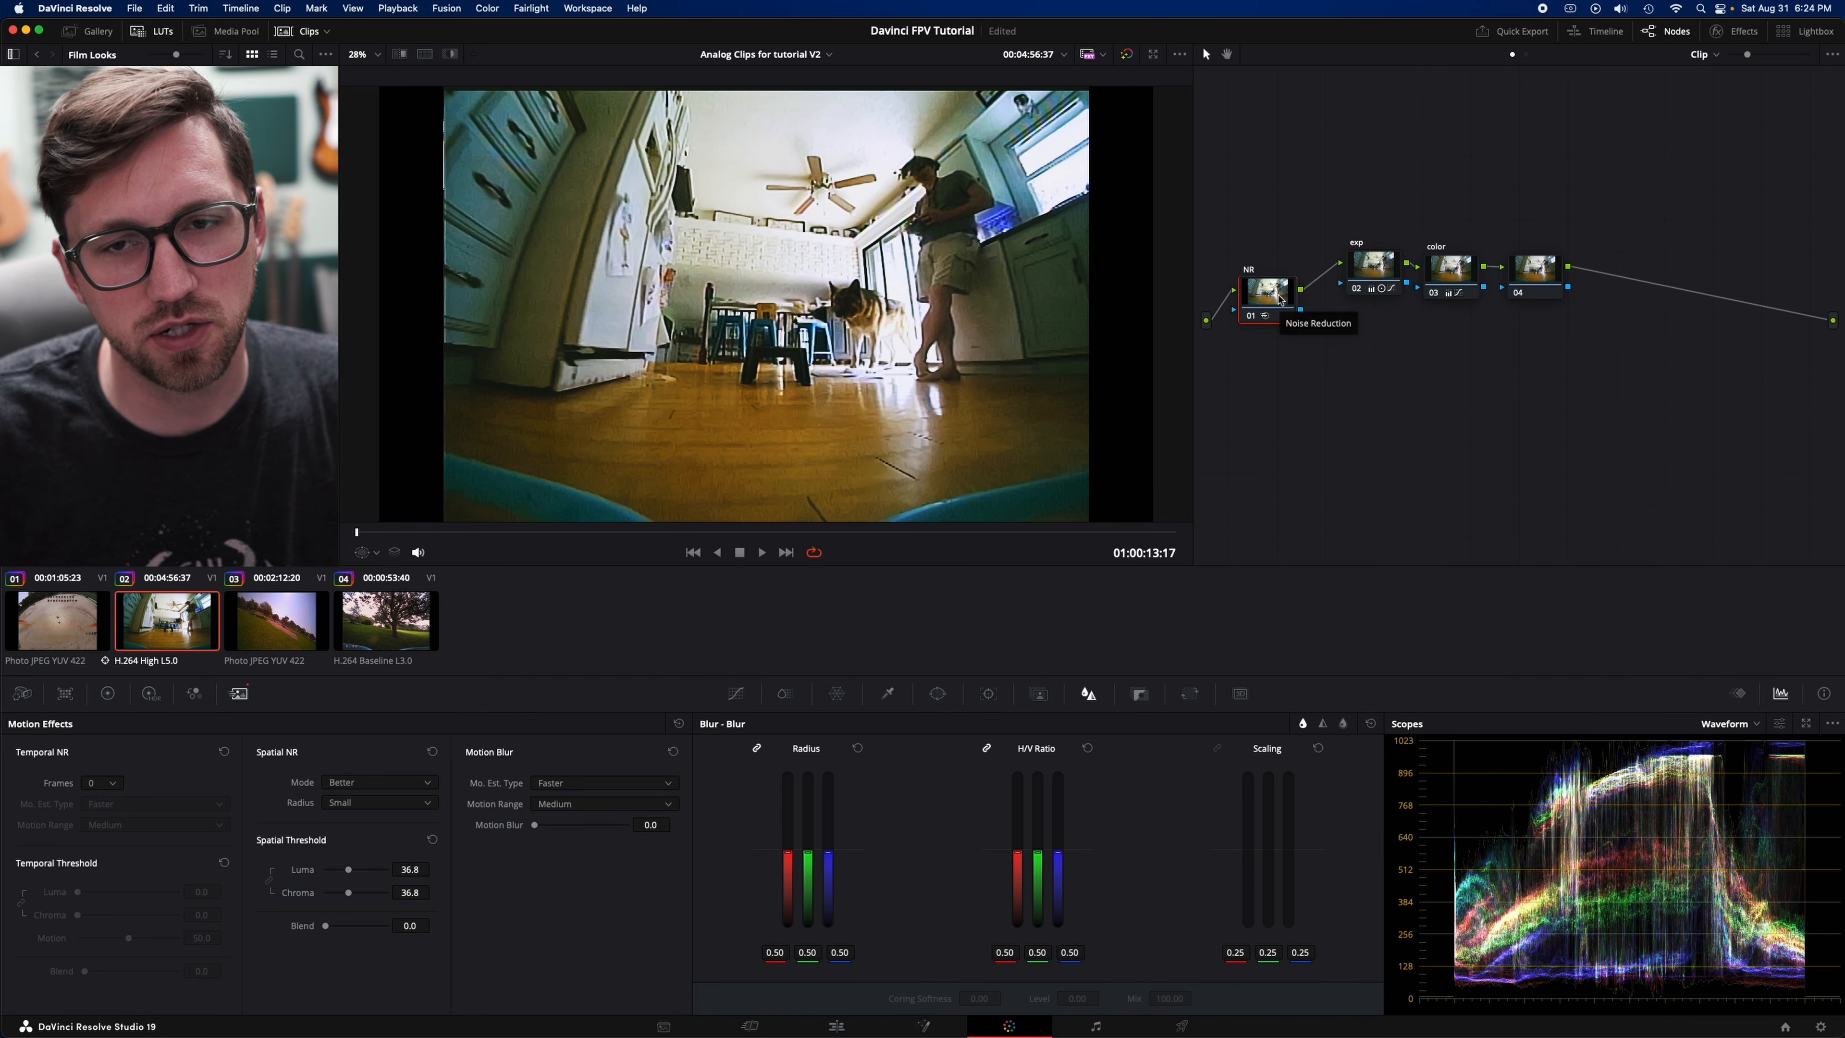
drag(1342, 196, 1516, 304)
click(1498, 371)
click(1503, 264)
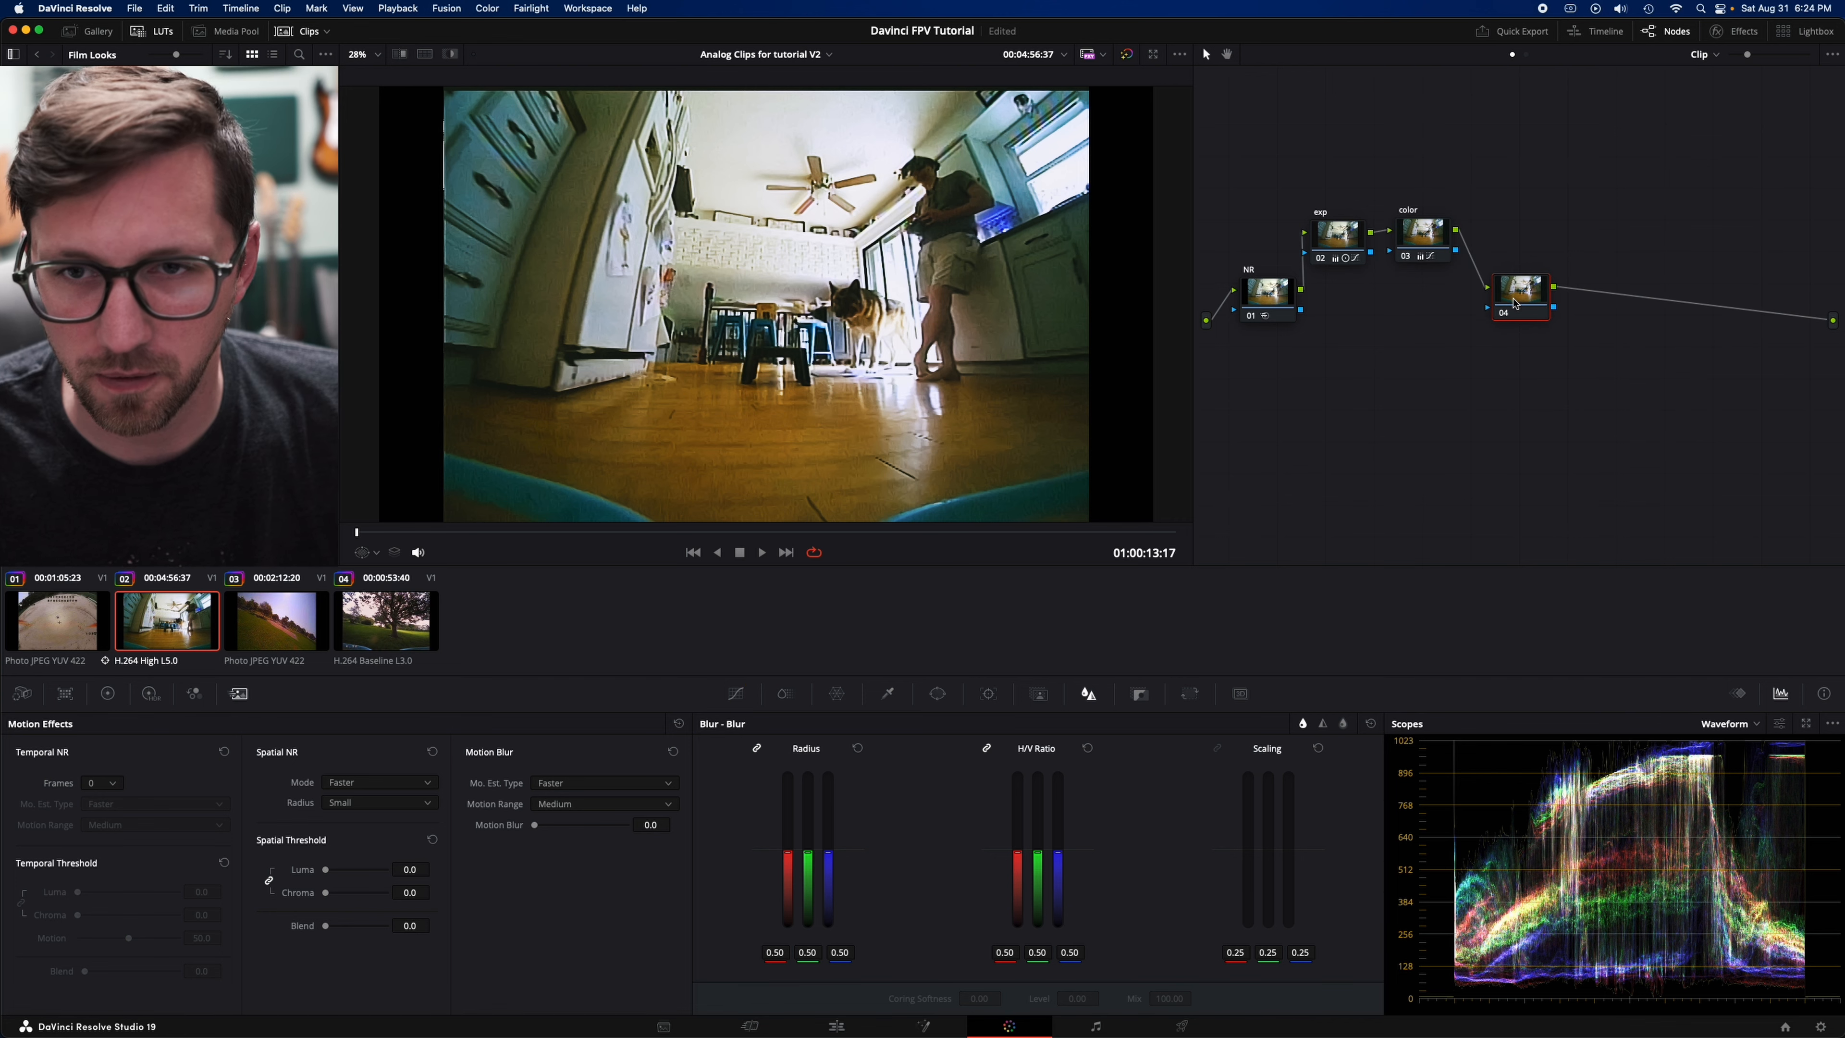
- Step through frames near the clip's end to find one with horizontal interference lines over the stats display
click(1122, 531)
drag(1123, 532, 1098, 531)
key(Right)
key(Right)
key(Left)
key(Left)
key(Right)
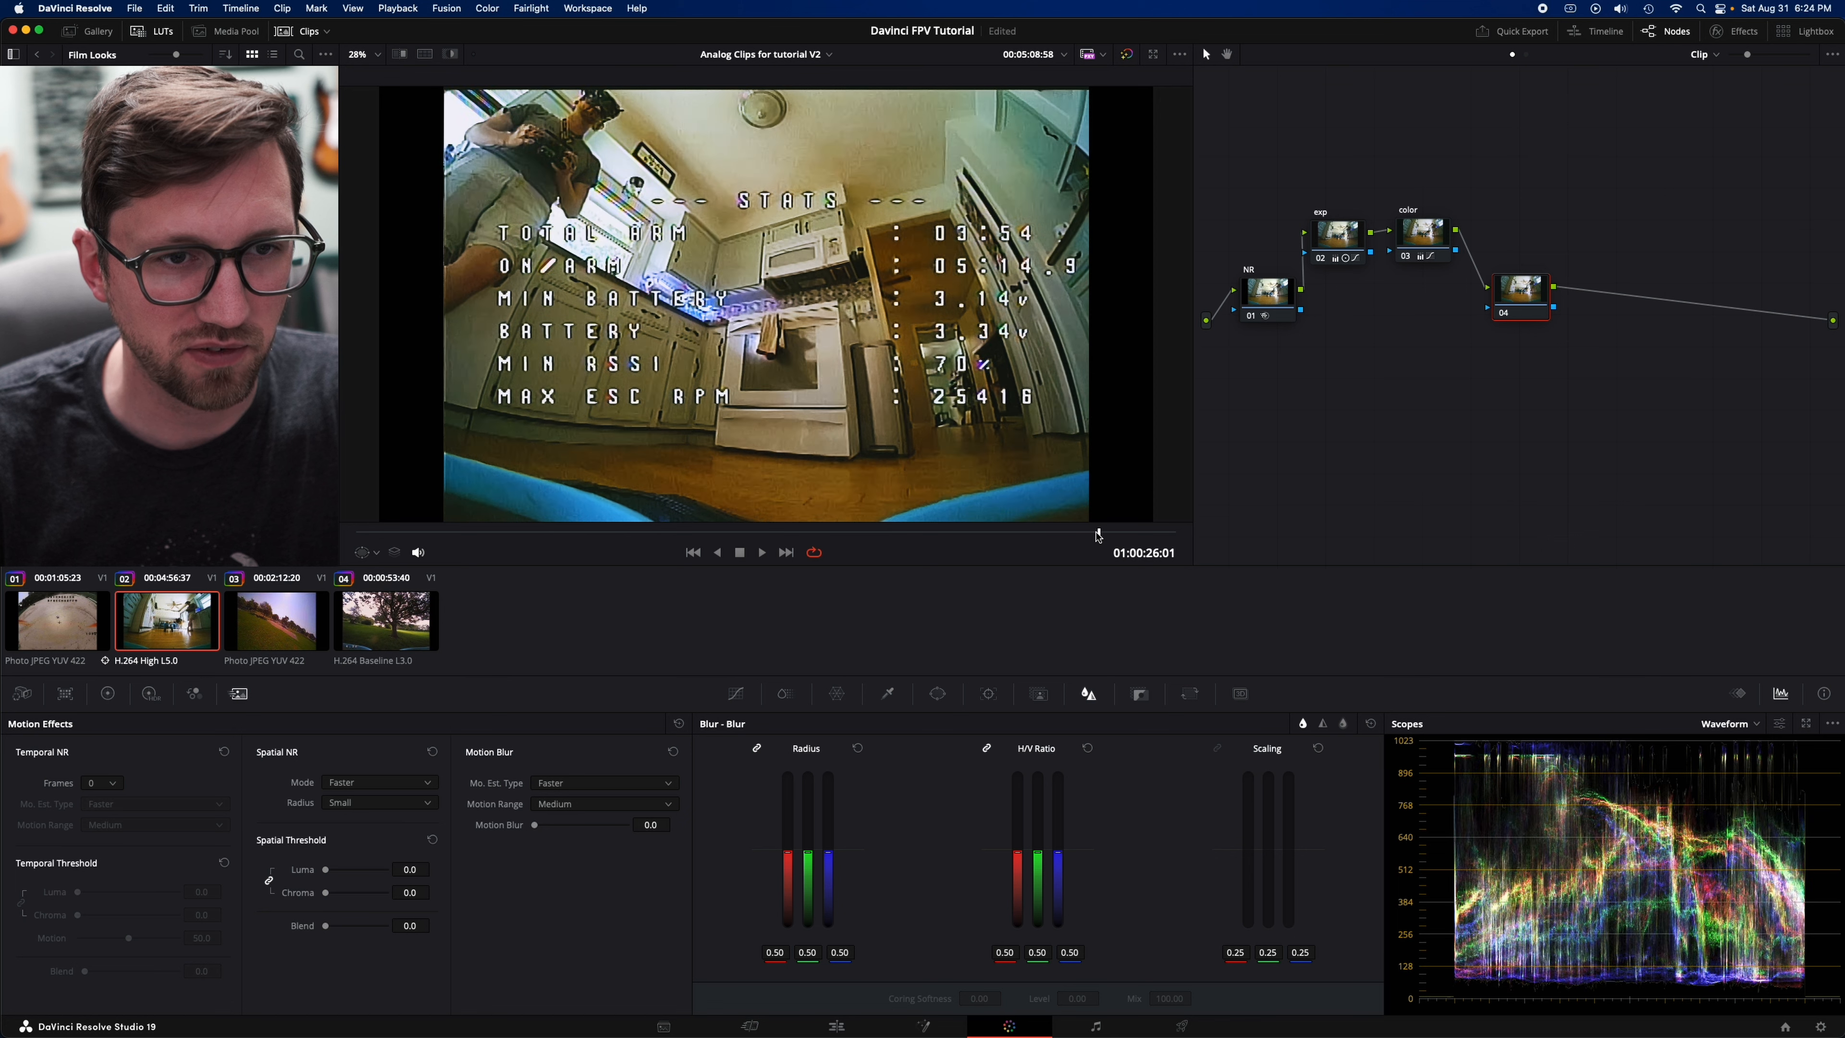
key(Right)
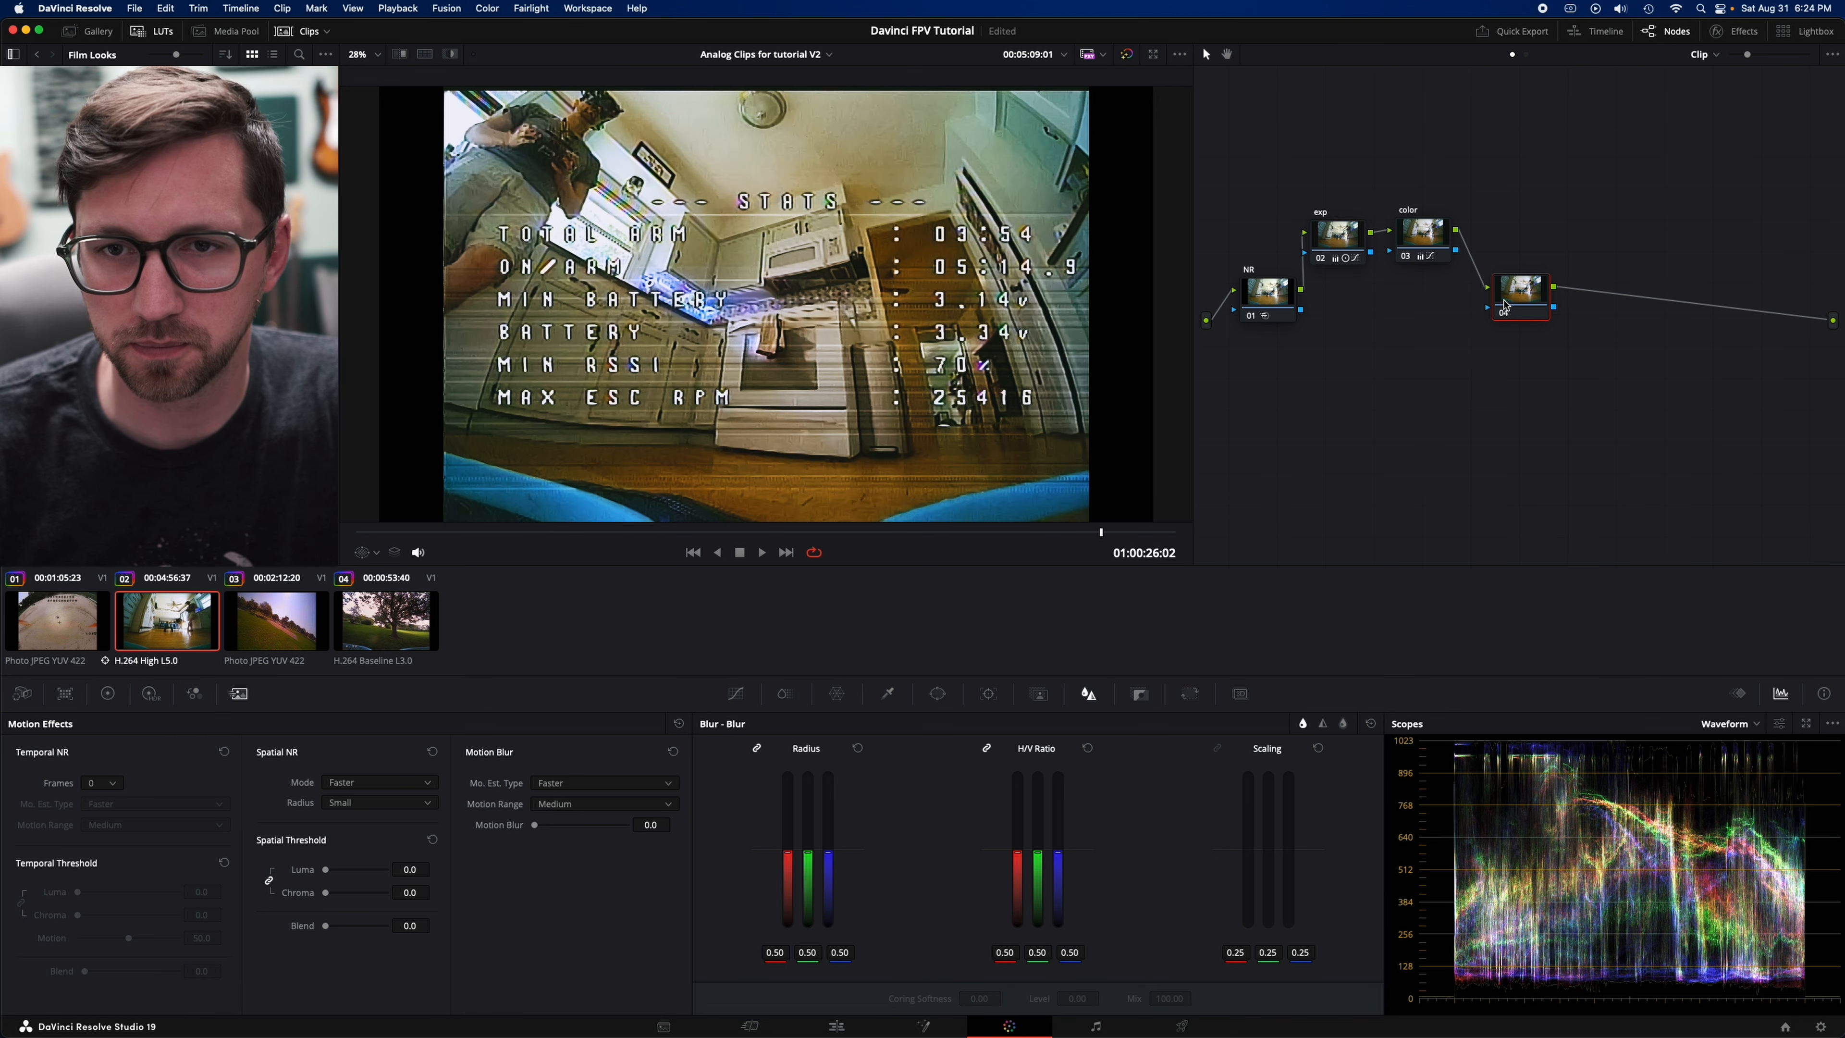
- Search the effects library for "dirt" and apply Automatic Dirt Removal to the new node after color
drag(1505, 305, 1489, 317)
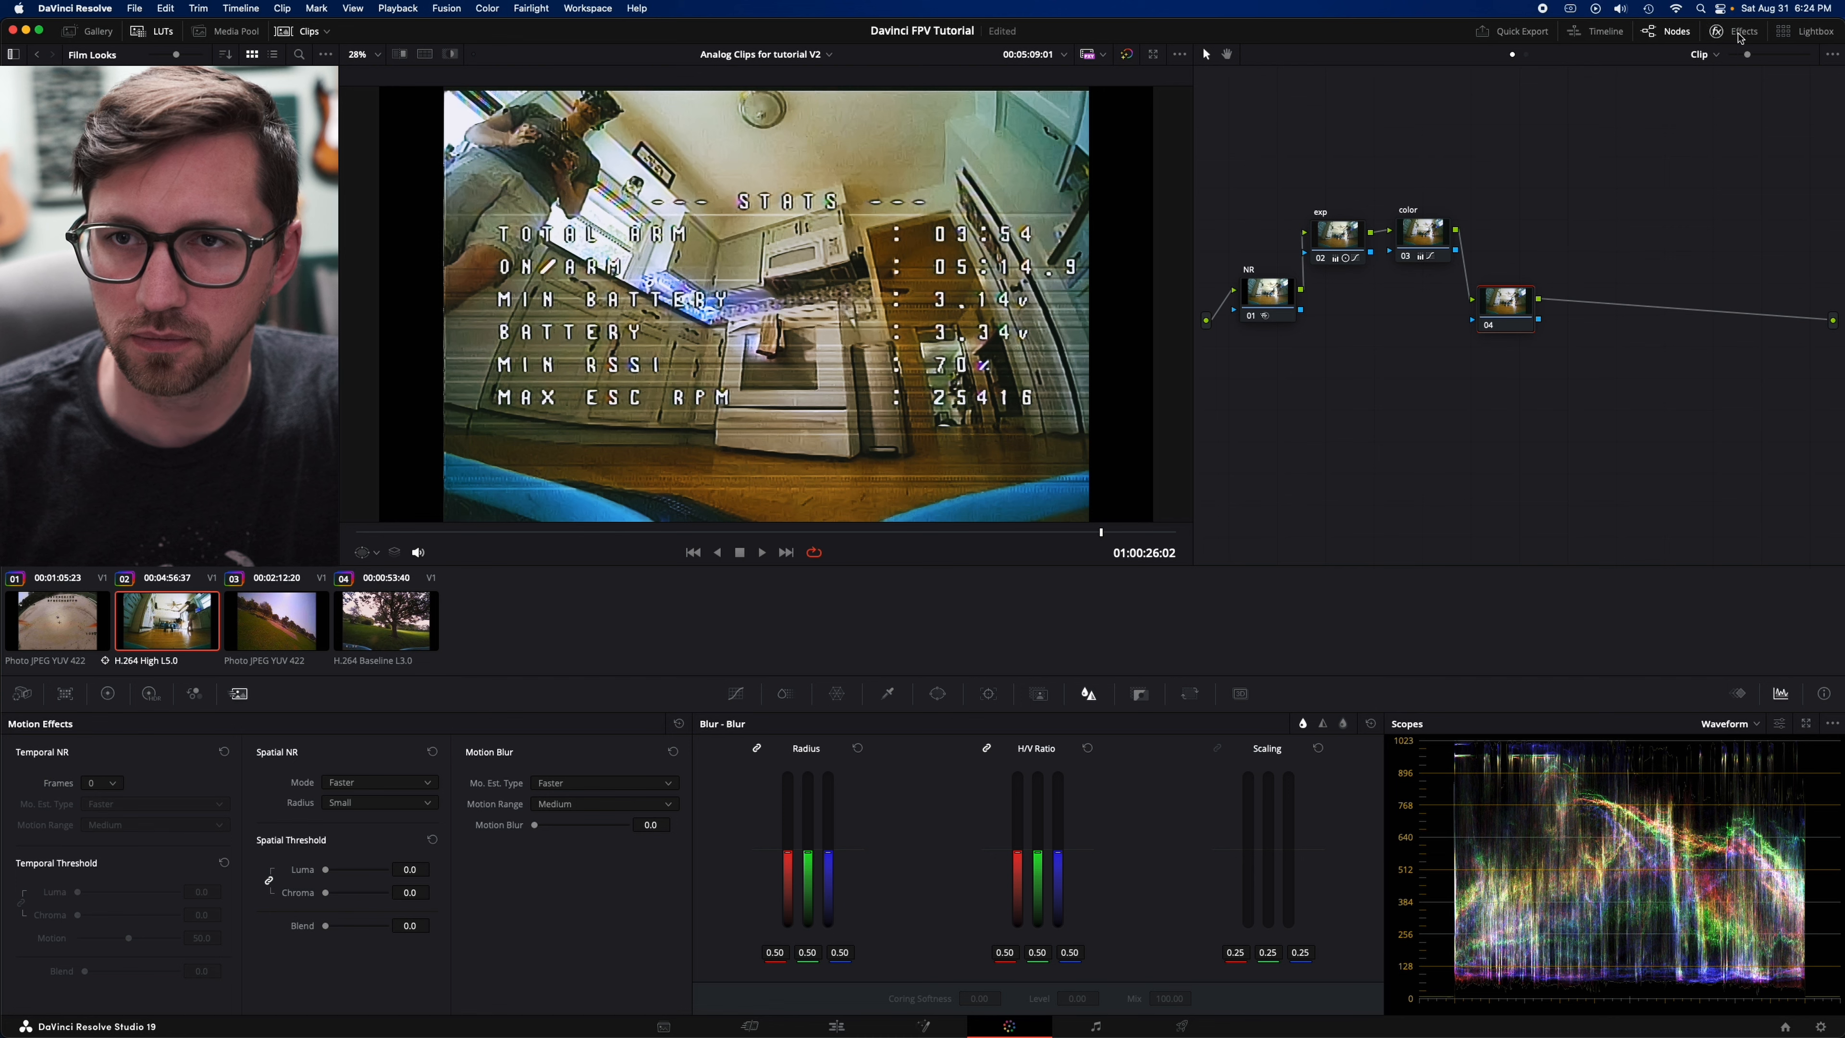
click(1735, 32)
drag(1485, 320, 1480, 332)
click(1624, 84)
text(d)
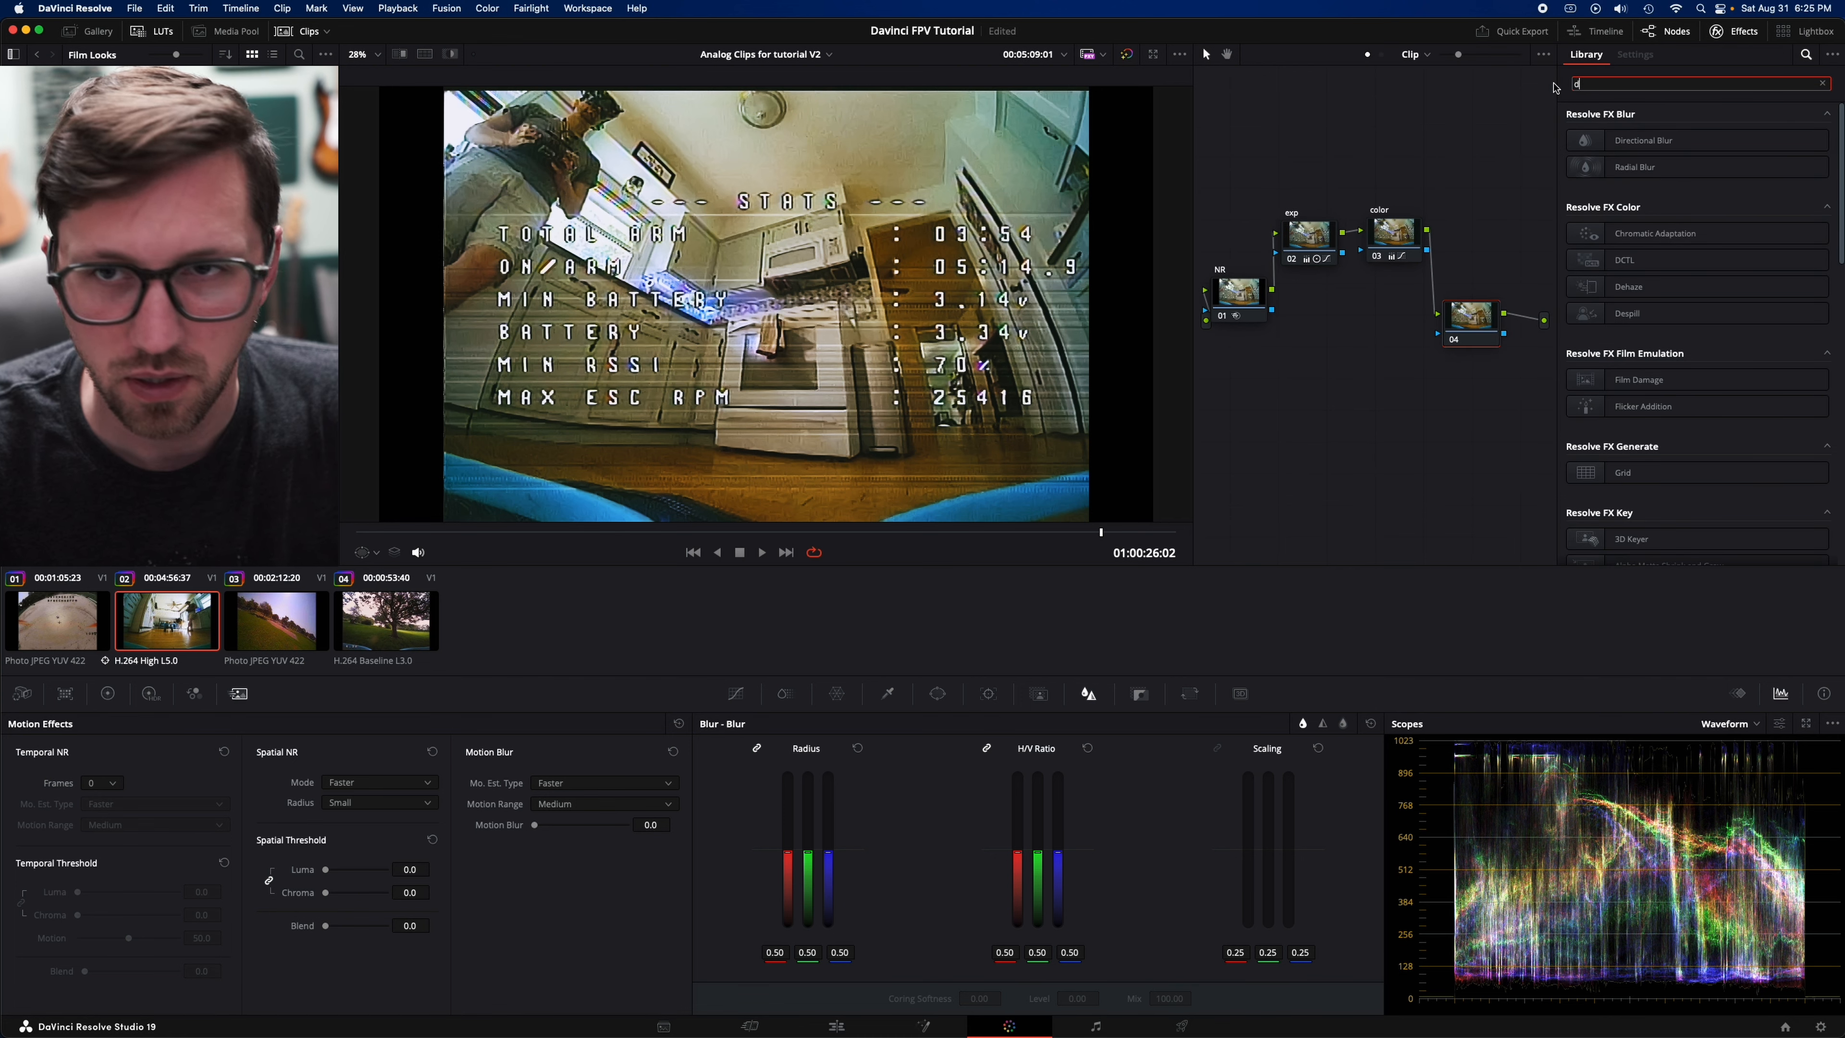
text(irt)
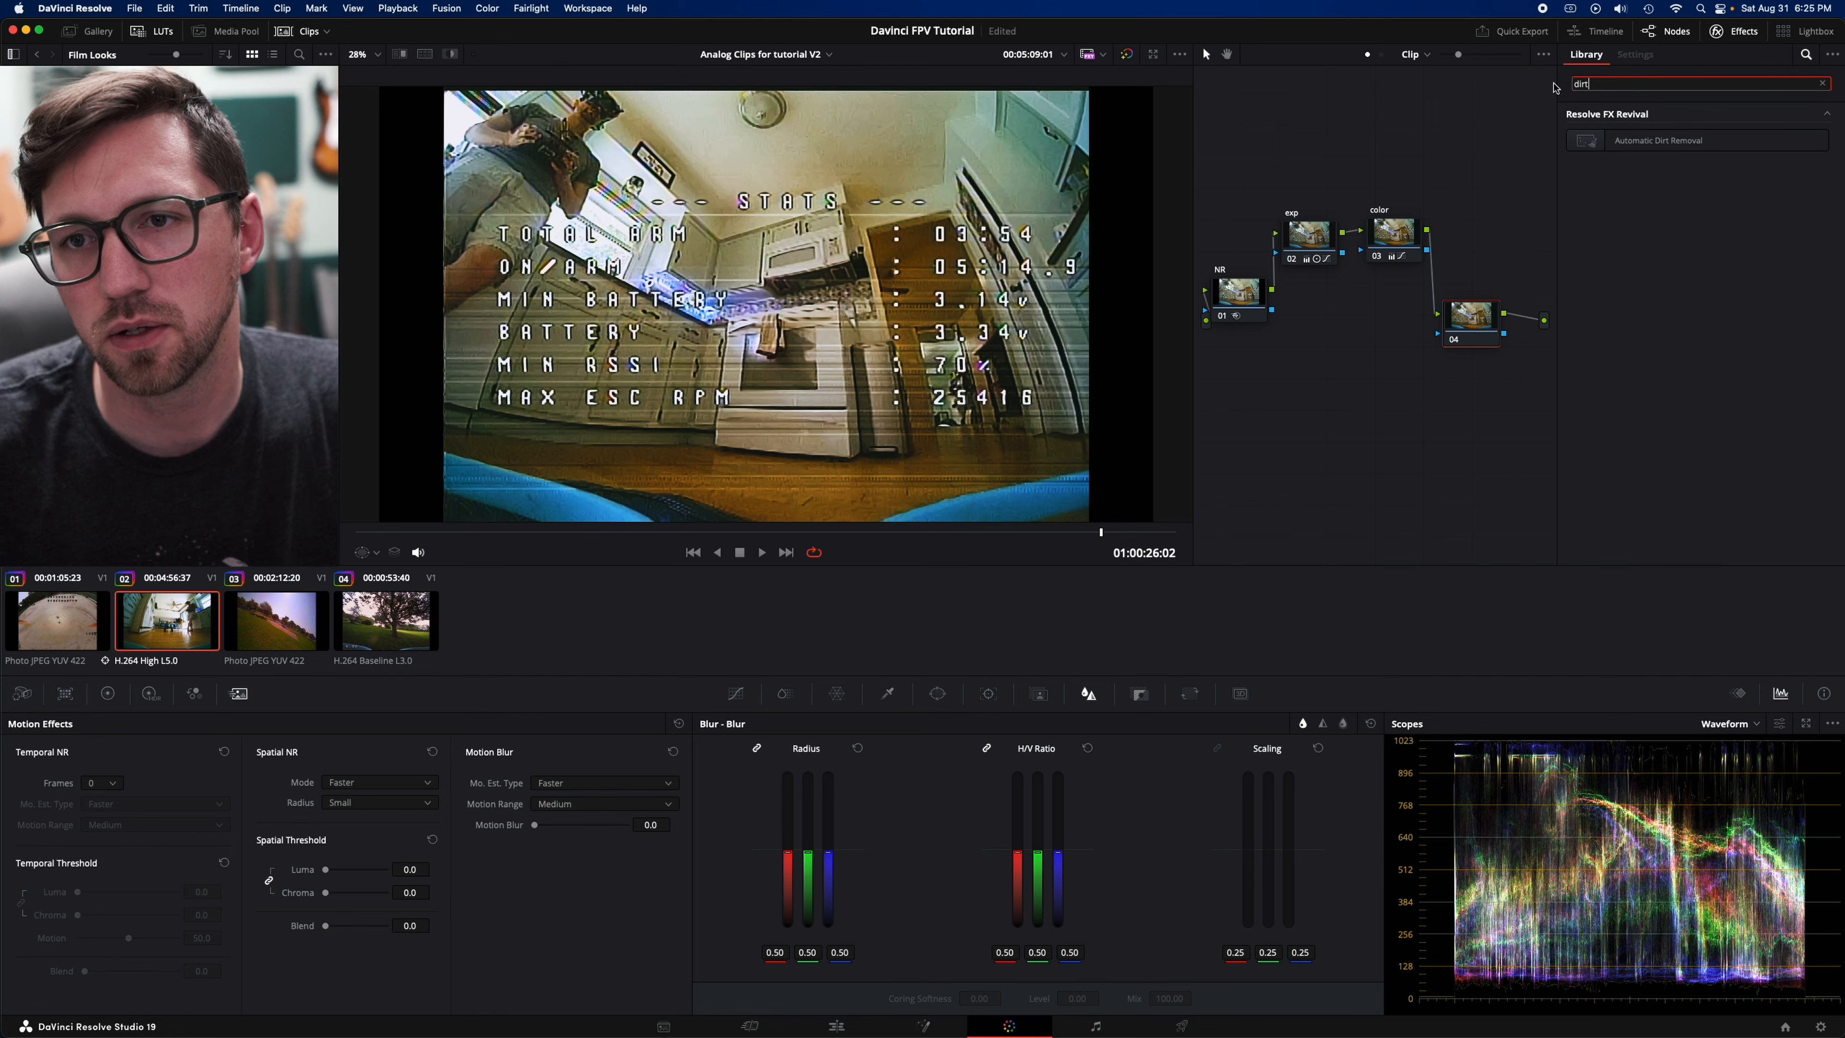
drag(1587, 139, 1475, 329)
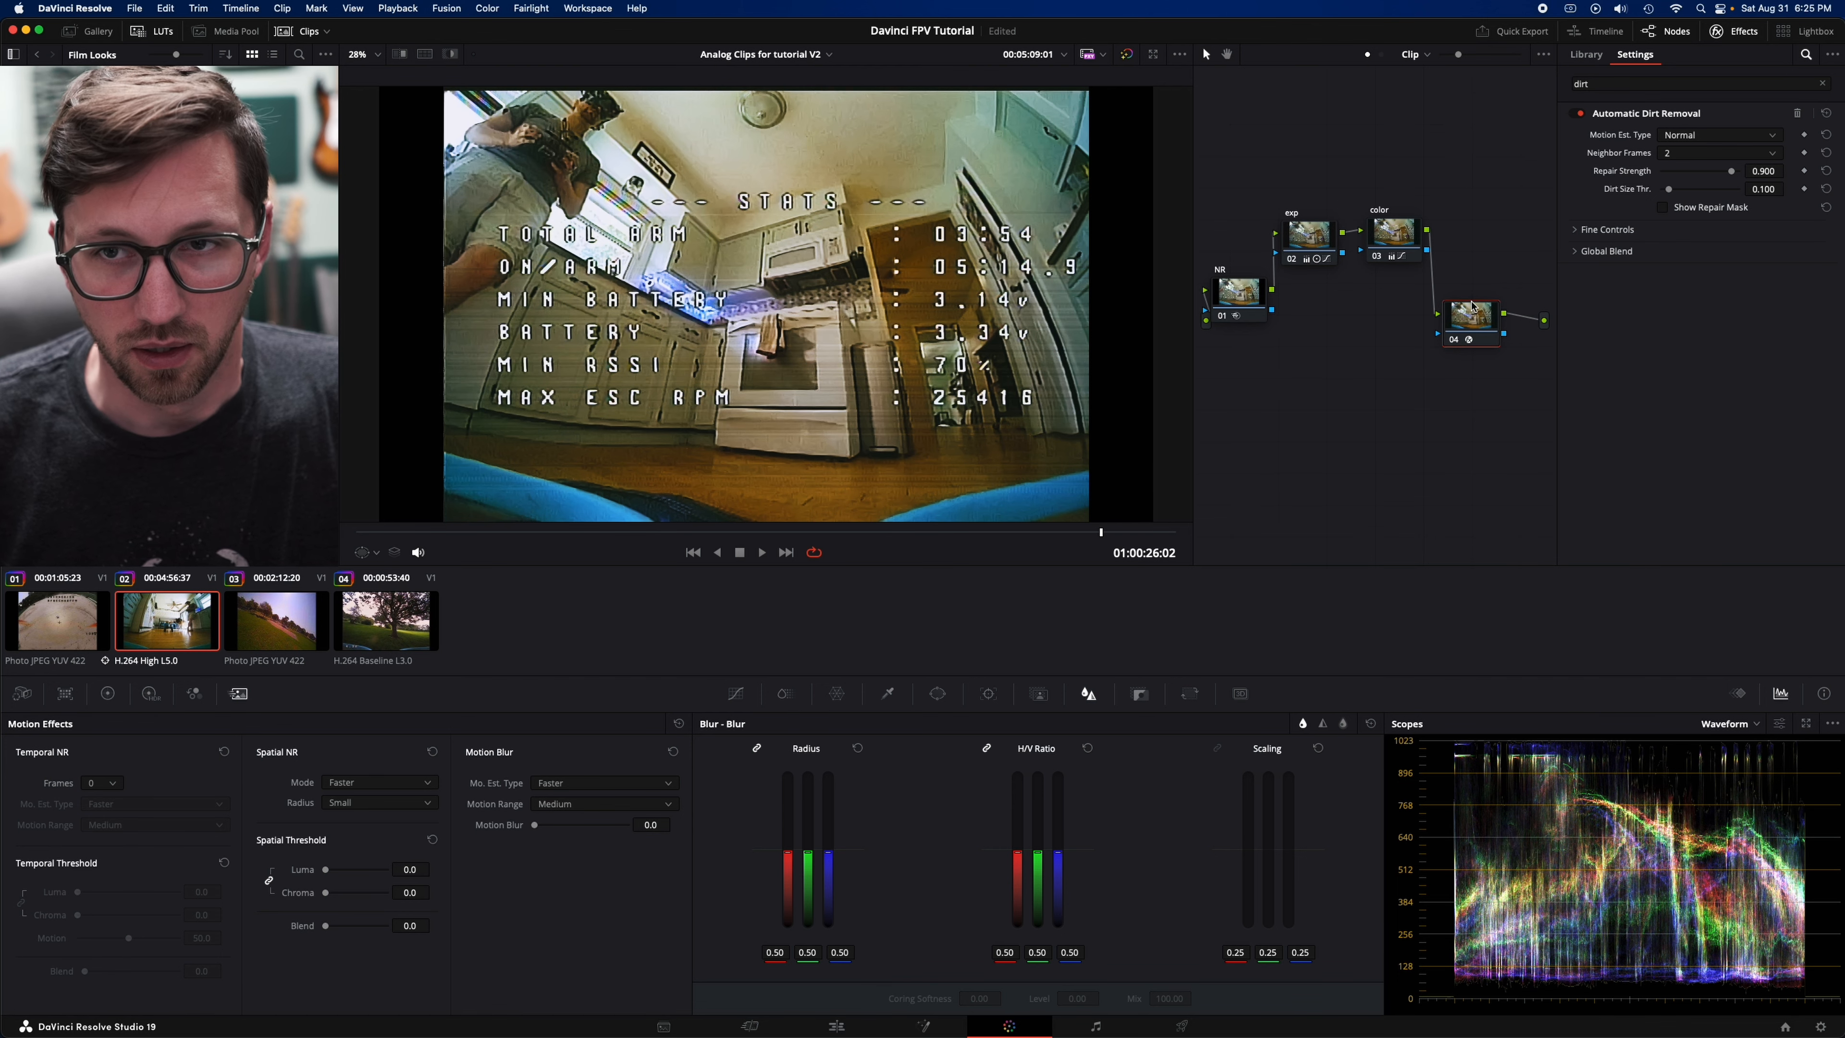
- Compare the Automatic Dirt Removal node off and on at several frames across the clip, leaving it enabled
click(1455, 340)
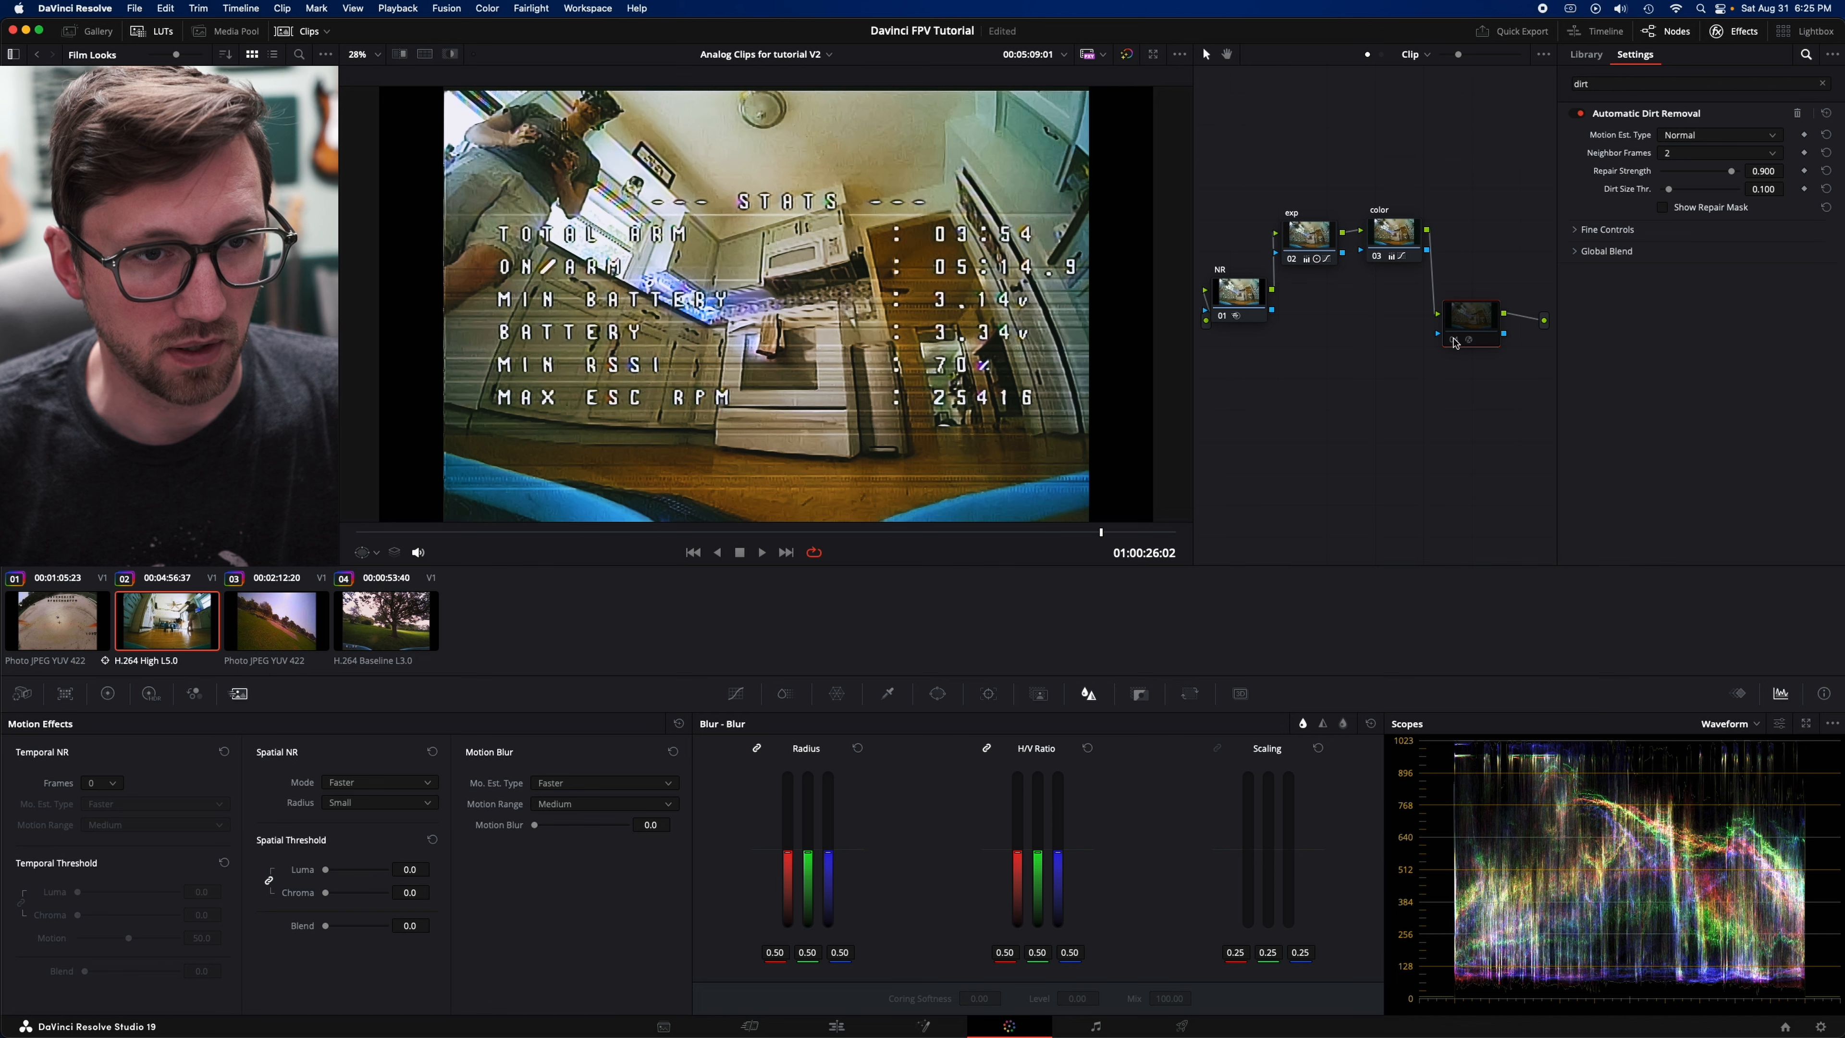
click(1454, 340)
click(617, 533)
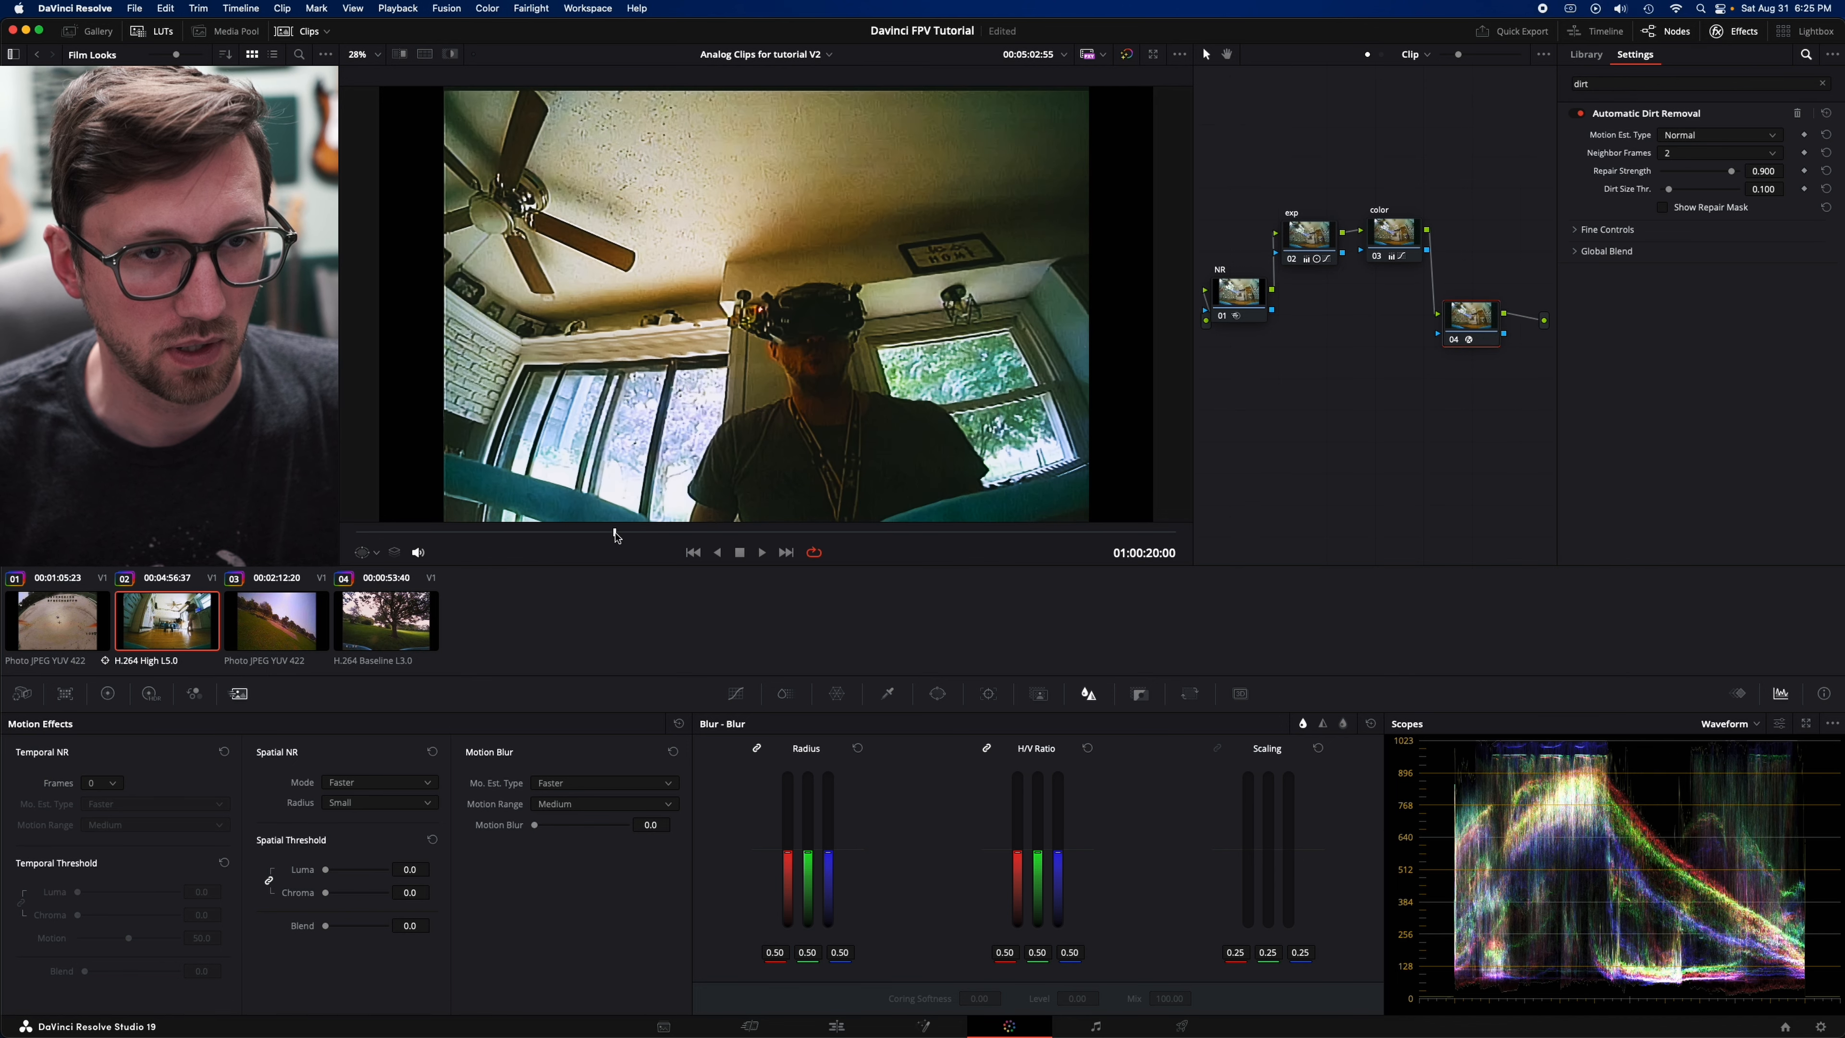
click(545, 532)
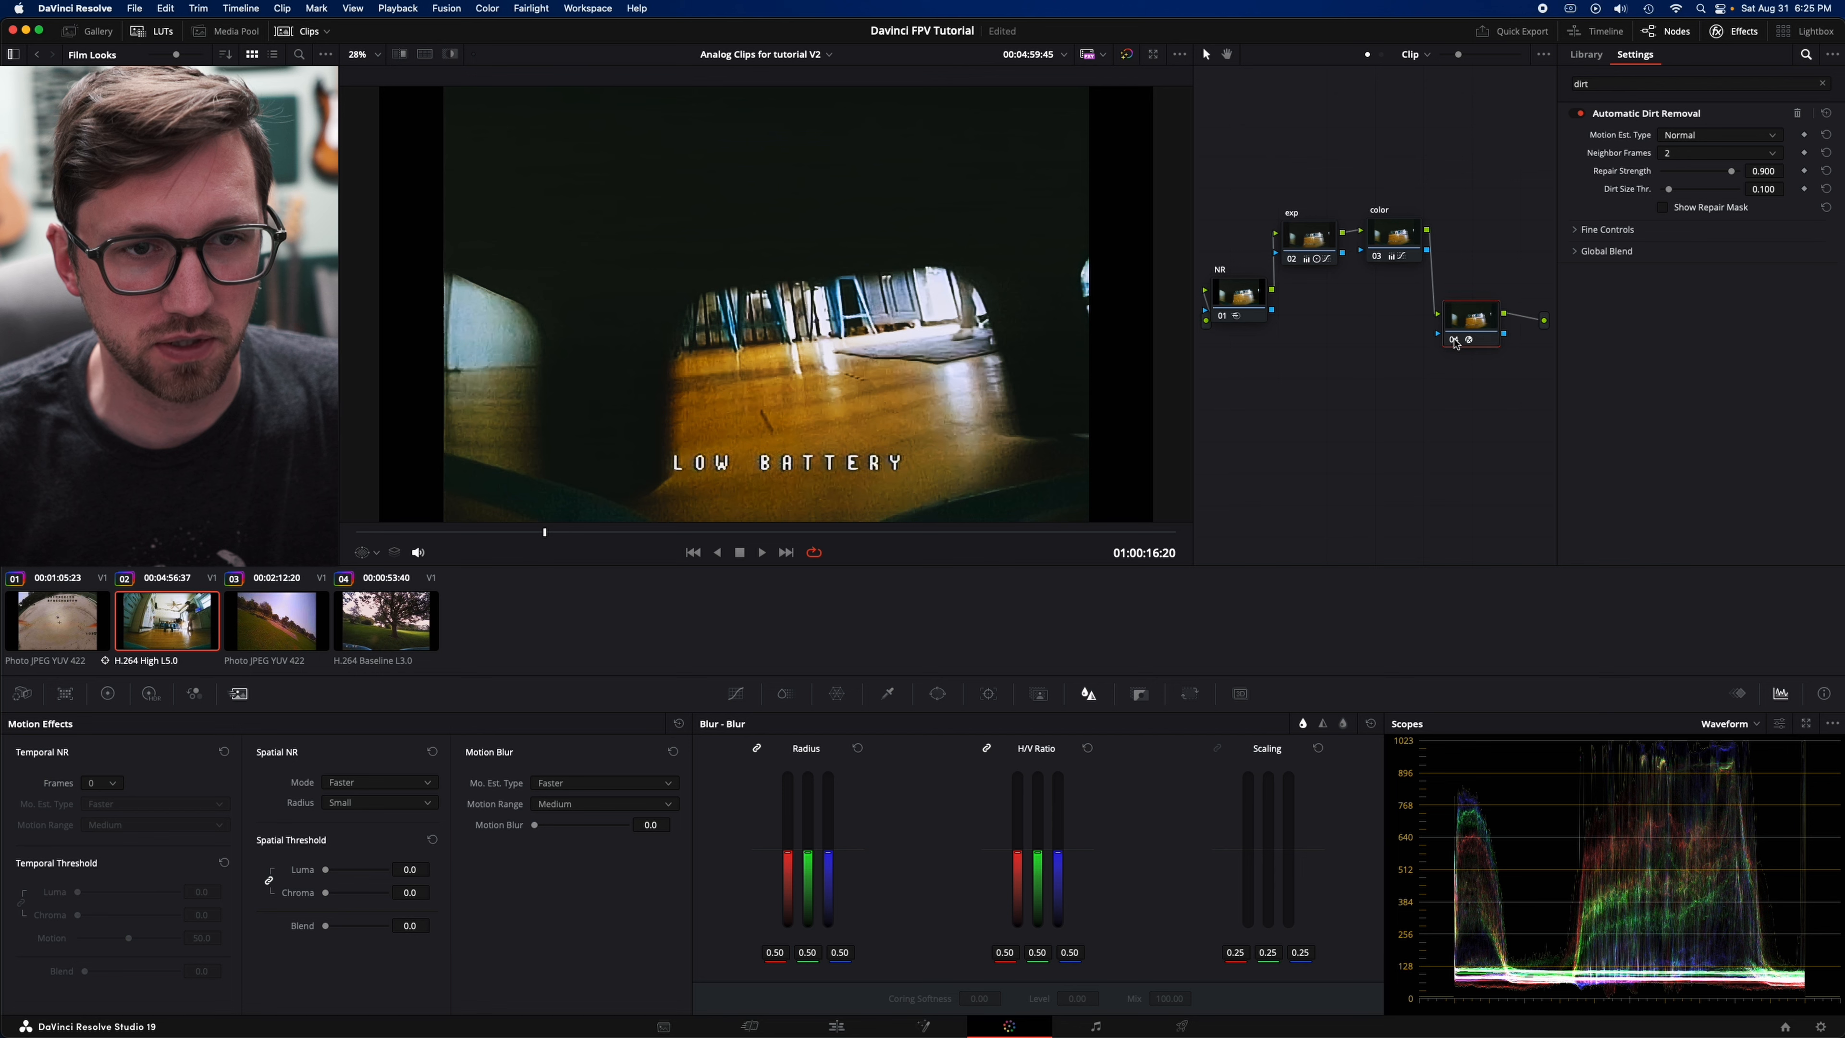
click(1455, 340)
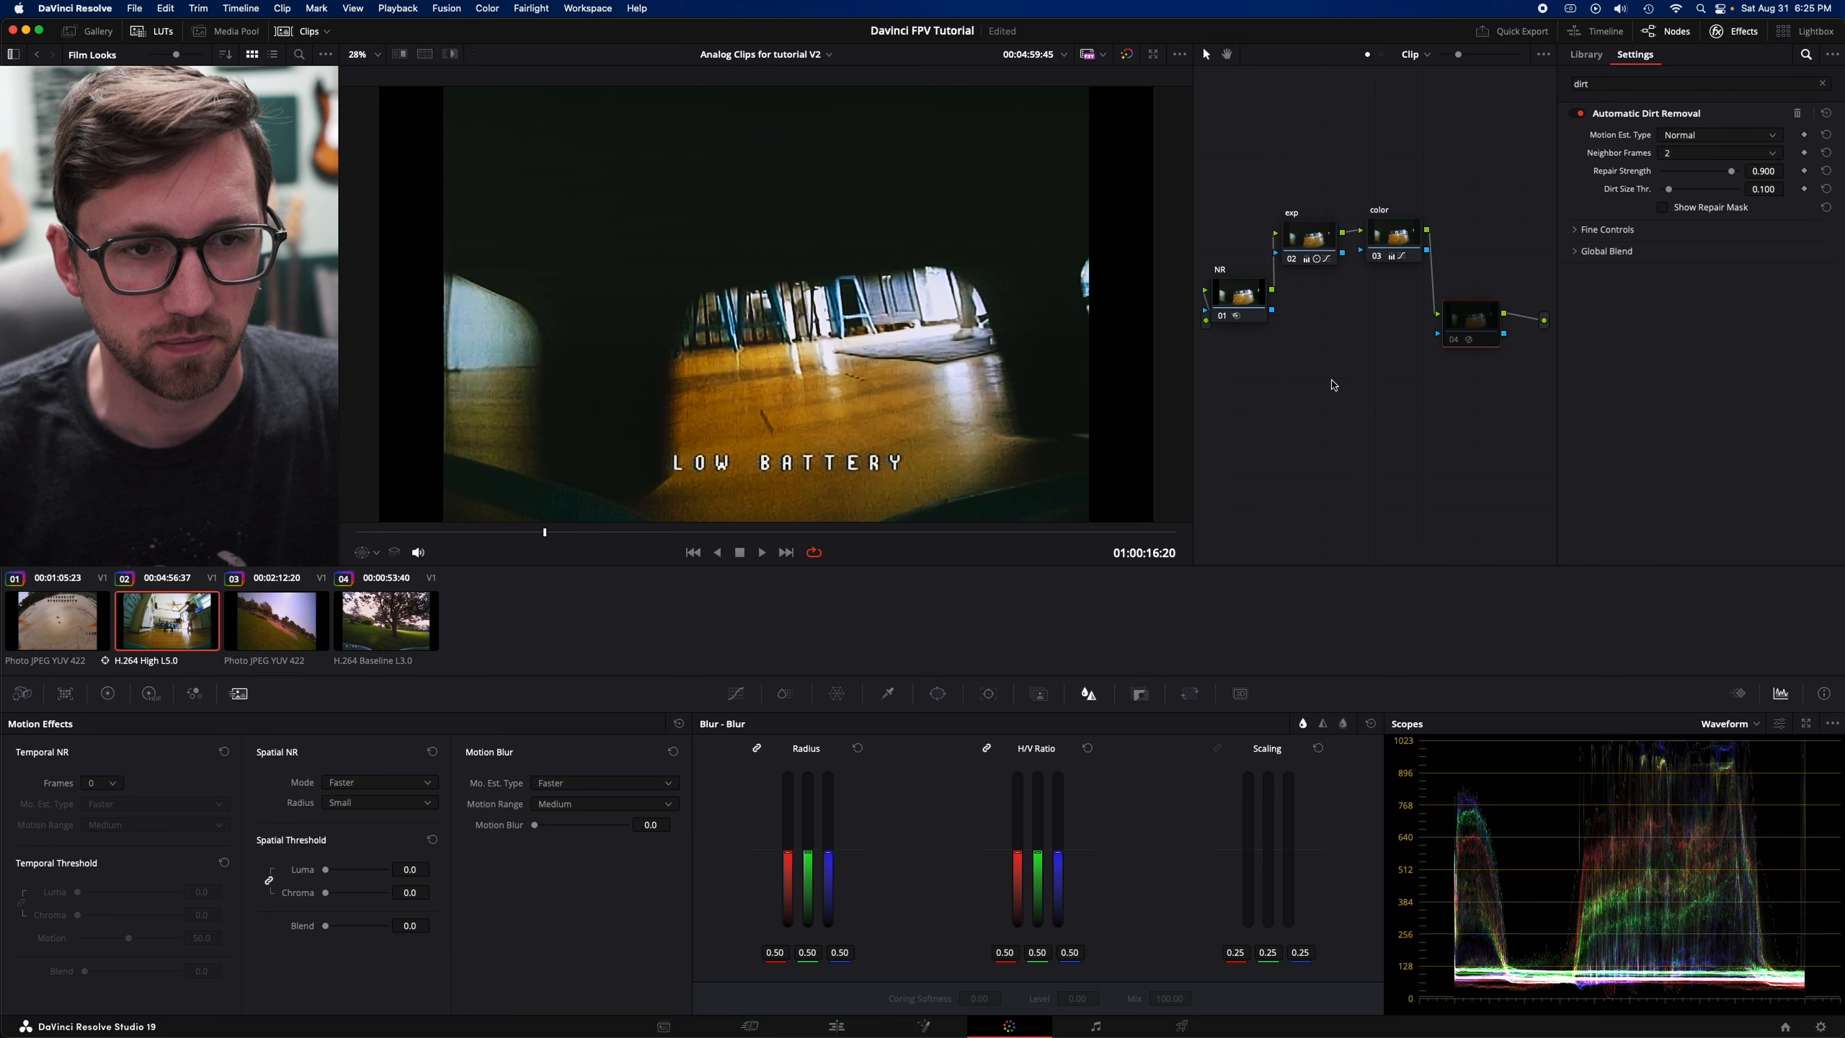
key(super+d)
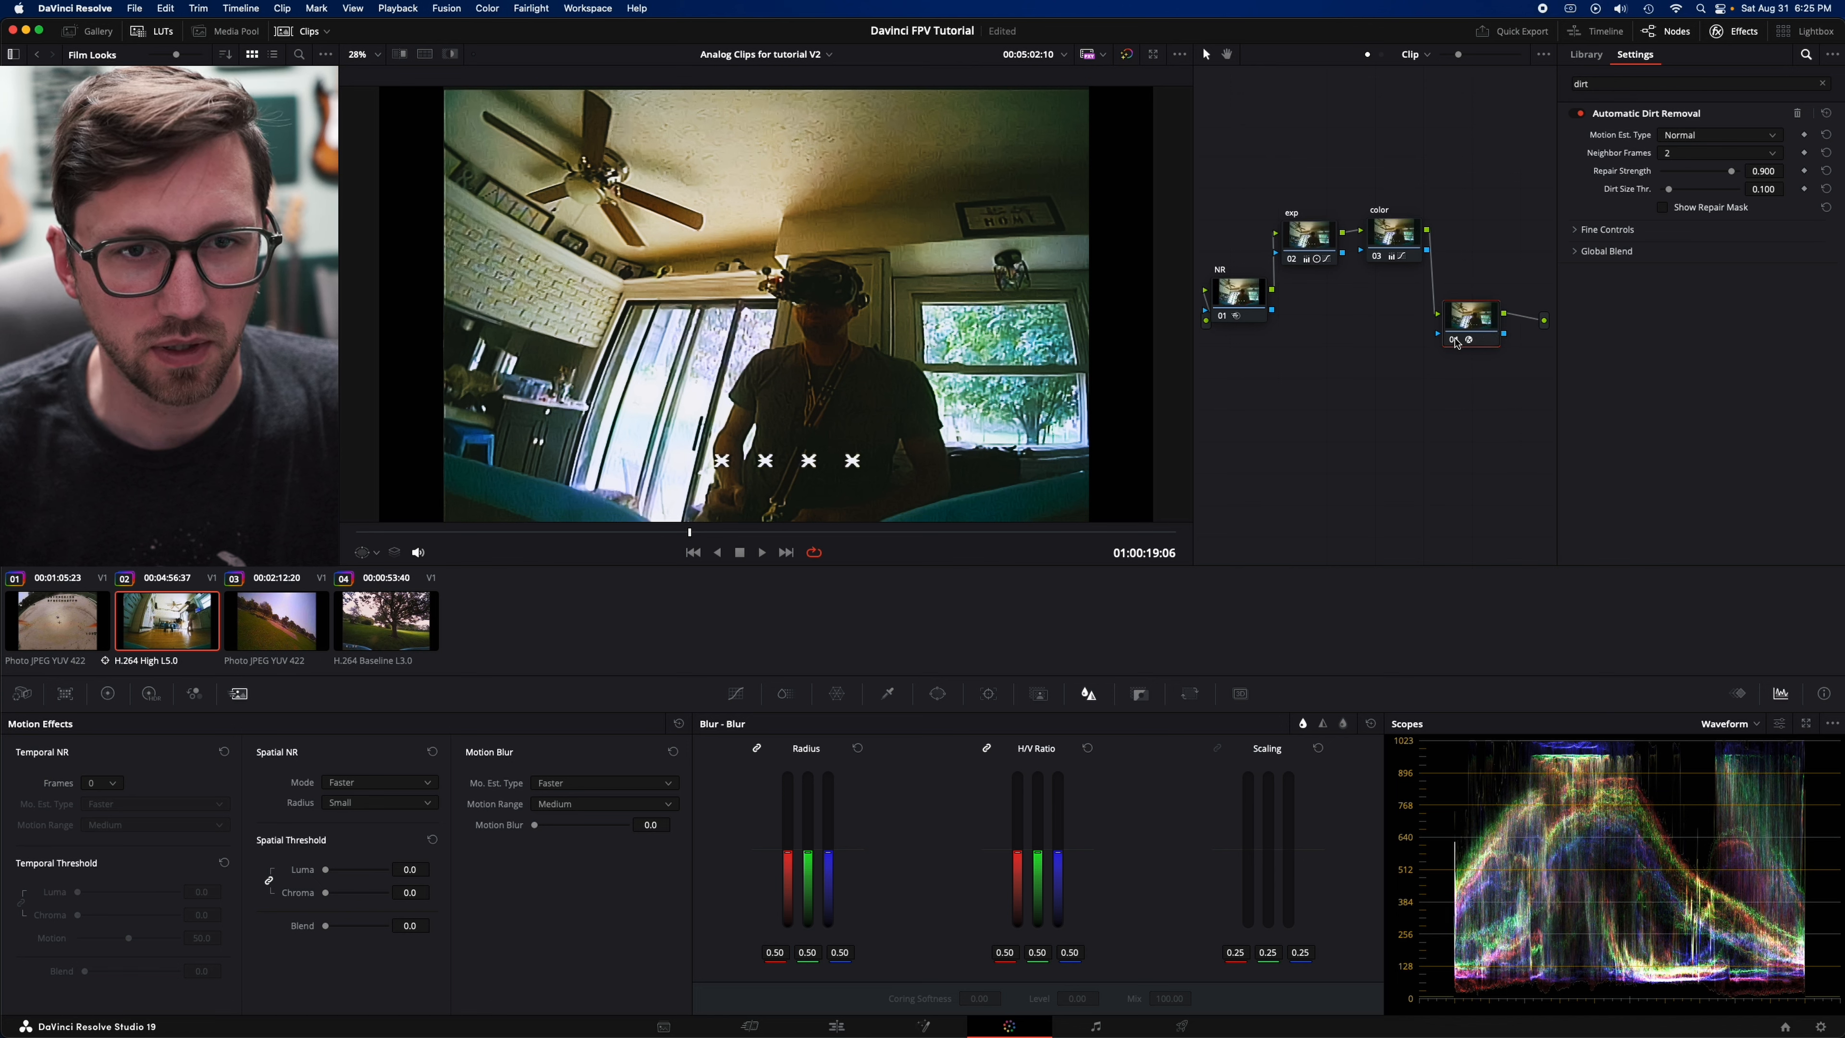
key(super+d)
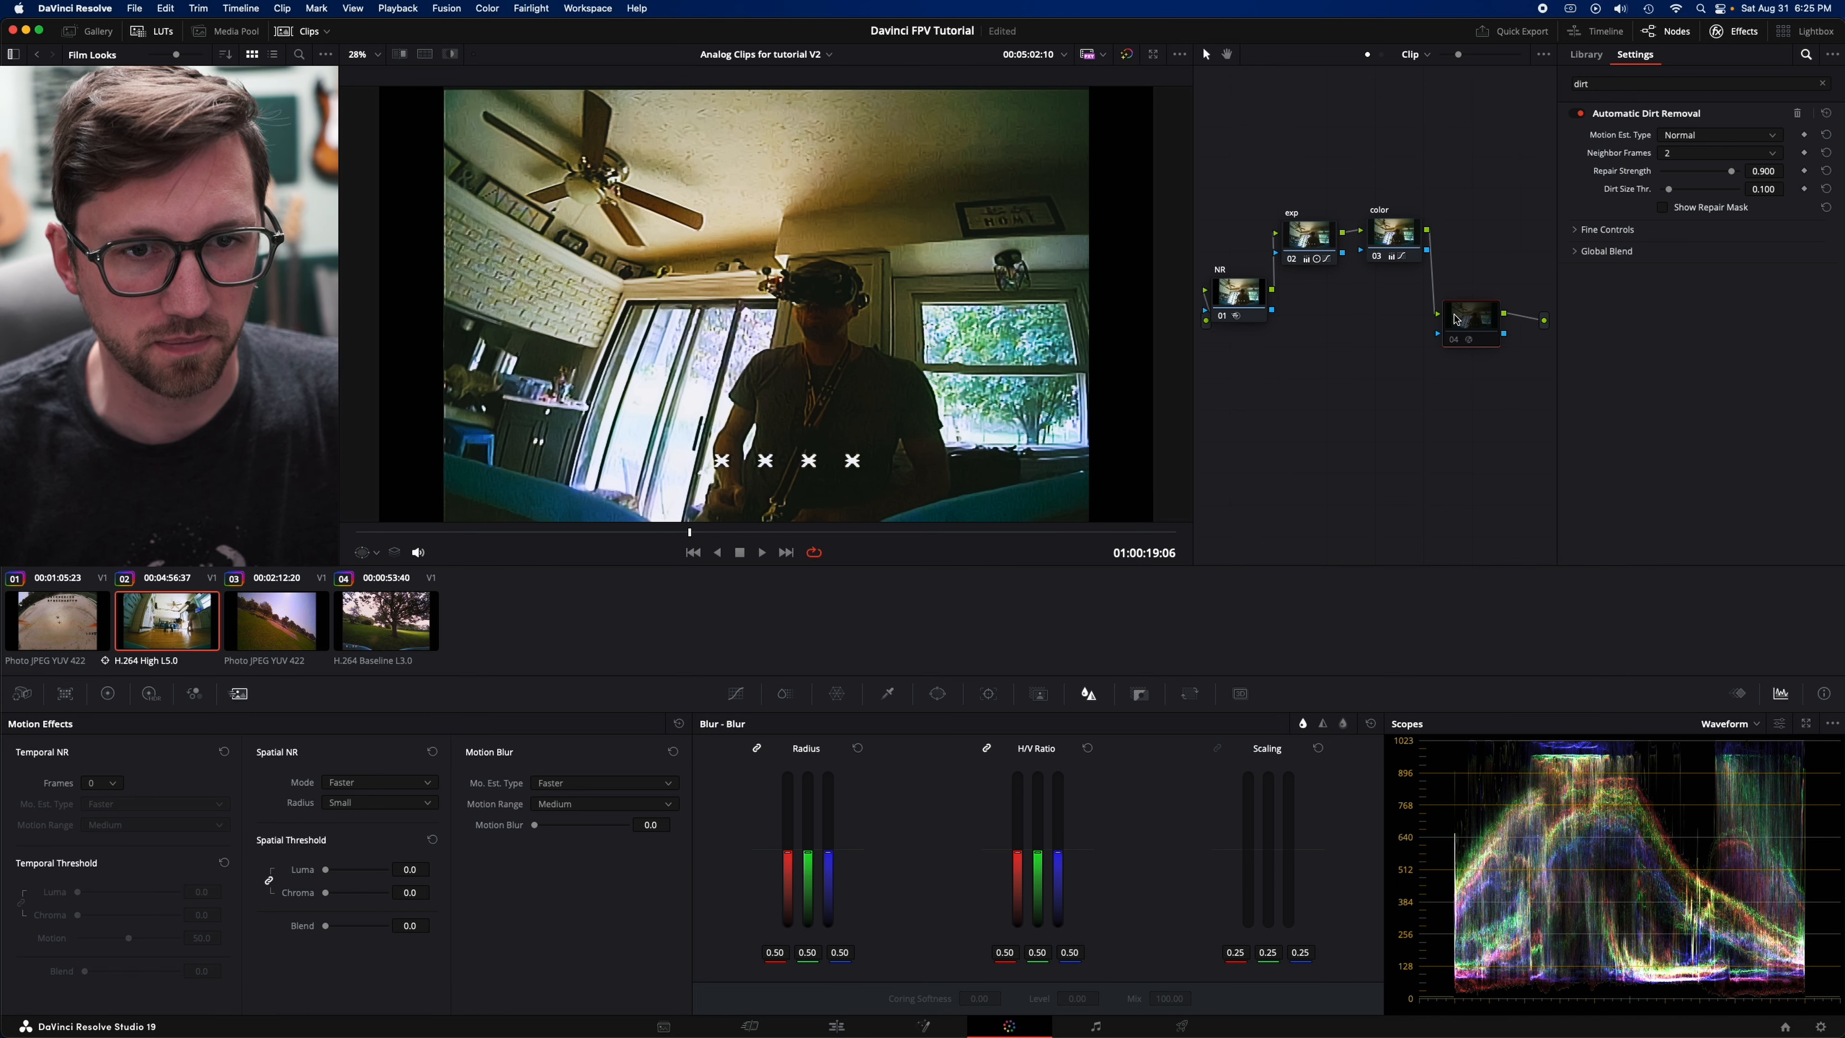
click(475, 533)
click(422, 533)
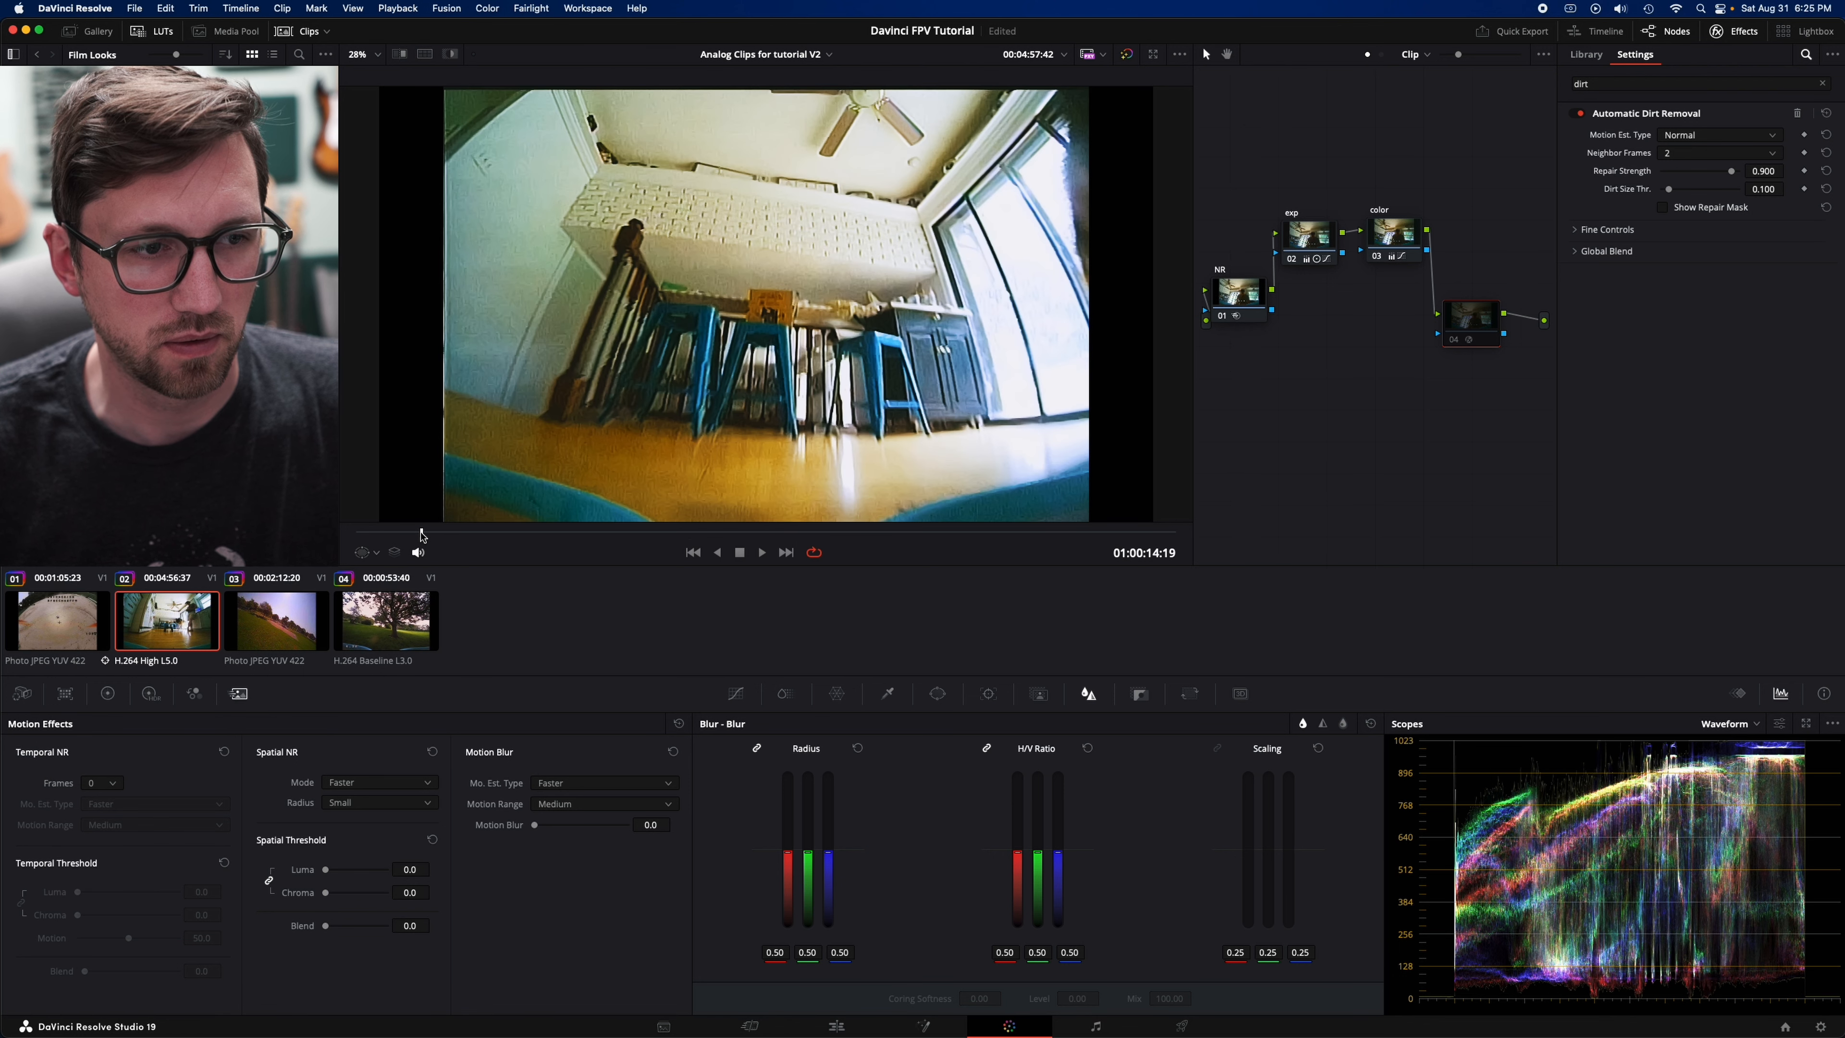
key(super+d)
key(super+d)
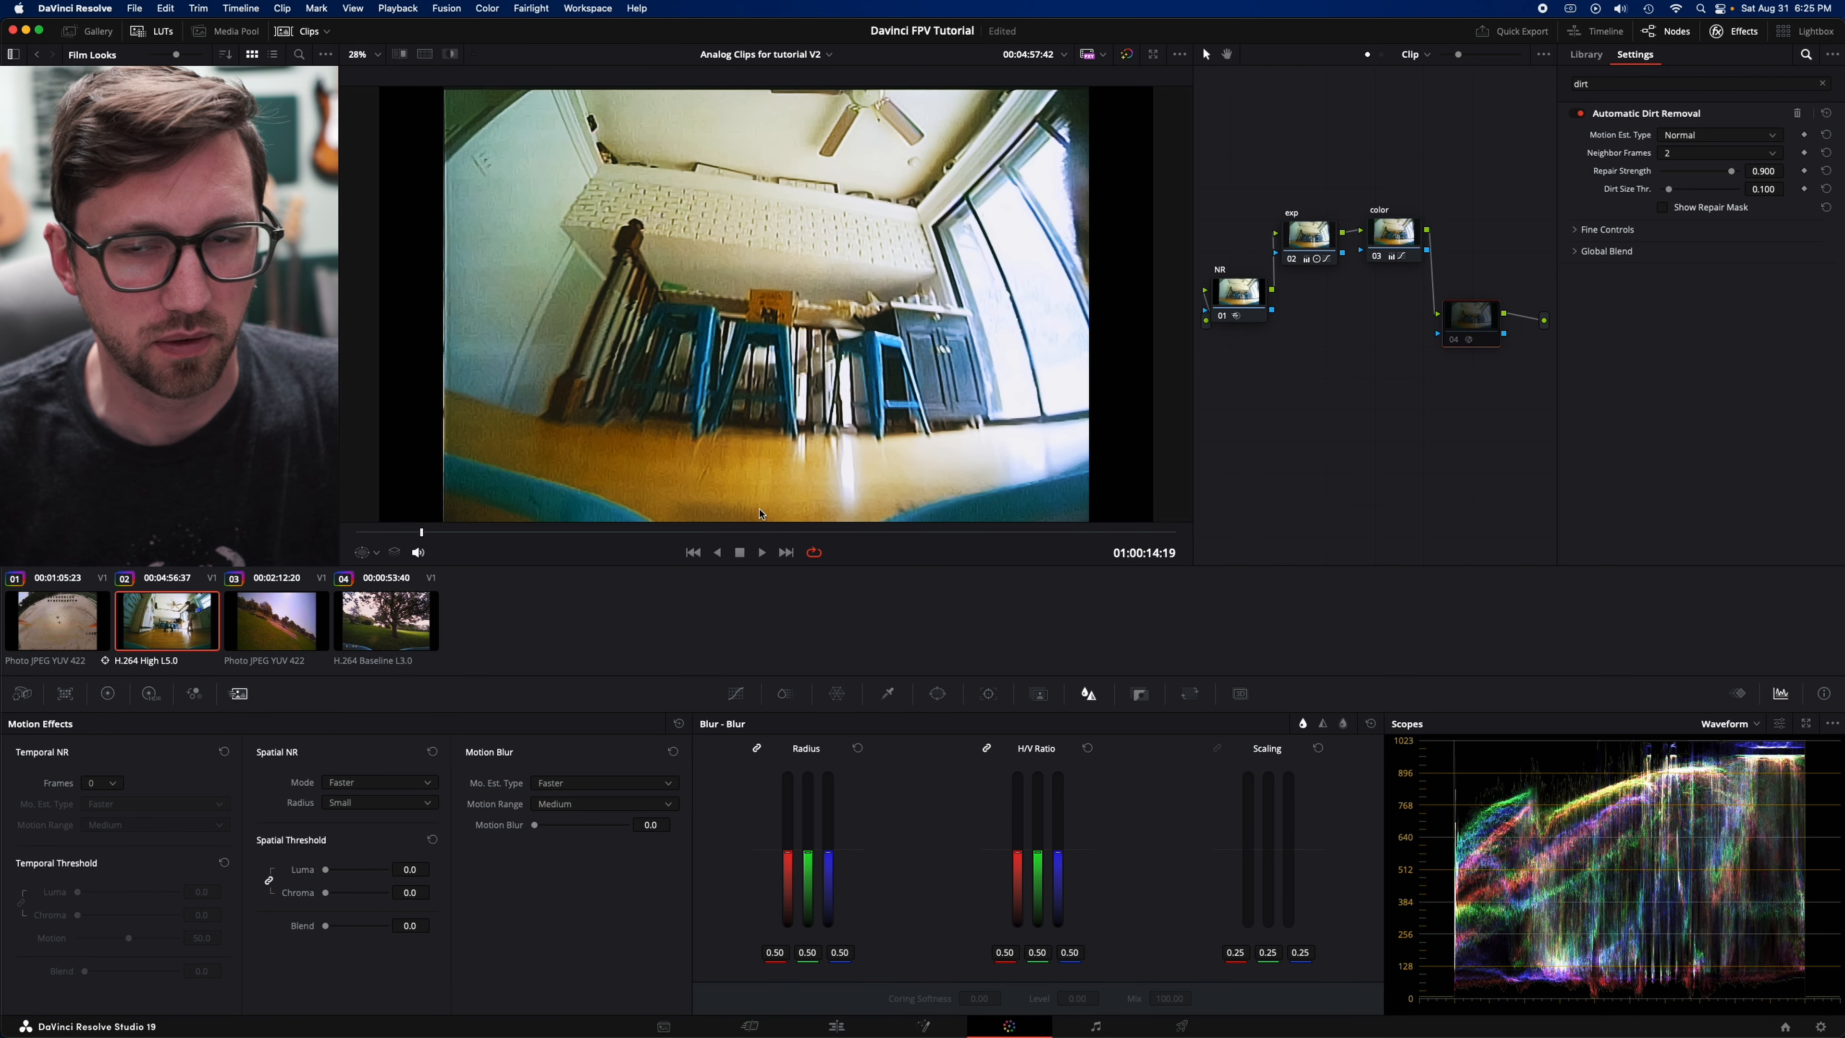
key(super+d)
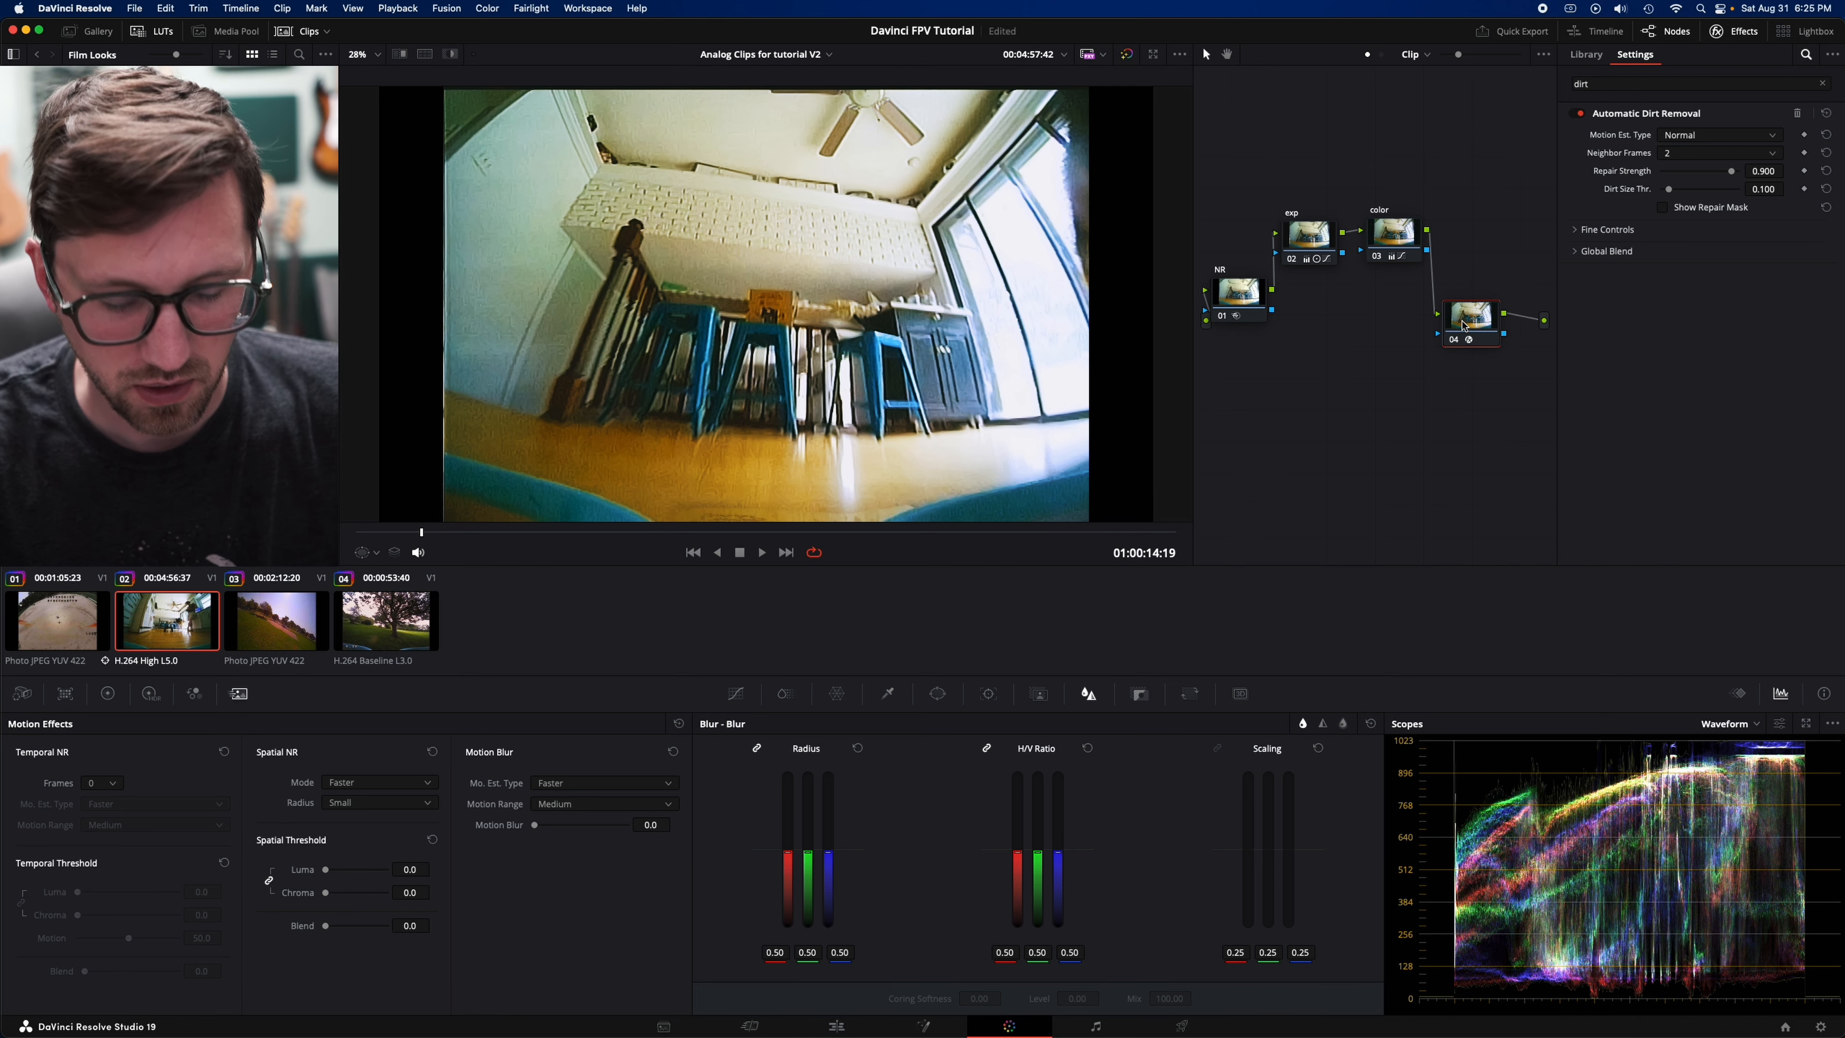
- Move the Automatic Dirt Removal node, label it "dirt" and insert a new node between color and it
drag(1463, 326, 1356, 377)
key(shift+s)
- Replace the effects library search with "defli"
click(1625, 84)
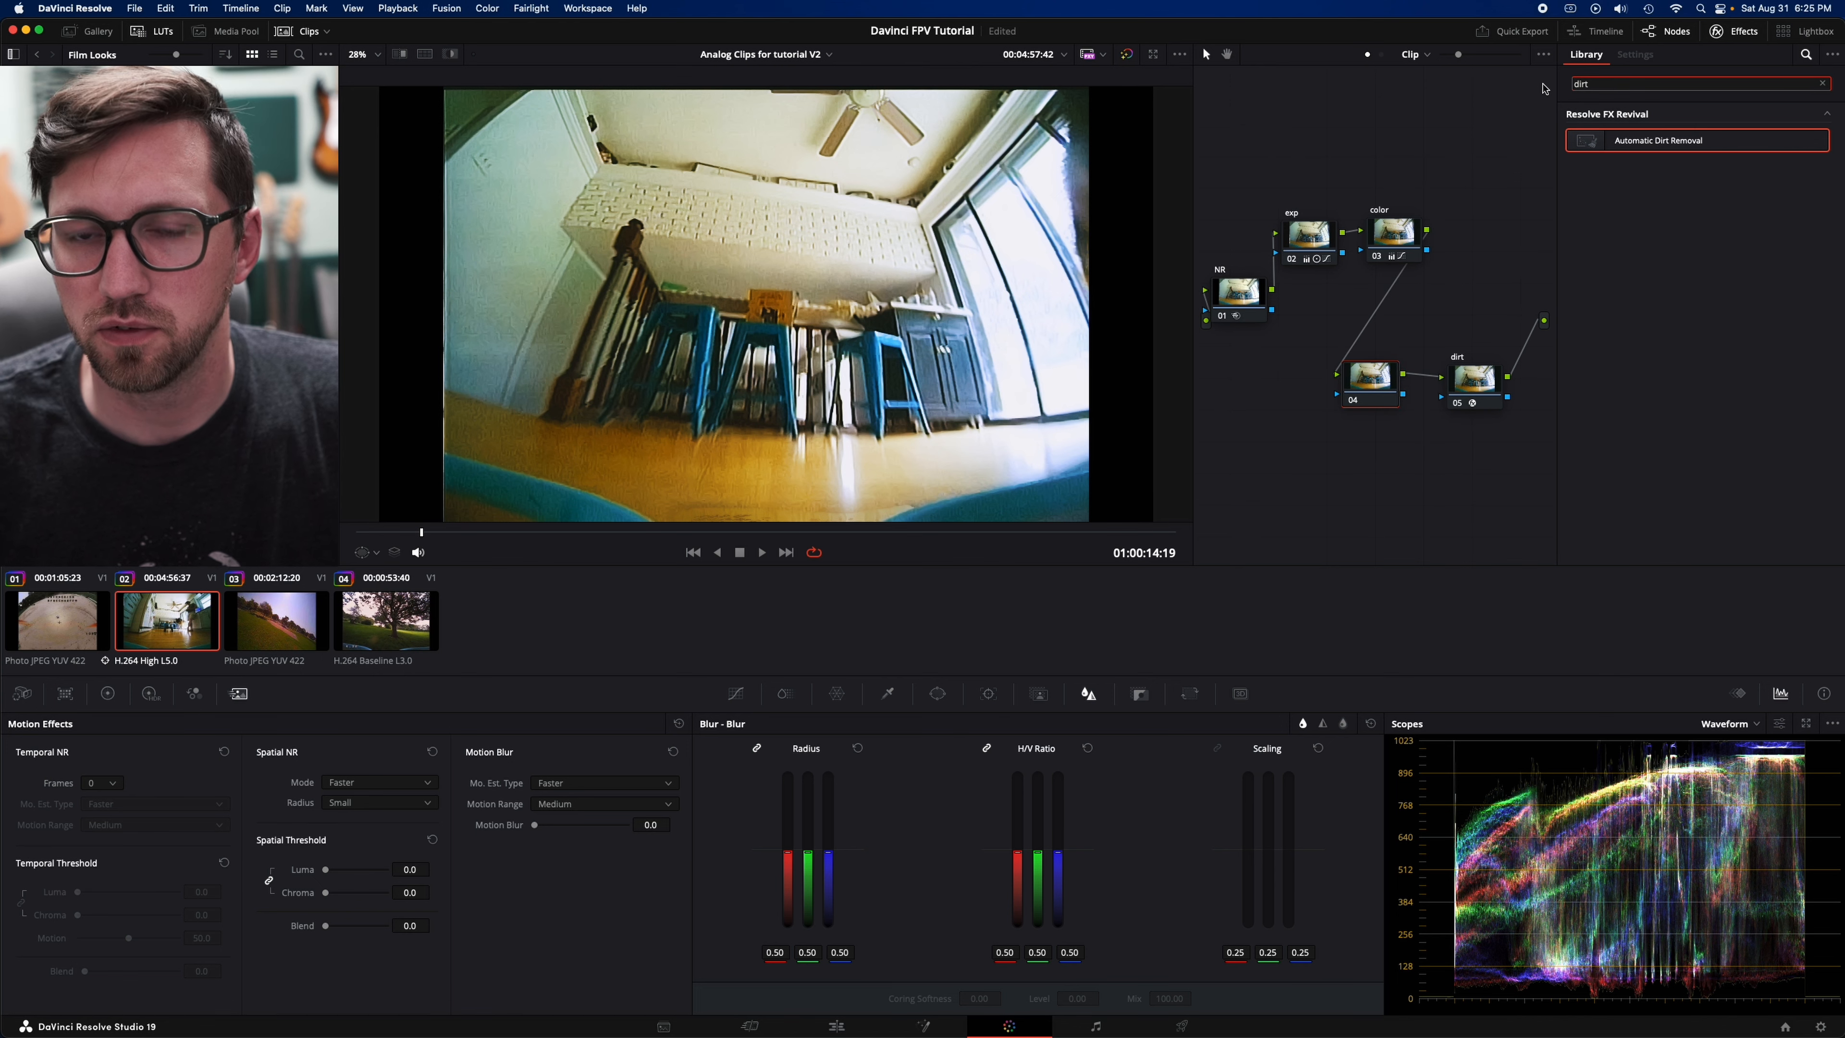
key(BackSpace)
key(BackSpace)
key(BackSpace)
key(BackSpace)
text(f)
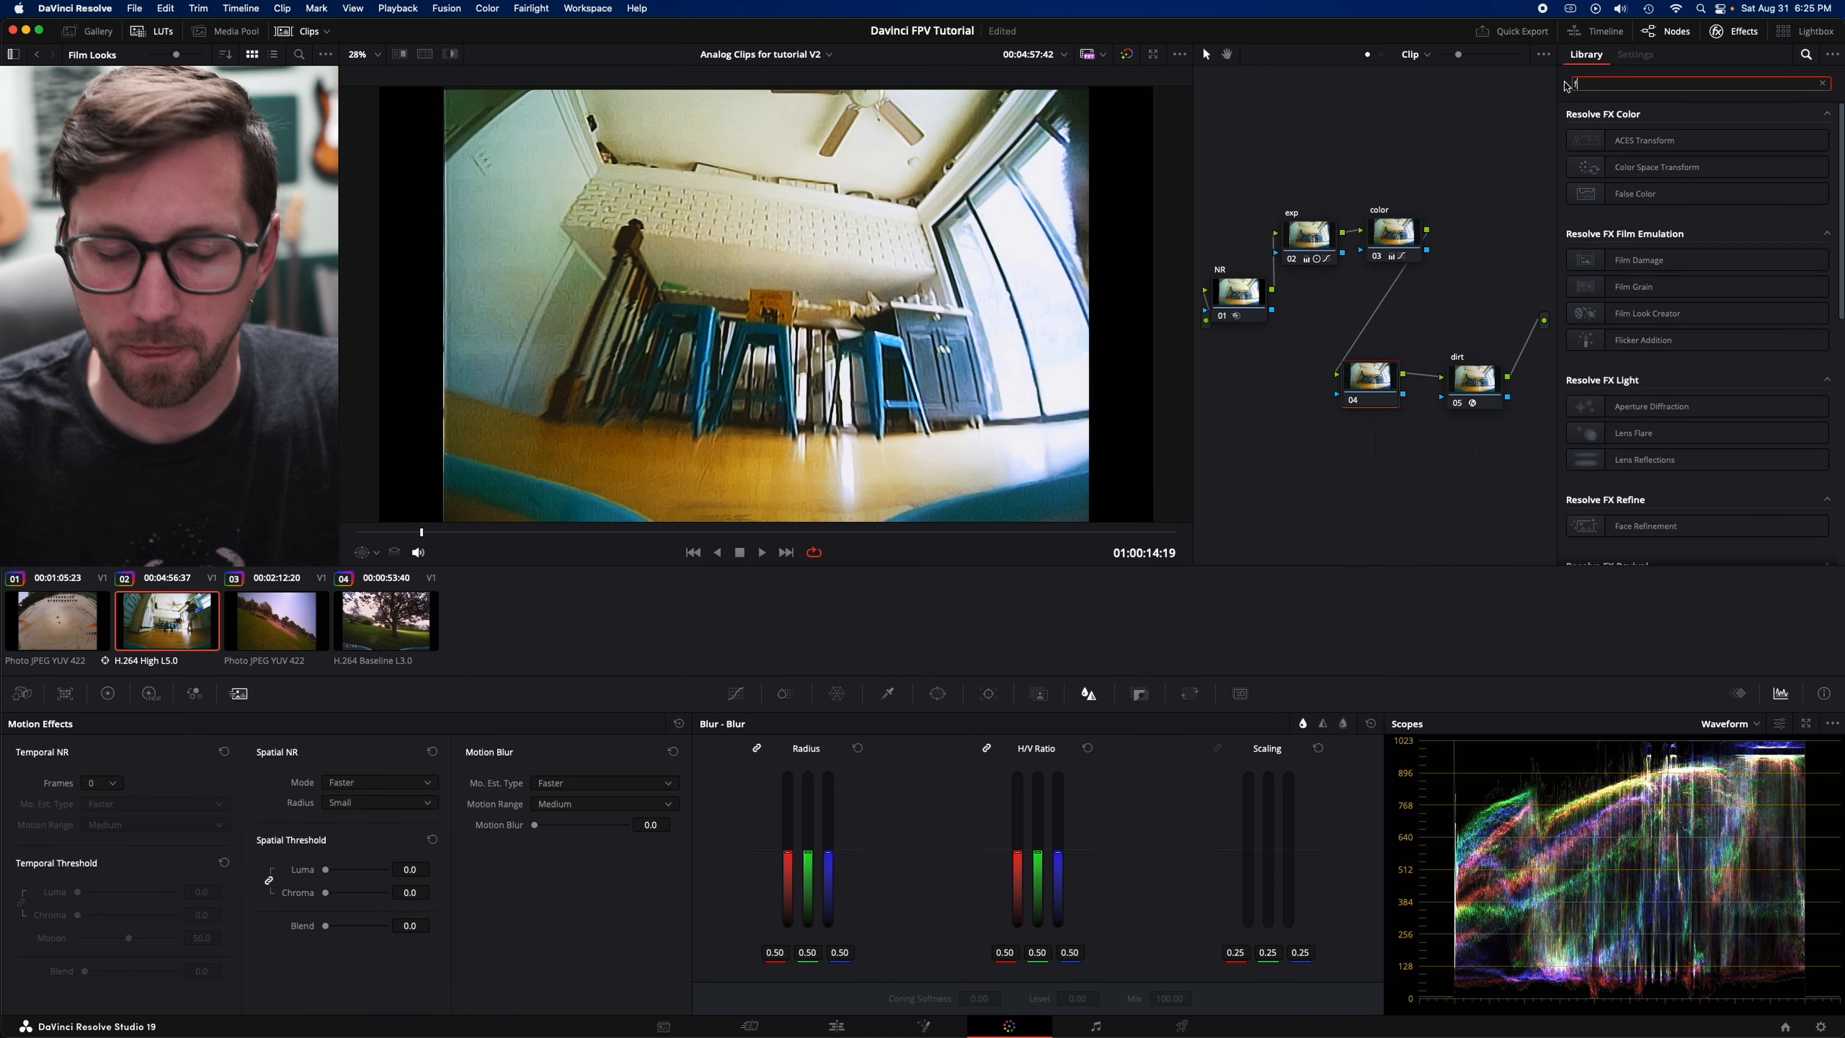
key(BackSpace)
text(defli)
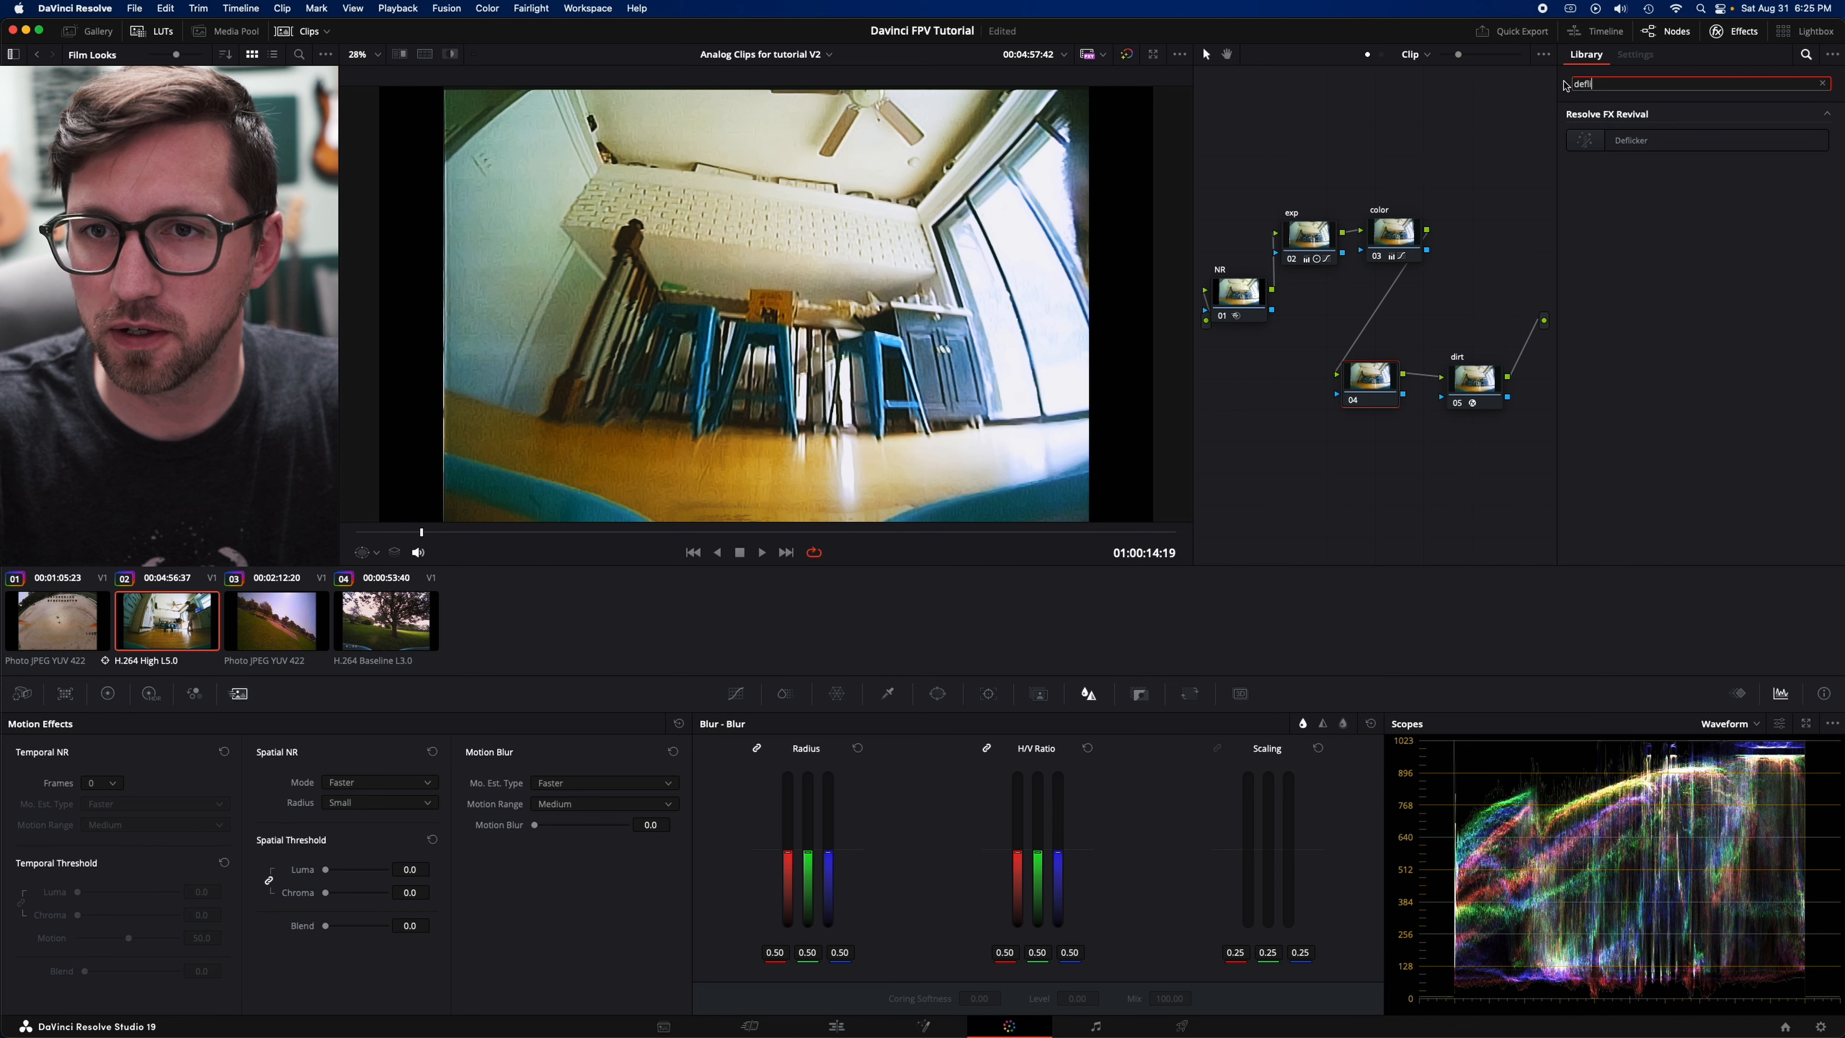
- Try Deflicker on the new node before dirt, check frames across the clip, and delete that node
drag(1620, 142, 1371, 398)
drag(752, 534, 1023, 536)
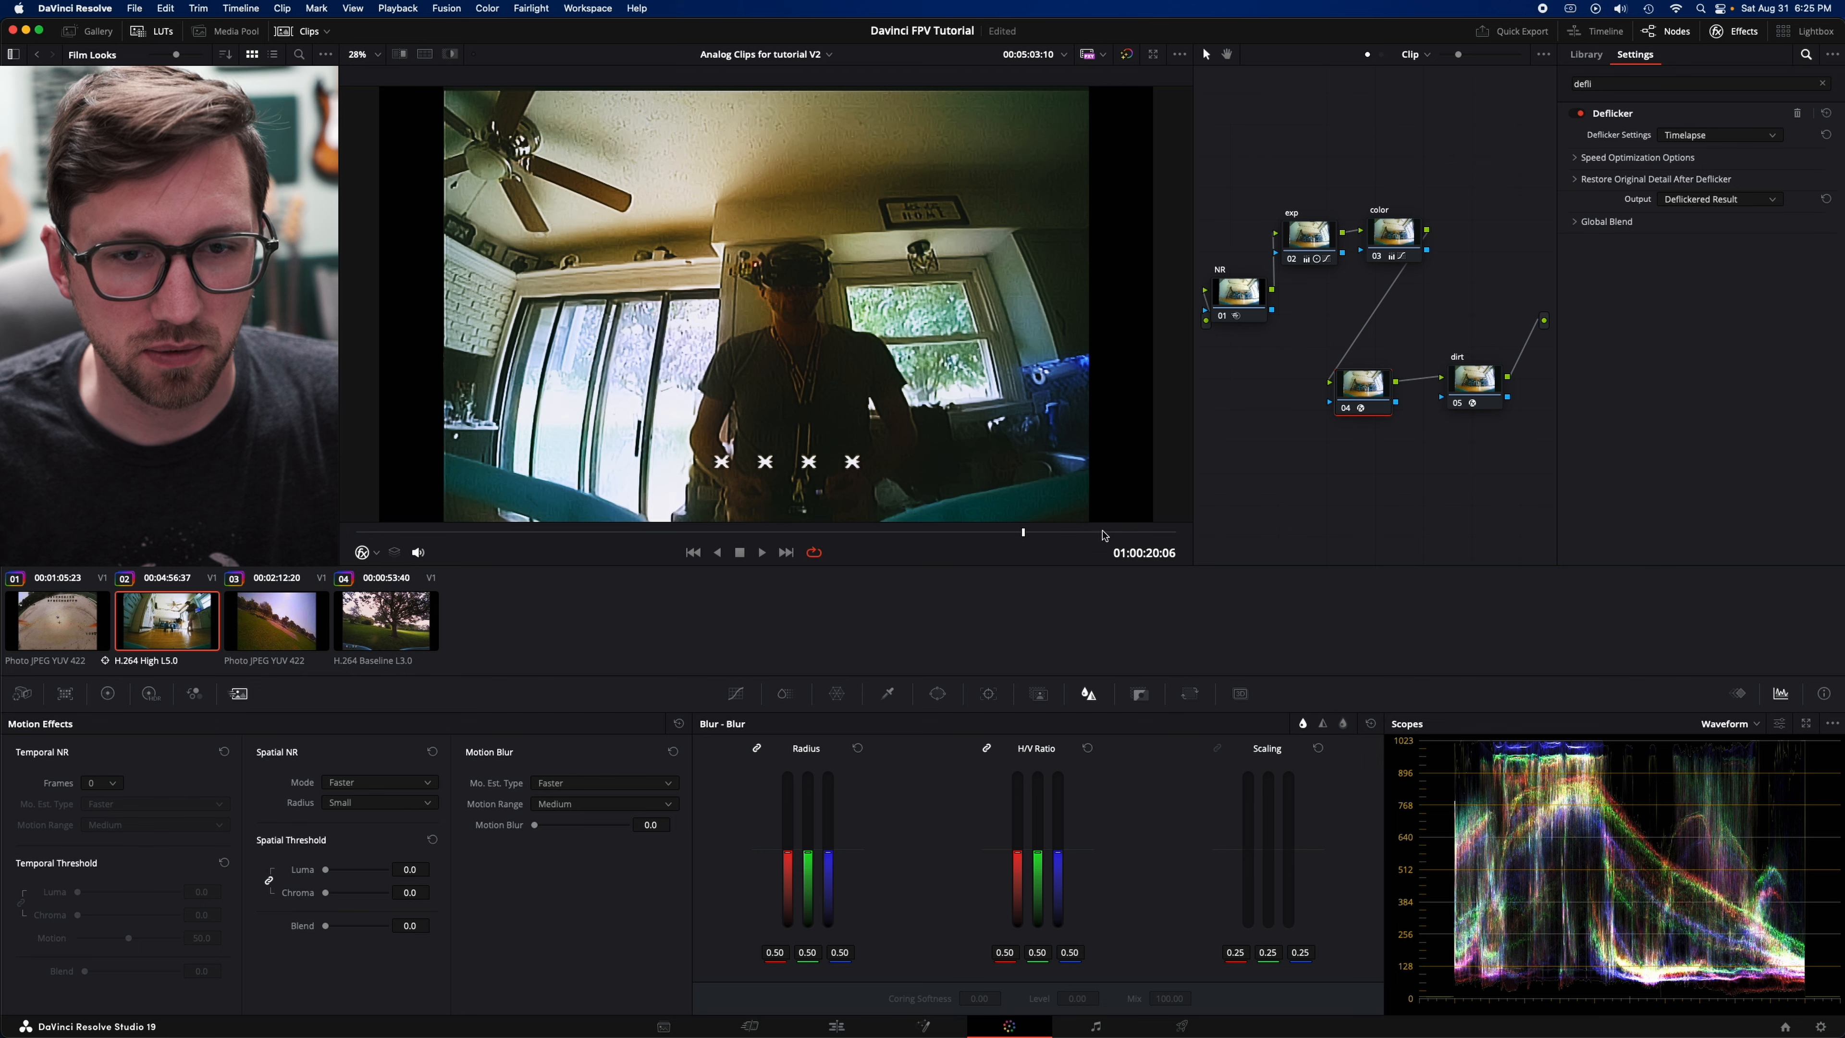
click(1148, 537)
click(629, 534)
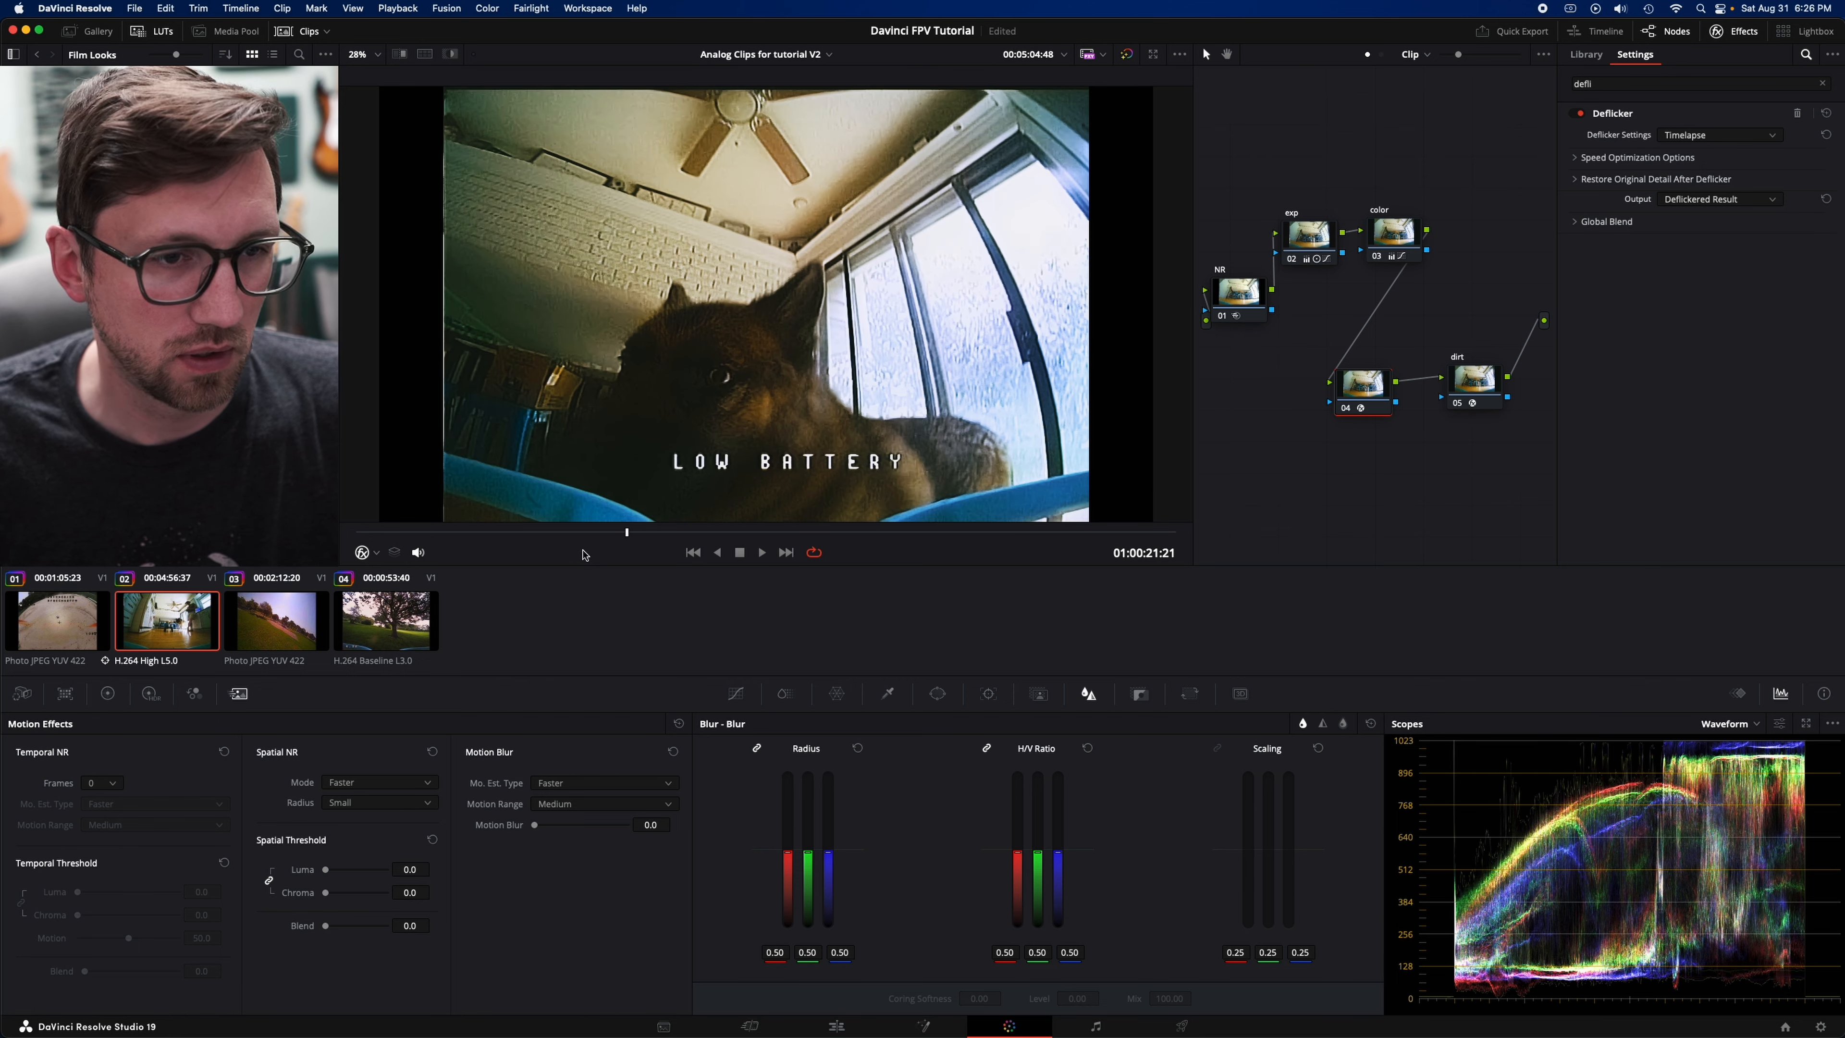
right_click(1371, 387)
click(1413, 488)
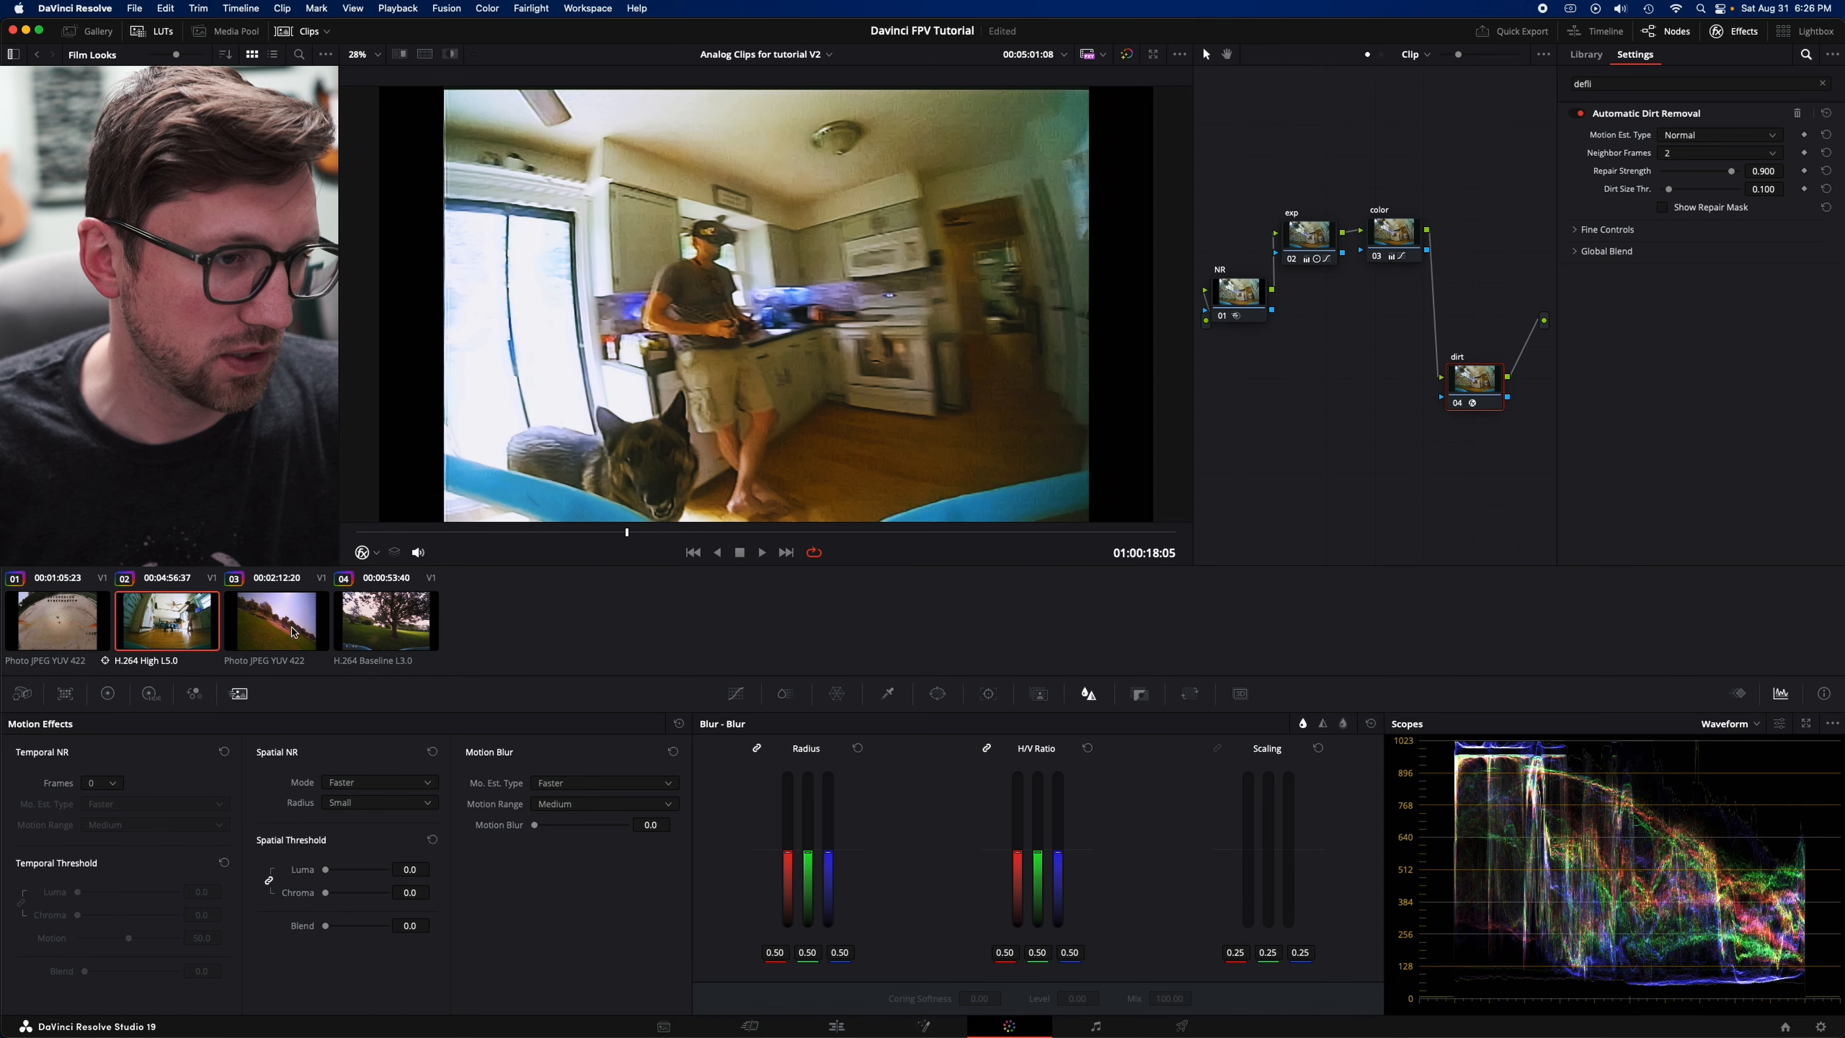
- Open the first clip, go to a dark grass frame around 01:00:08:21, and apply Deflicker to a new node after Window
click(270, 635)
click(32, 632)
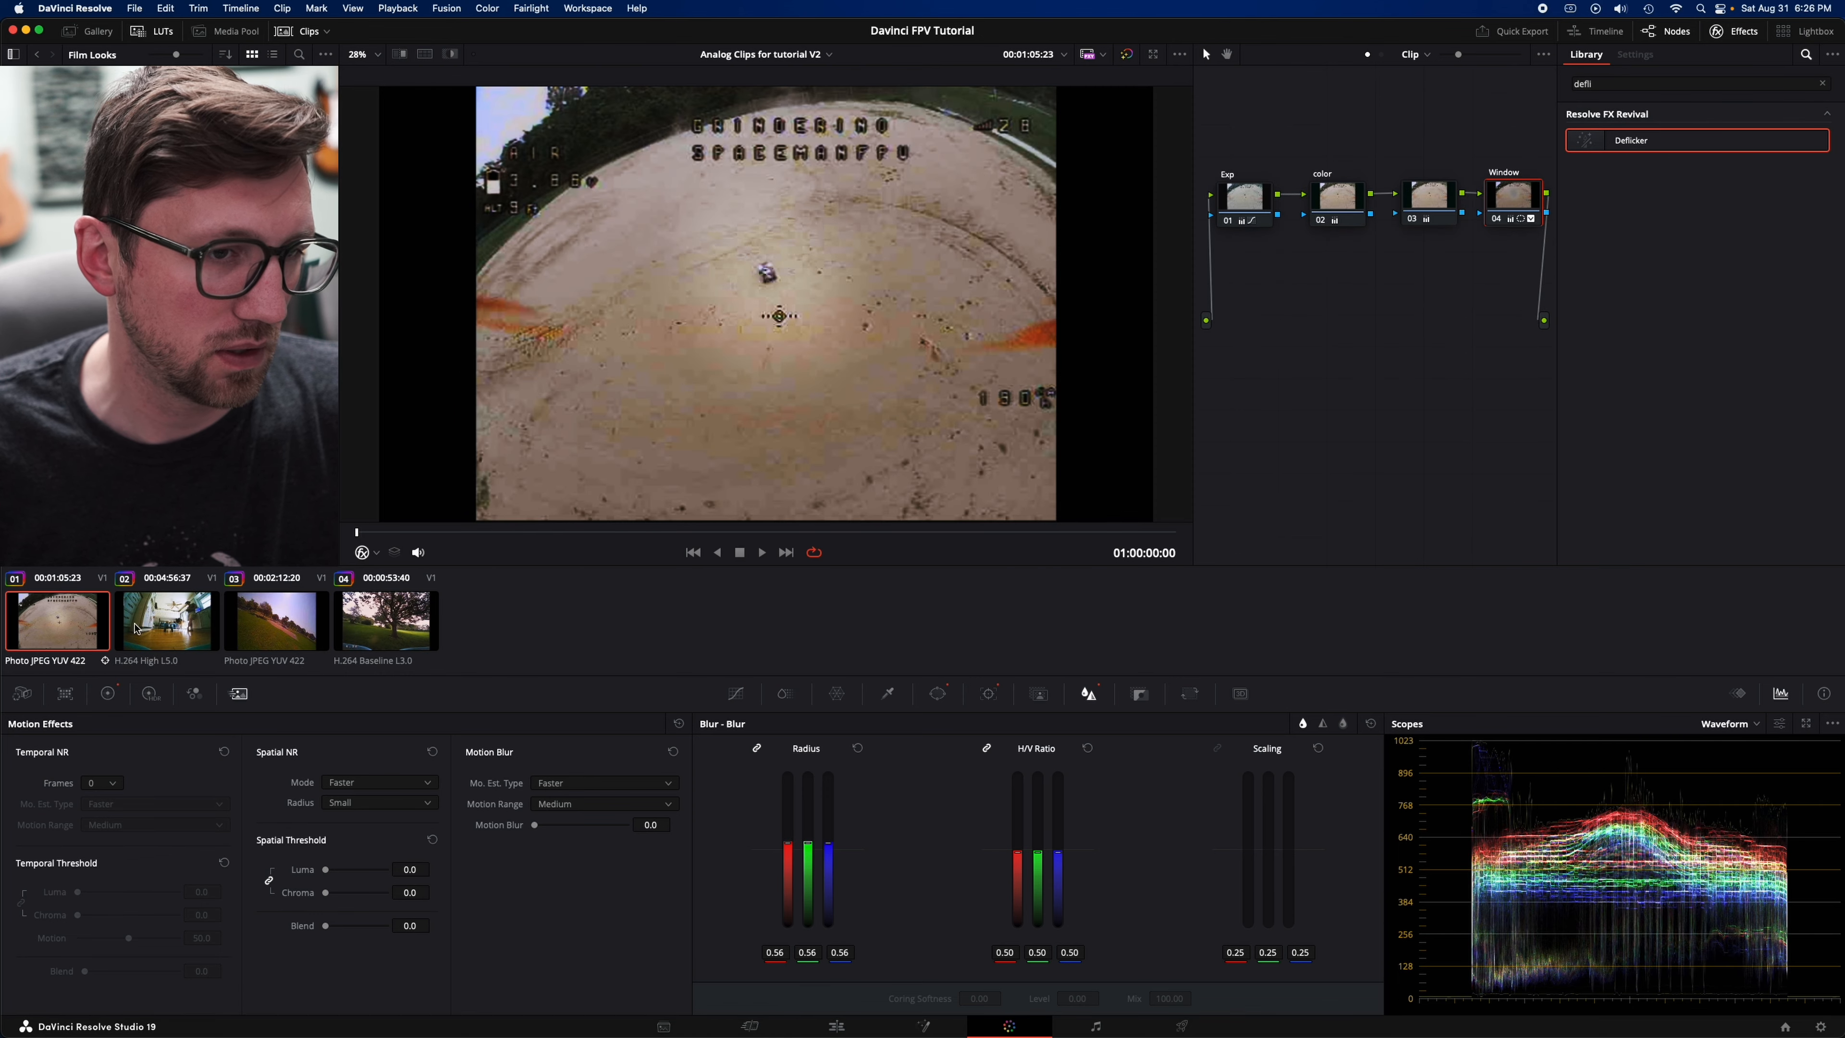
drag(582, 541, 892, 541)
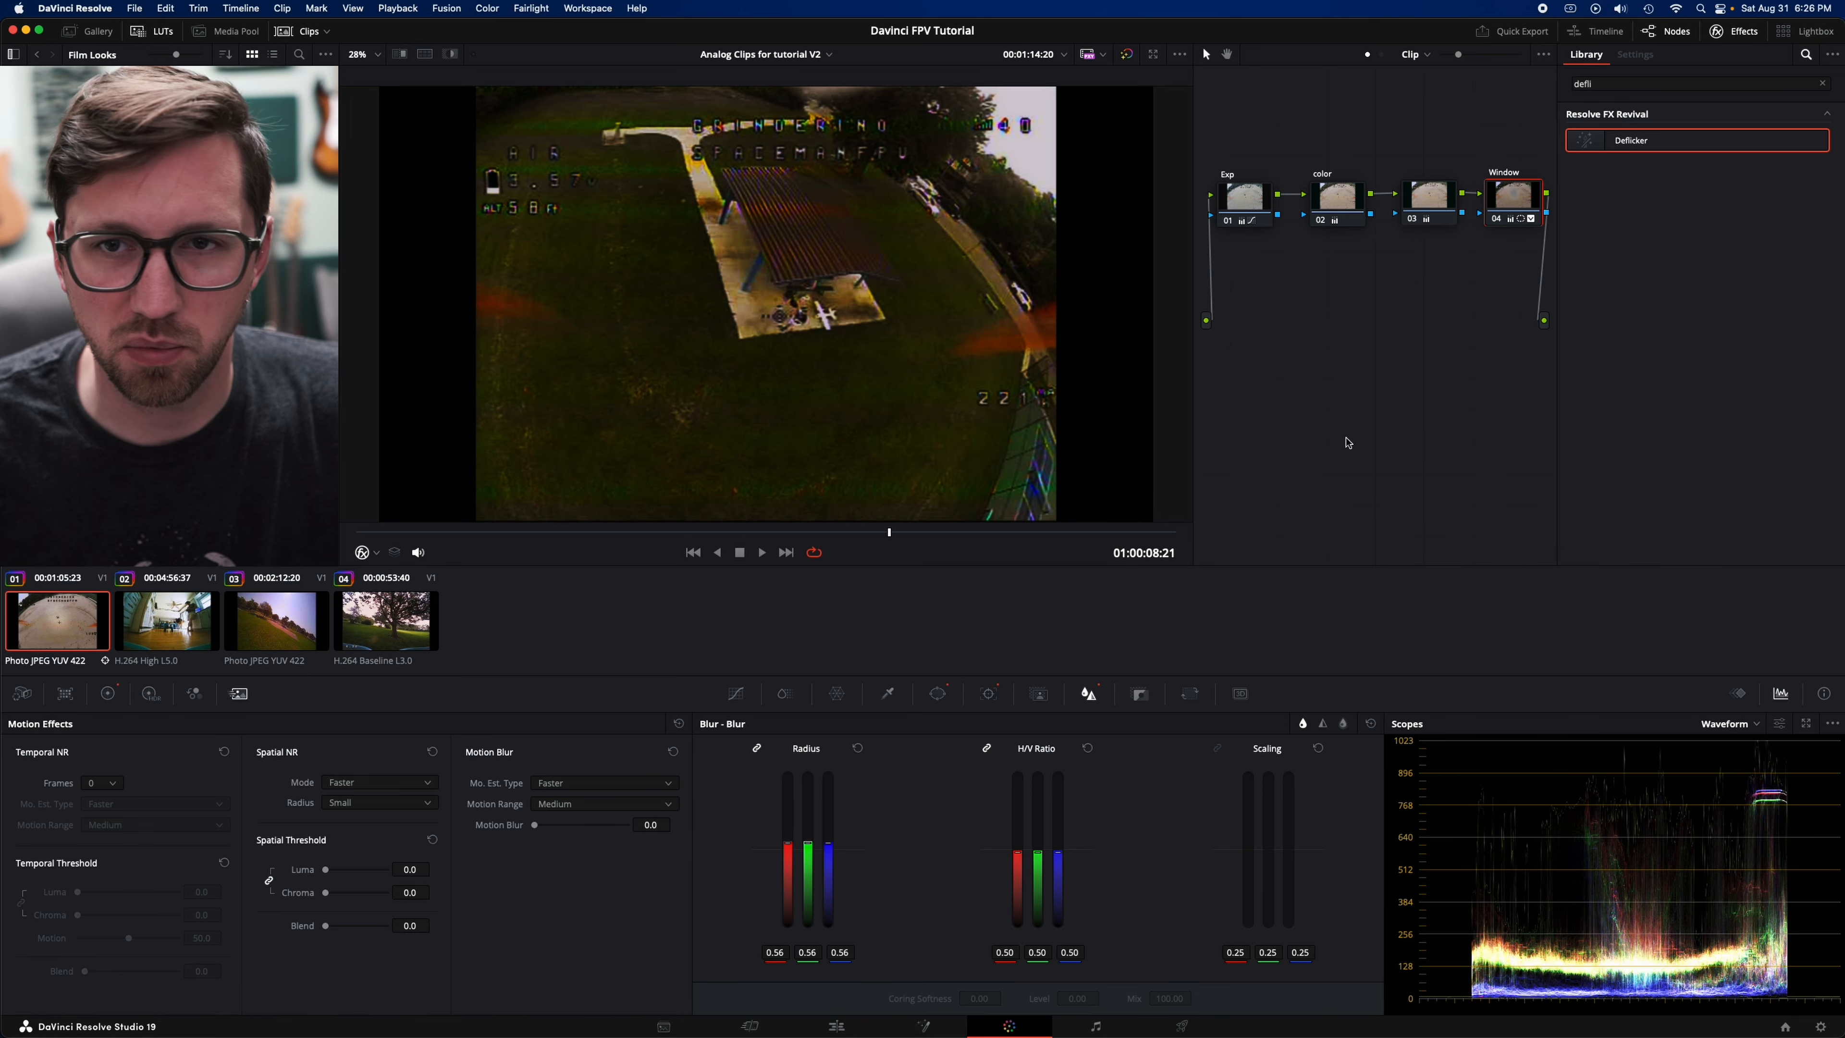
key(alt+s)
drag(1253, 258, 1282, 344)
drag(1635, 141, 1280, 339)
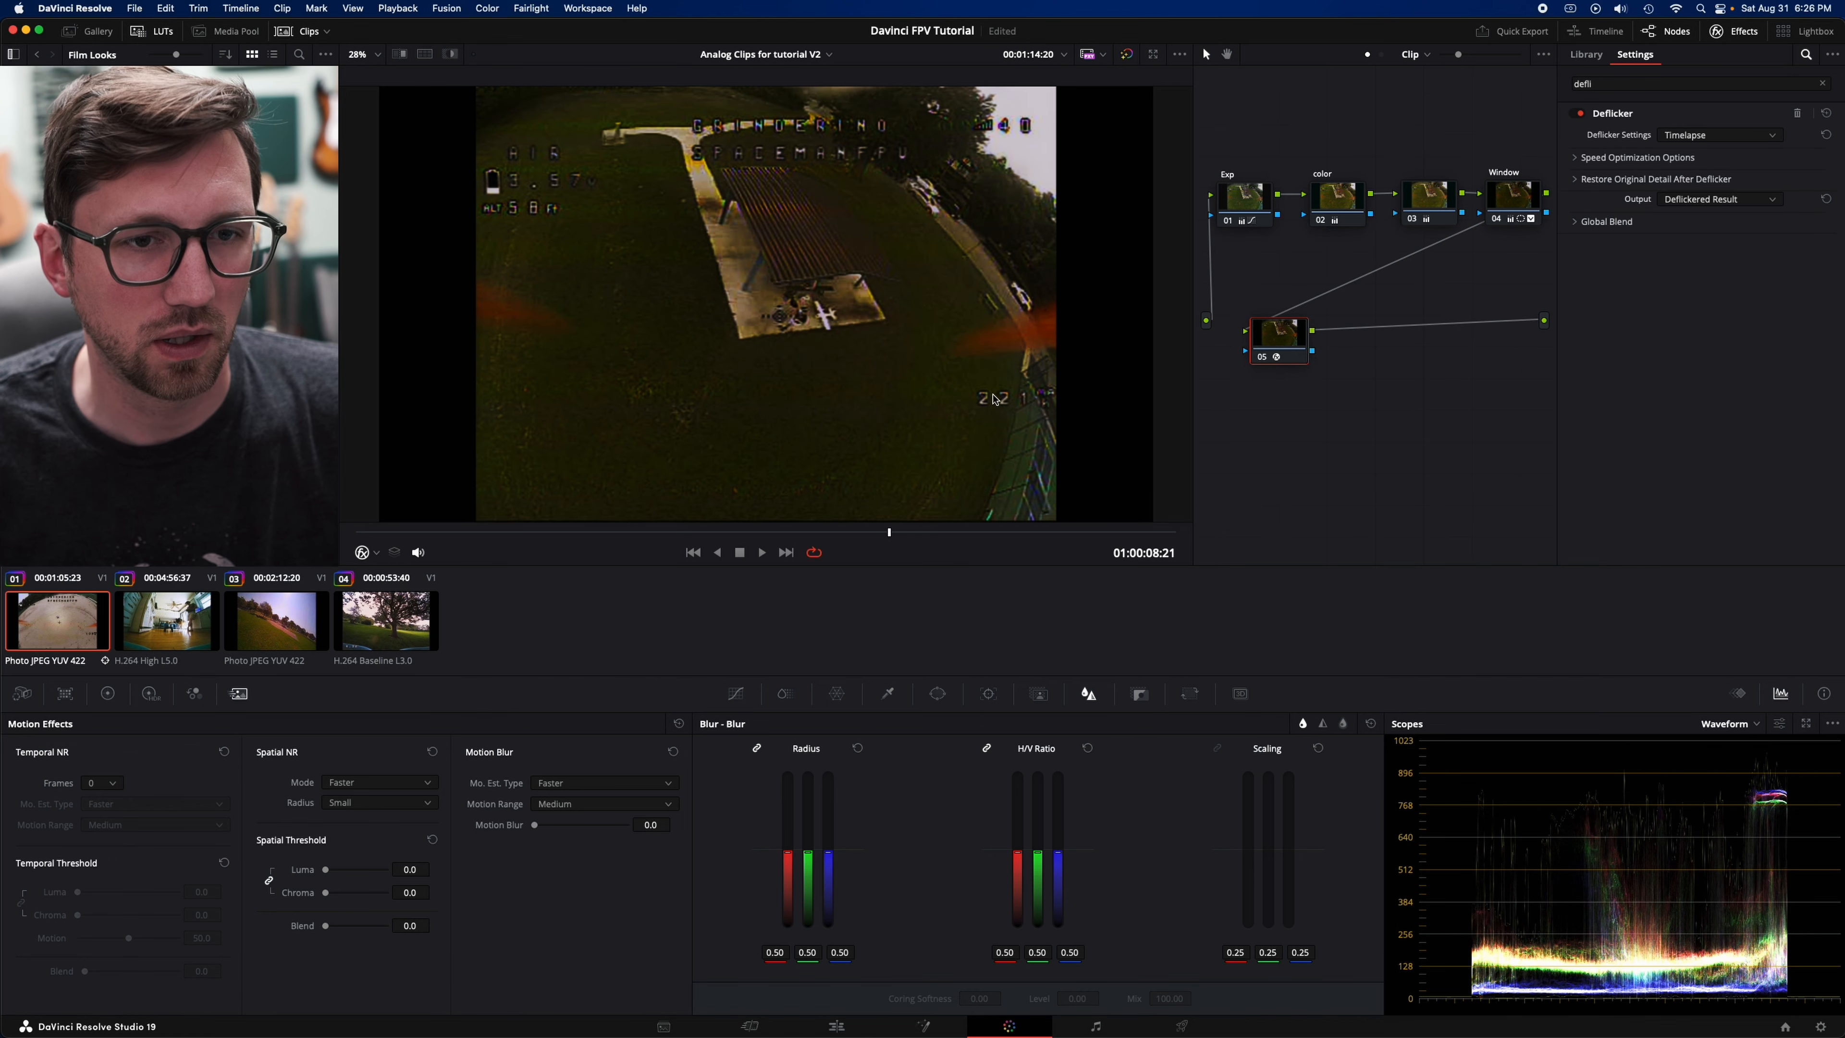
- Compare the Deflicker node off and on at the pavilion frame and play short stretches of the clip
drag(1265, 338, 1259, 322)
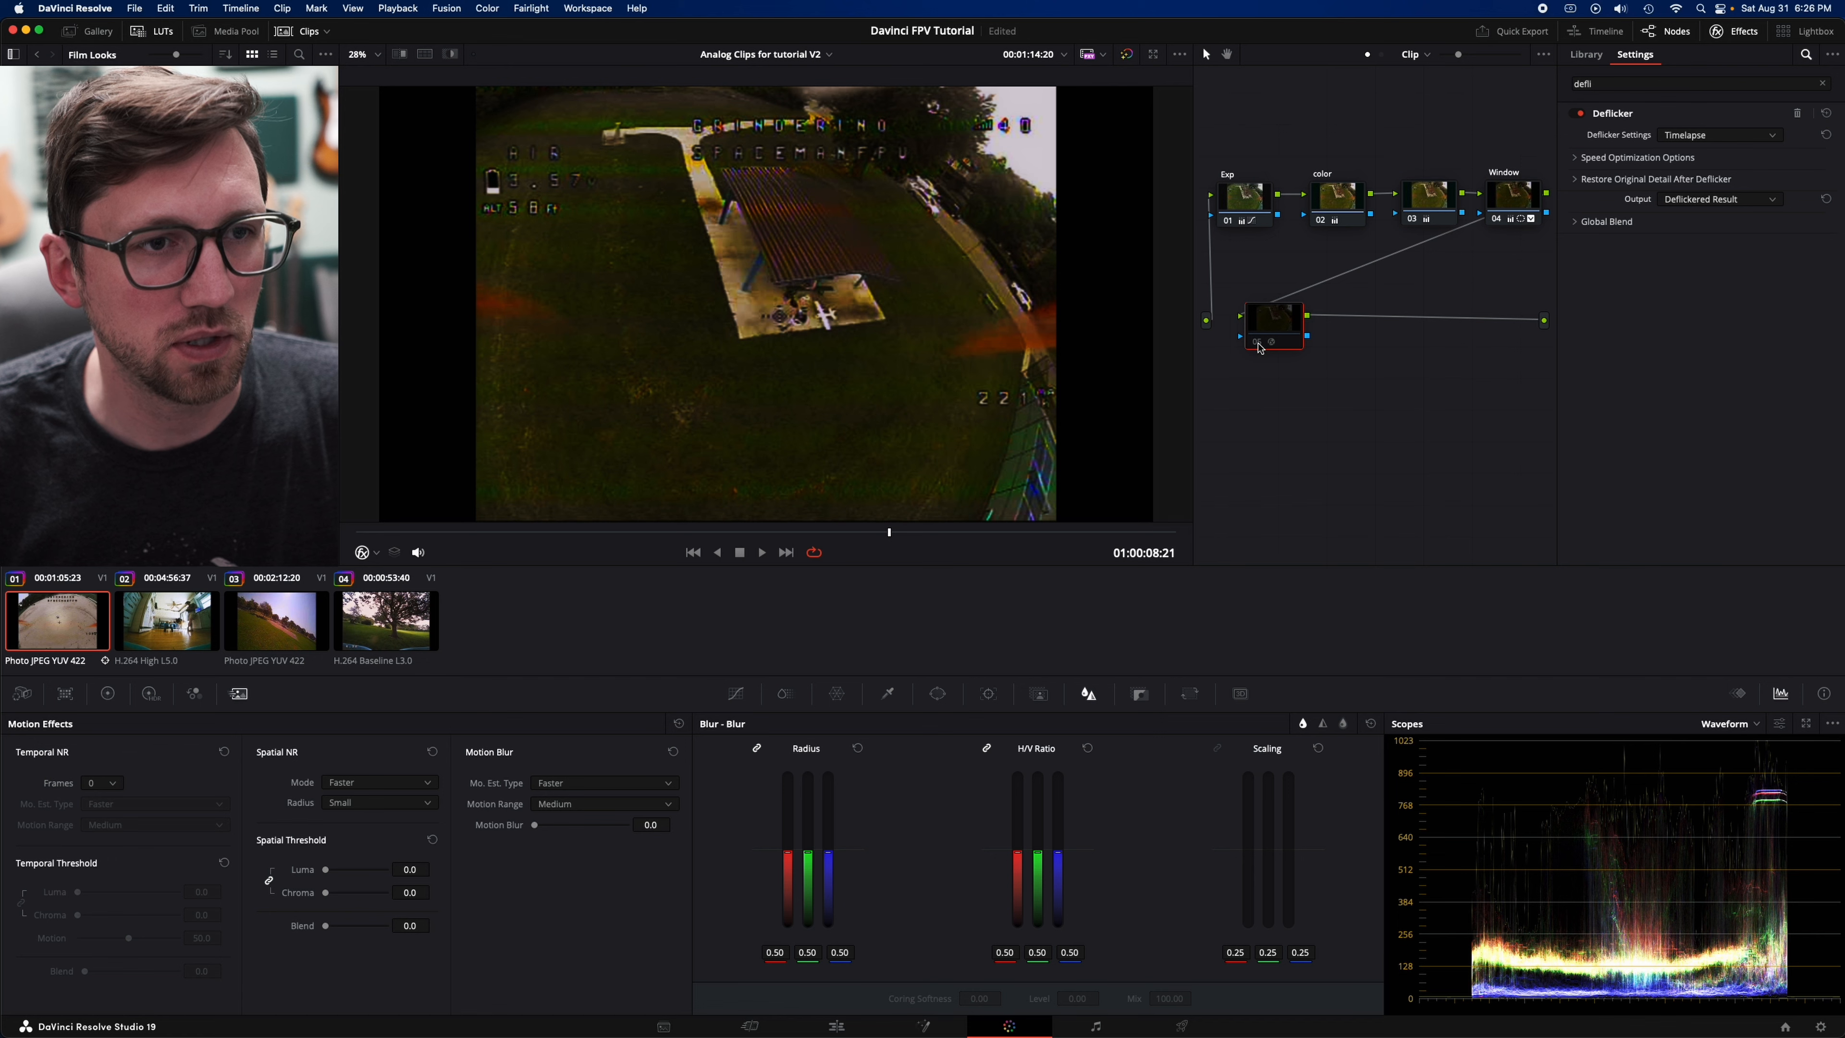
drag(1262, 335, 1253, 327)
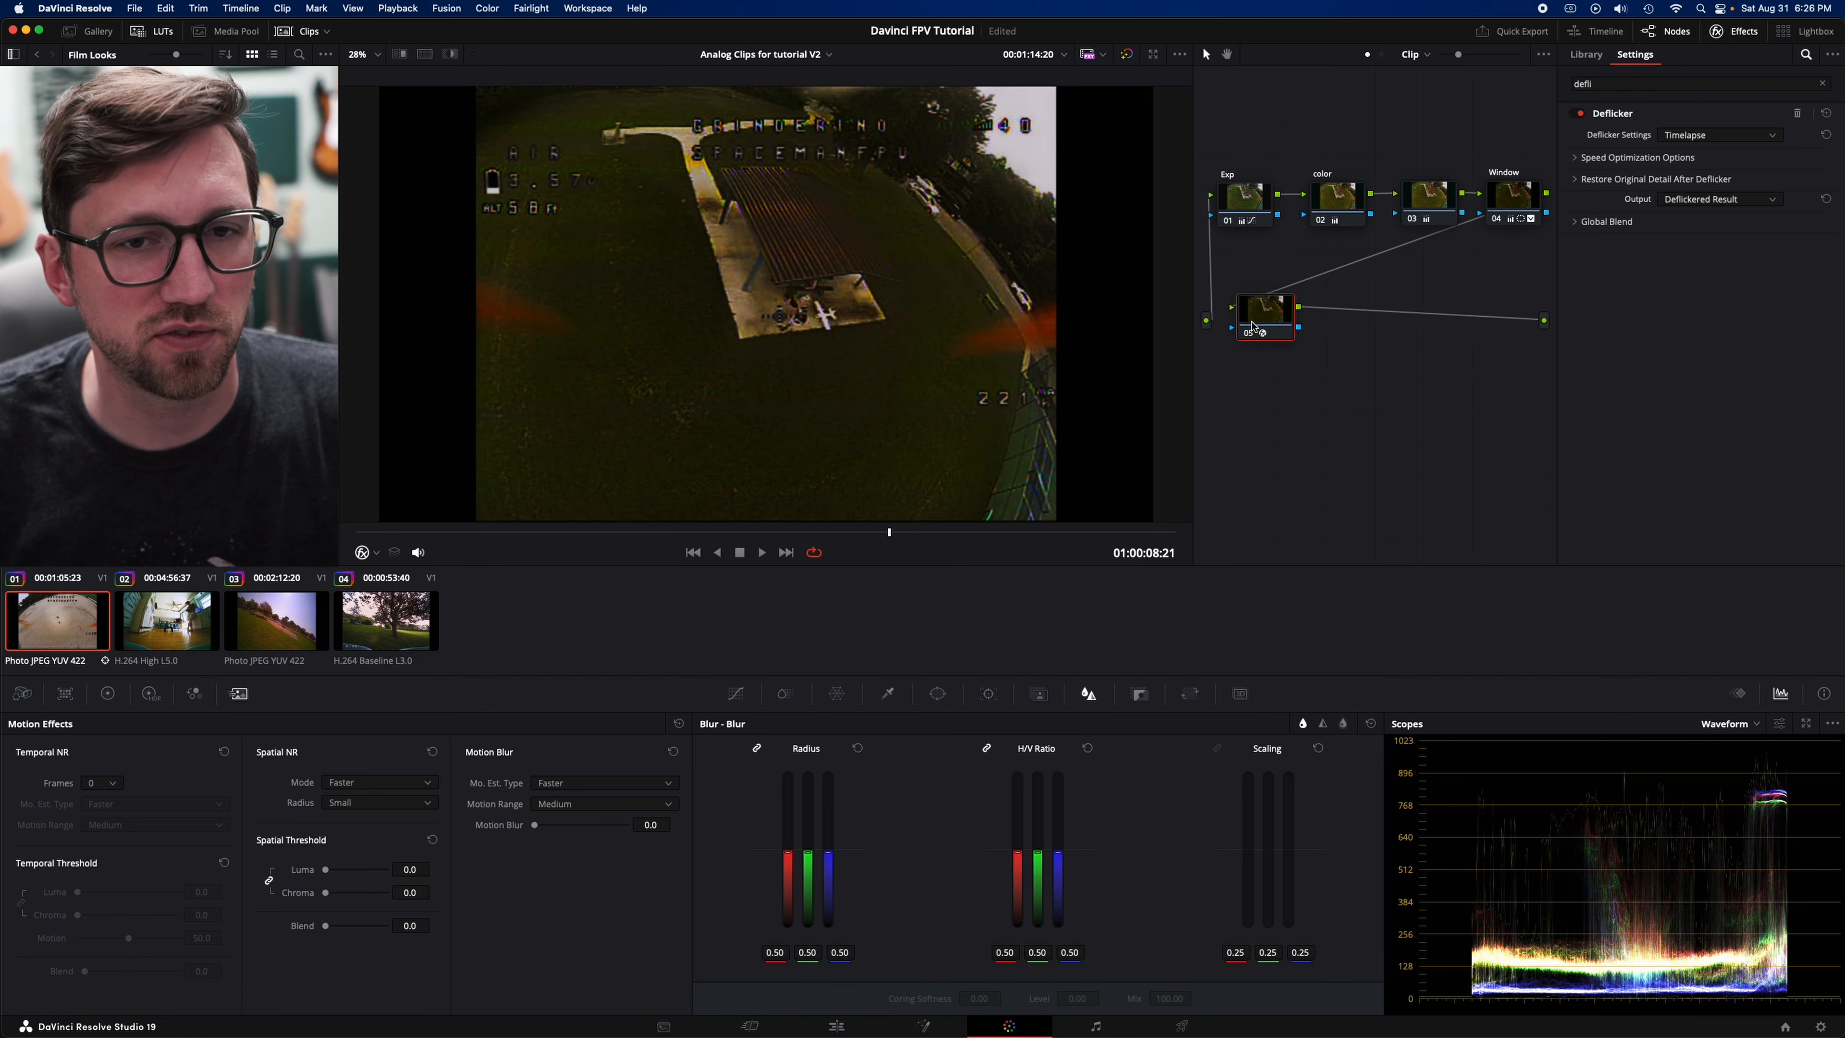
key(space)
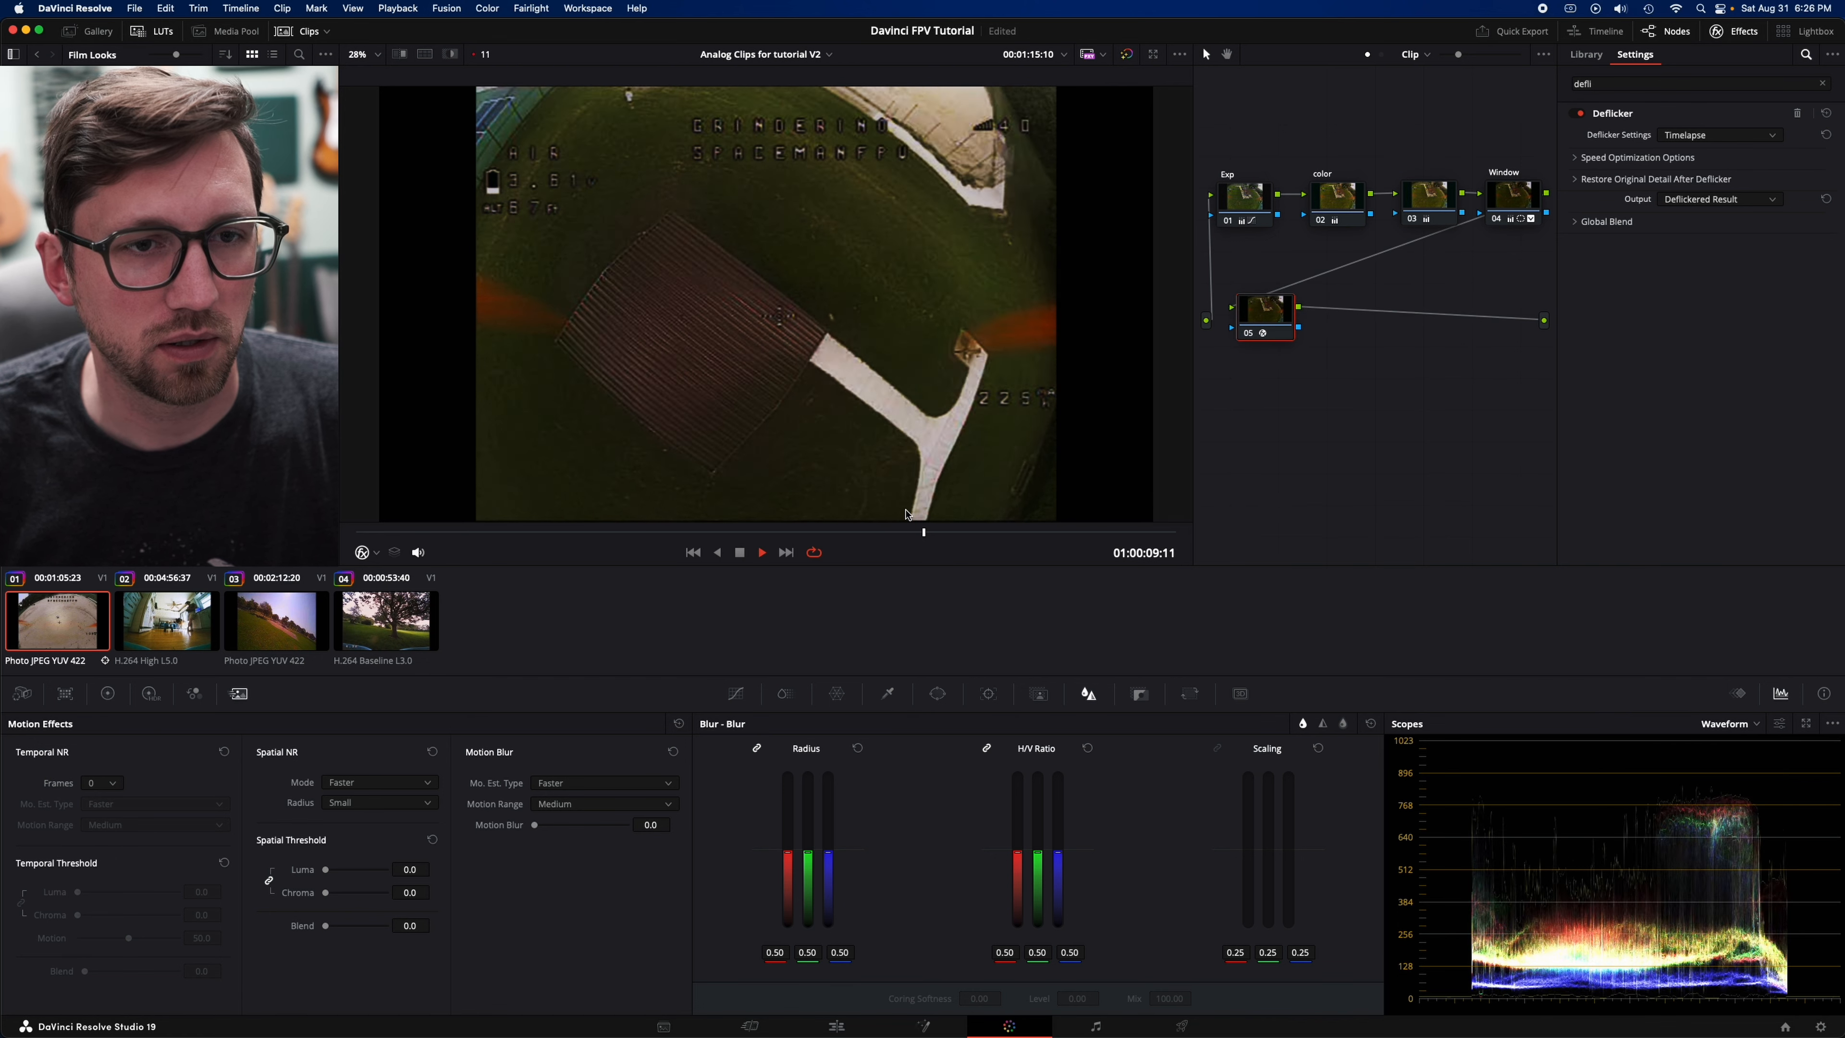
key(space)
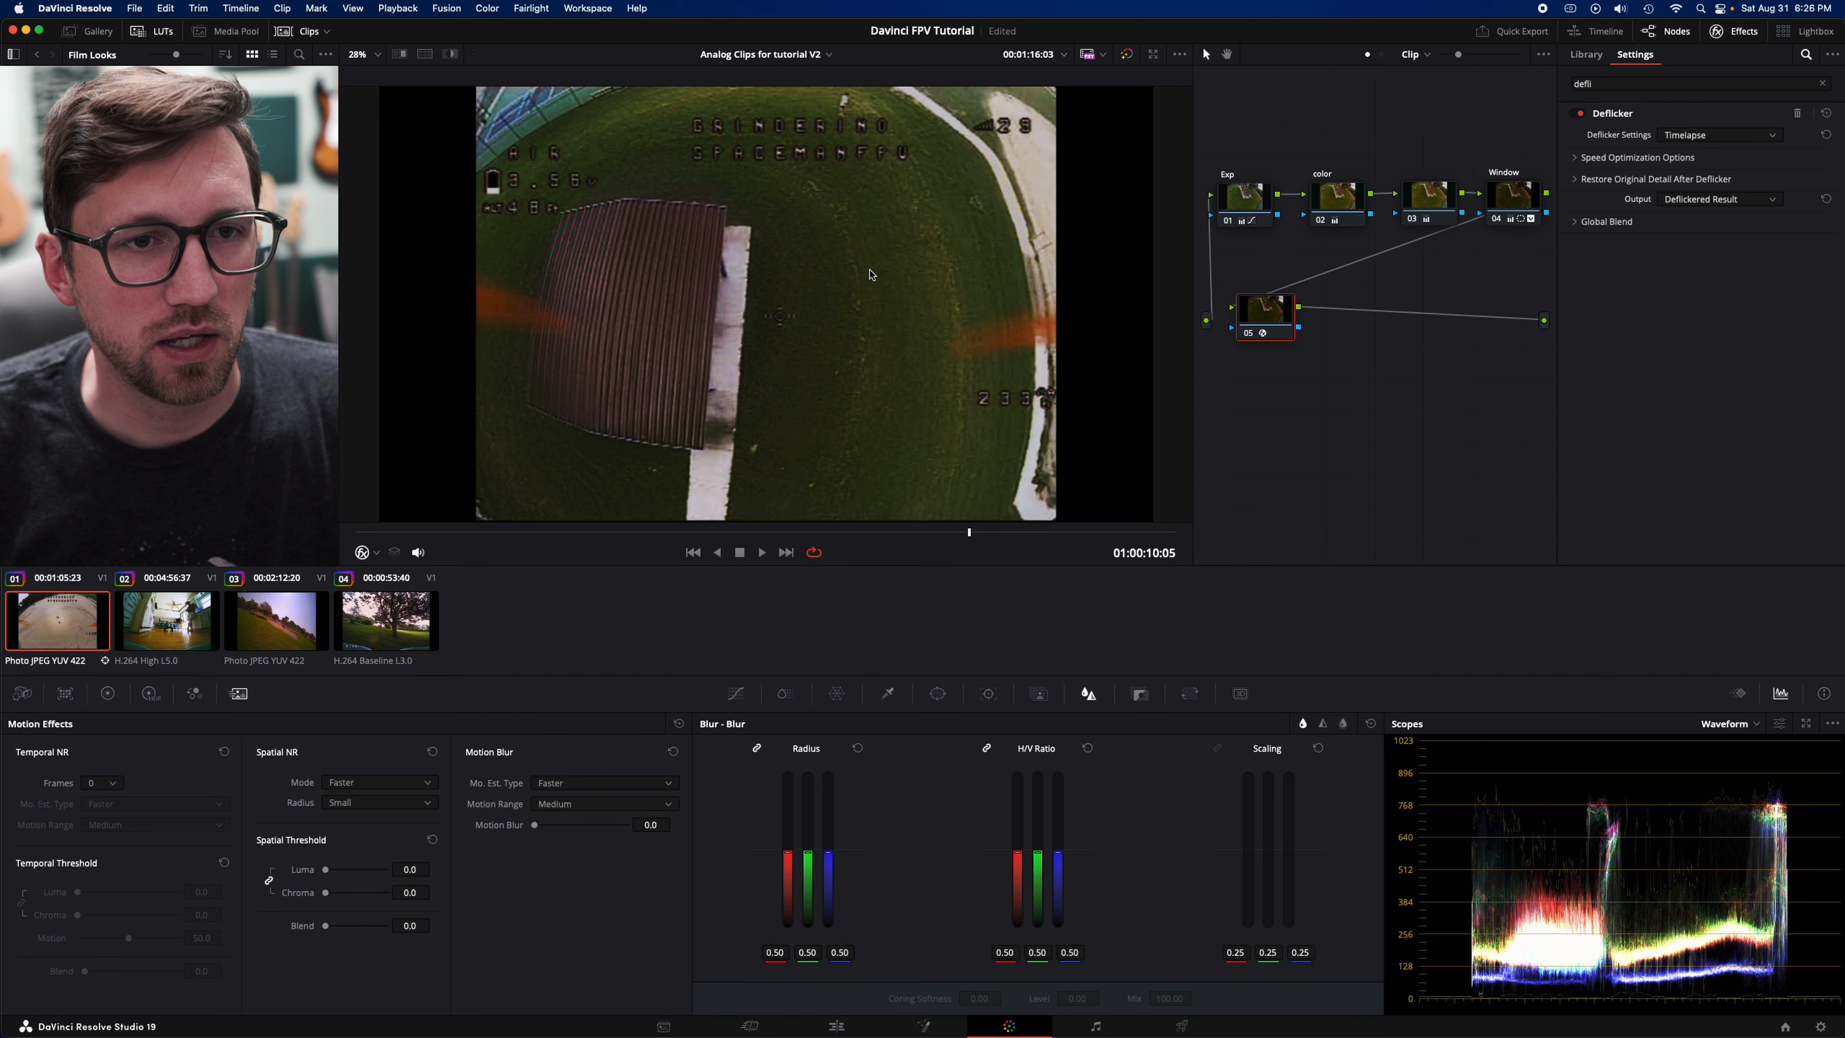
key(space)
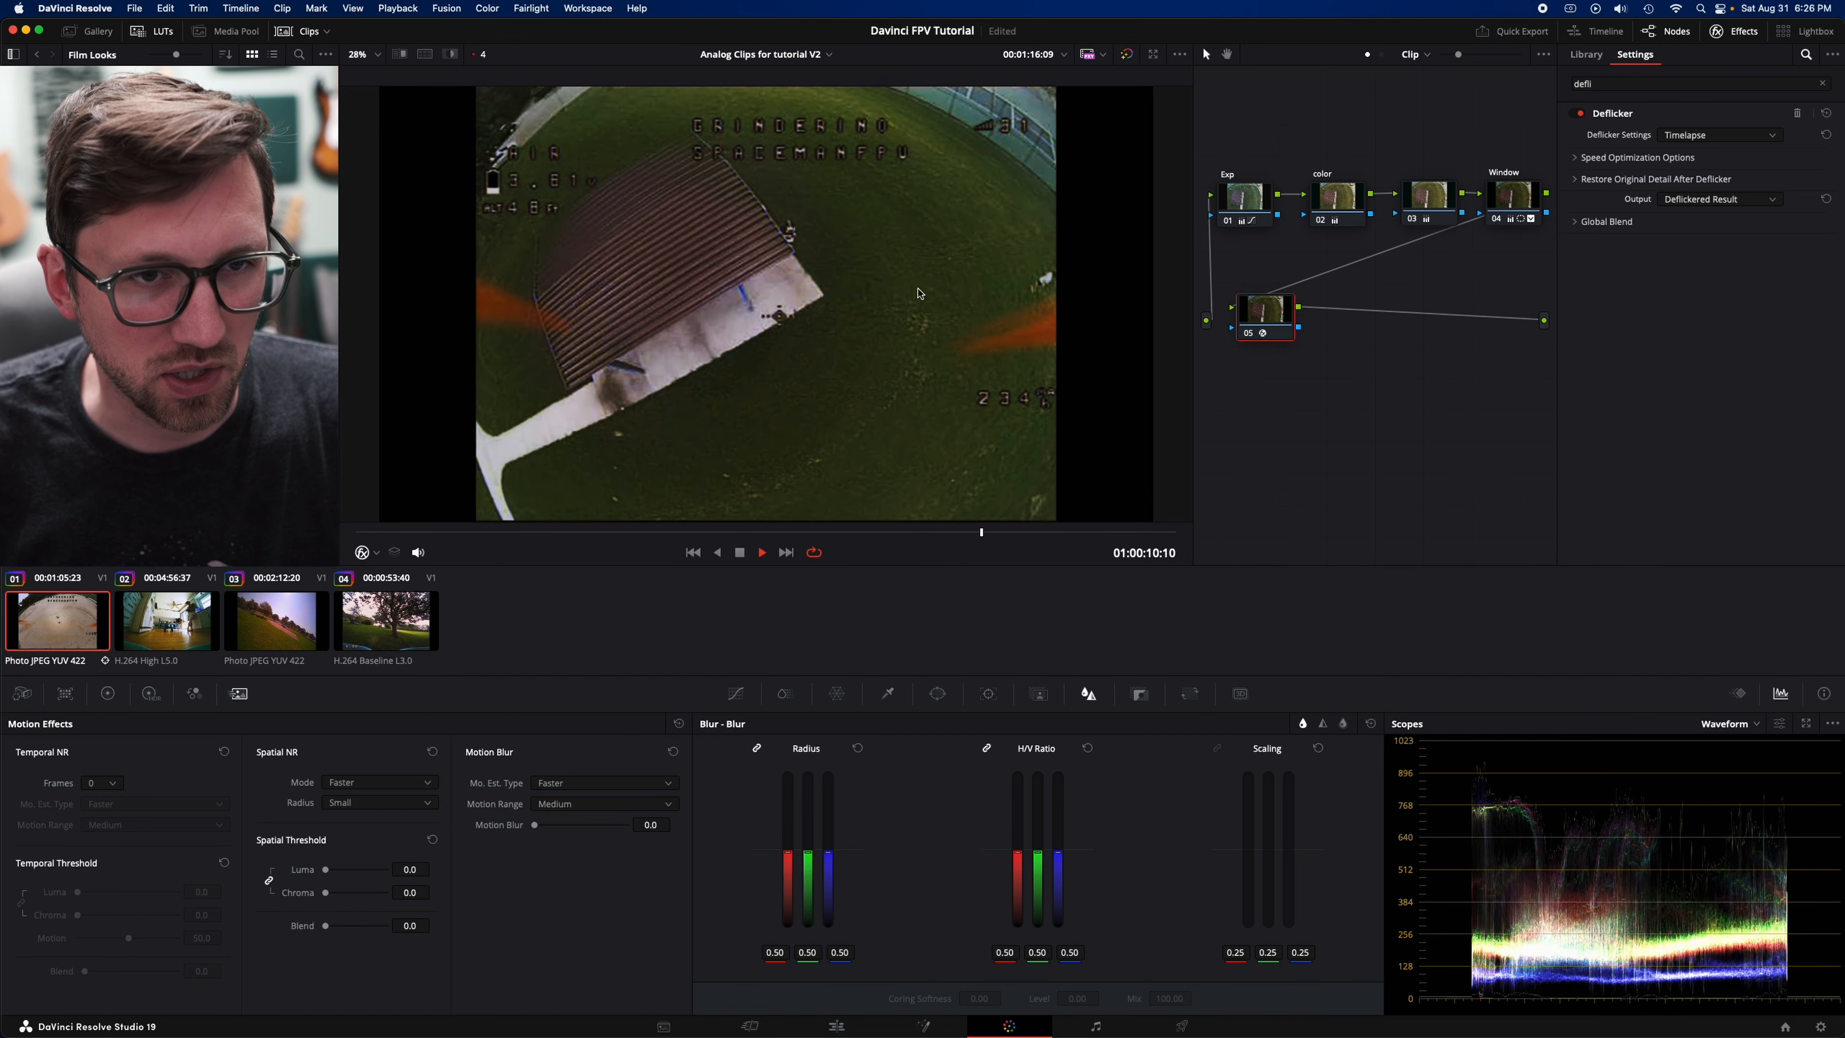
key(space)
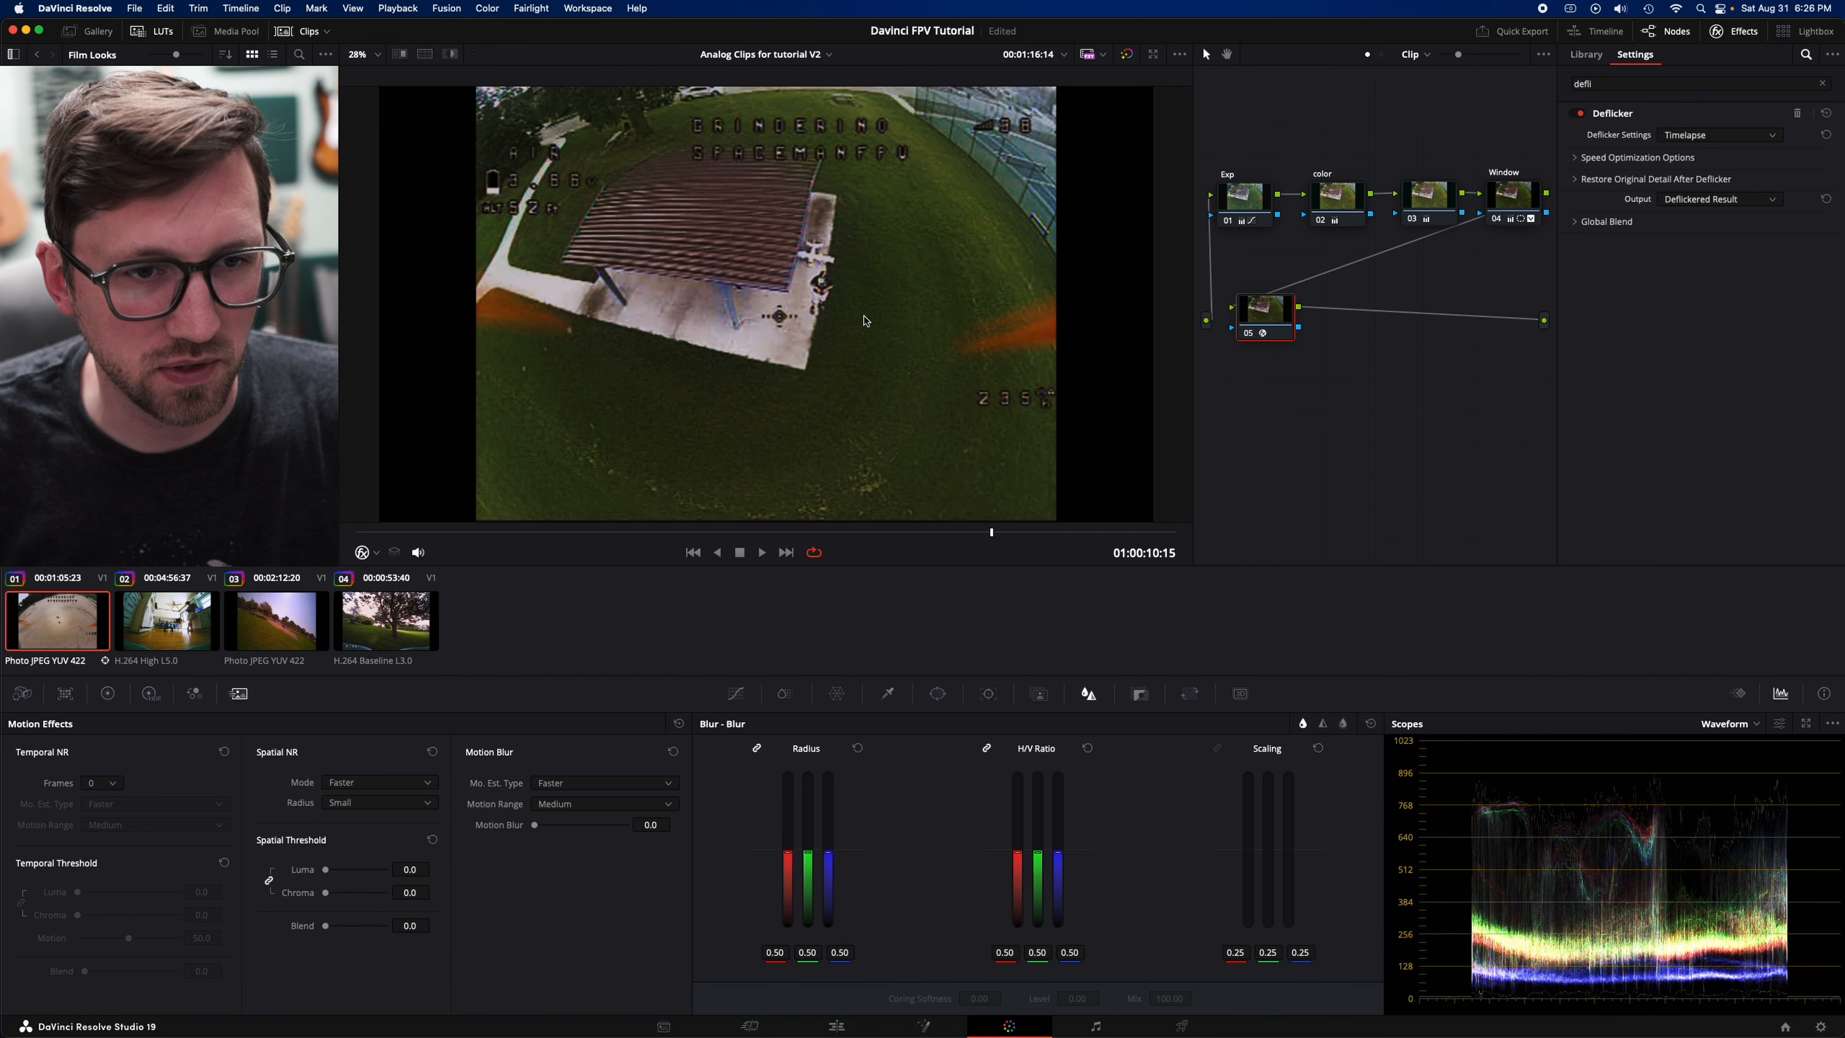
- Go back to the dirt field frame at 01:00:03:05 and compare the Deflicker node off and on, leaving it enabled
drag(767, 533, 549, 534)
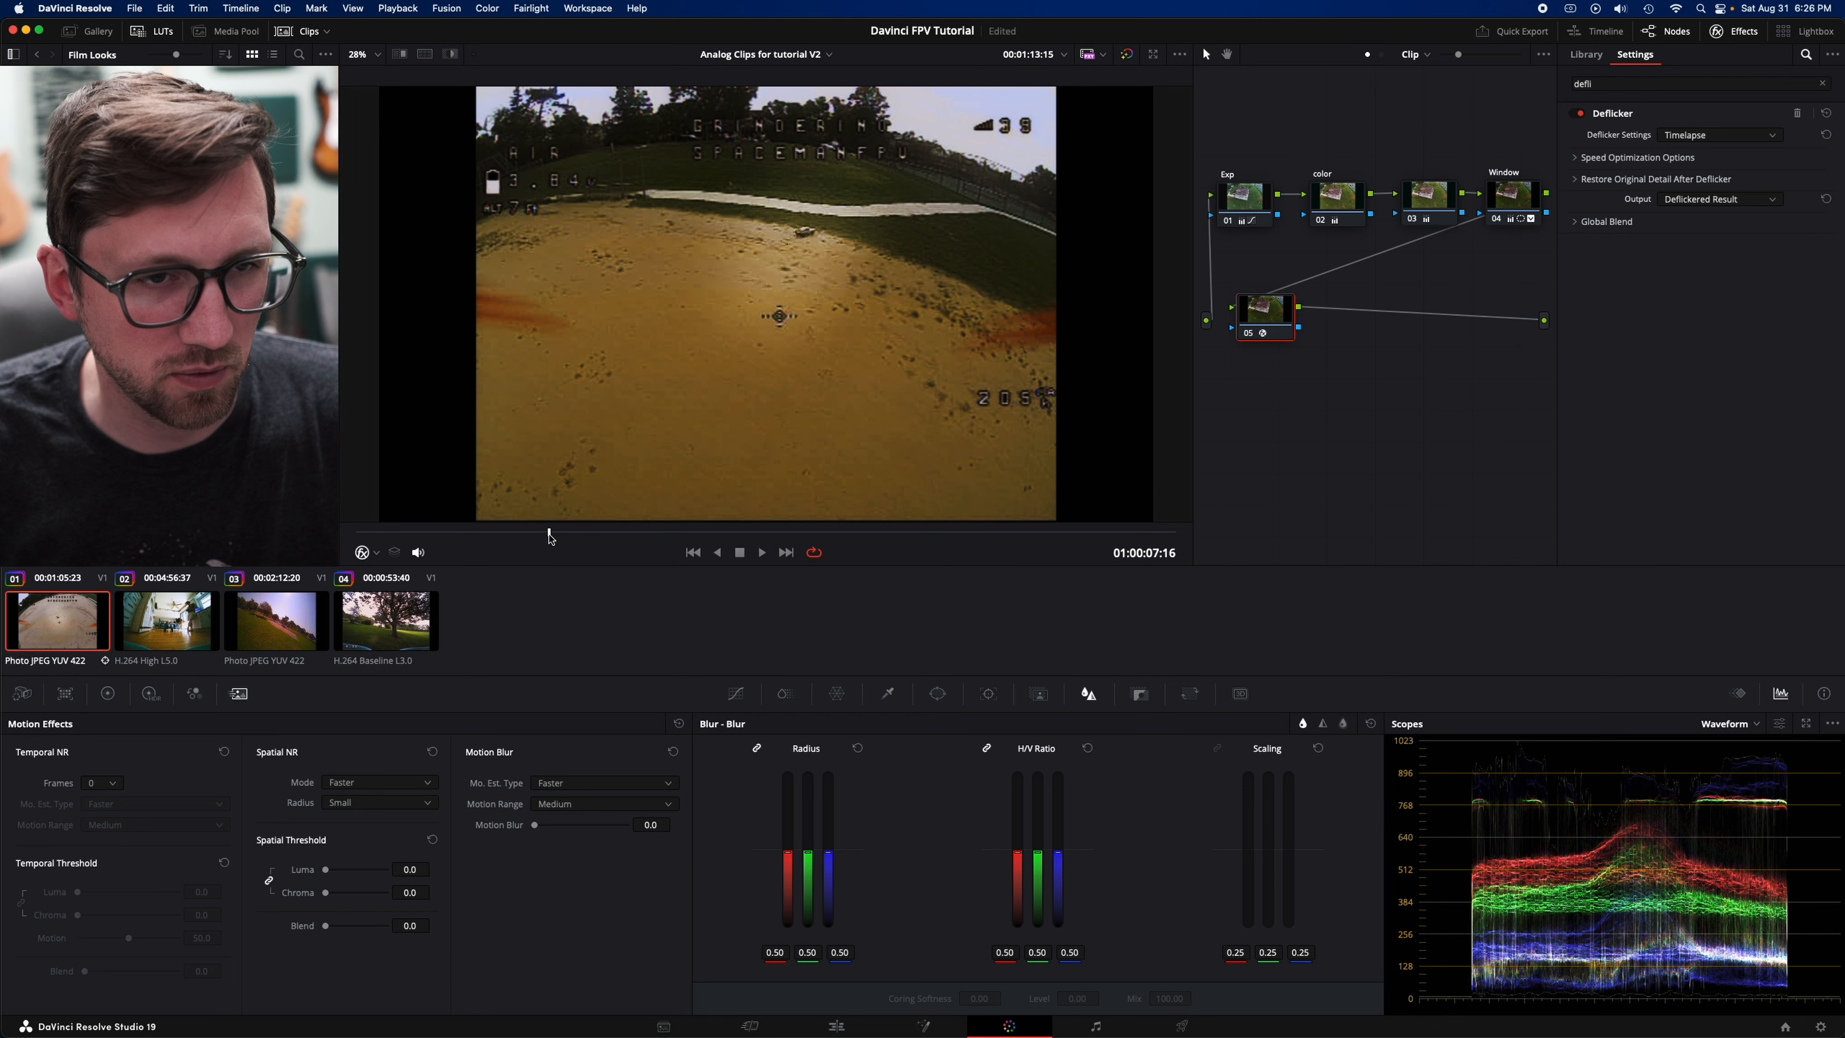
click(1251, 339)
click(1250, 339)
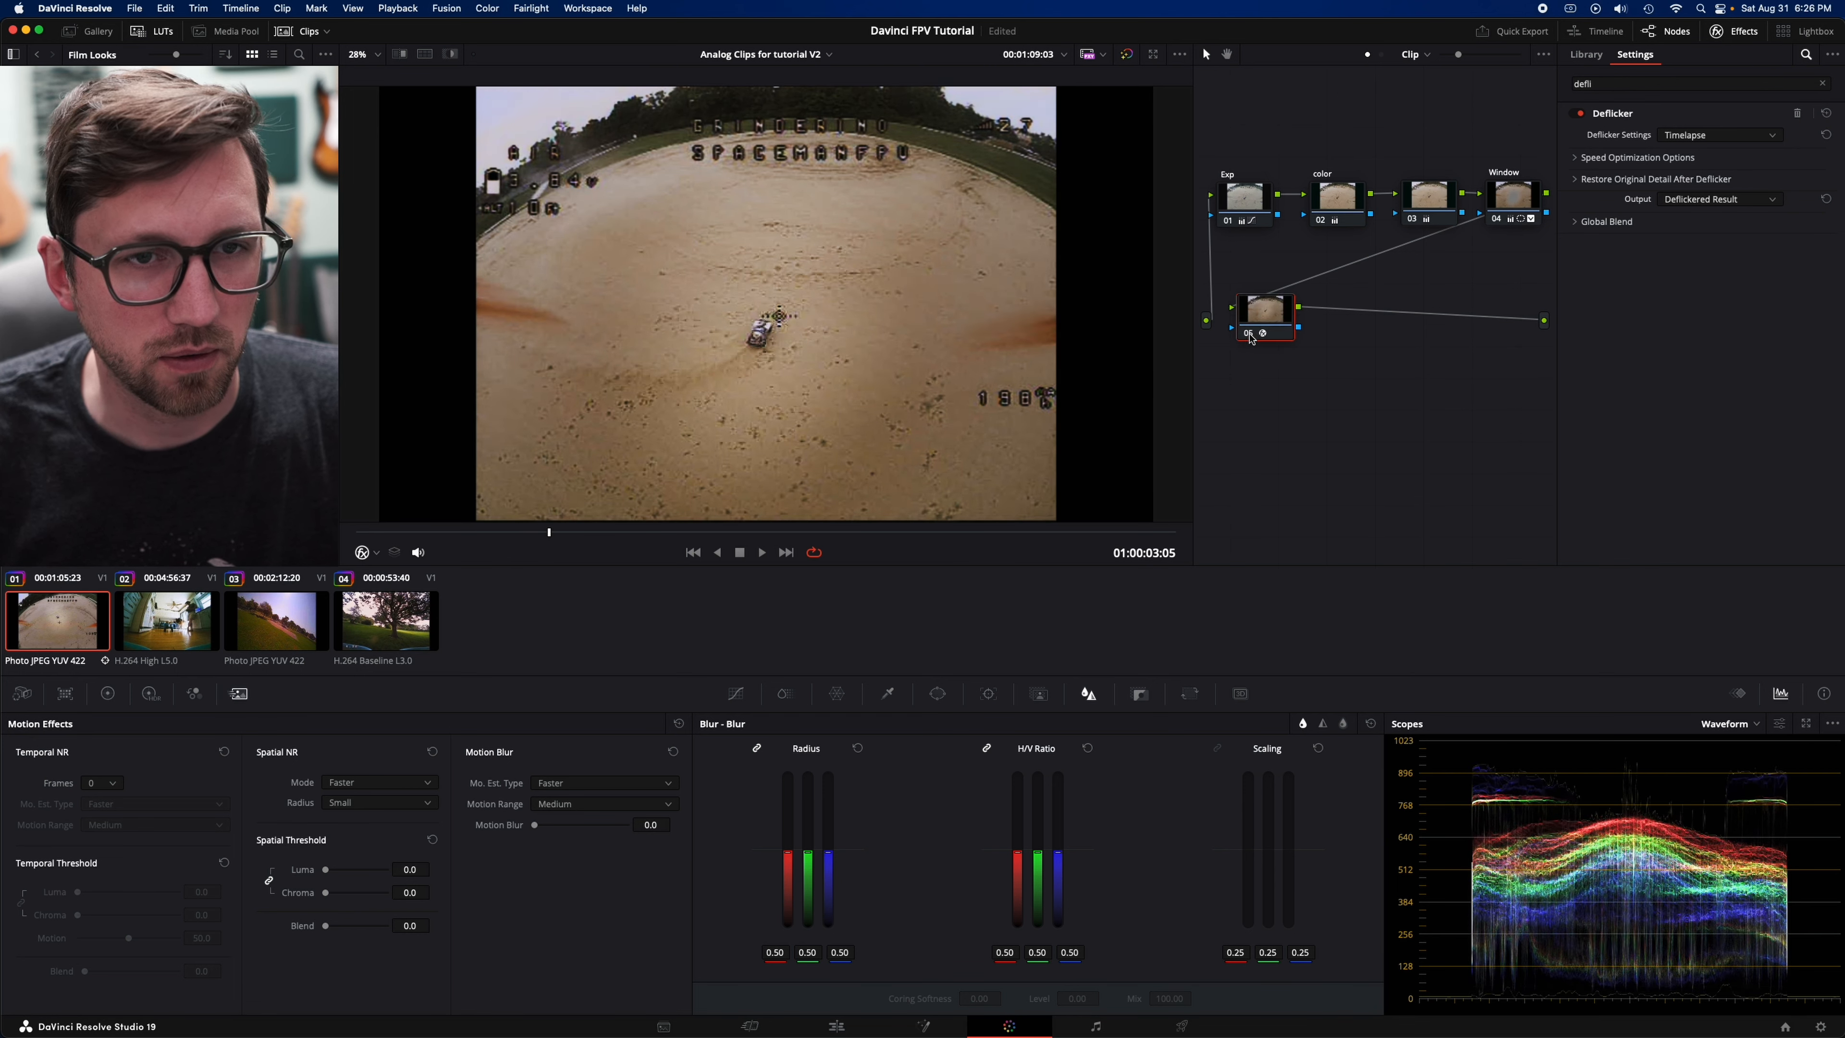
click(1251, 339)
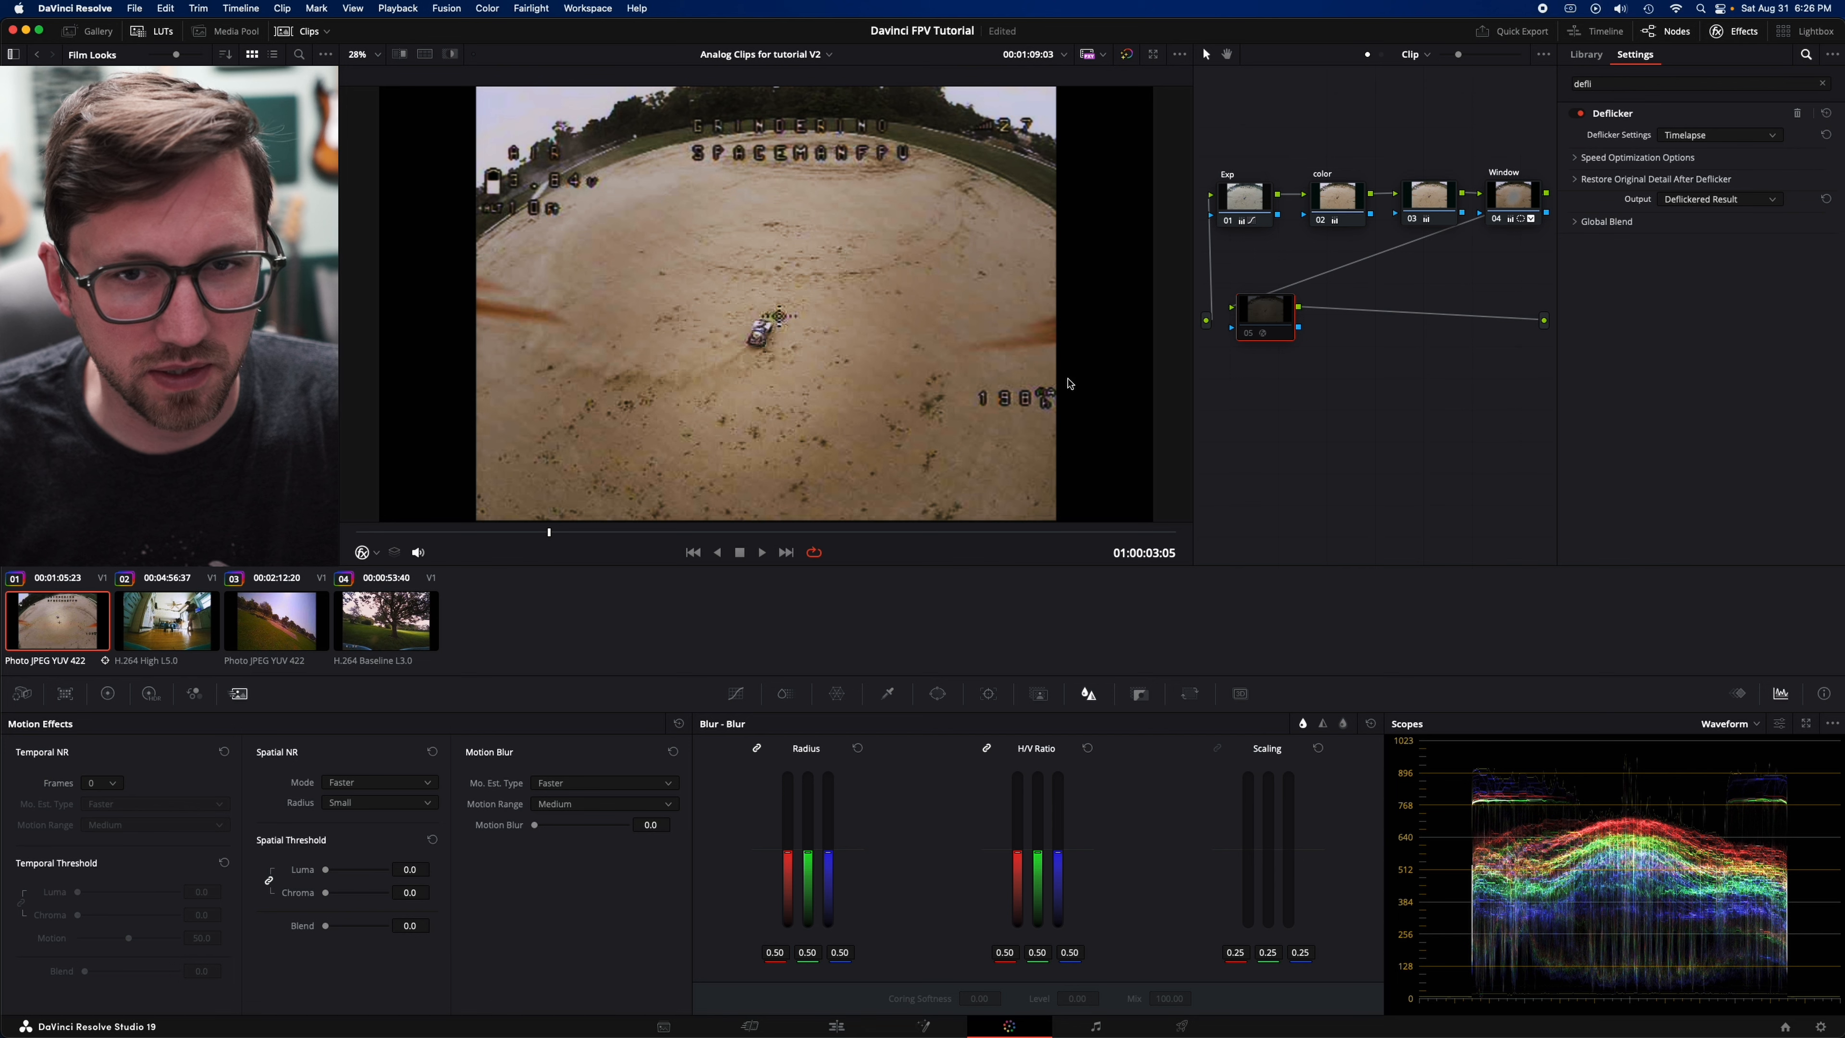
click(1250, 339)
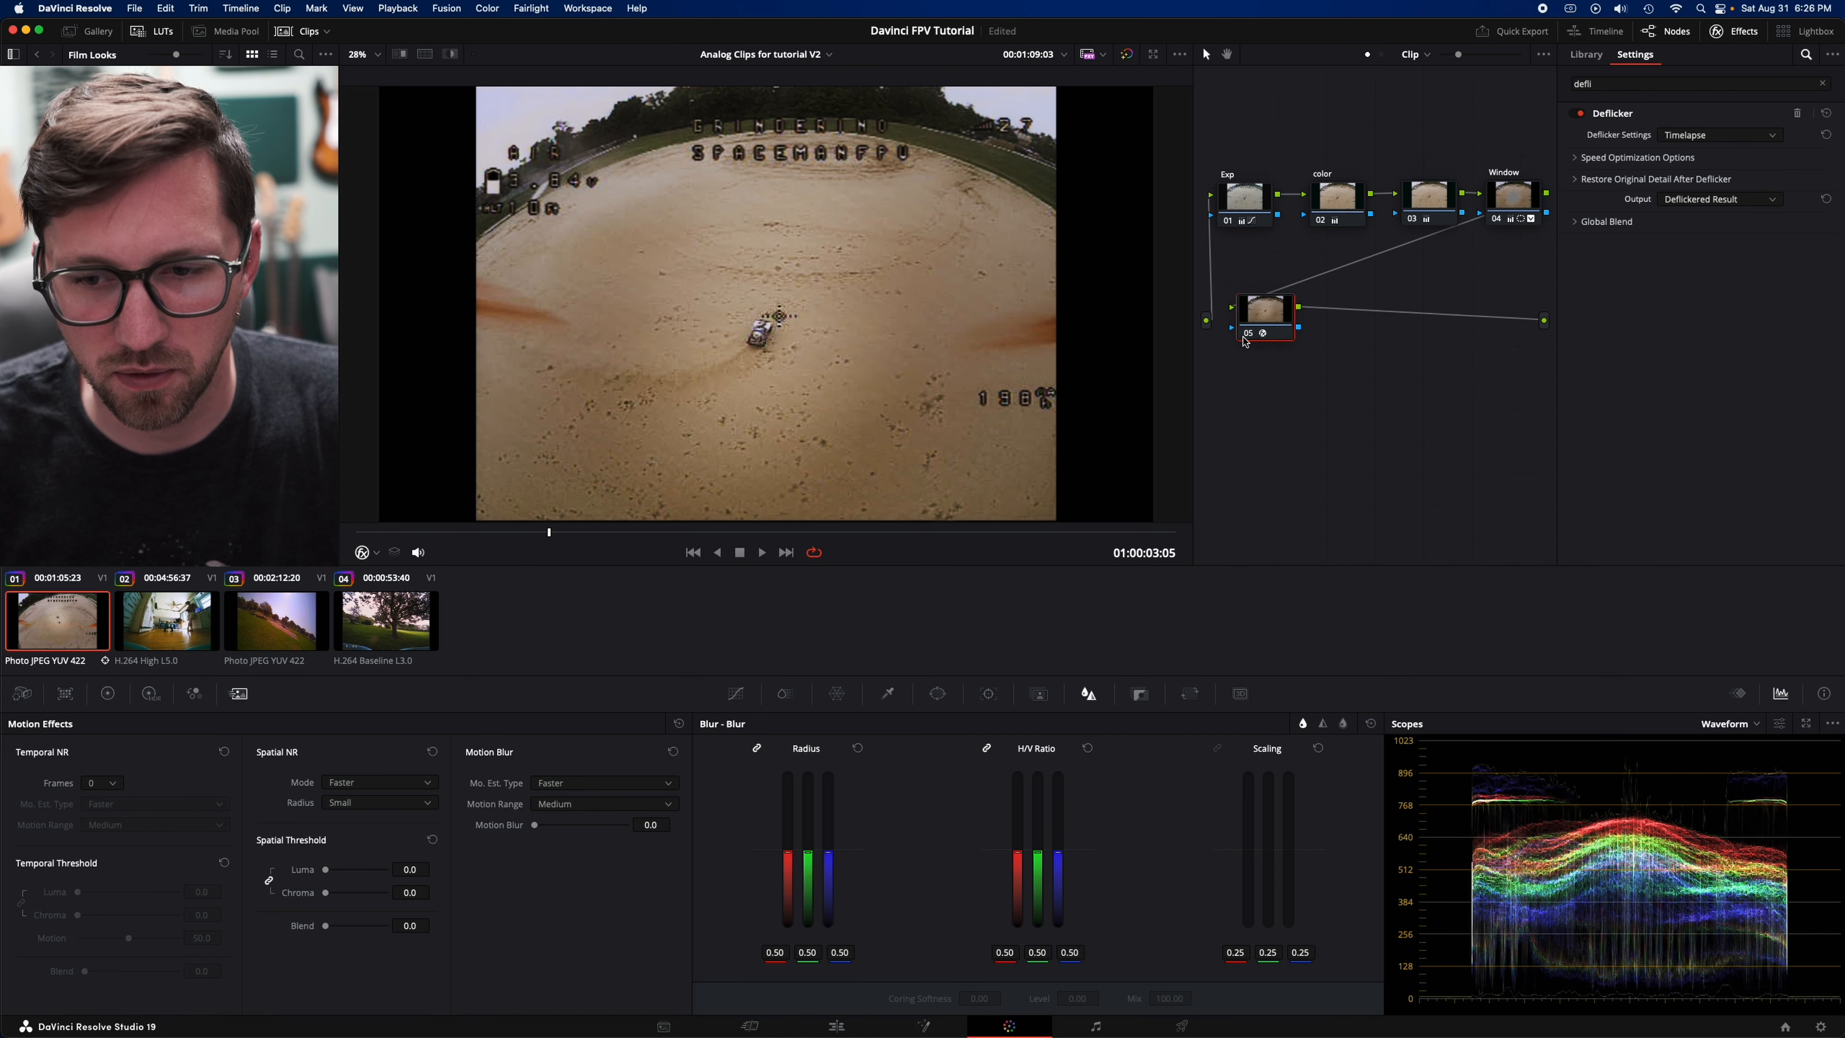
click(1245, 338)
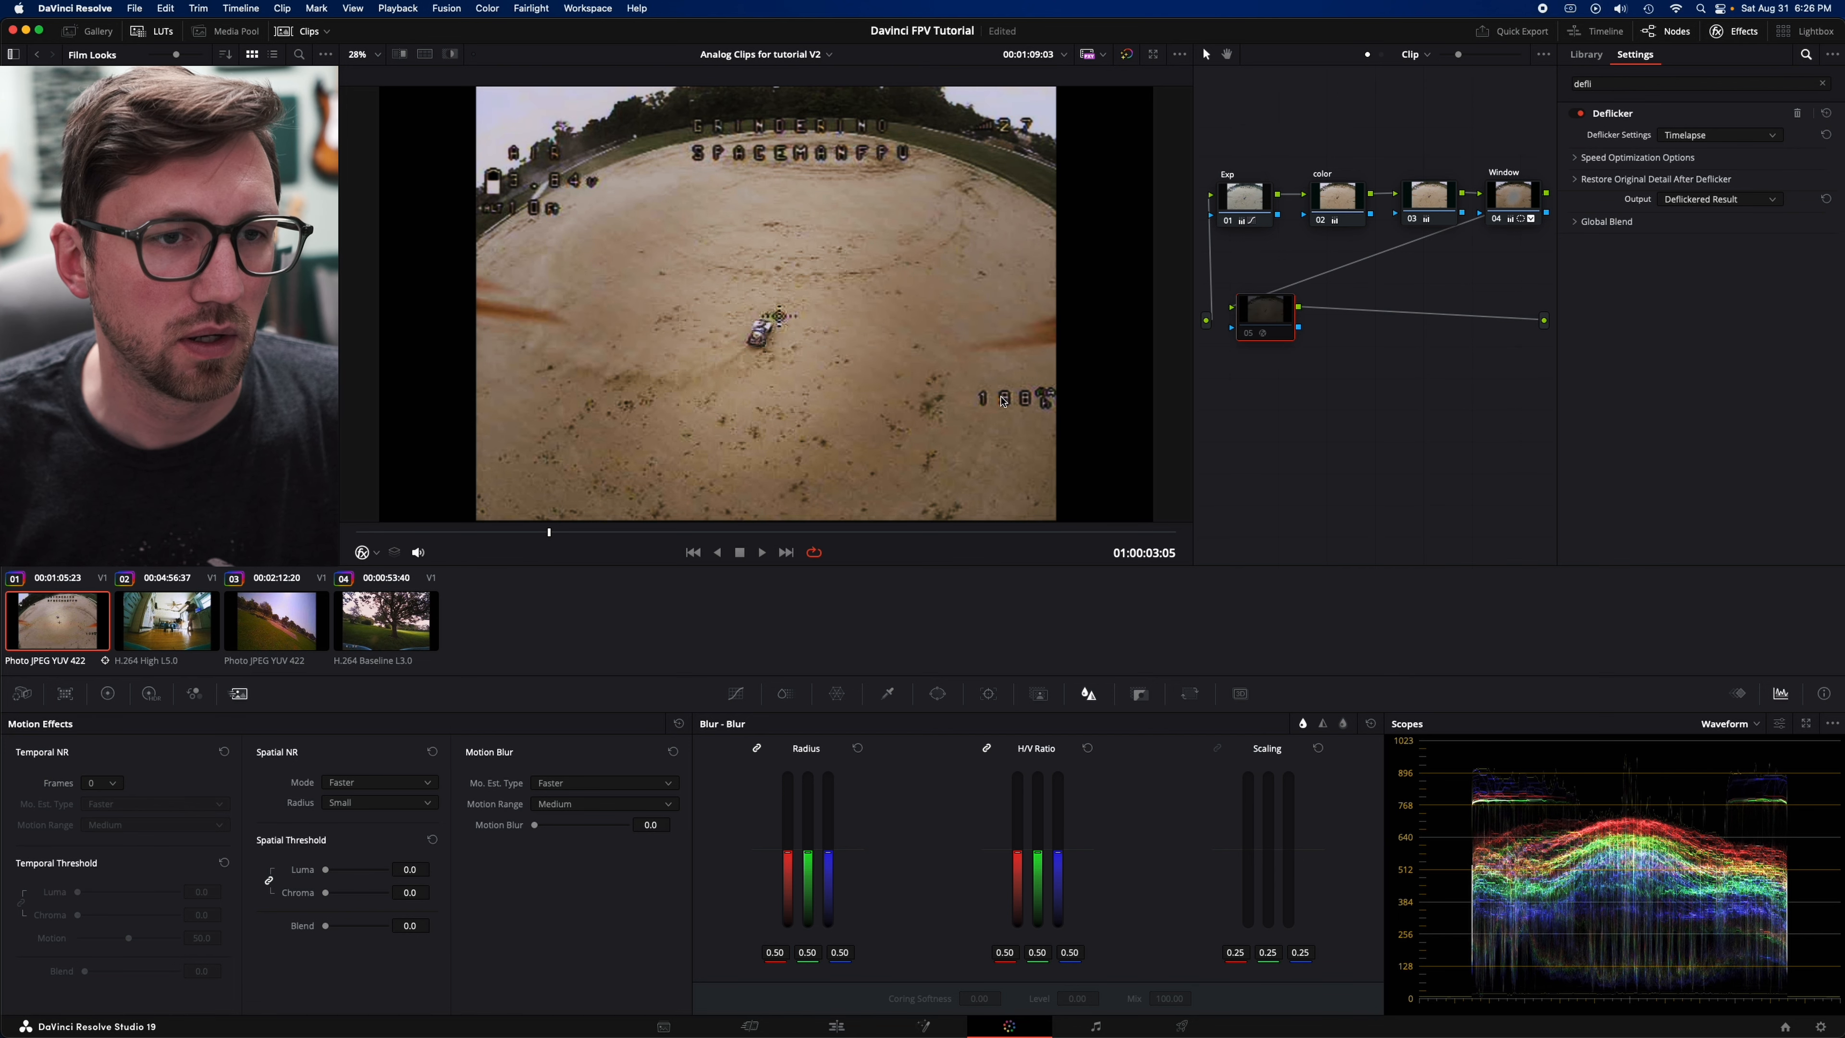
click(1251, 339)
- Set Deflicker Settings to Fluoro Light and compare the node off and on at several frames, leaving it enabled
click(1706, 139)
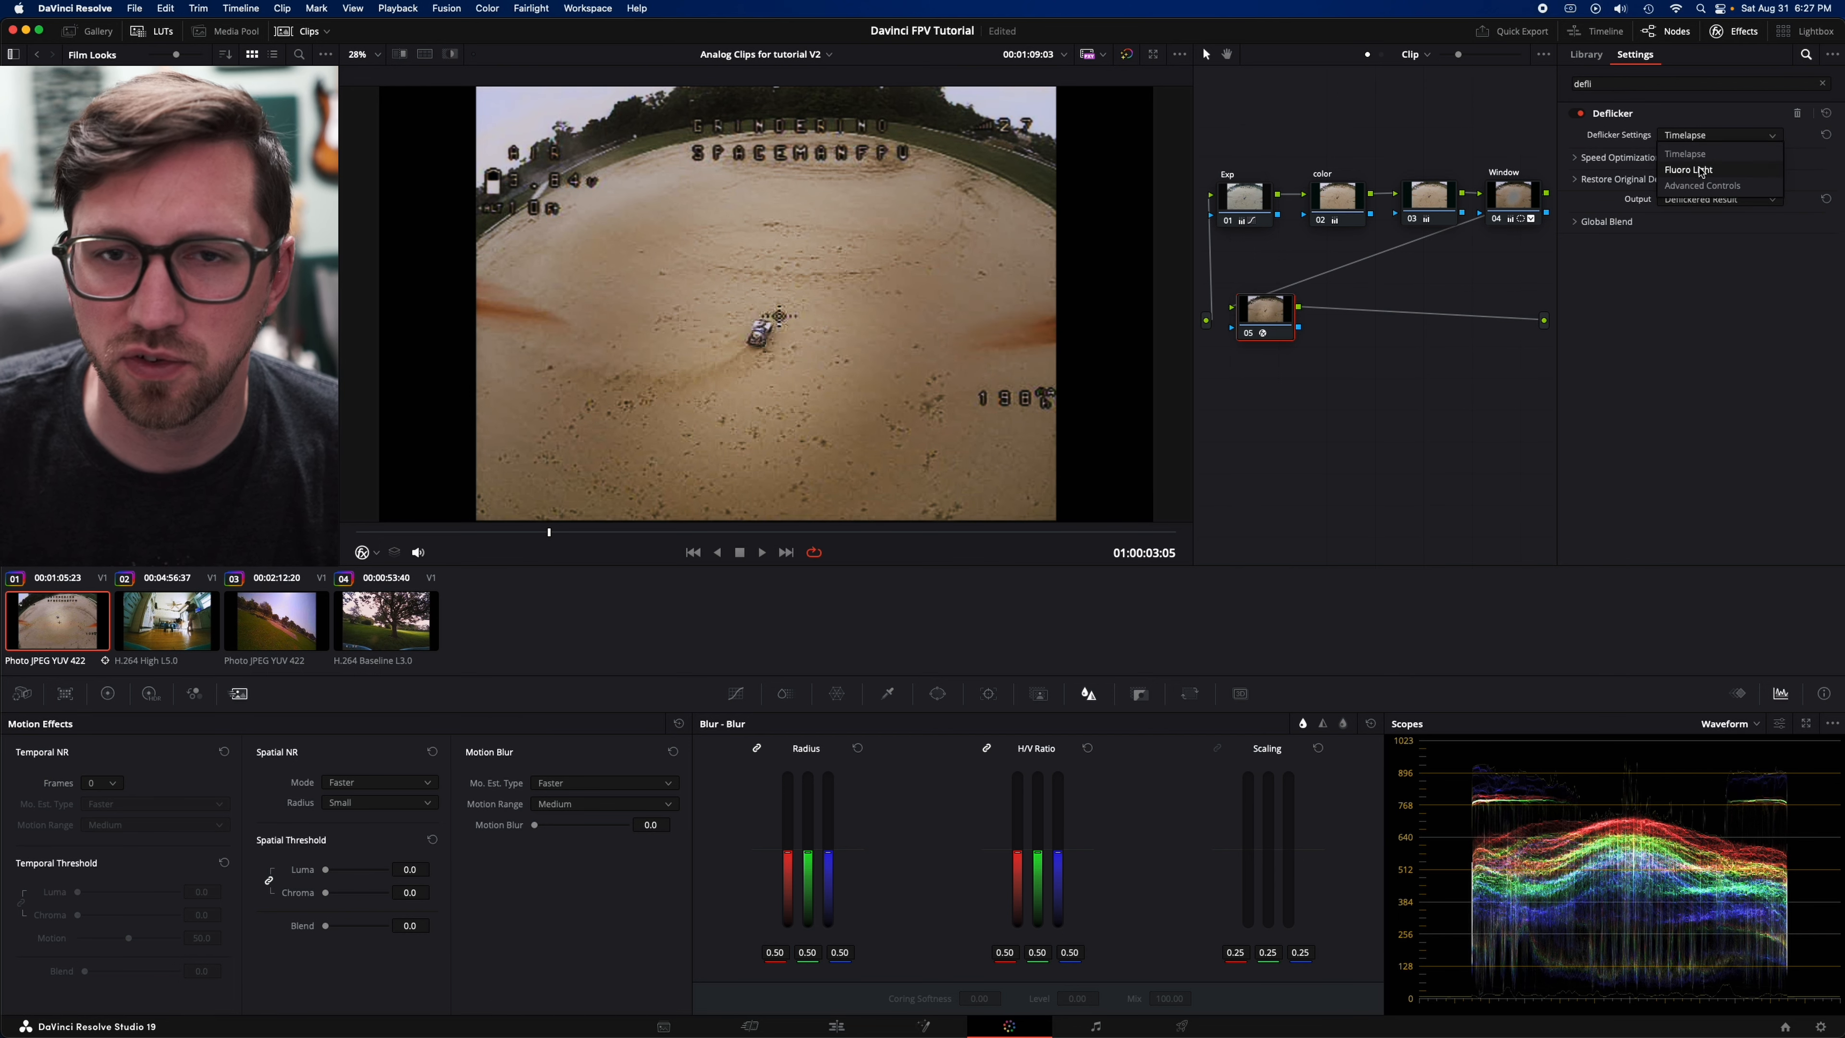
click(1700, 170)
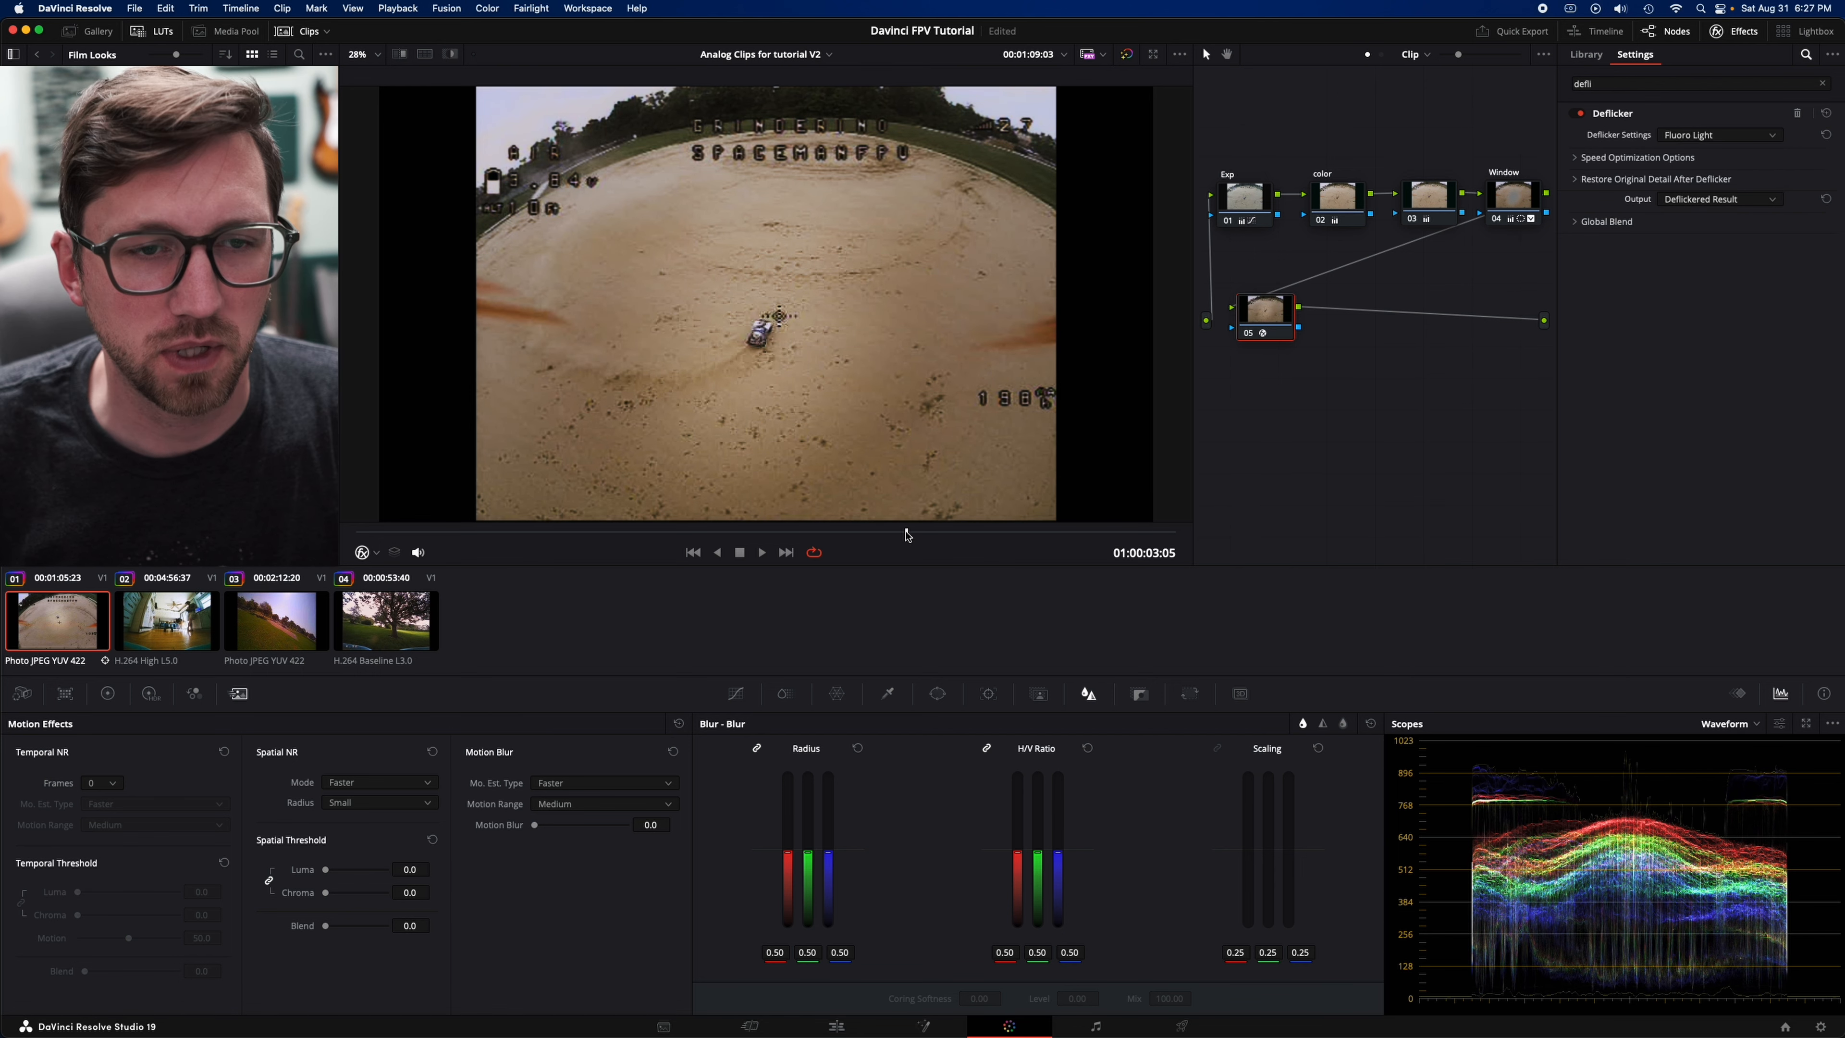
click(907, 533)
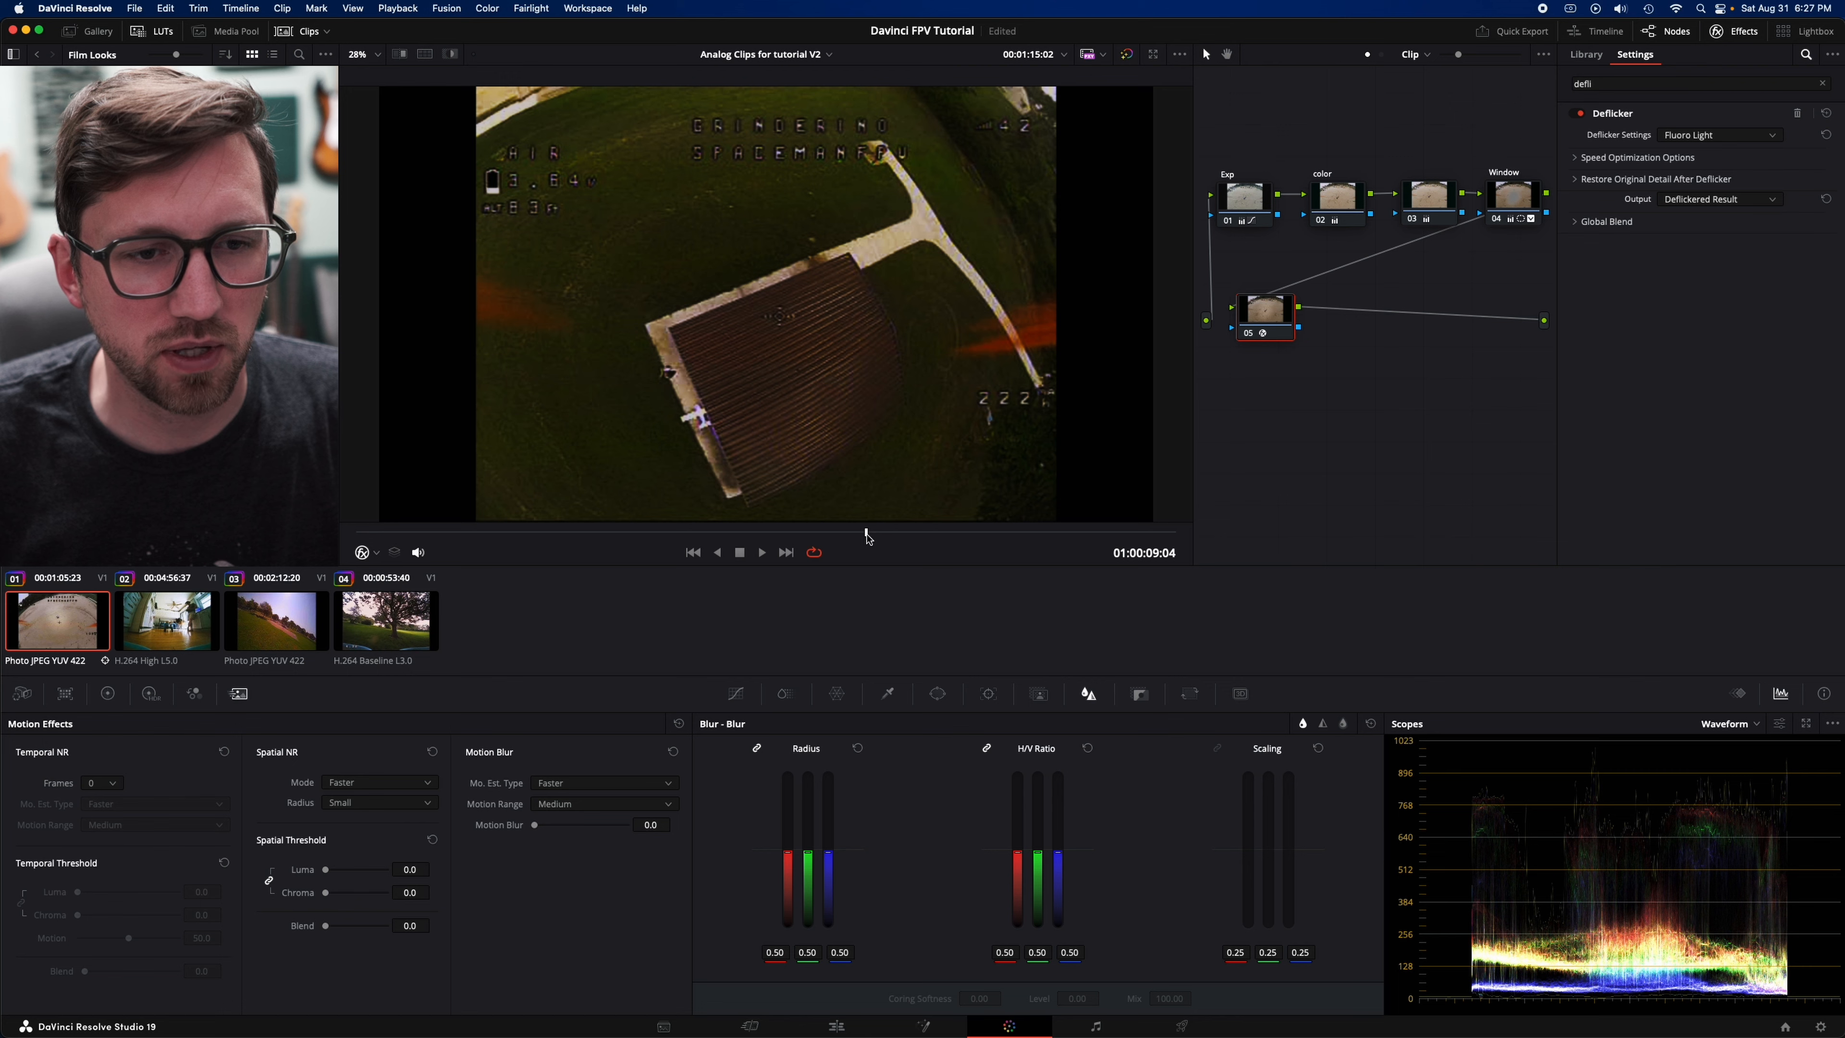
drag(982, 534, 1002, 532)
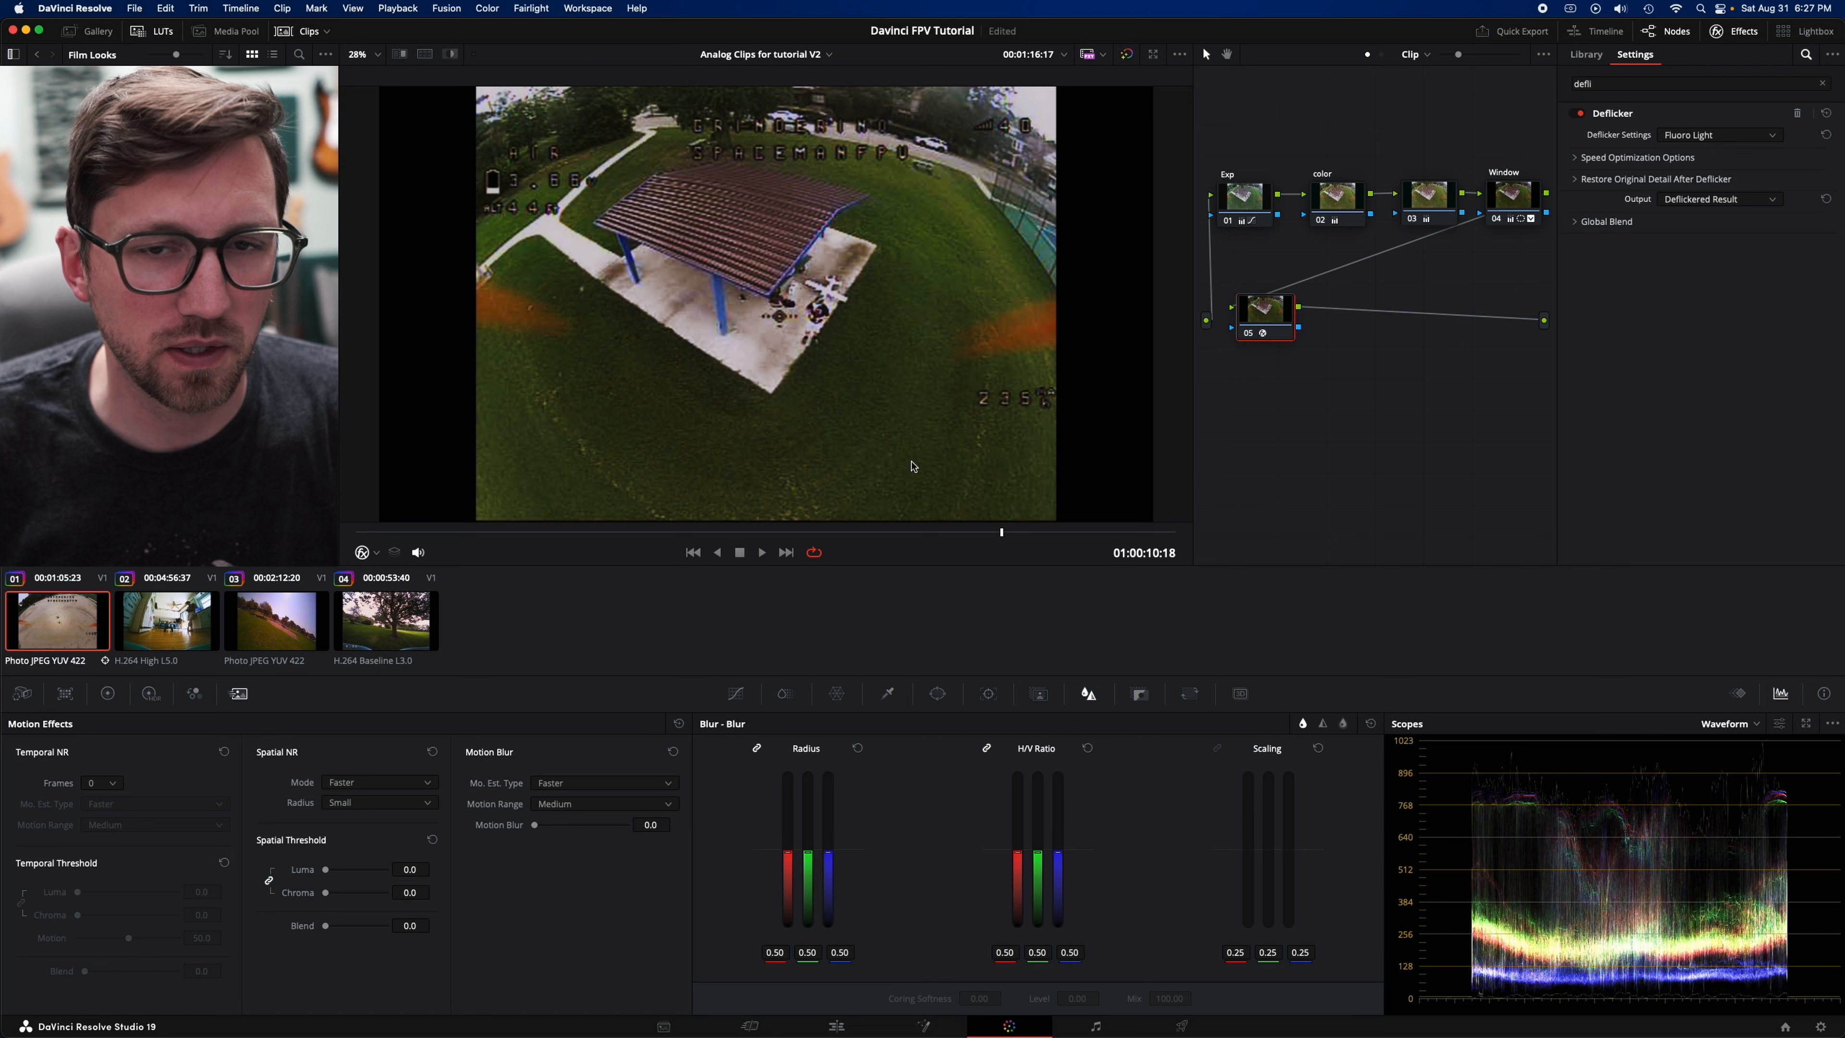
click(1248, 333)
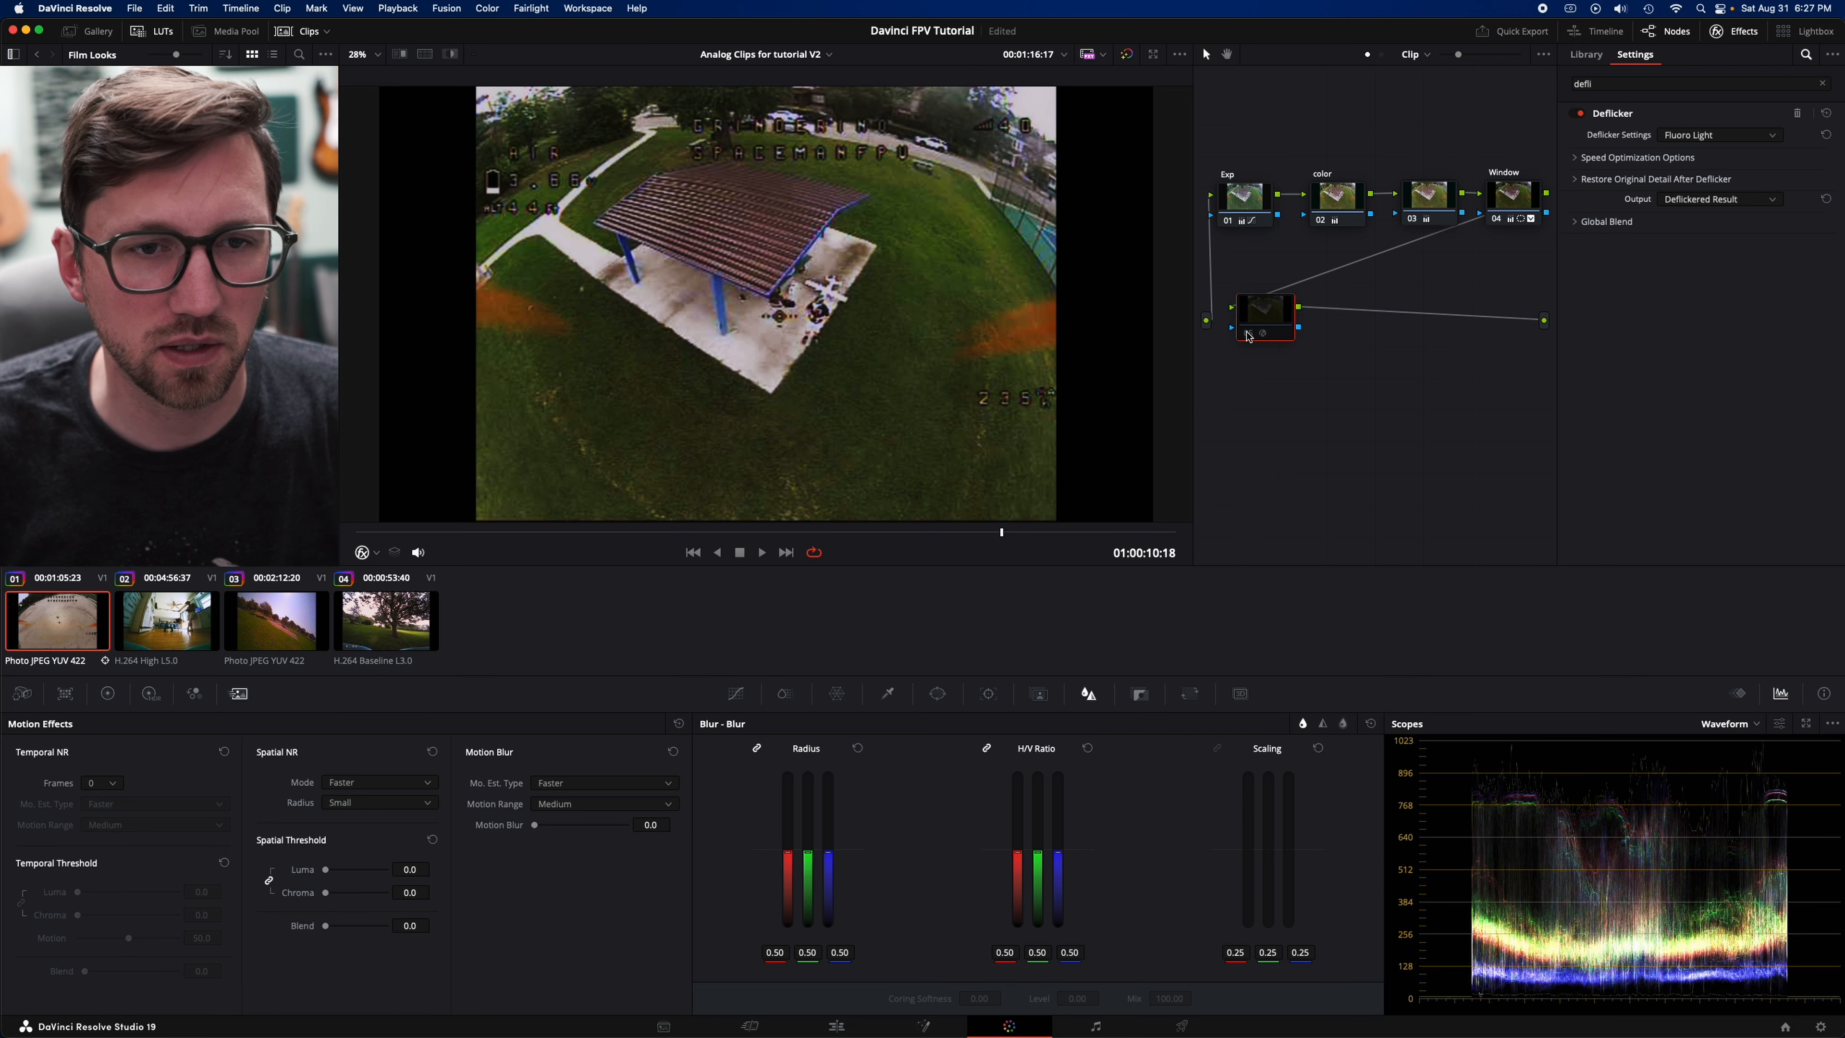
click(1248, 334)
drag(902, 531, 976, 530)
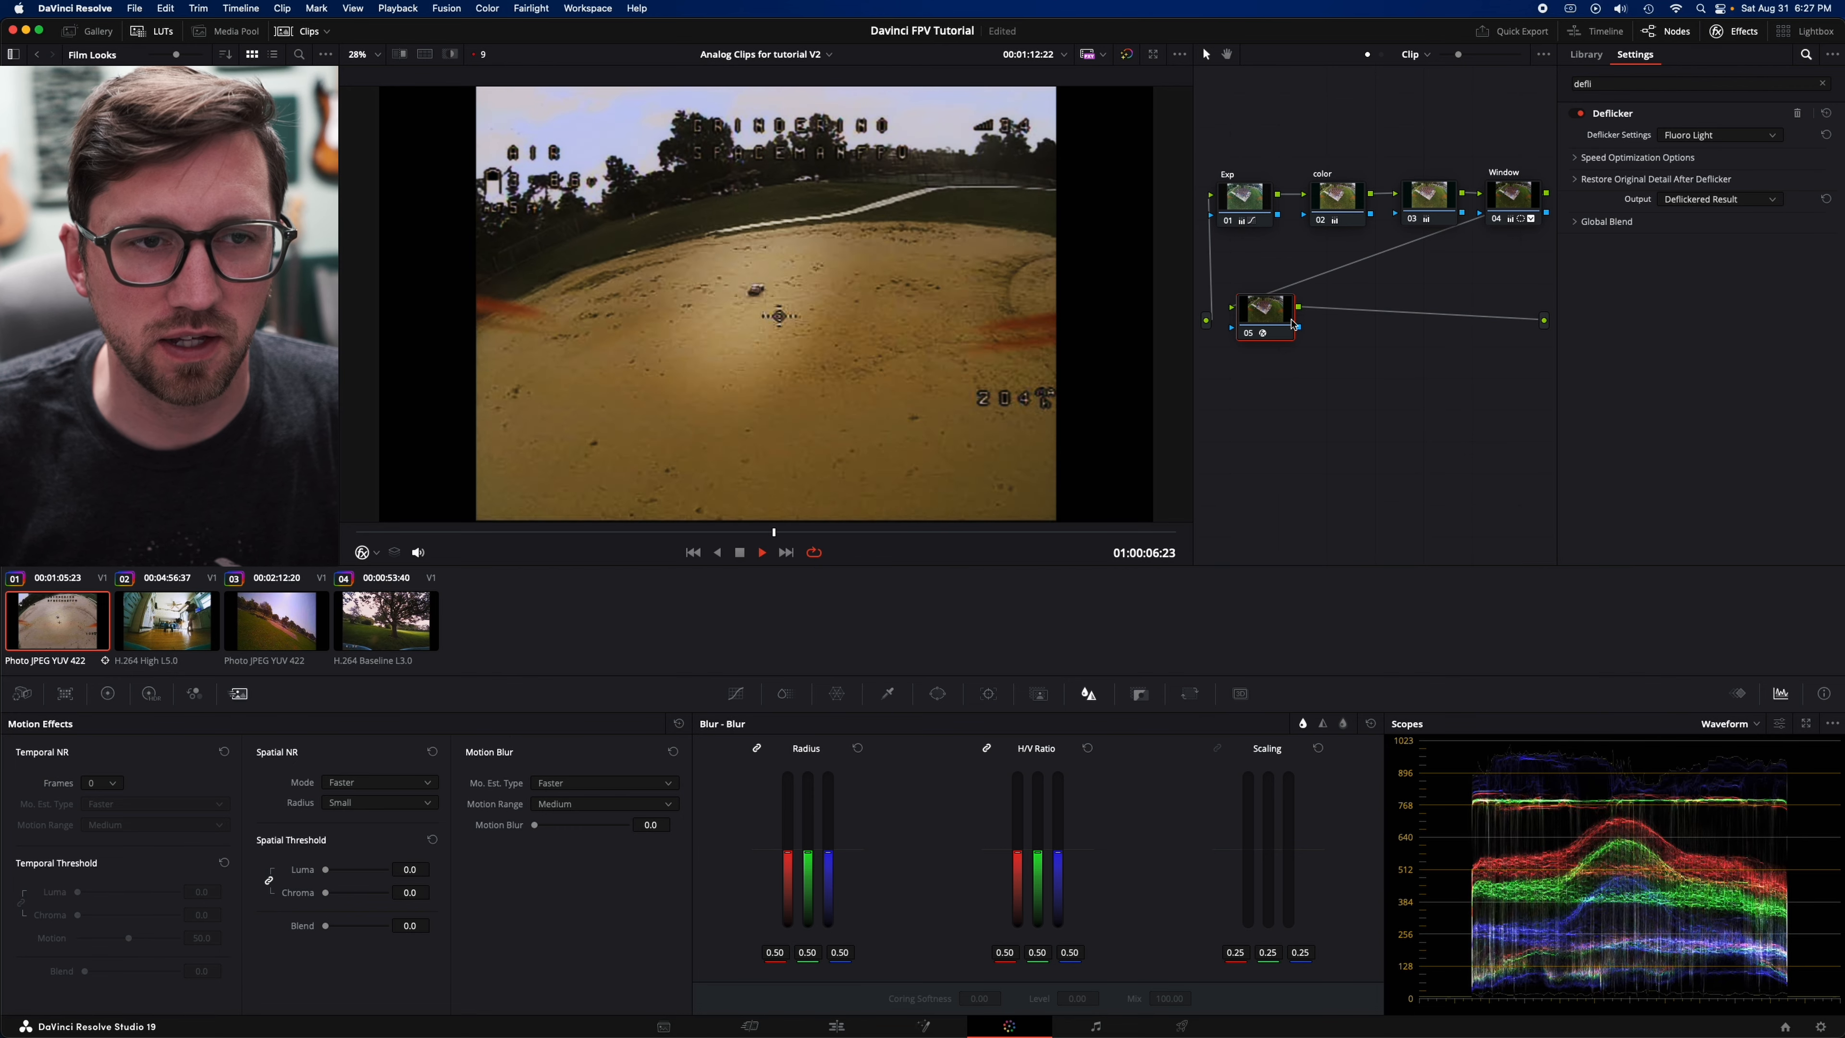
click(1247, 334)
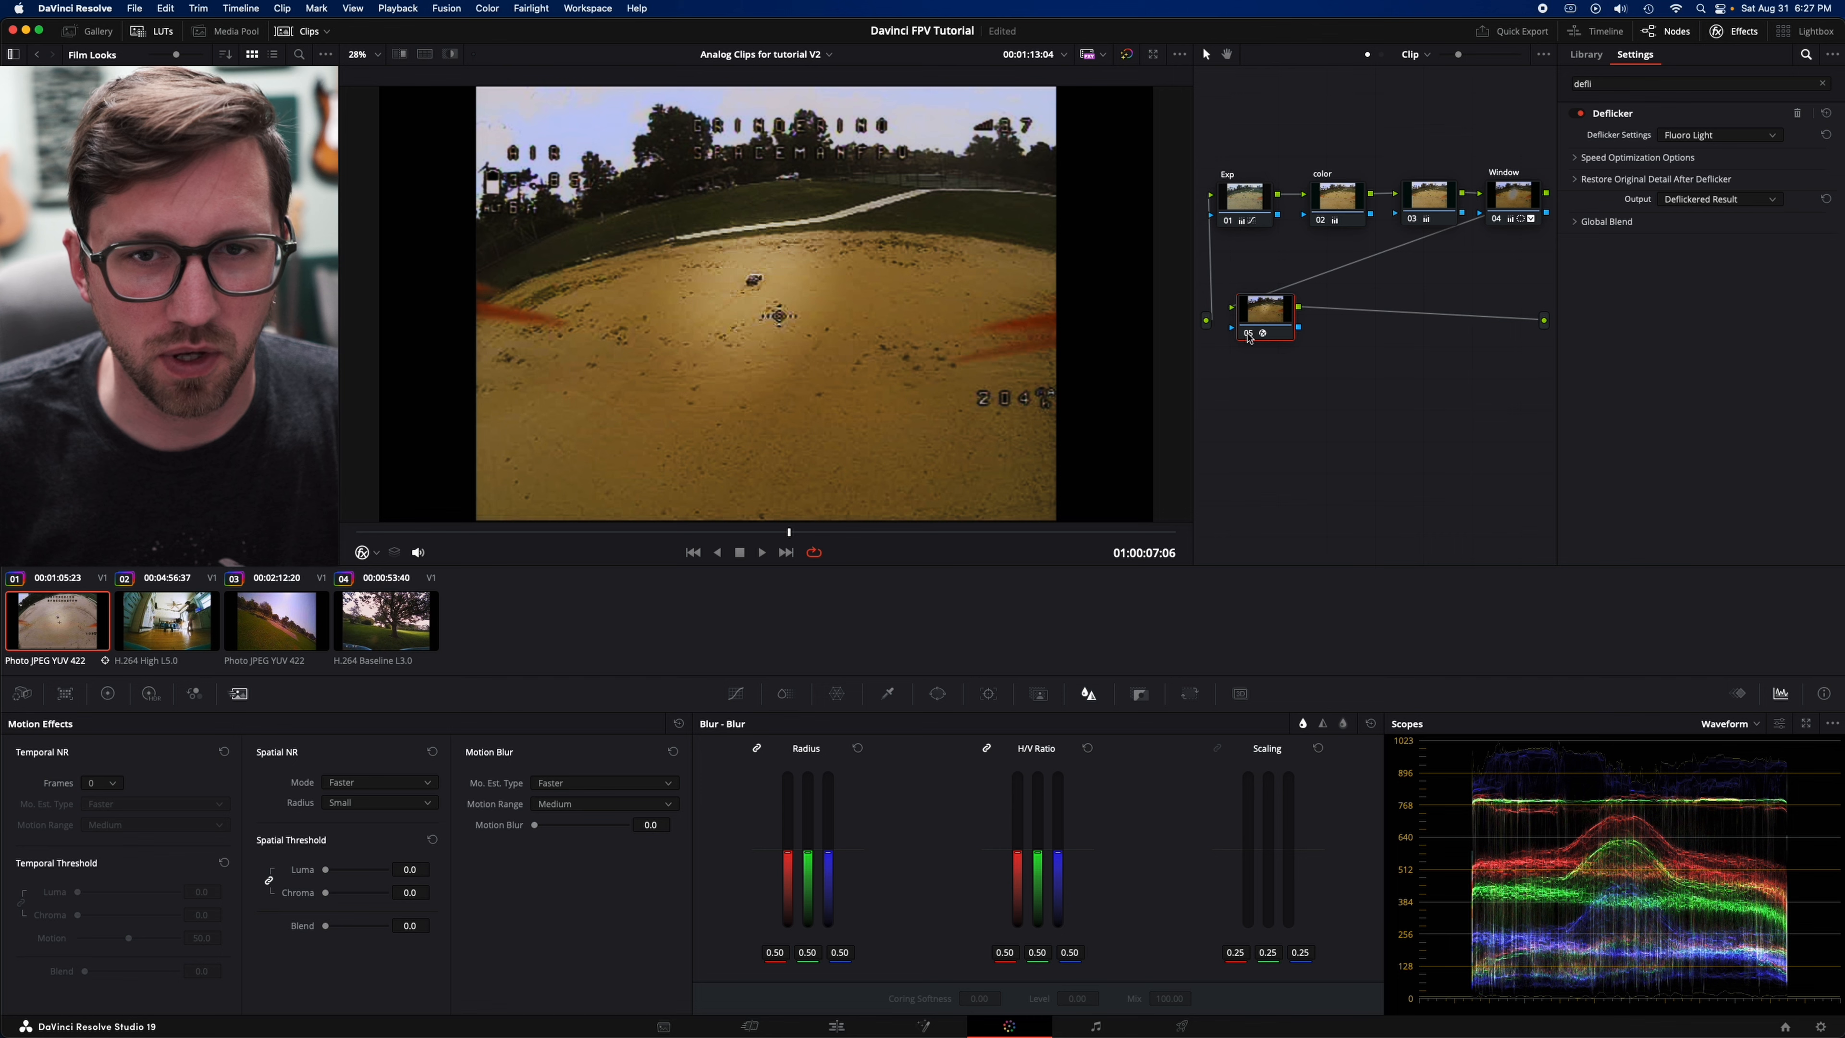
- Set the Deflicker effect's Global Blend to 0.386 and label its node "deflicker"
drag(1283, 310, 1286, 311)
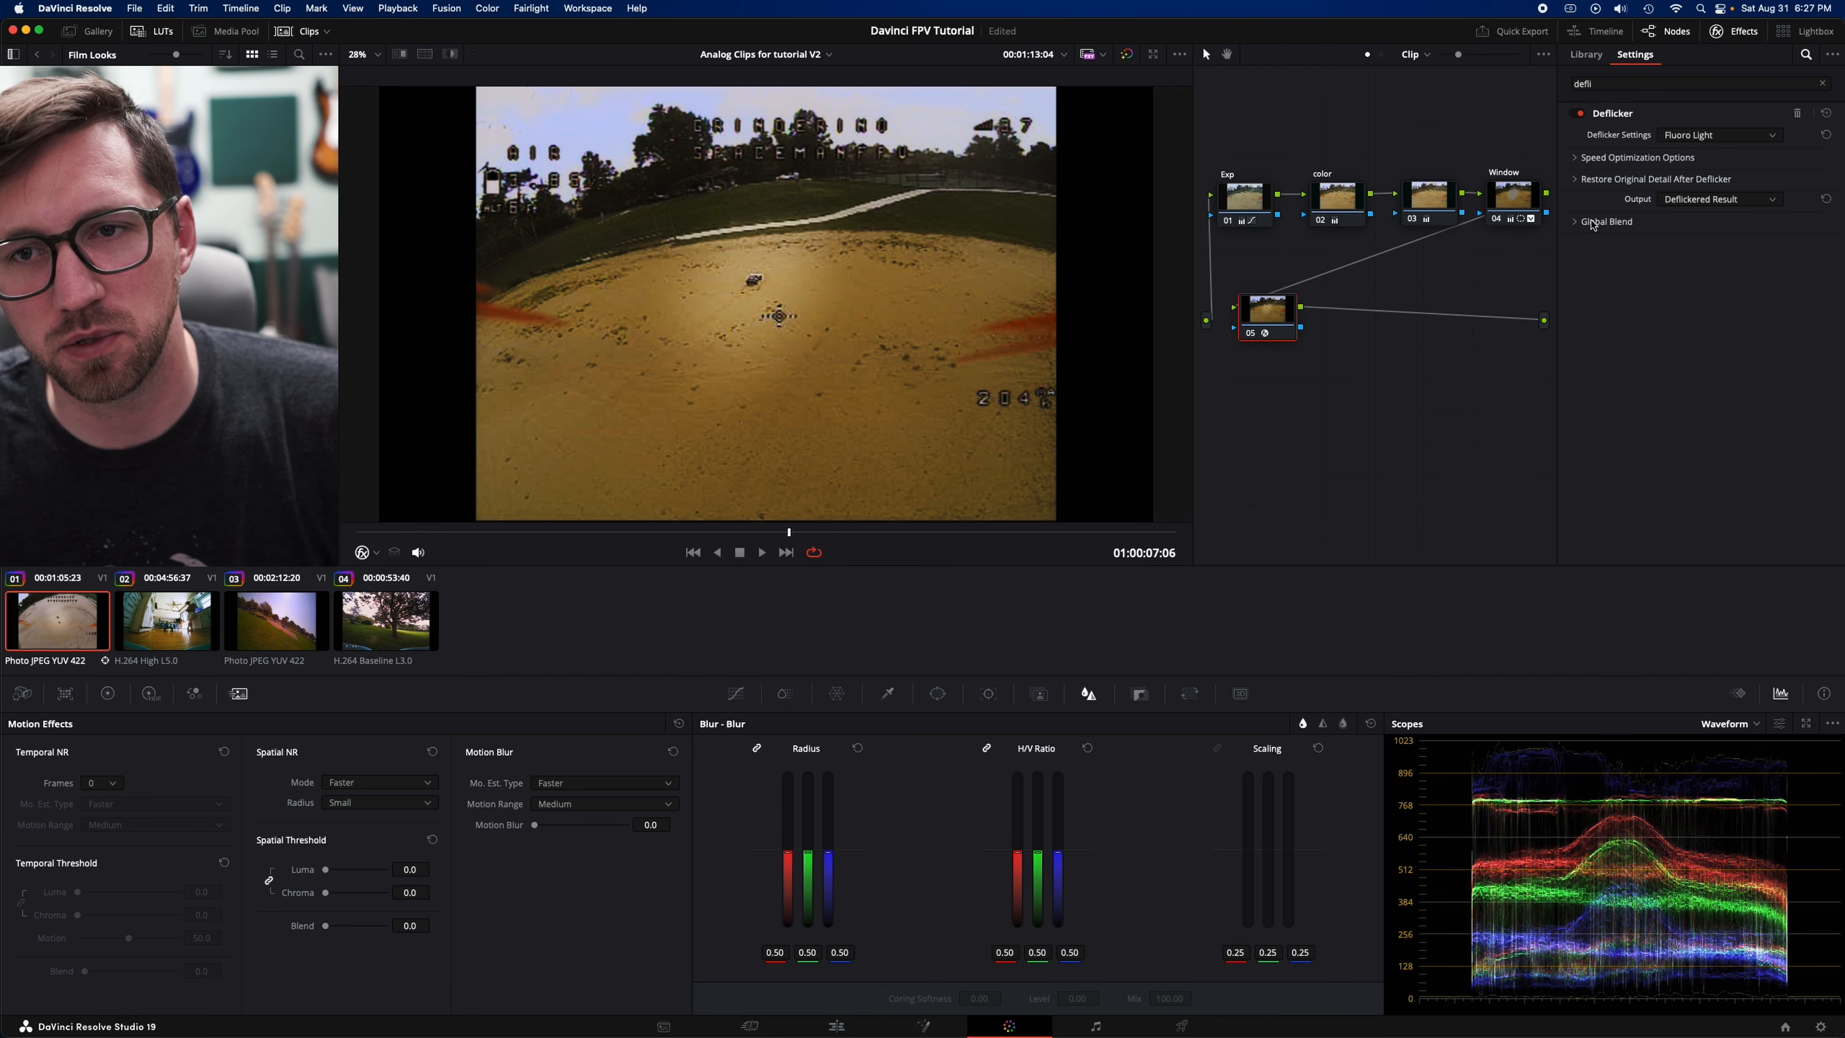
click(1576, 223)
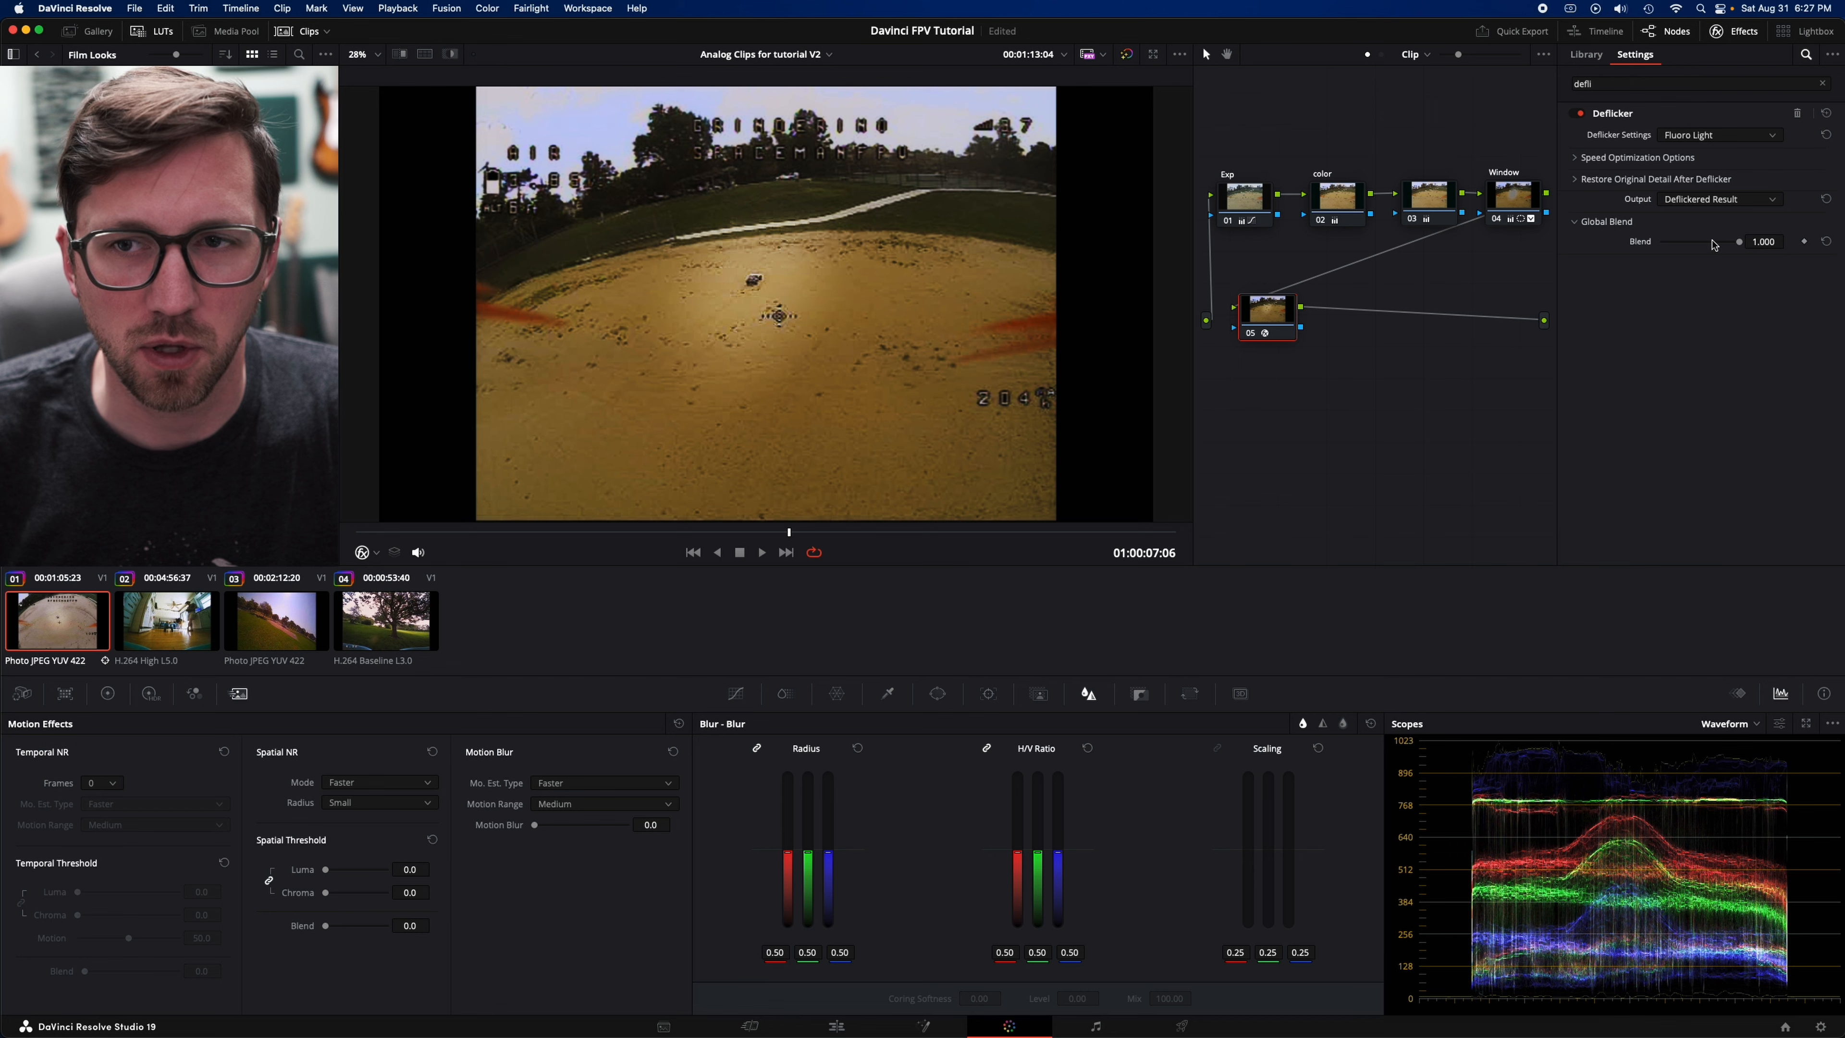
drag(1703, 245, 1692, 246)
drag(1274, 319, 1277, 303)
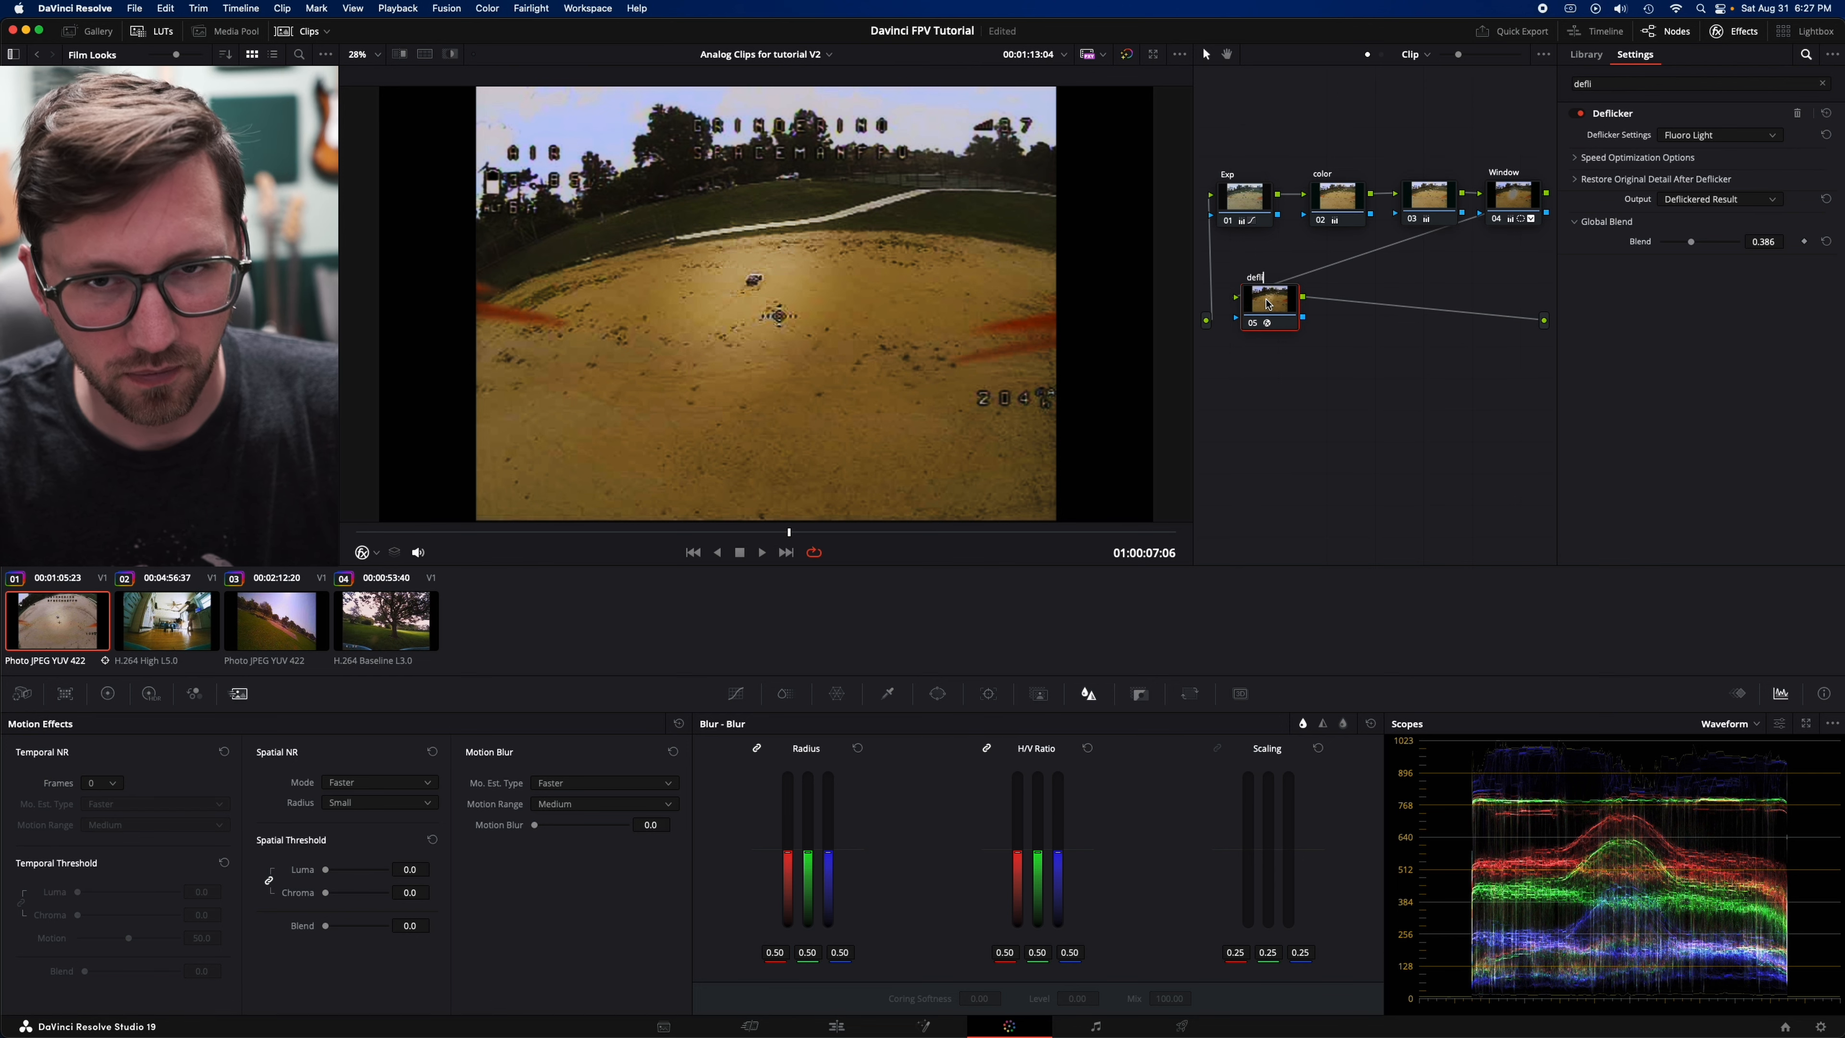
key(Return)
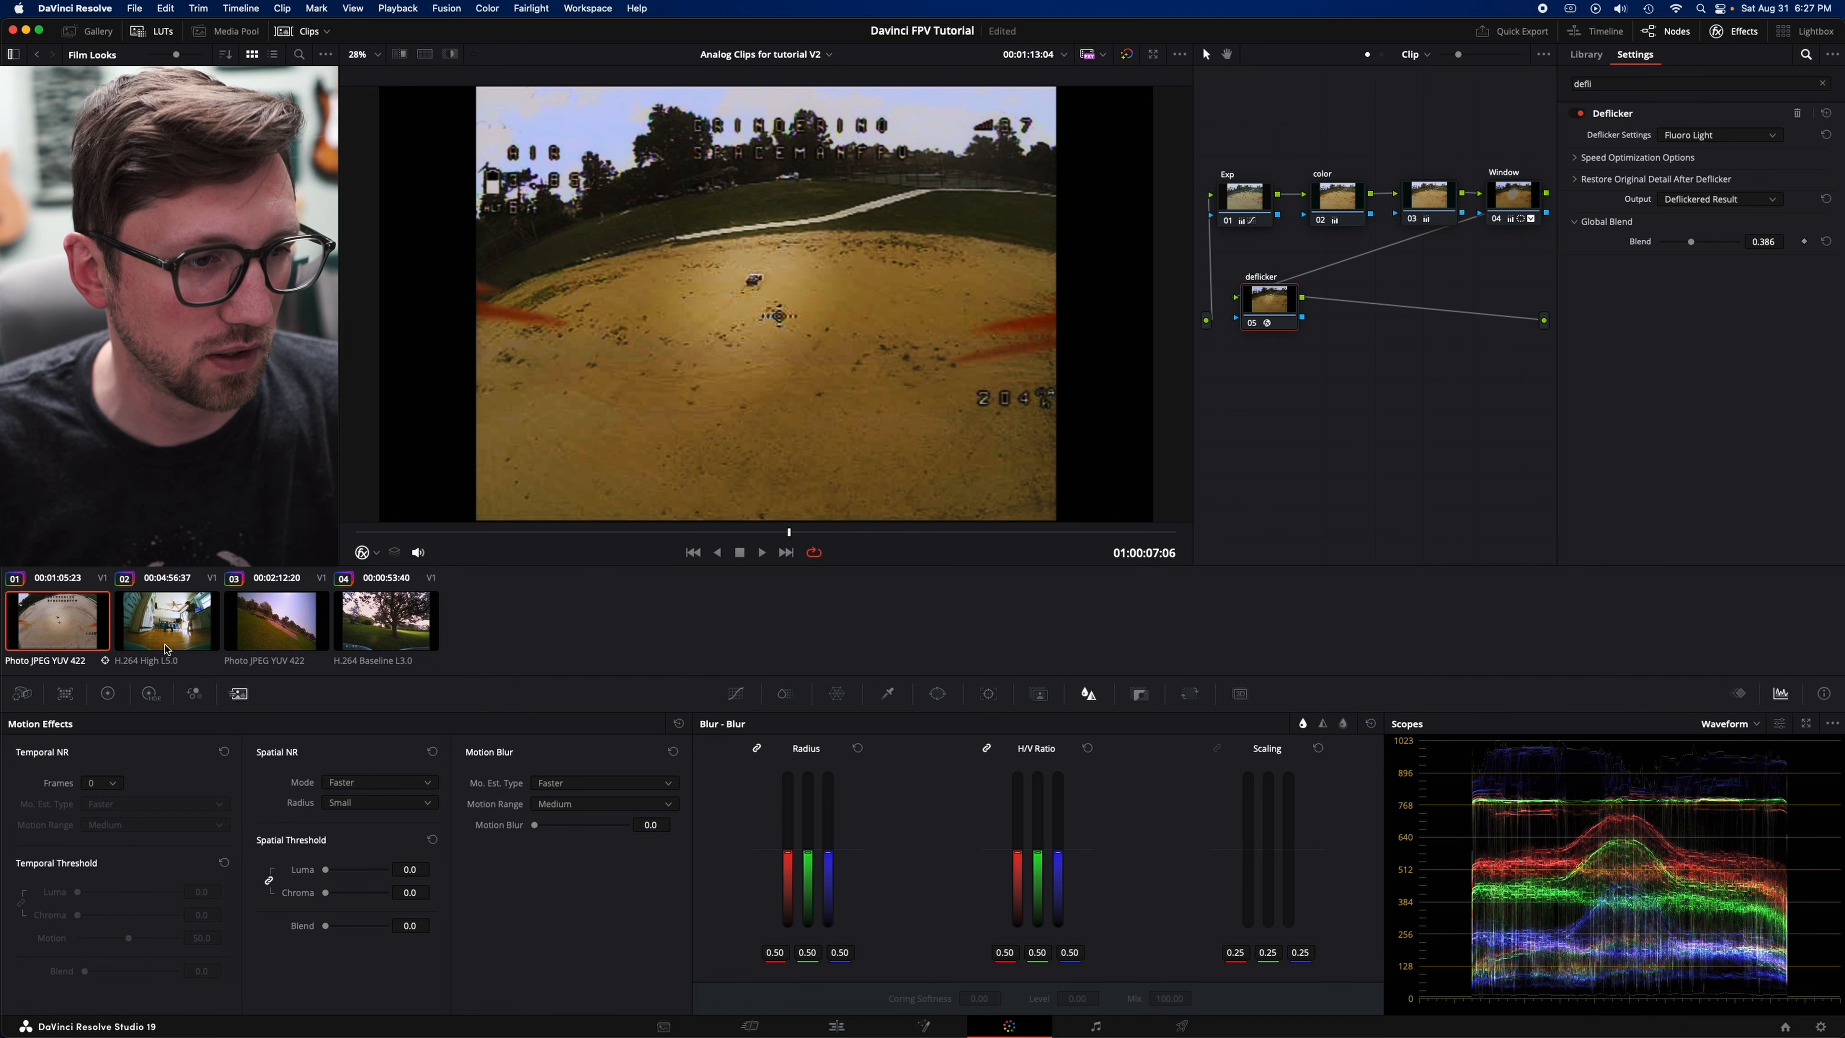
- Scrub through the second and third clips to look for footage suited to the next effect test
click(186, 637)
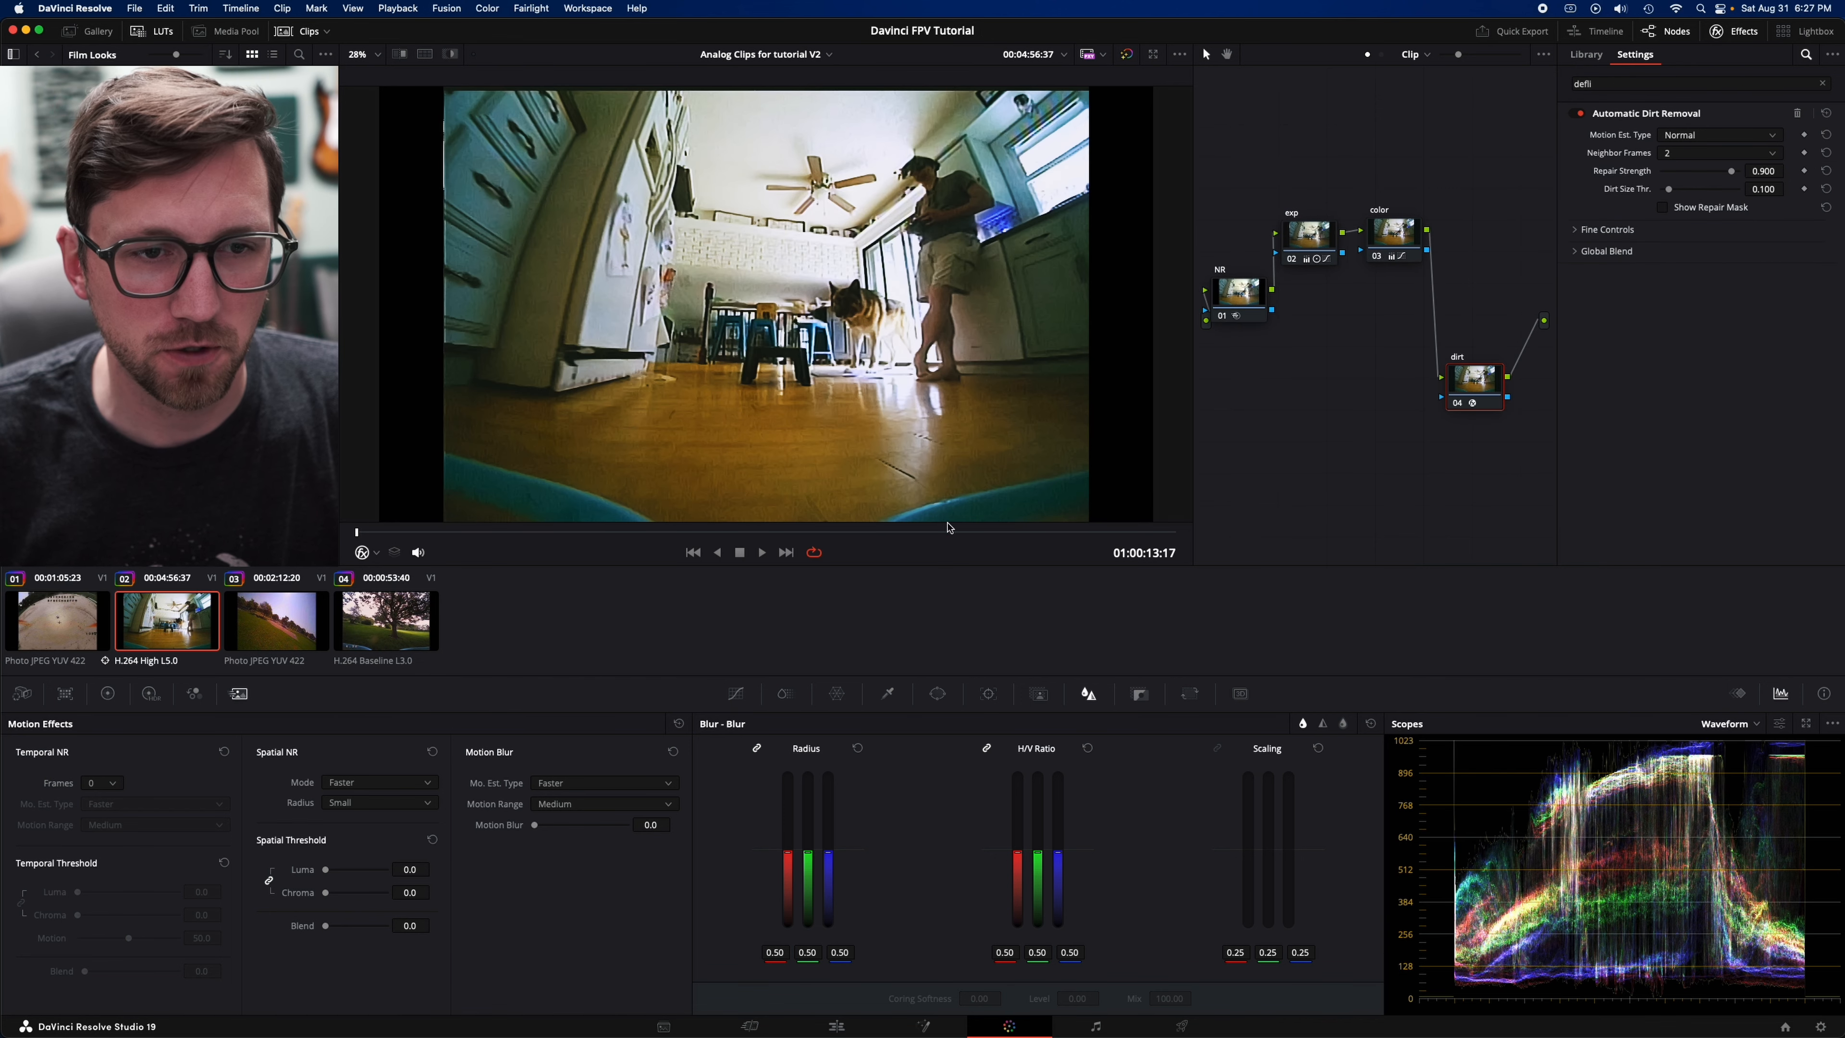
drag(1173, 533, 1175, 533)
click(237, 647)
drag(594, 533, 1162, 533)
- Open the fourth clip, go to the tree frame at 01:00:47:09, and add a new node after node 03
click(395, 619)
drag(456, 531, 1058, 538)
key(Left)
key(Left)
key(Left)
key(Left)
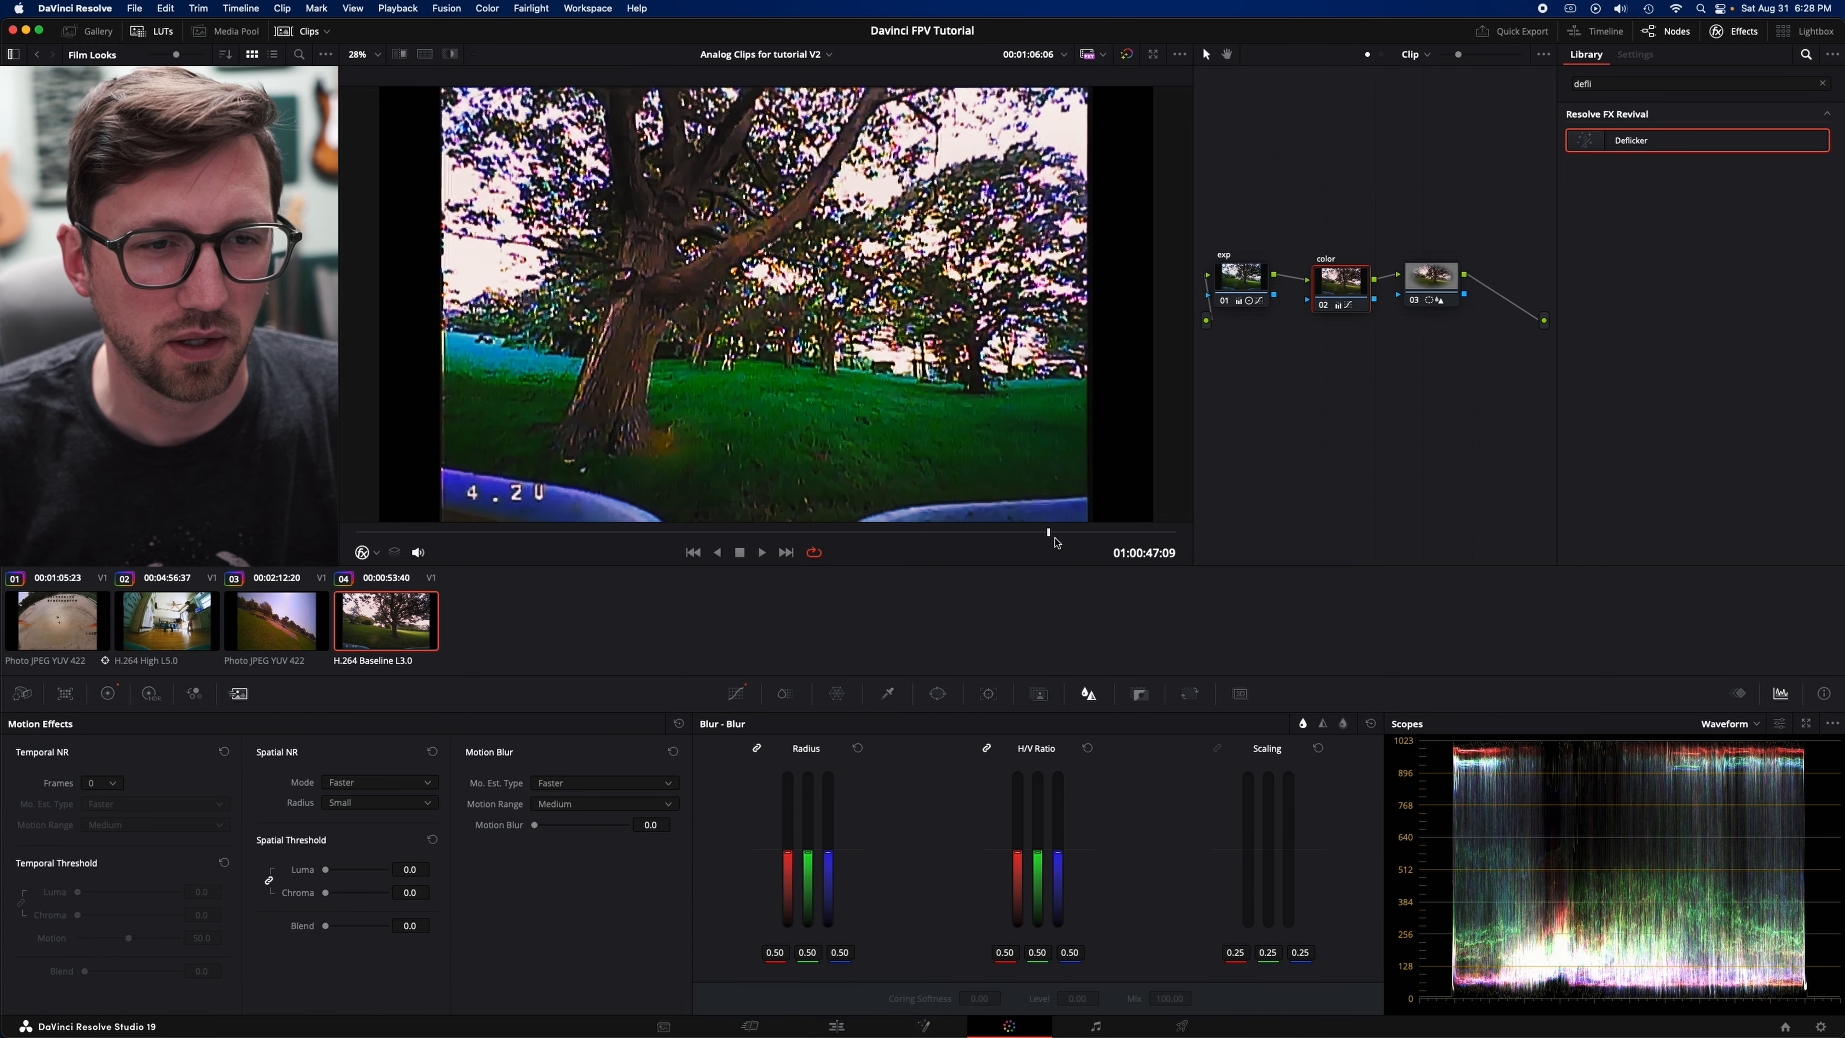
click(1429, 282)
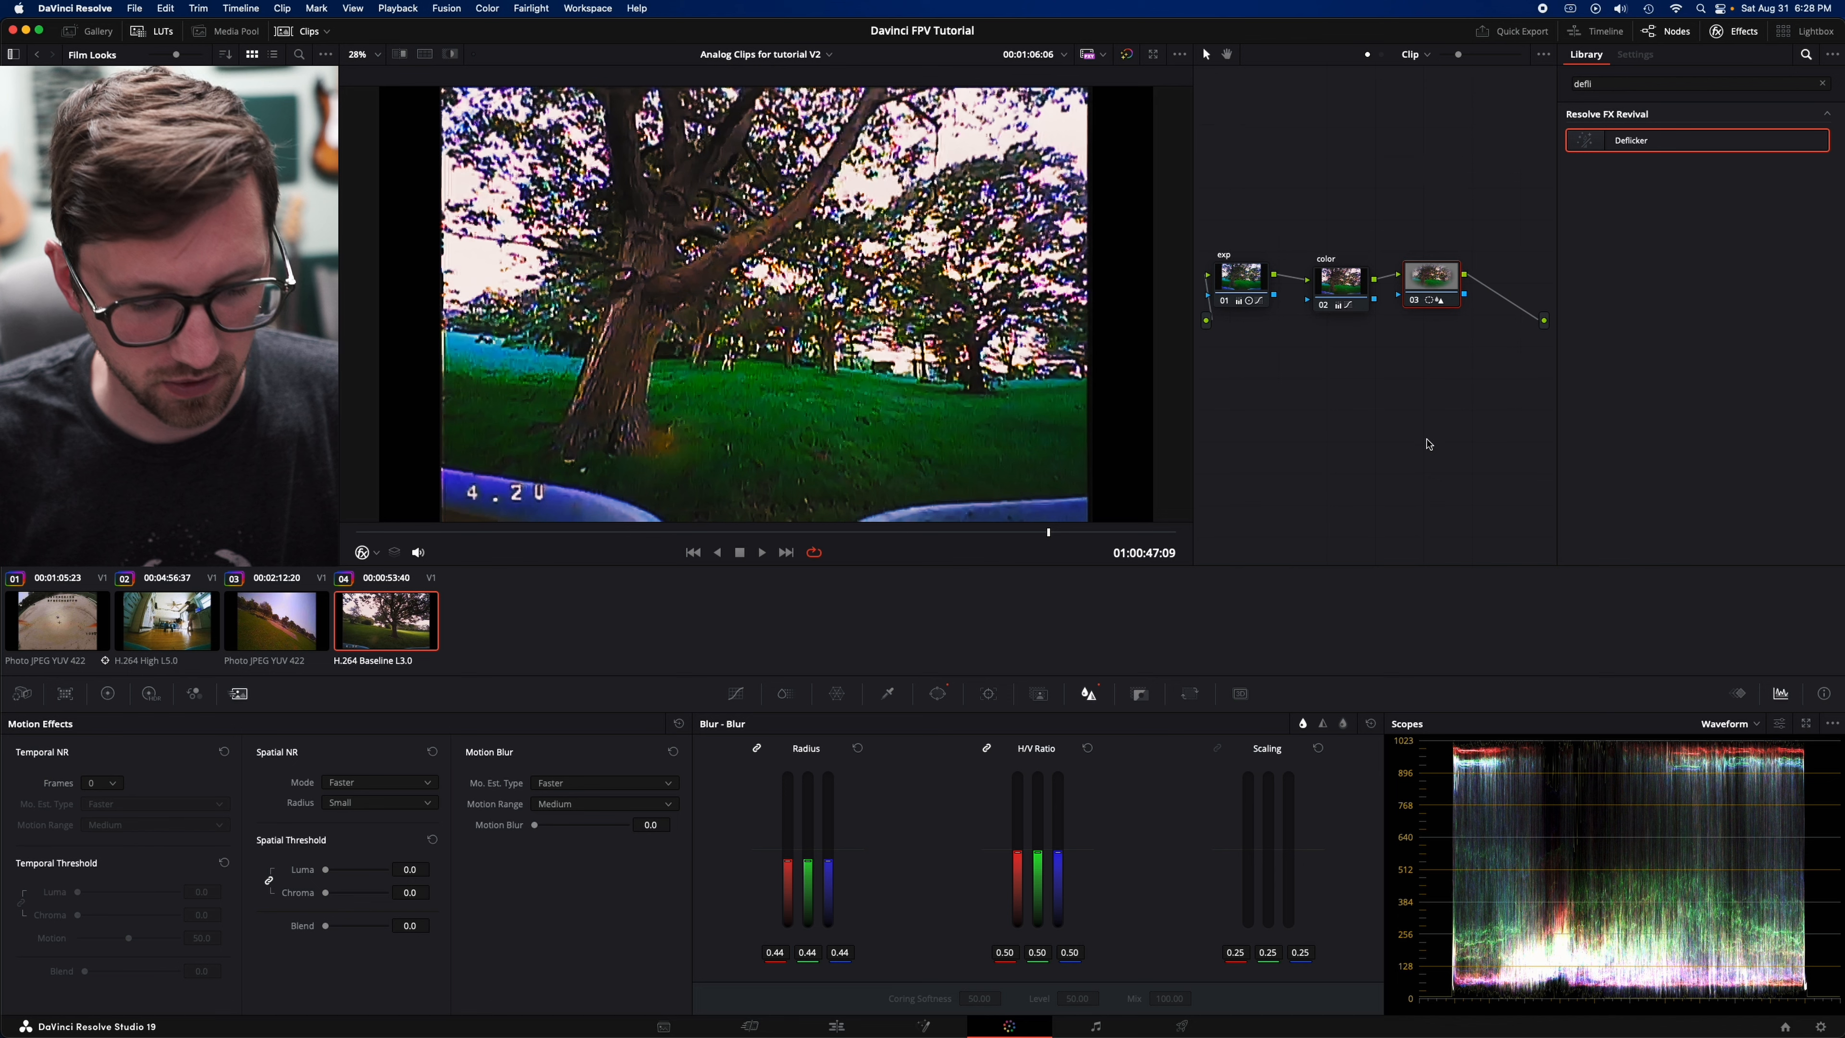
key(alt+s)
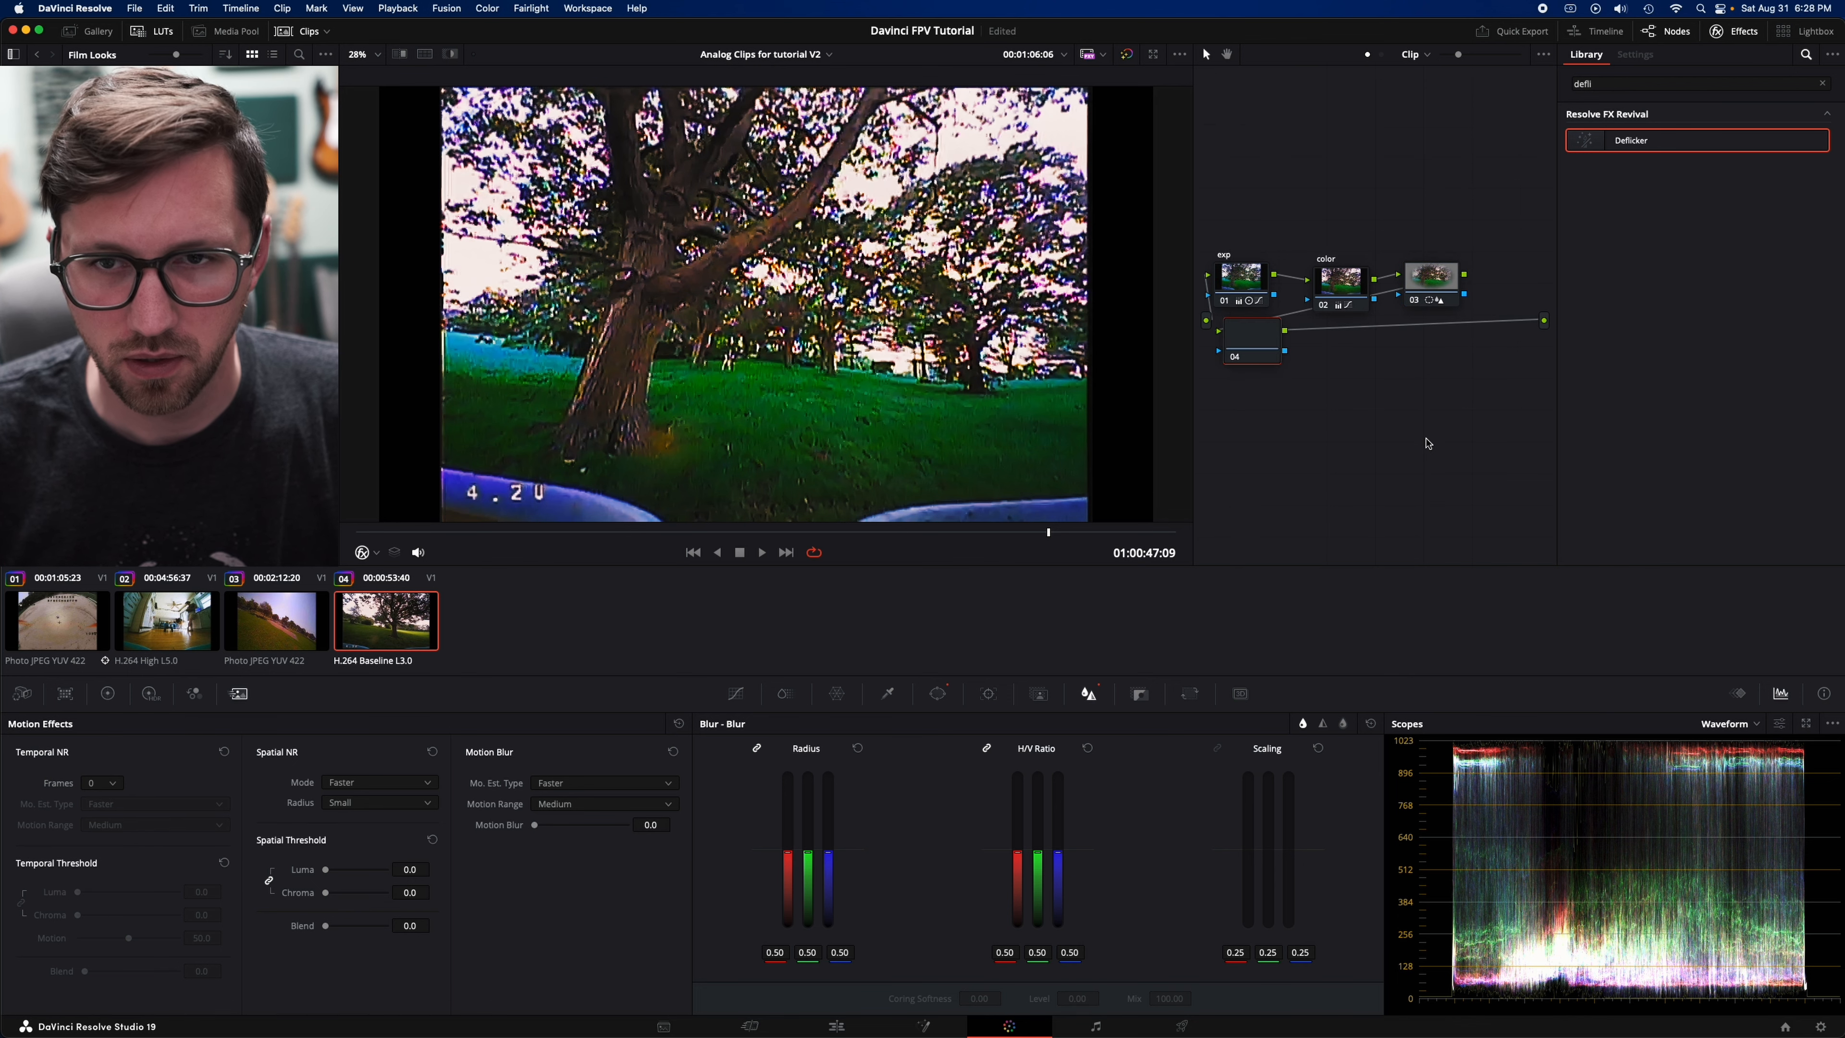
- Move node 04 below the node chain and apply the Automatic Dirt Removal effect to it
drag(1268, 344, 1320, 445)
drag(1619, 80, 1530, 84)
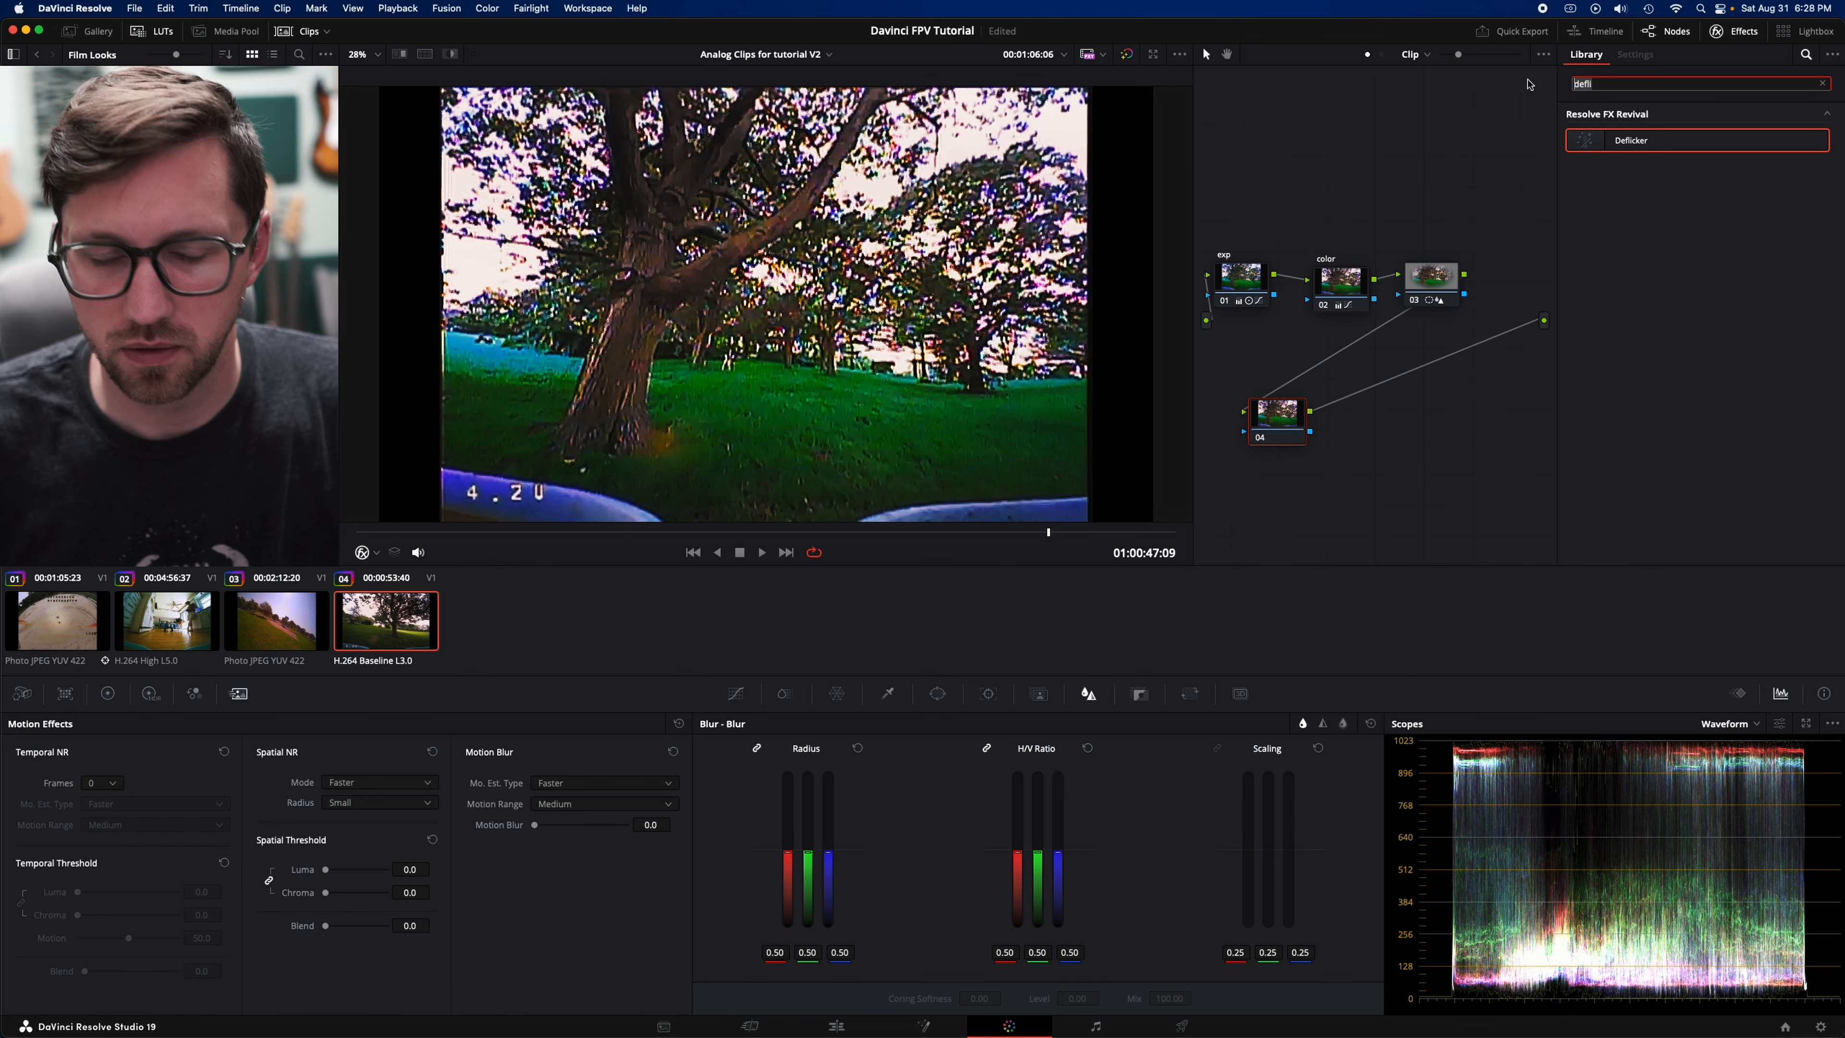
text(dirt)
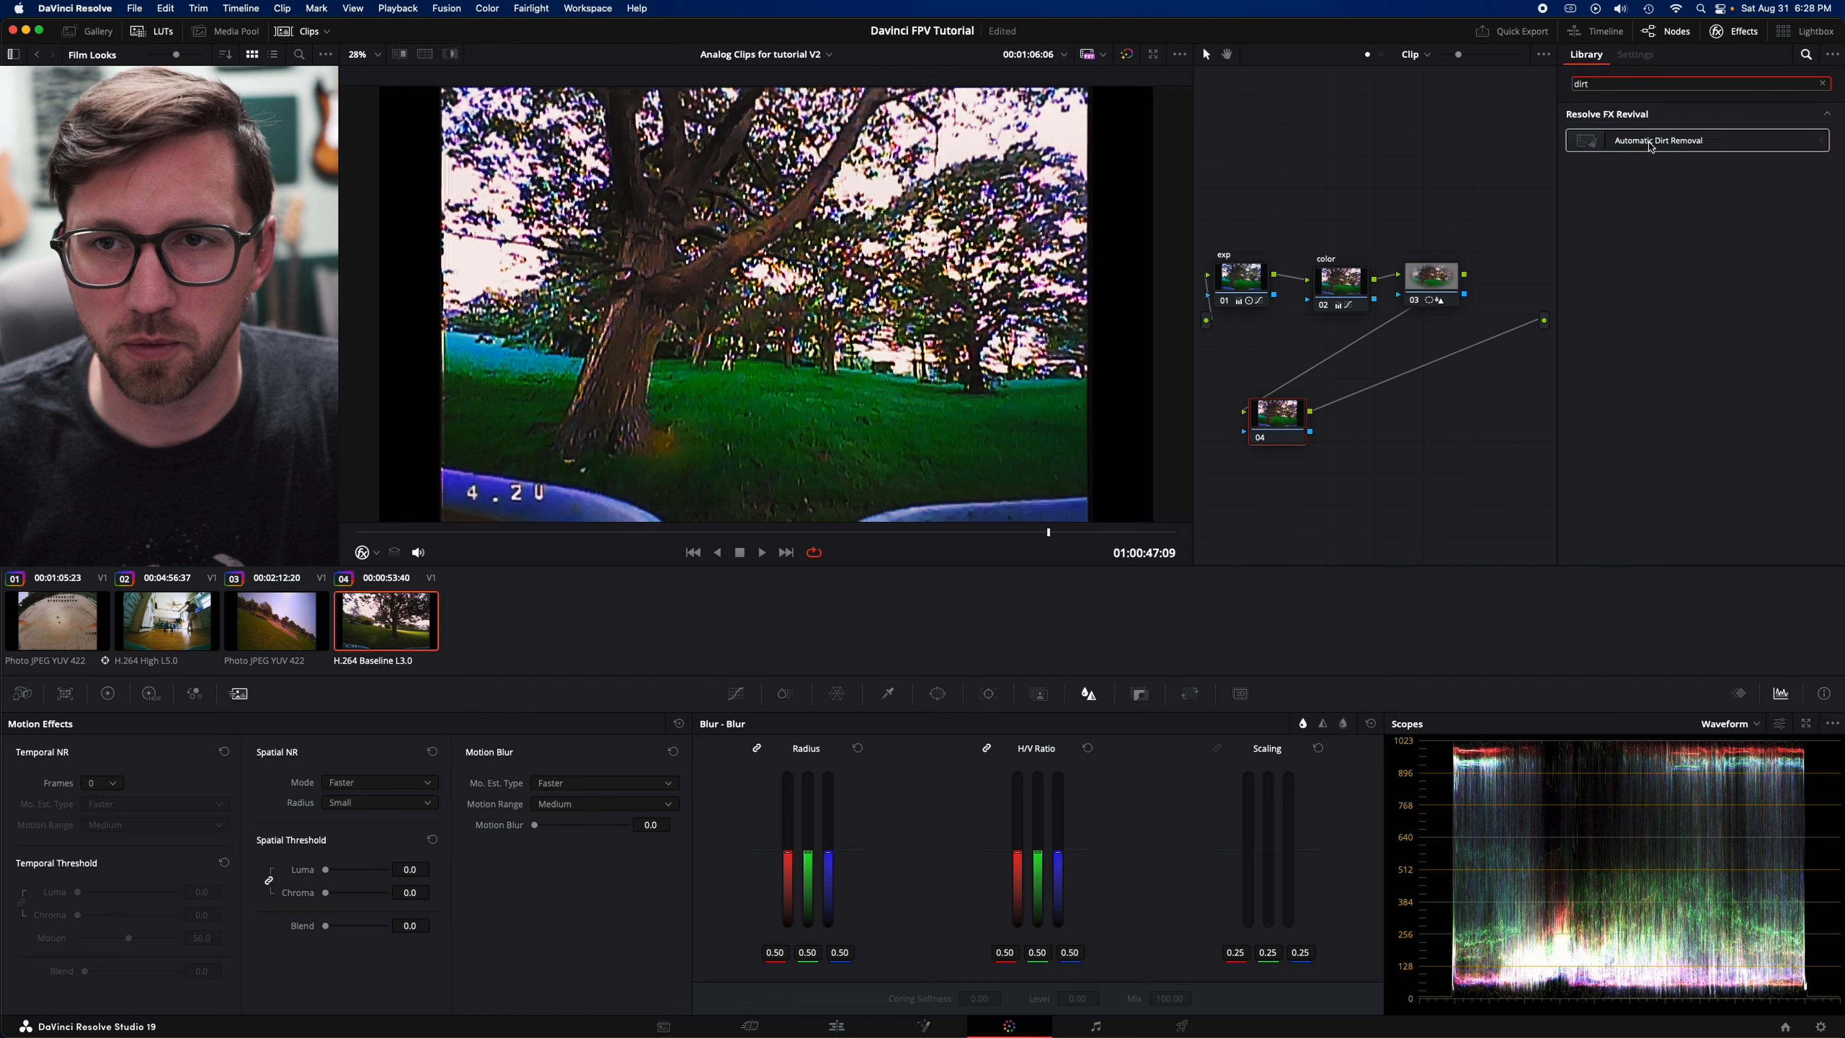
drag(1658, 142, 1291, 412)
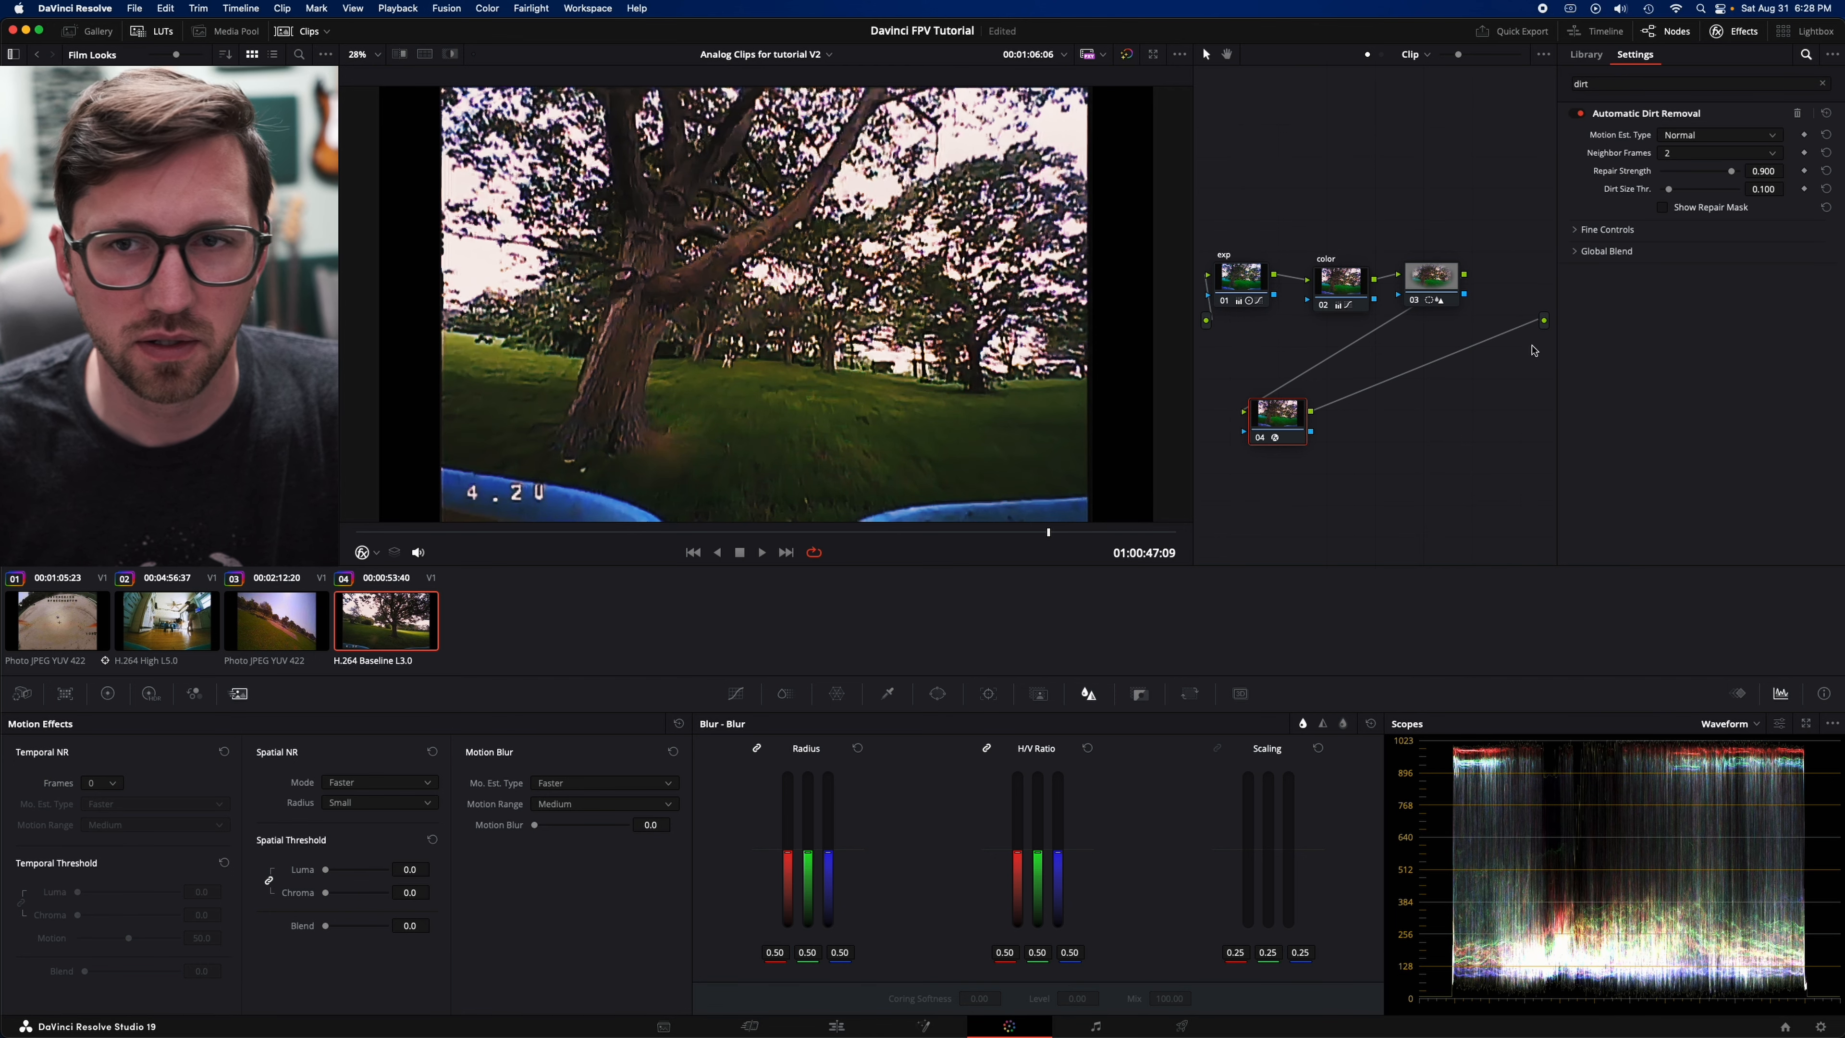
- Compare the tree frame at 01:00:47:09 with the Automatic Dirt Removal node off and on, leaving it enabled
click(1258, 438)
click(1258, 438)
click(1258, 438)
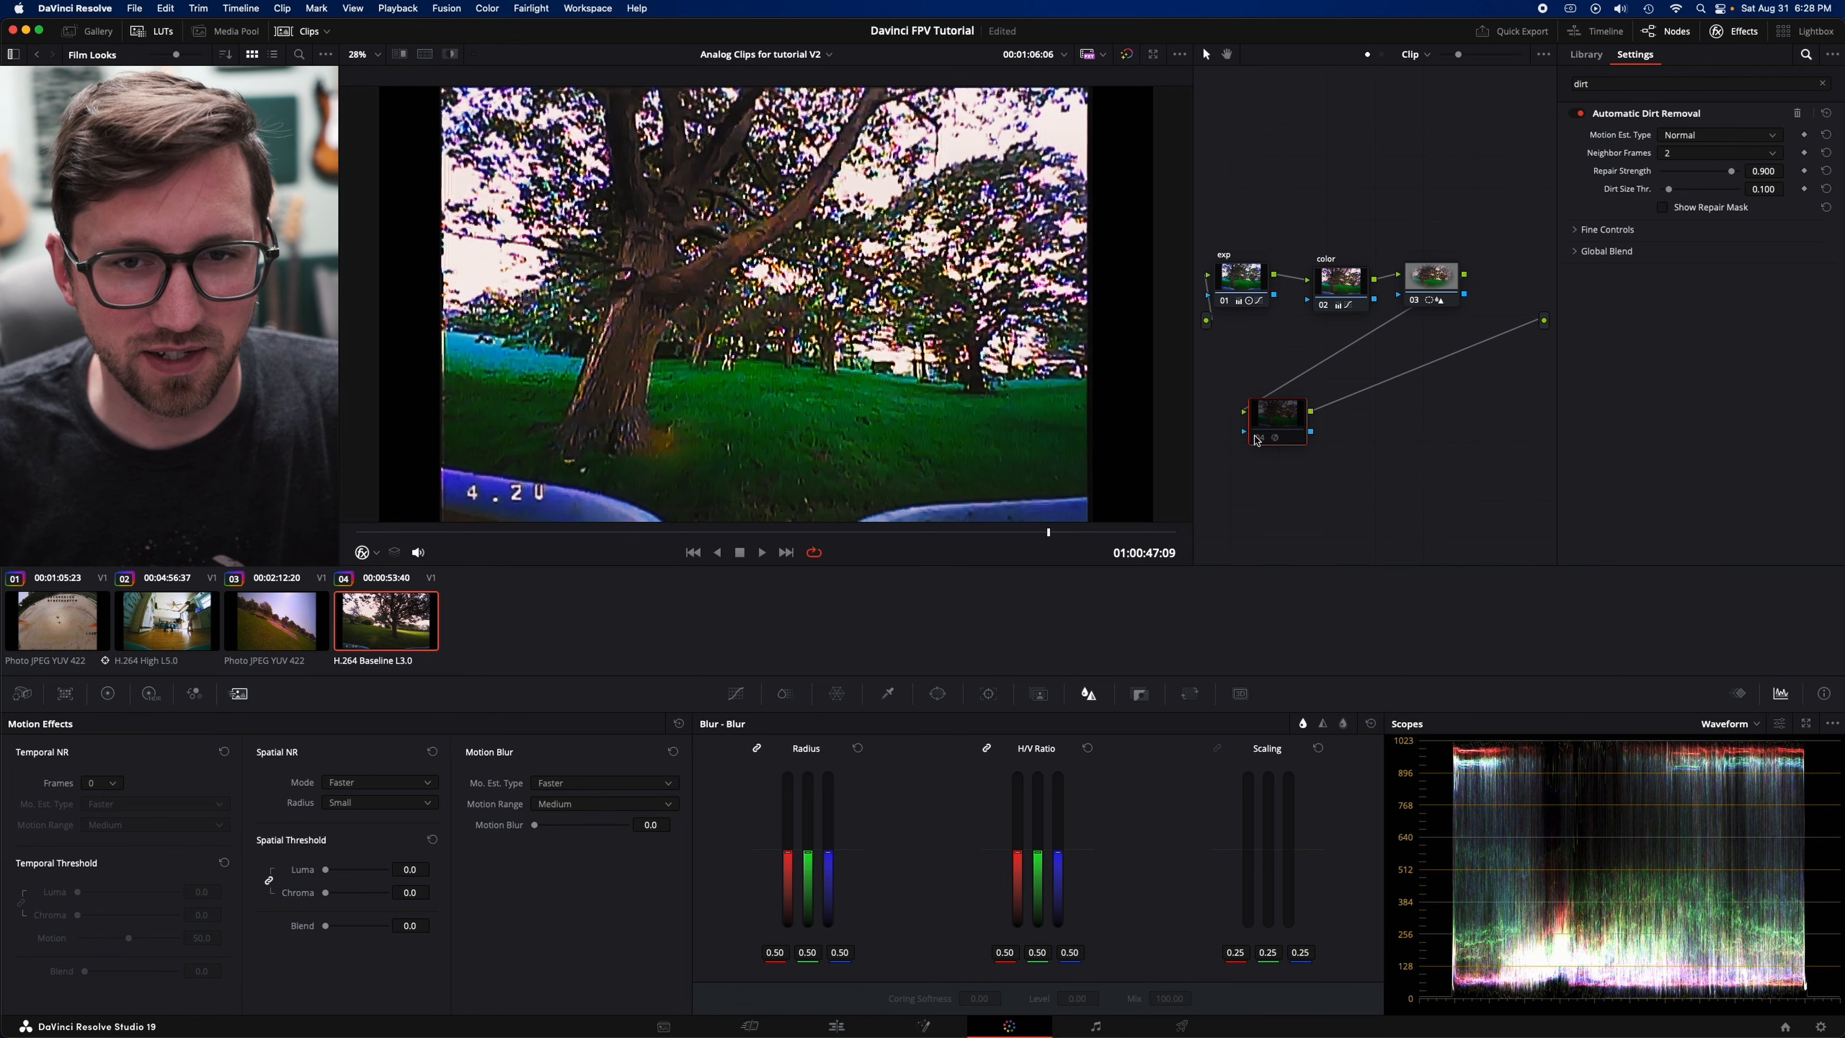
click(1258, 439)
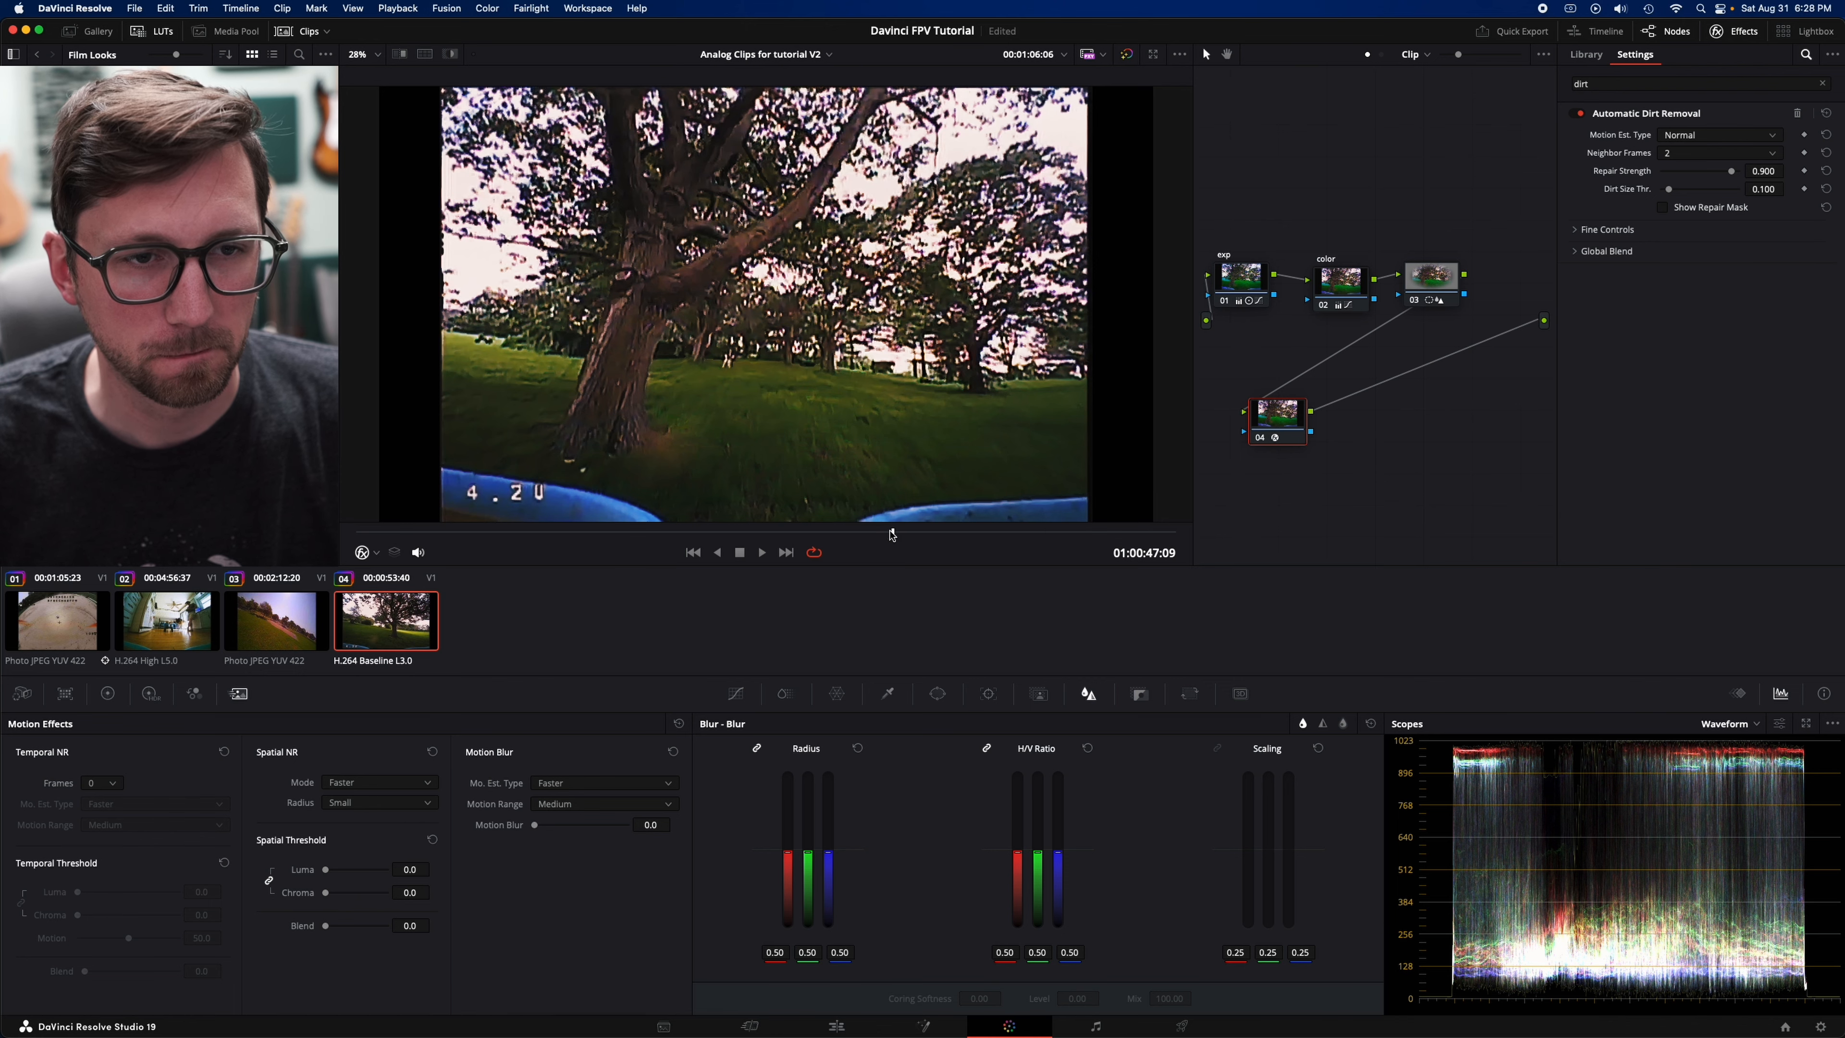
- Play an earlier part of the fourth clip with node 04 off and stop on the signal-interference frame at 01:00:41:00
click(830, 531)
drag(830, 531, 669, 546)
key(space)
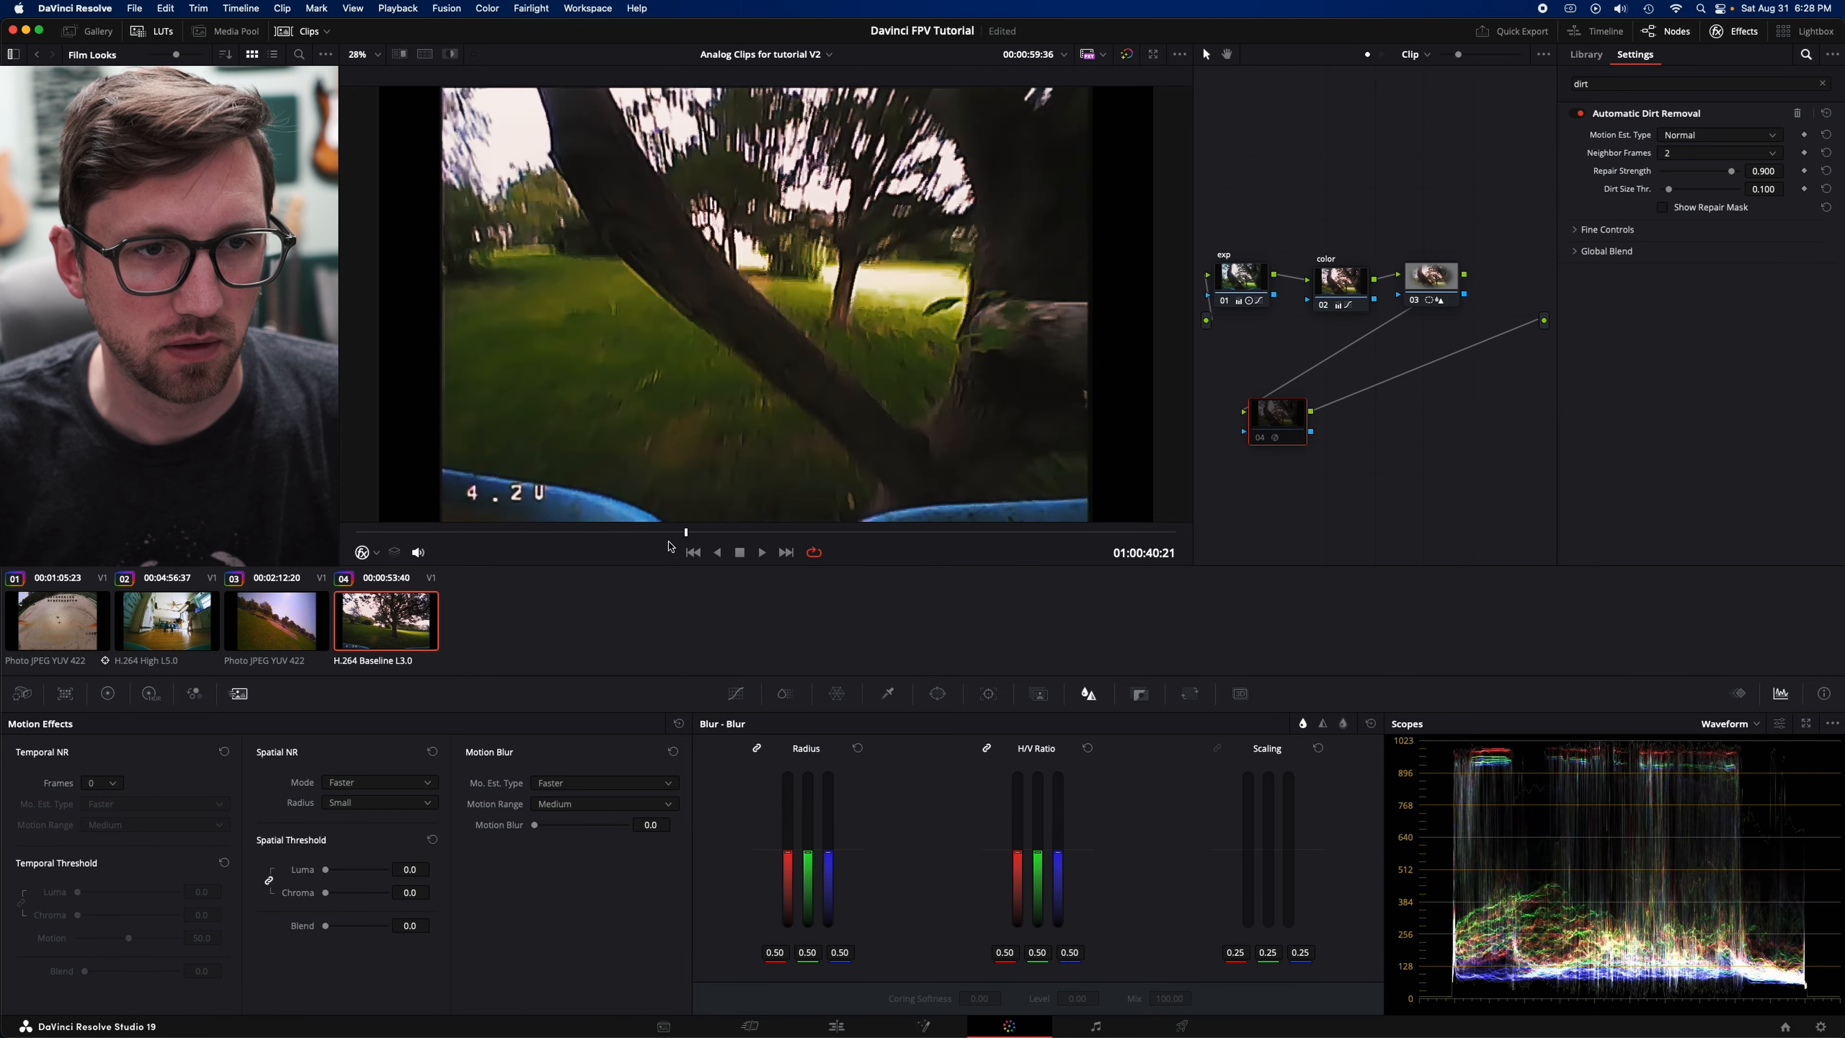
key(space)
key(Left)
key(Left)
key(Left)
key(Left)
key(Right)
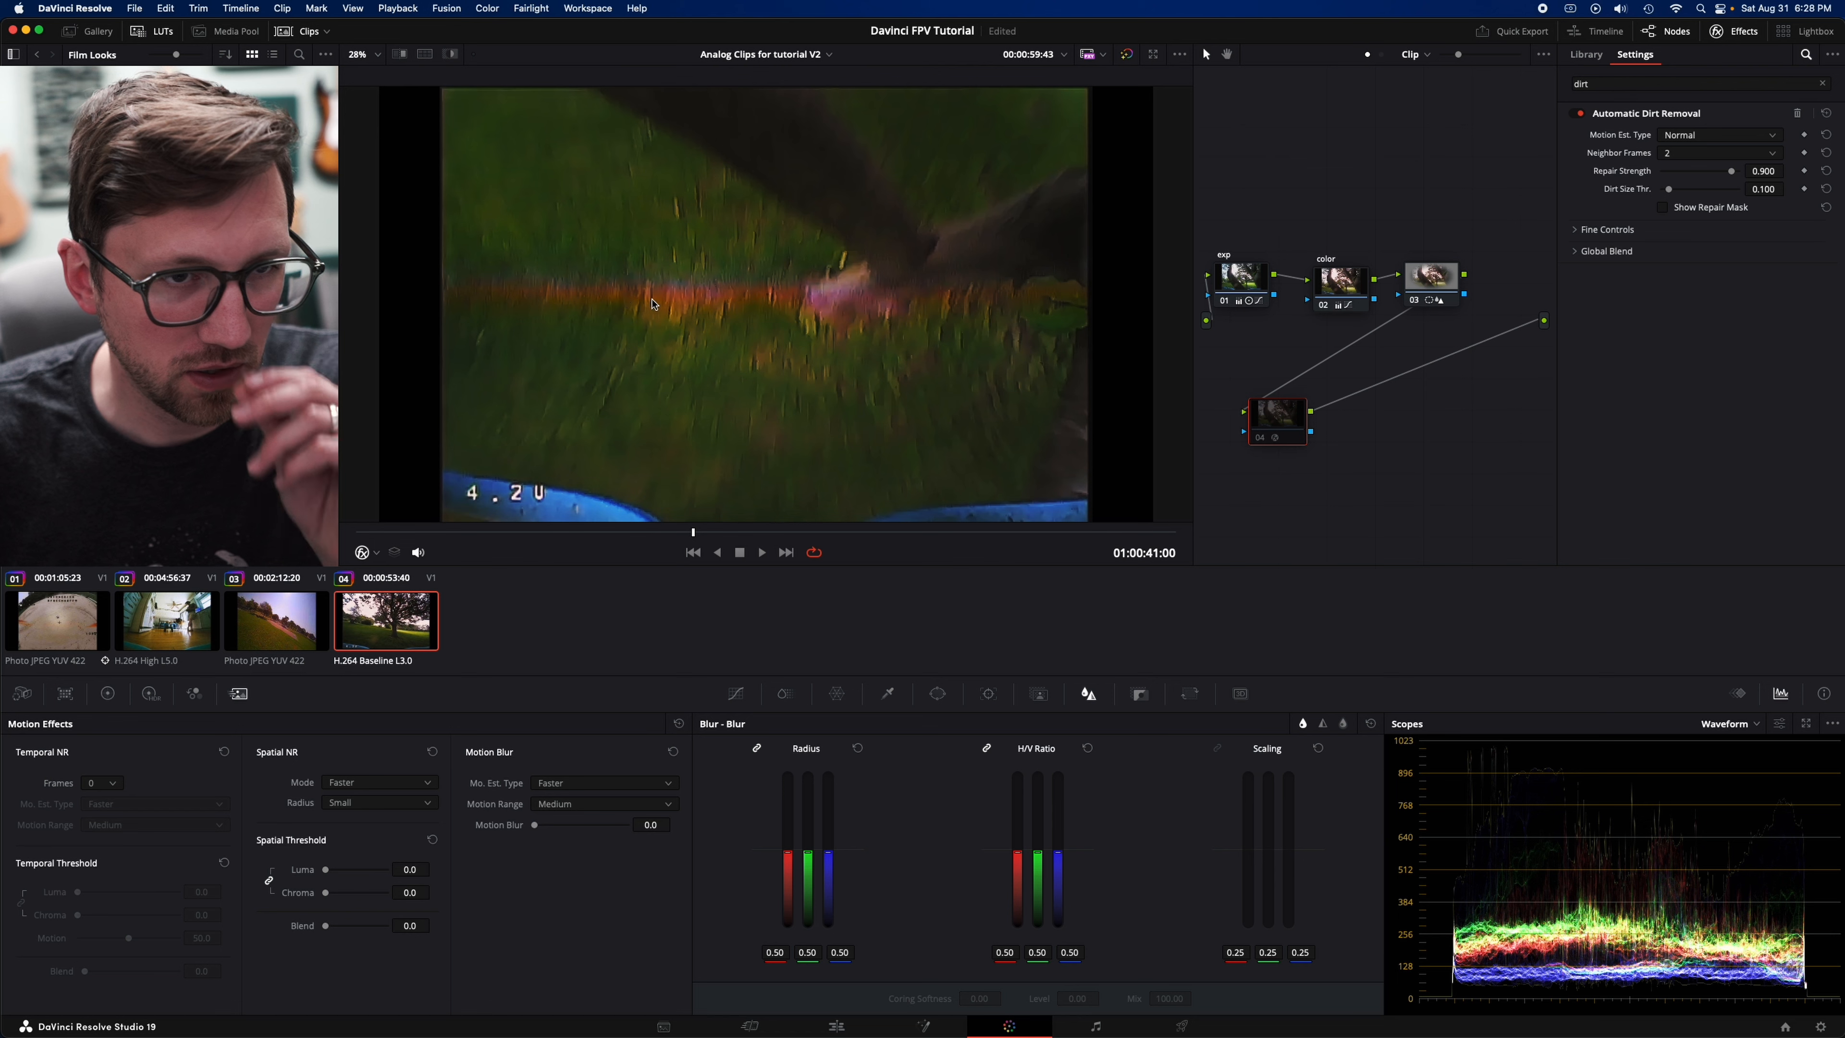
- Compare the interference frame at 01:00:41:00 with dirt removal node 04 off and on, leaving it enabled
click(1258, 439)
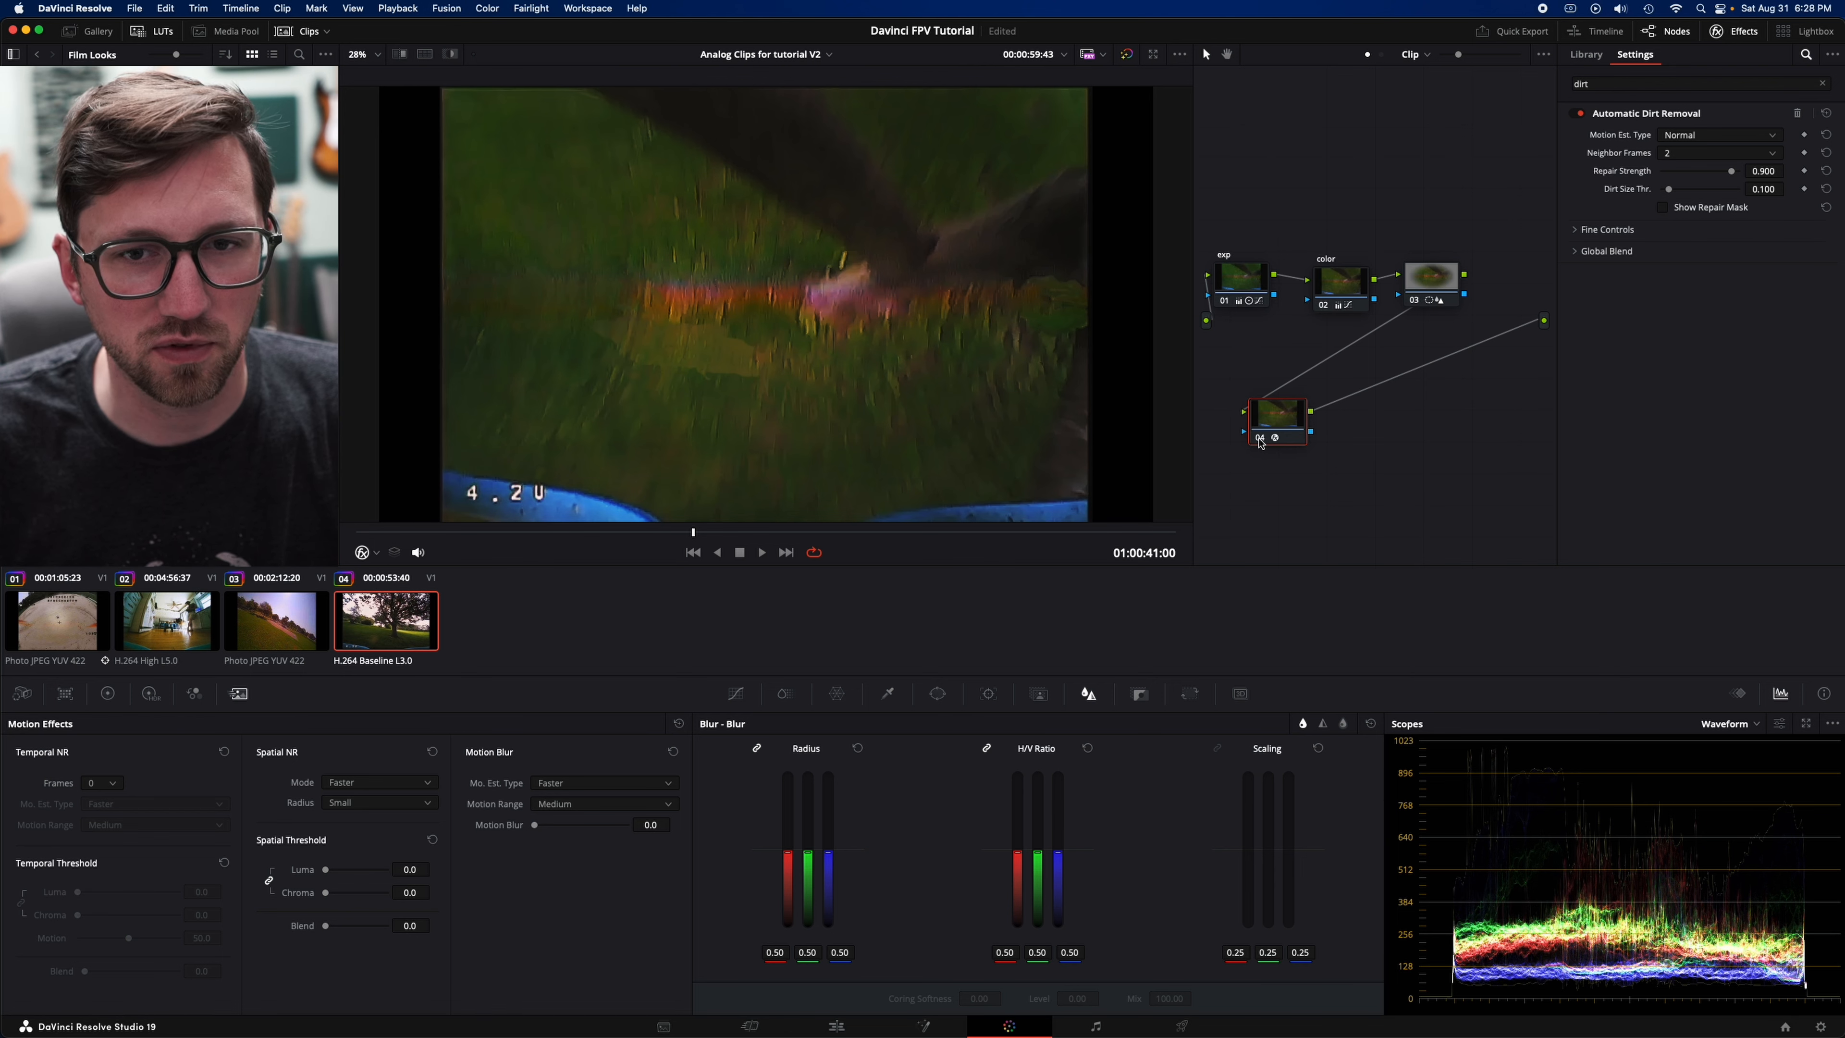
click(1258, 439)
click(1259, 439)
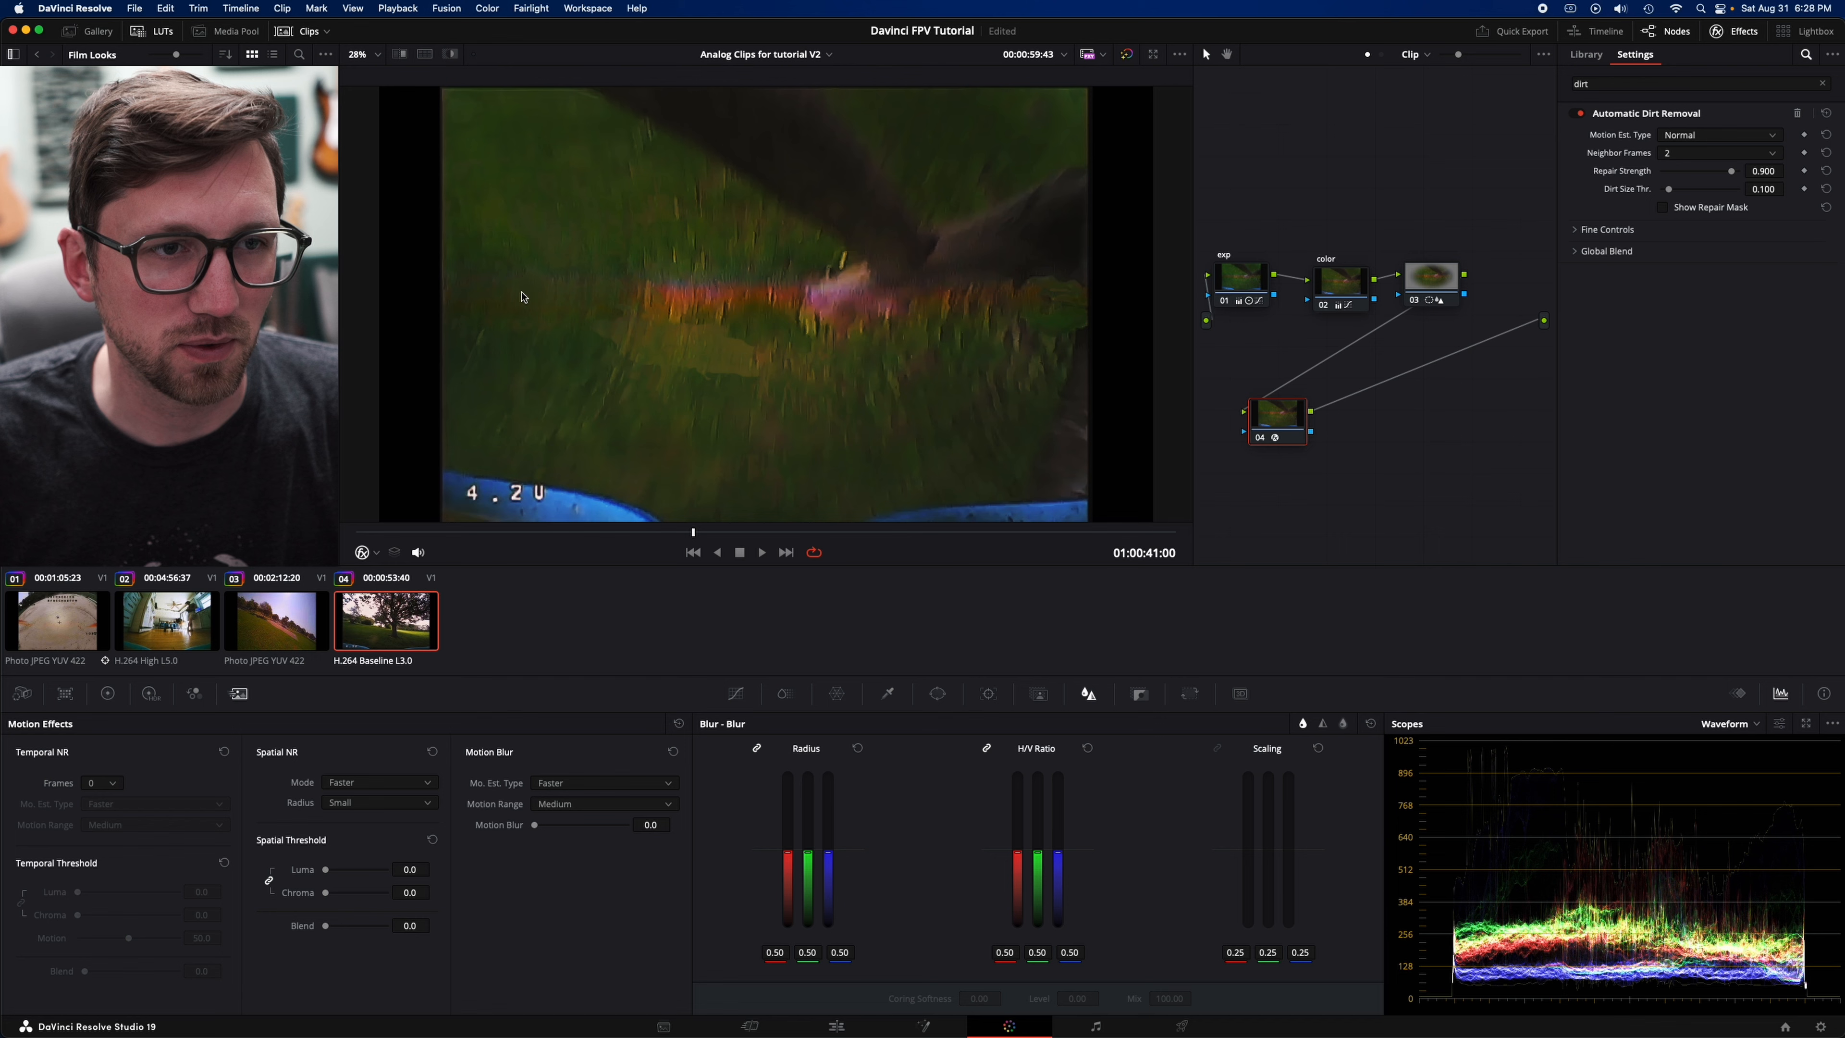
click(1261, 439)
click(1261, 440)
- Go back to the branches frame at 01:00:38:08 and compare it with node 04 off and on, leaving it enabled
drag(694, 534, 545, 532)
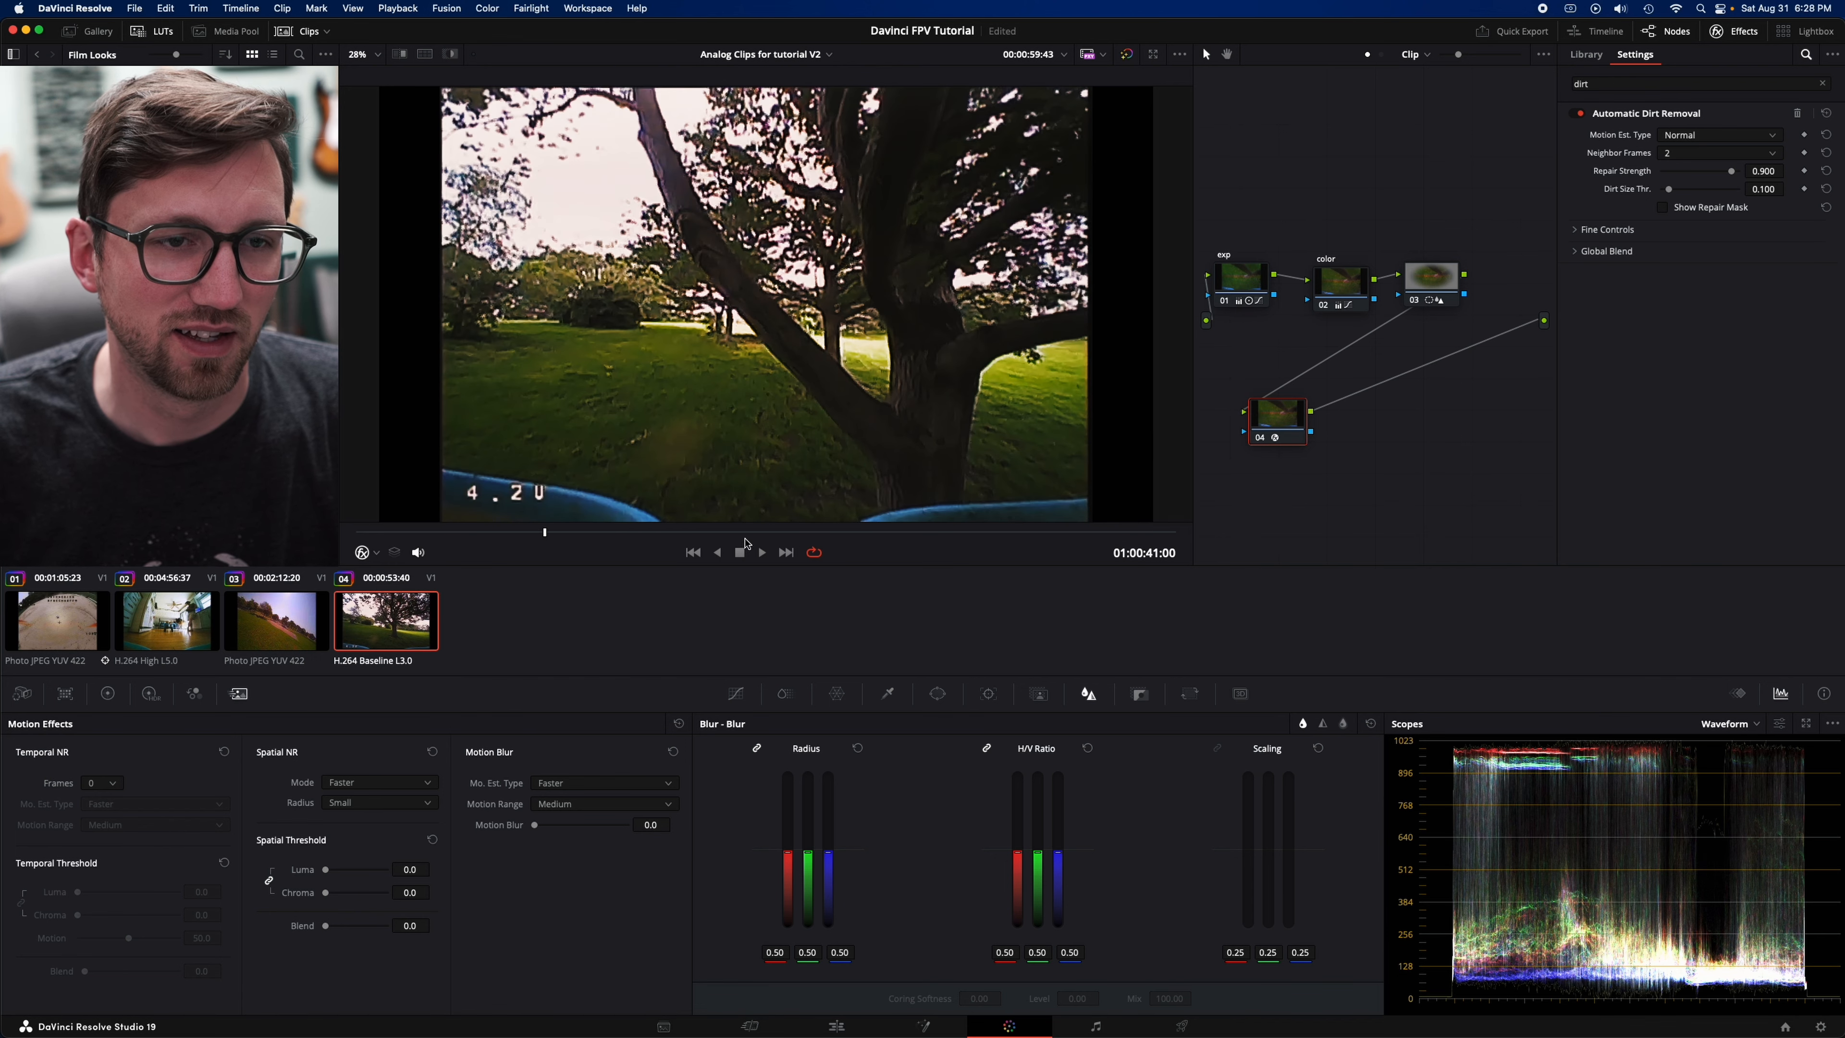
click(1260, 439)
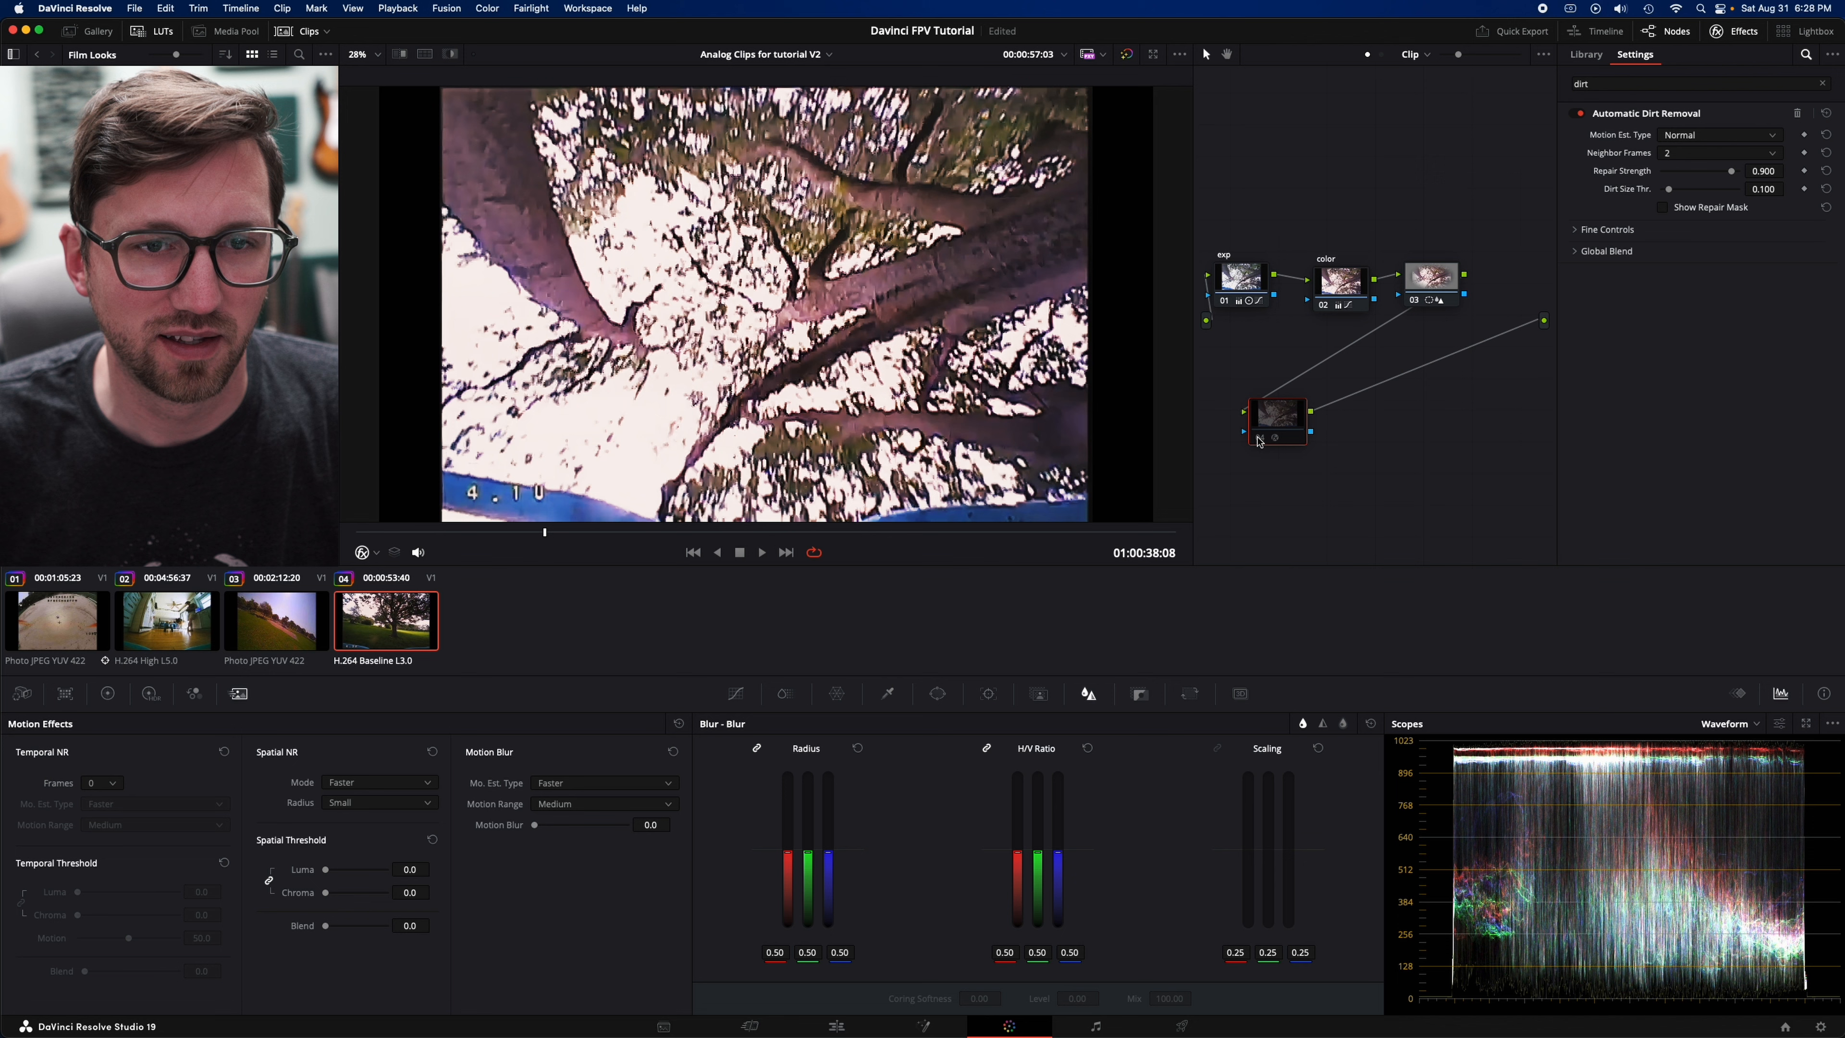
click(1260, 439)
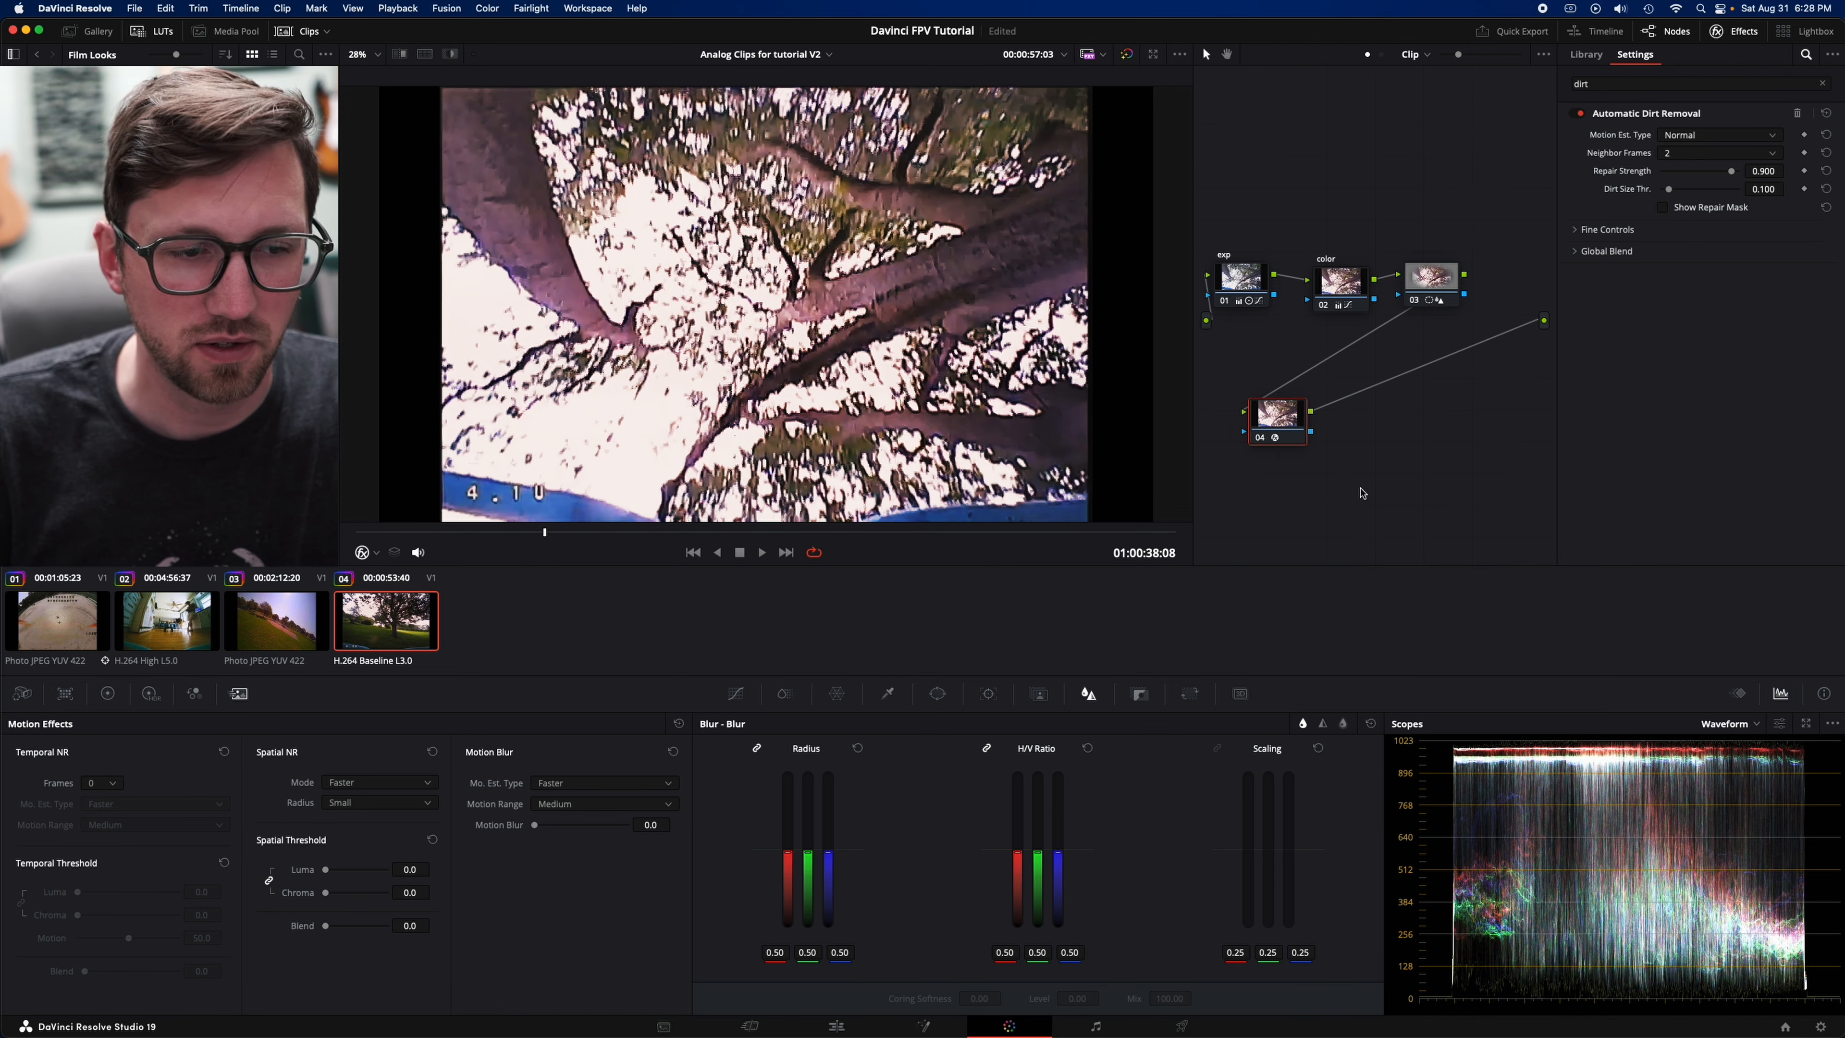
click(1260, 438)
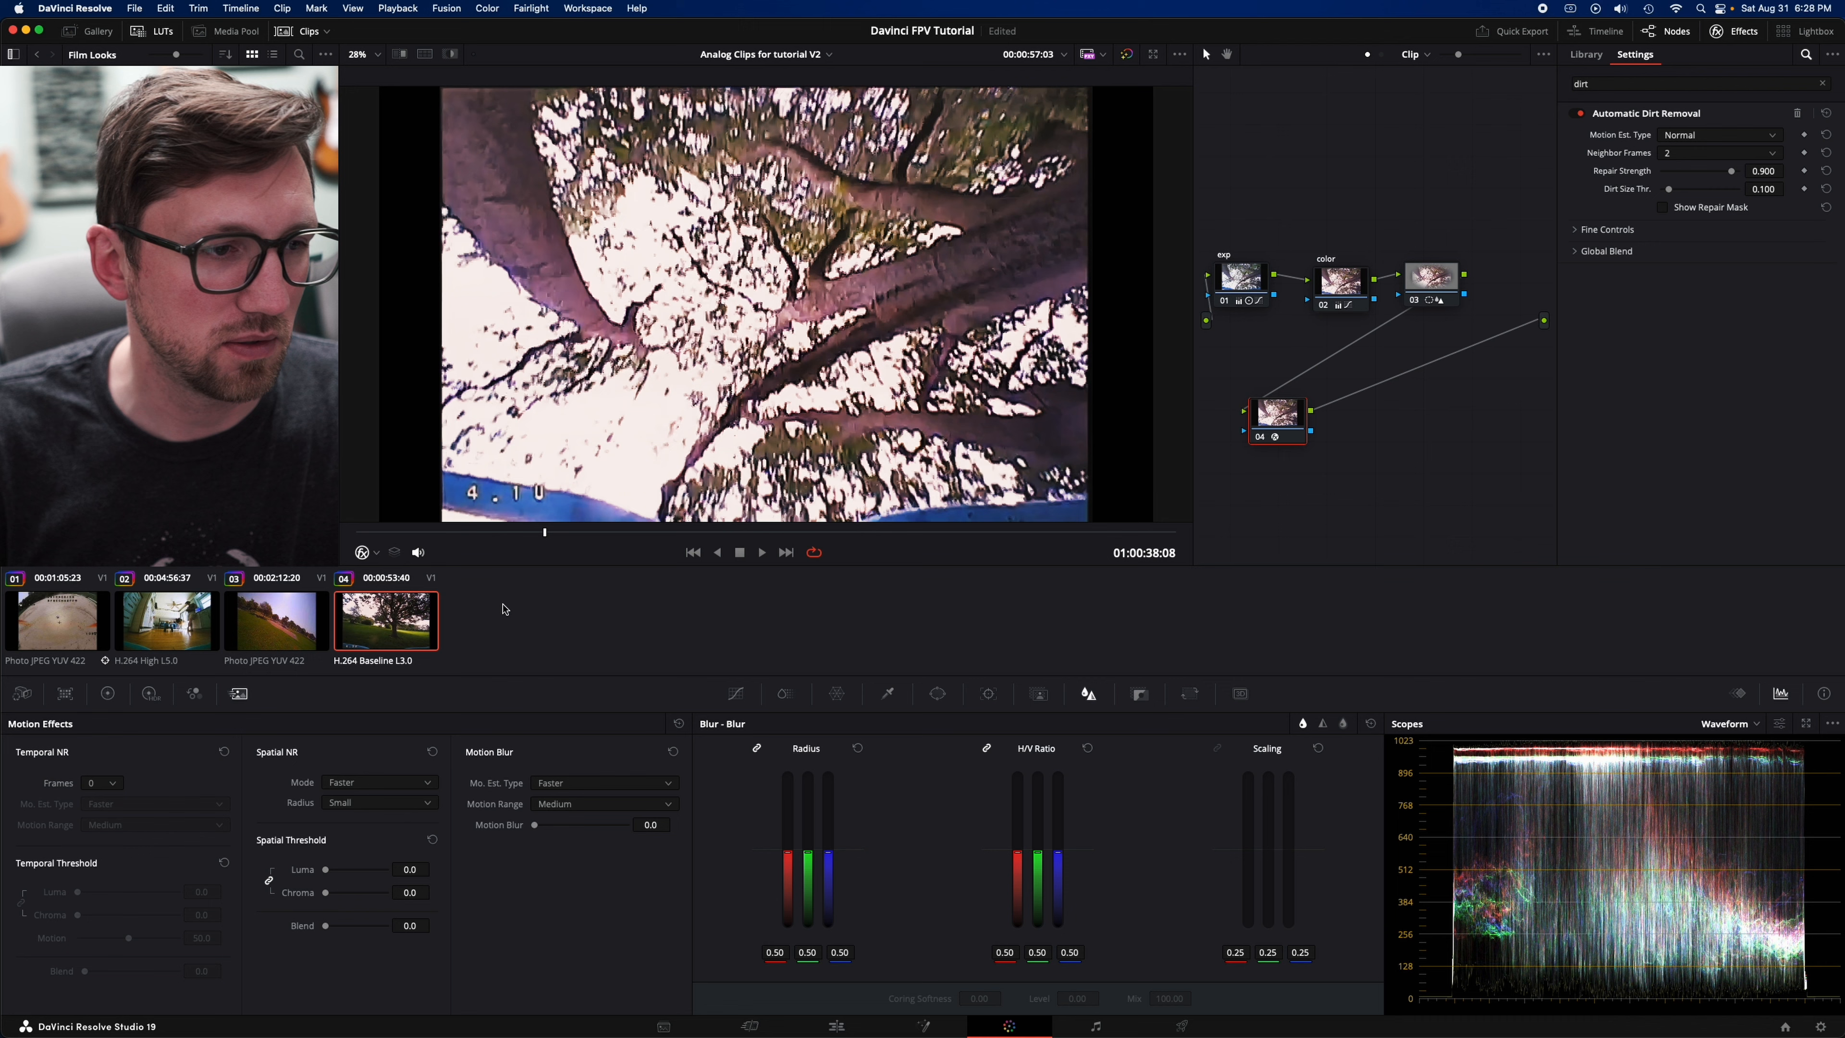
- Open the second clip and scrub through its kitchen footage, settling near 01:00:22:22
click(175, 621)
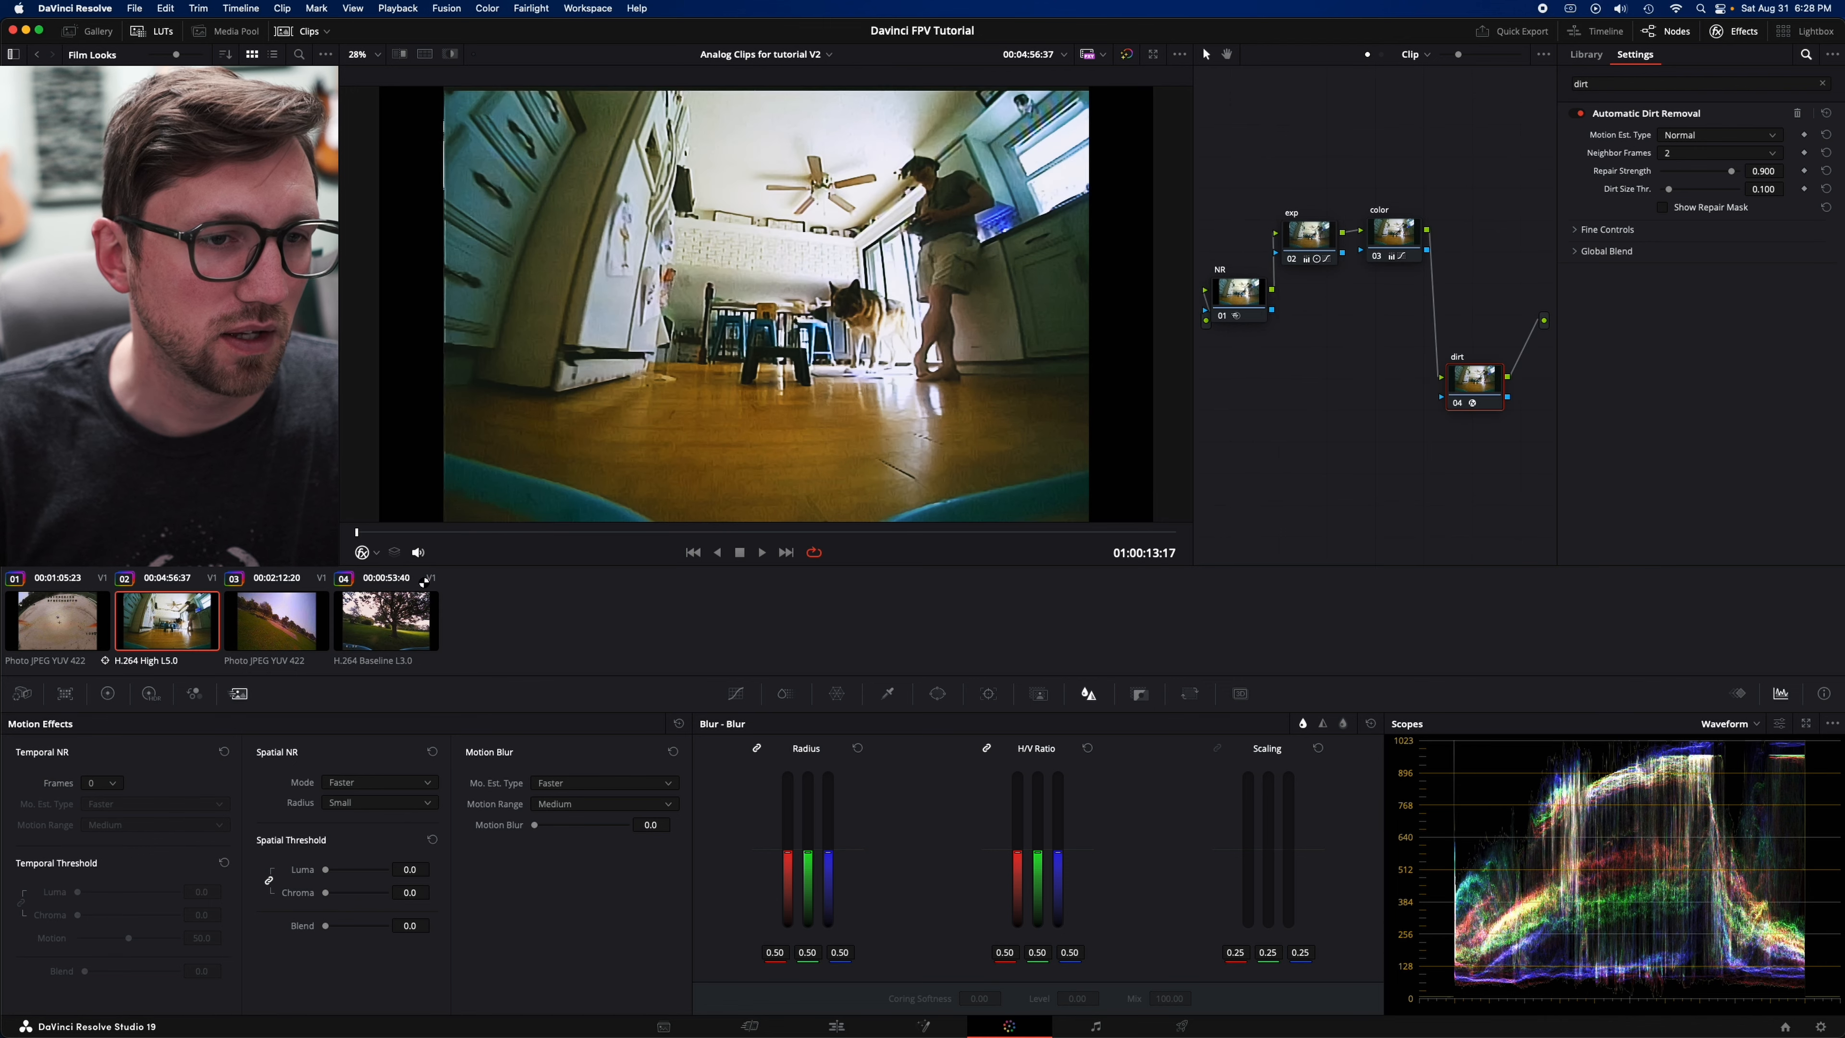
click(605, 531)
click(1104, 535)
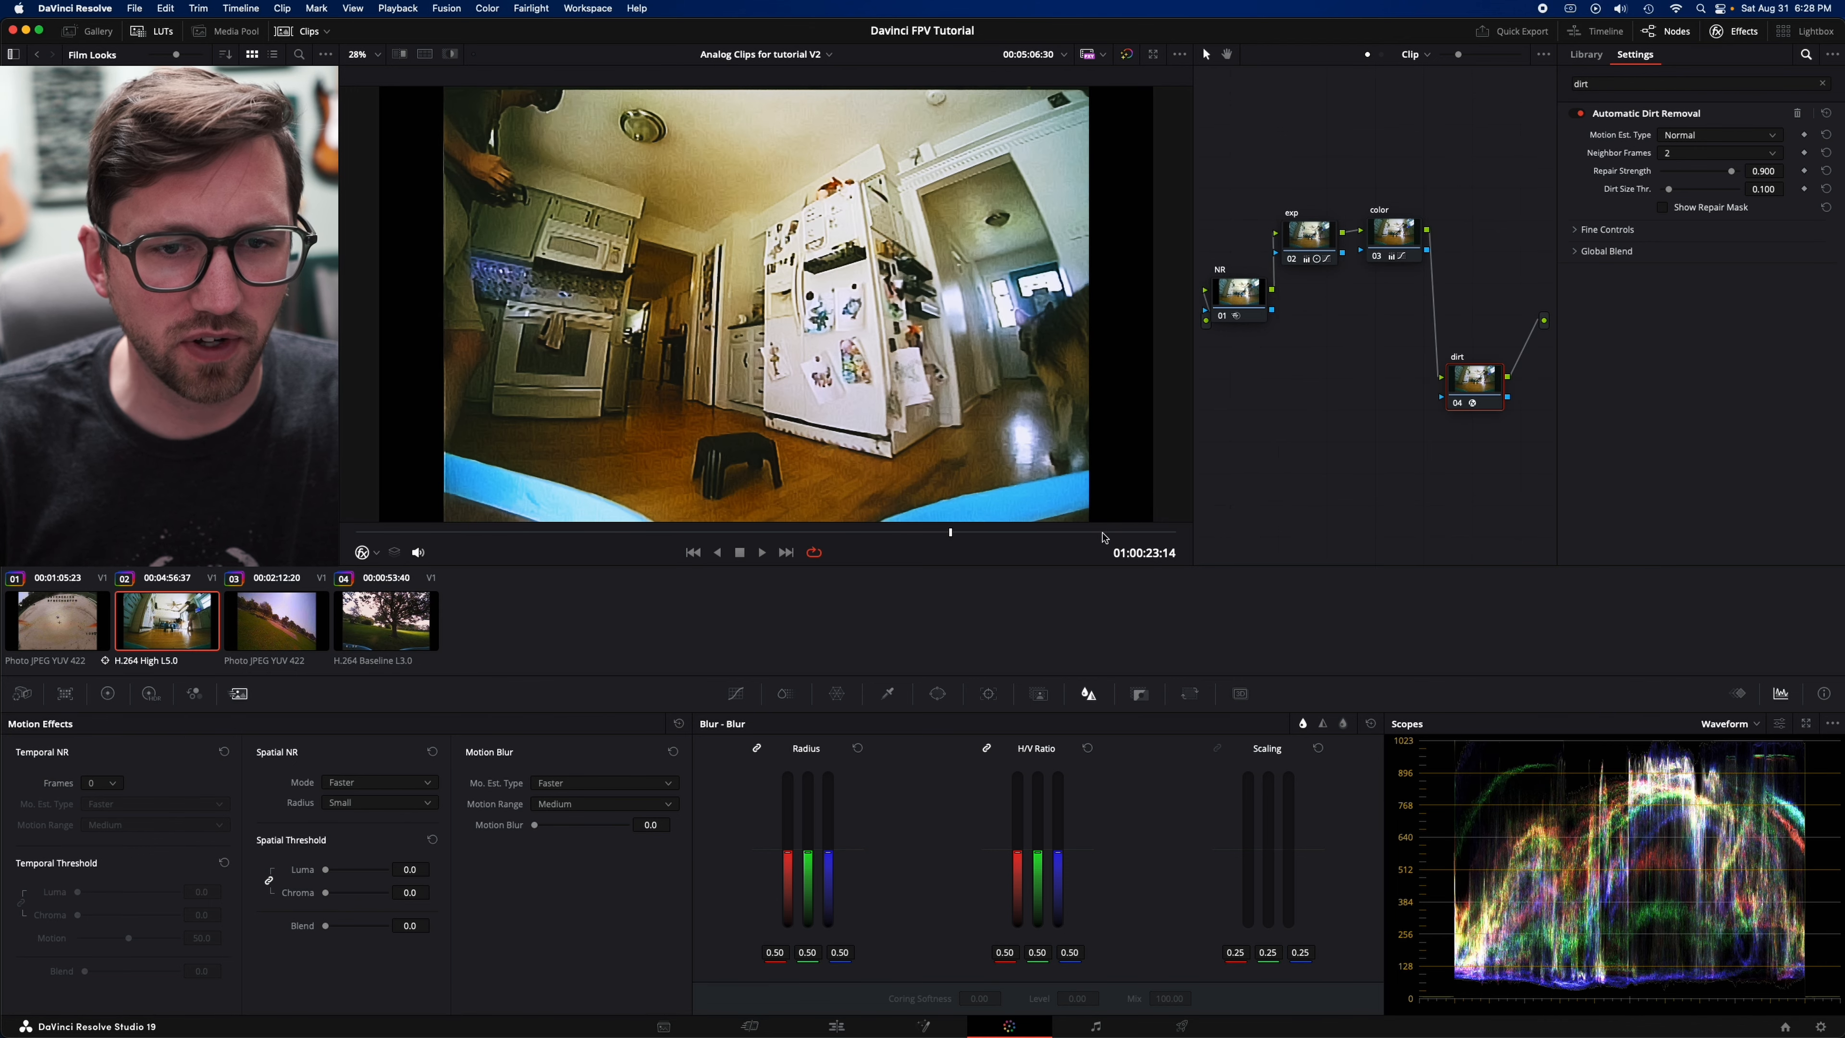
mouse_move(1104, 533)
mouse_down()
mouse_move(1141, 538)
mouse_move(1082, 543)
mouse_up()
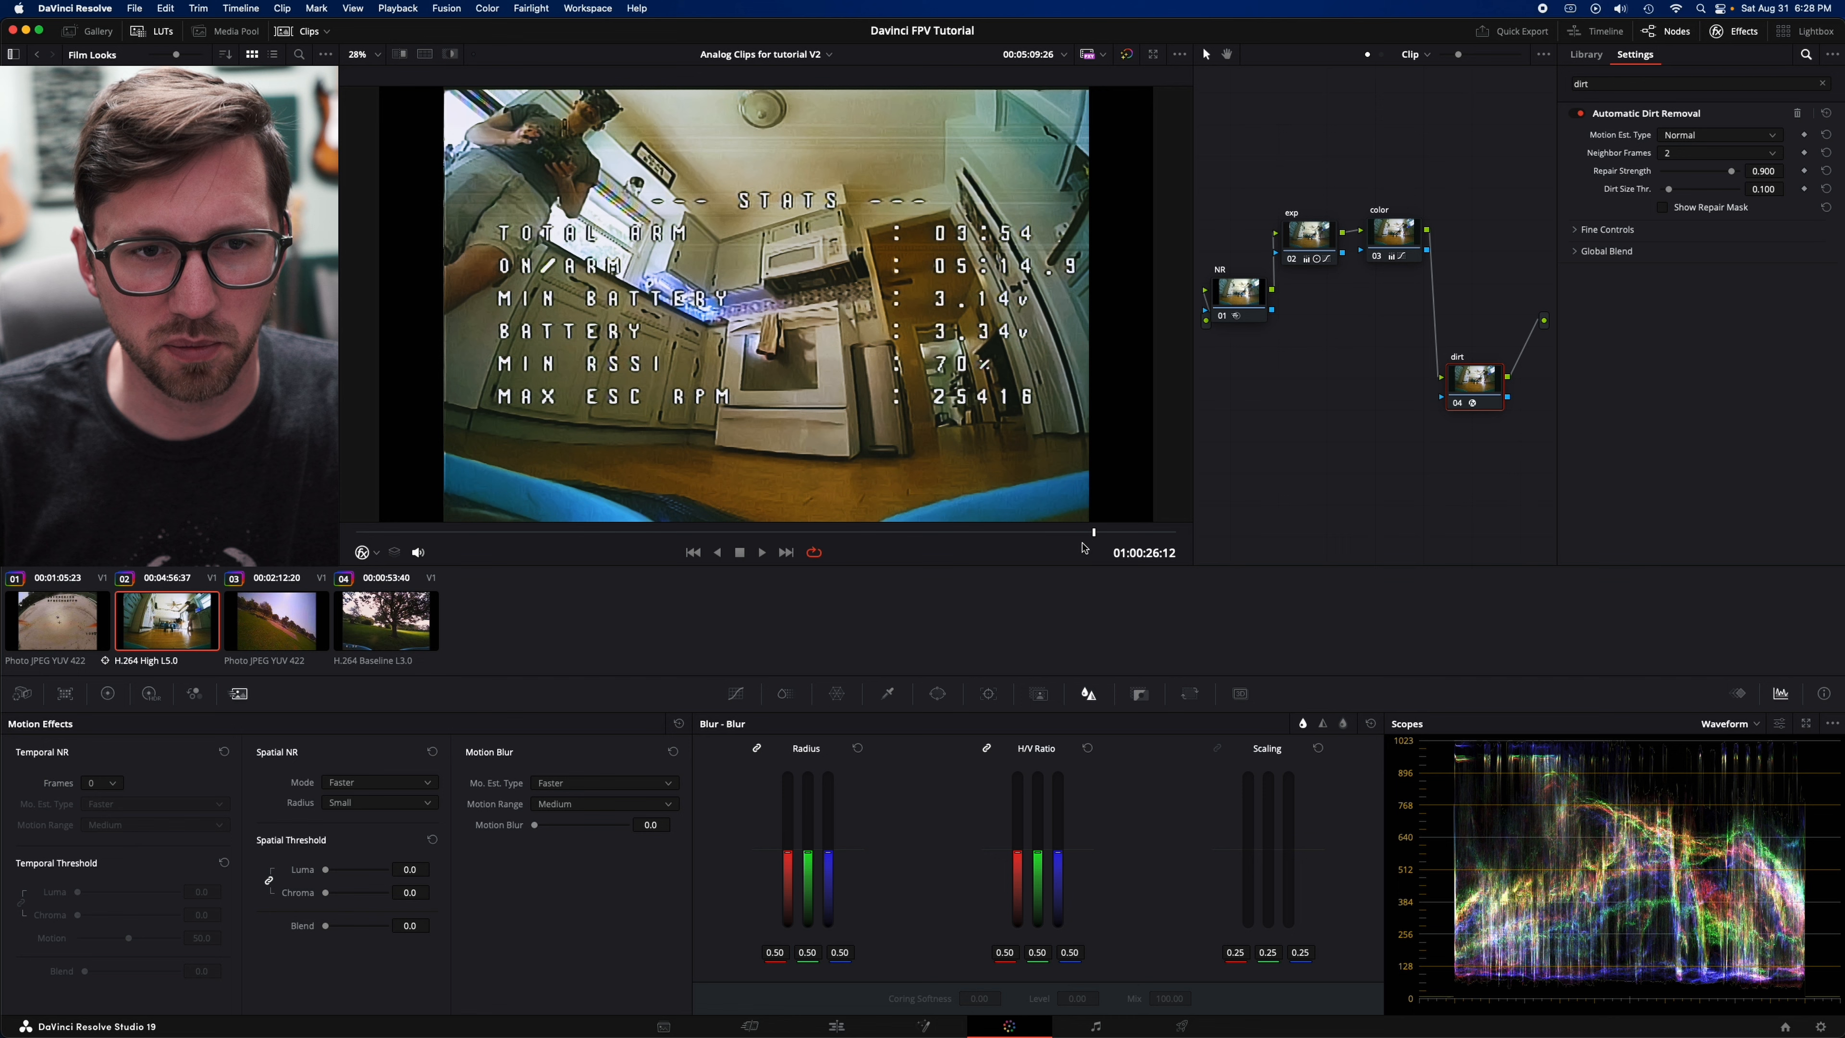
drag(921, 550, 912, 546)
- Move the "dirt" node below the chain in the second clip and add a serial node after it
drag(1467, 397, 1291, 390)
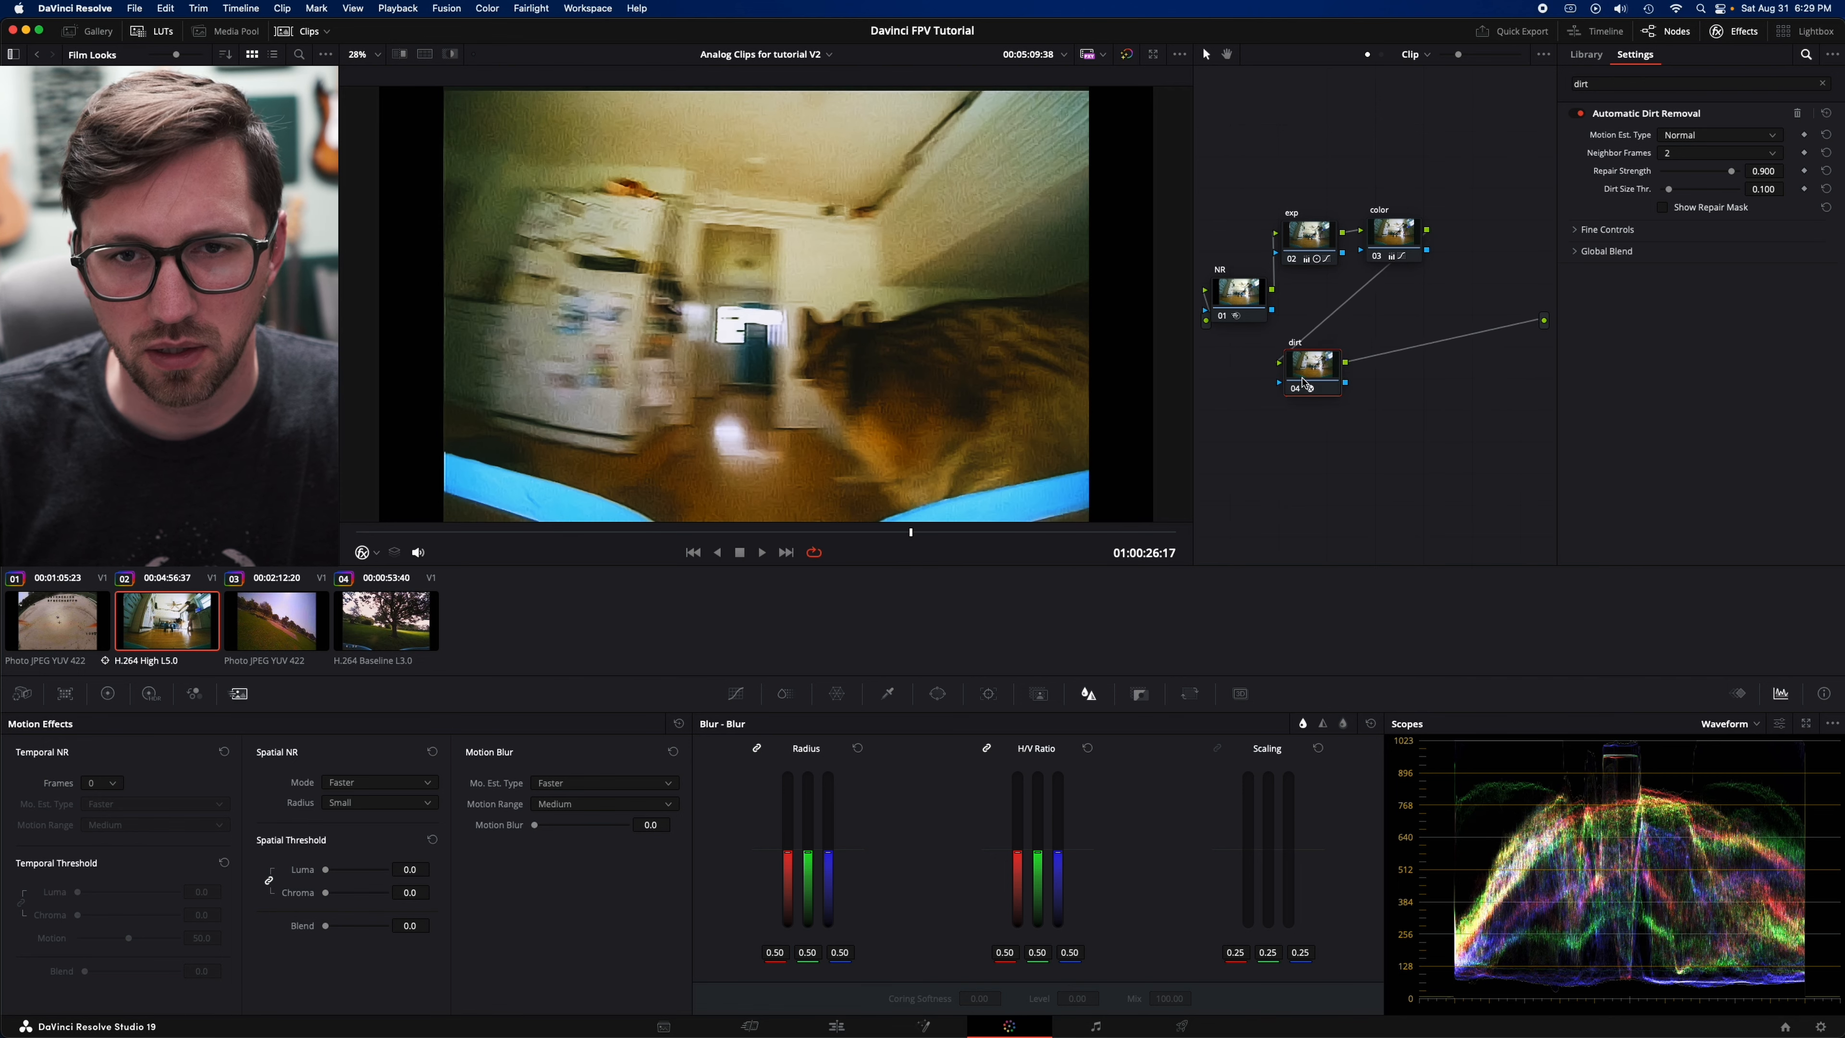
key(alt+s)
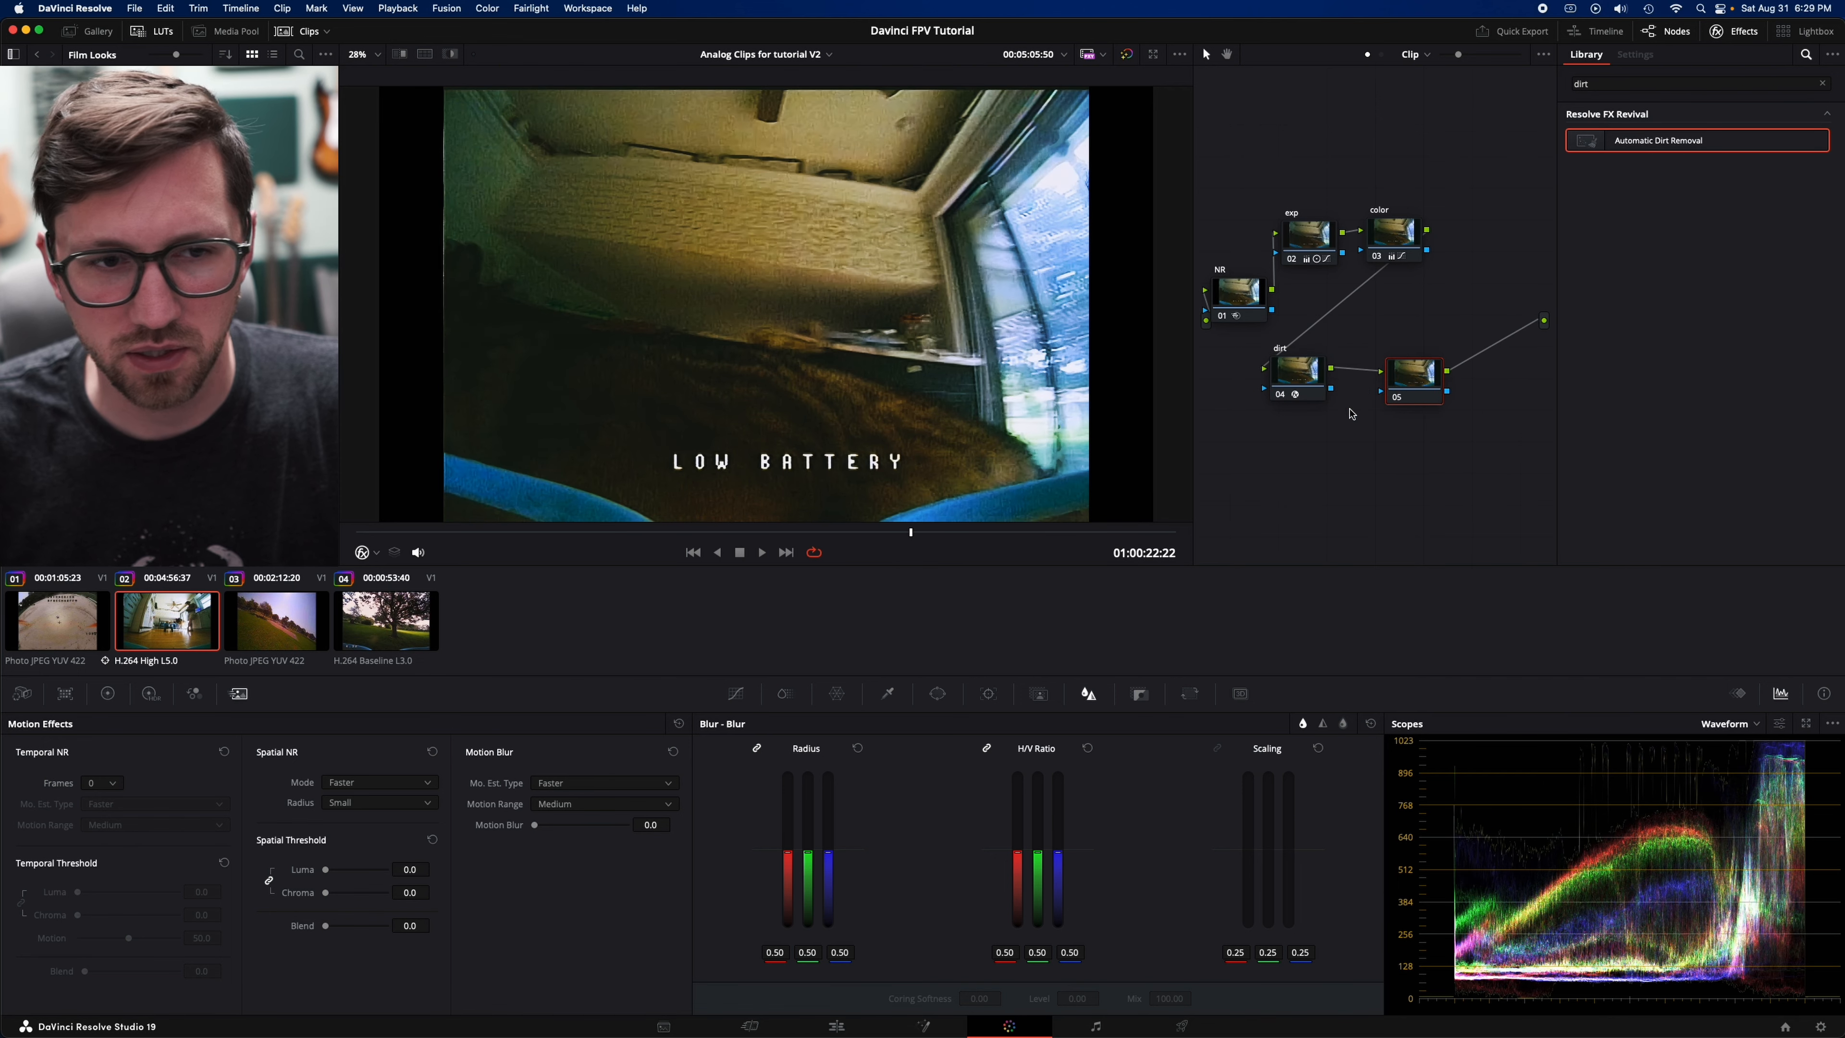
drag(612, 536, 486, 542)
- Open the third clip and set Mid/Detail to -37 on node 04 in the color wheels
click(258, 635)
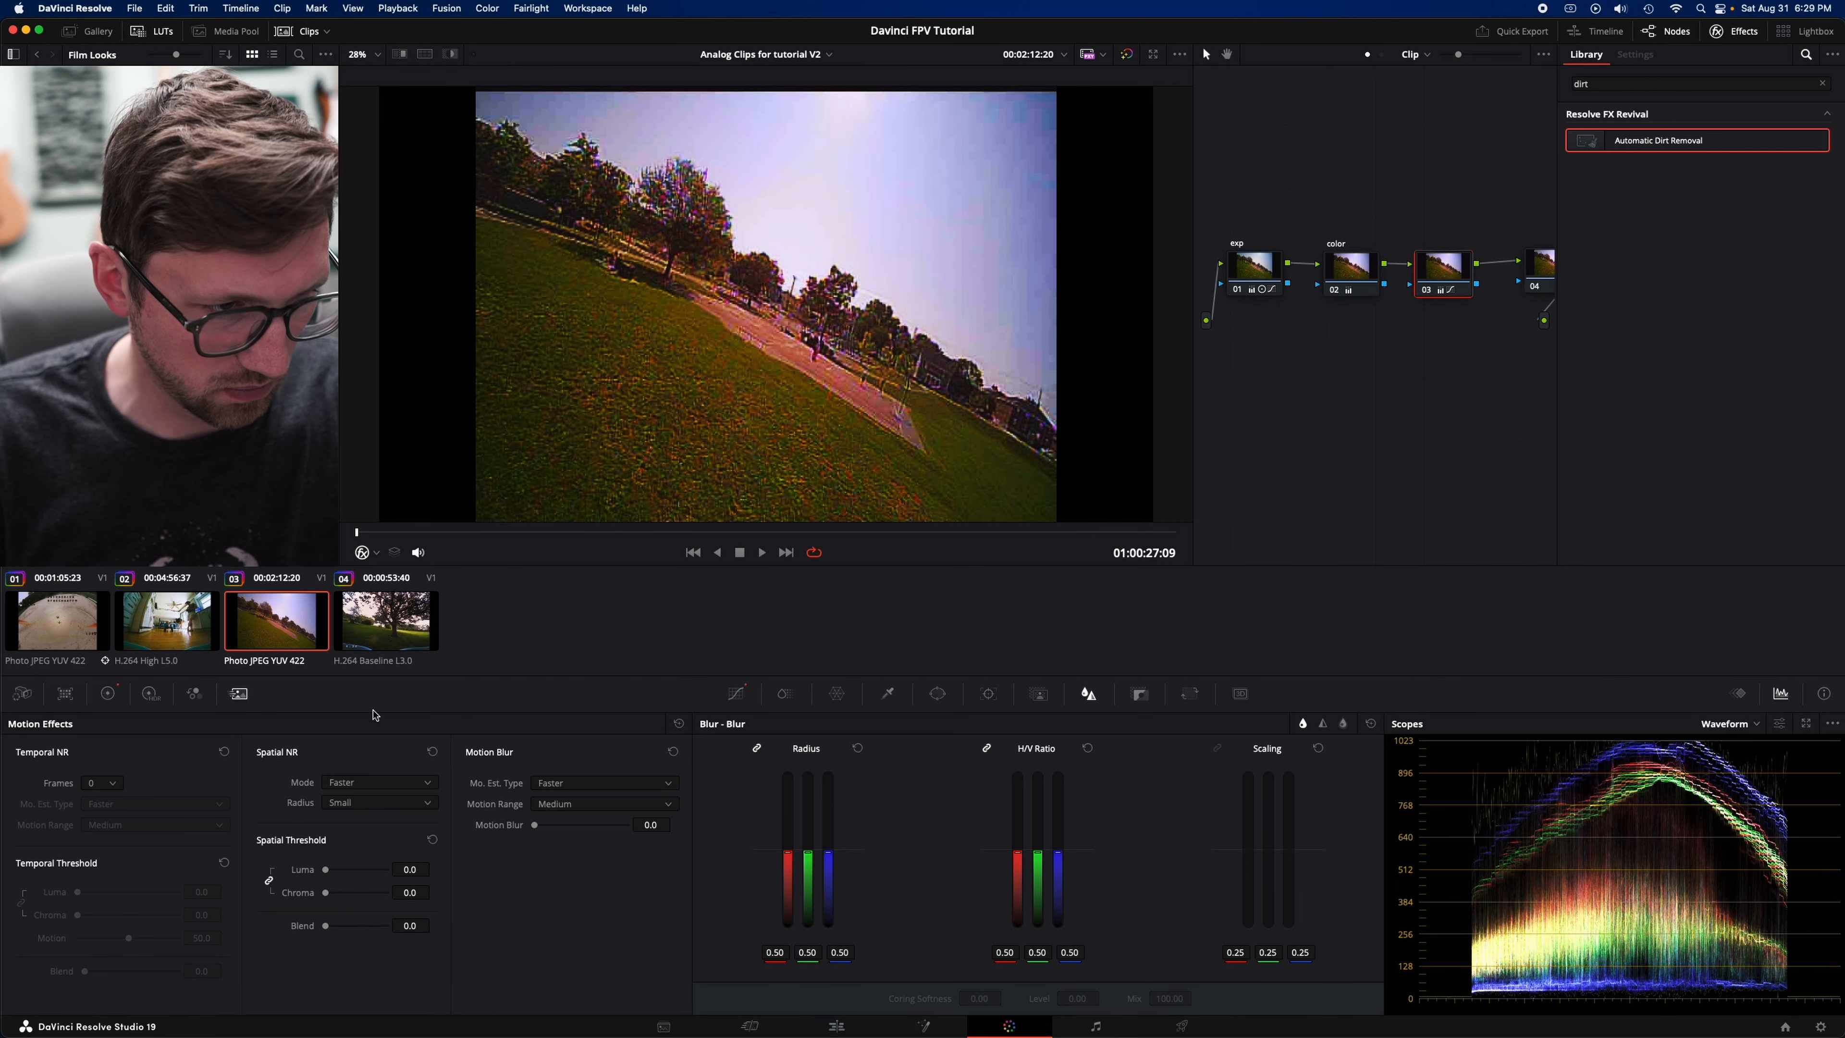
click(107, 692)
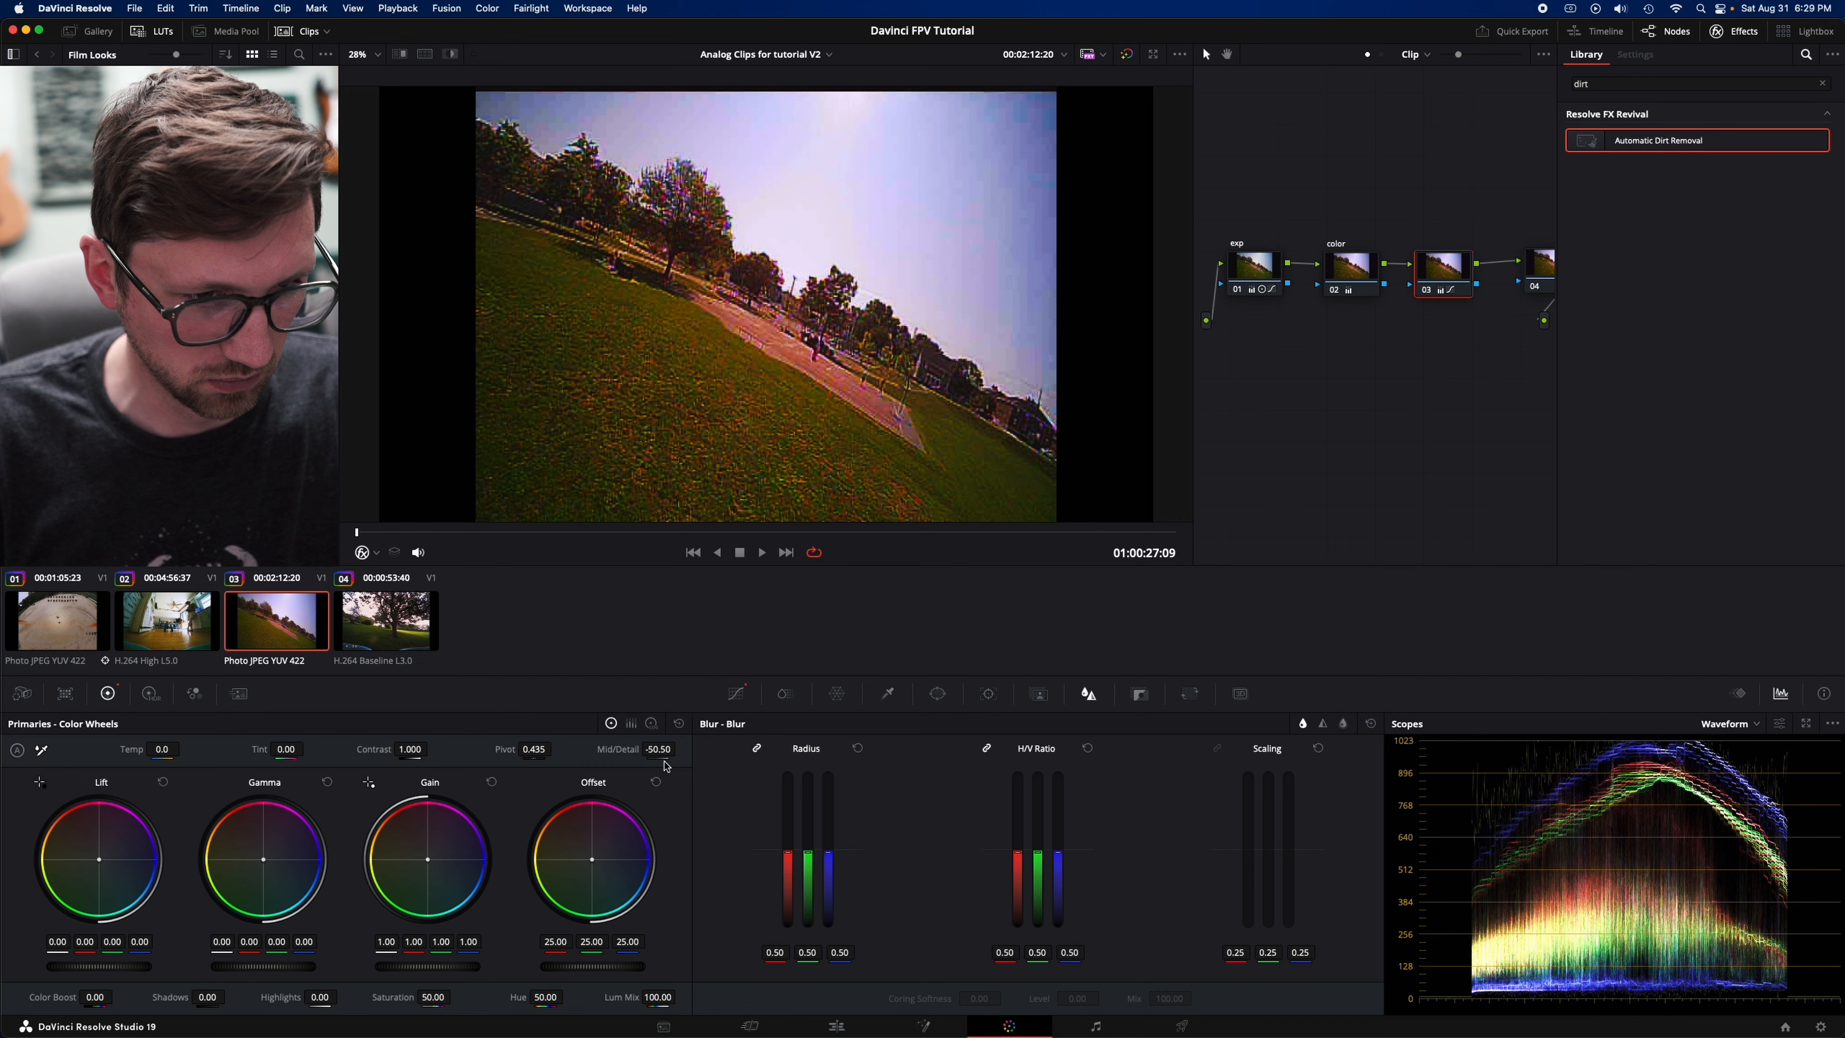
click(1528, 262)
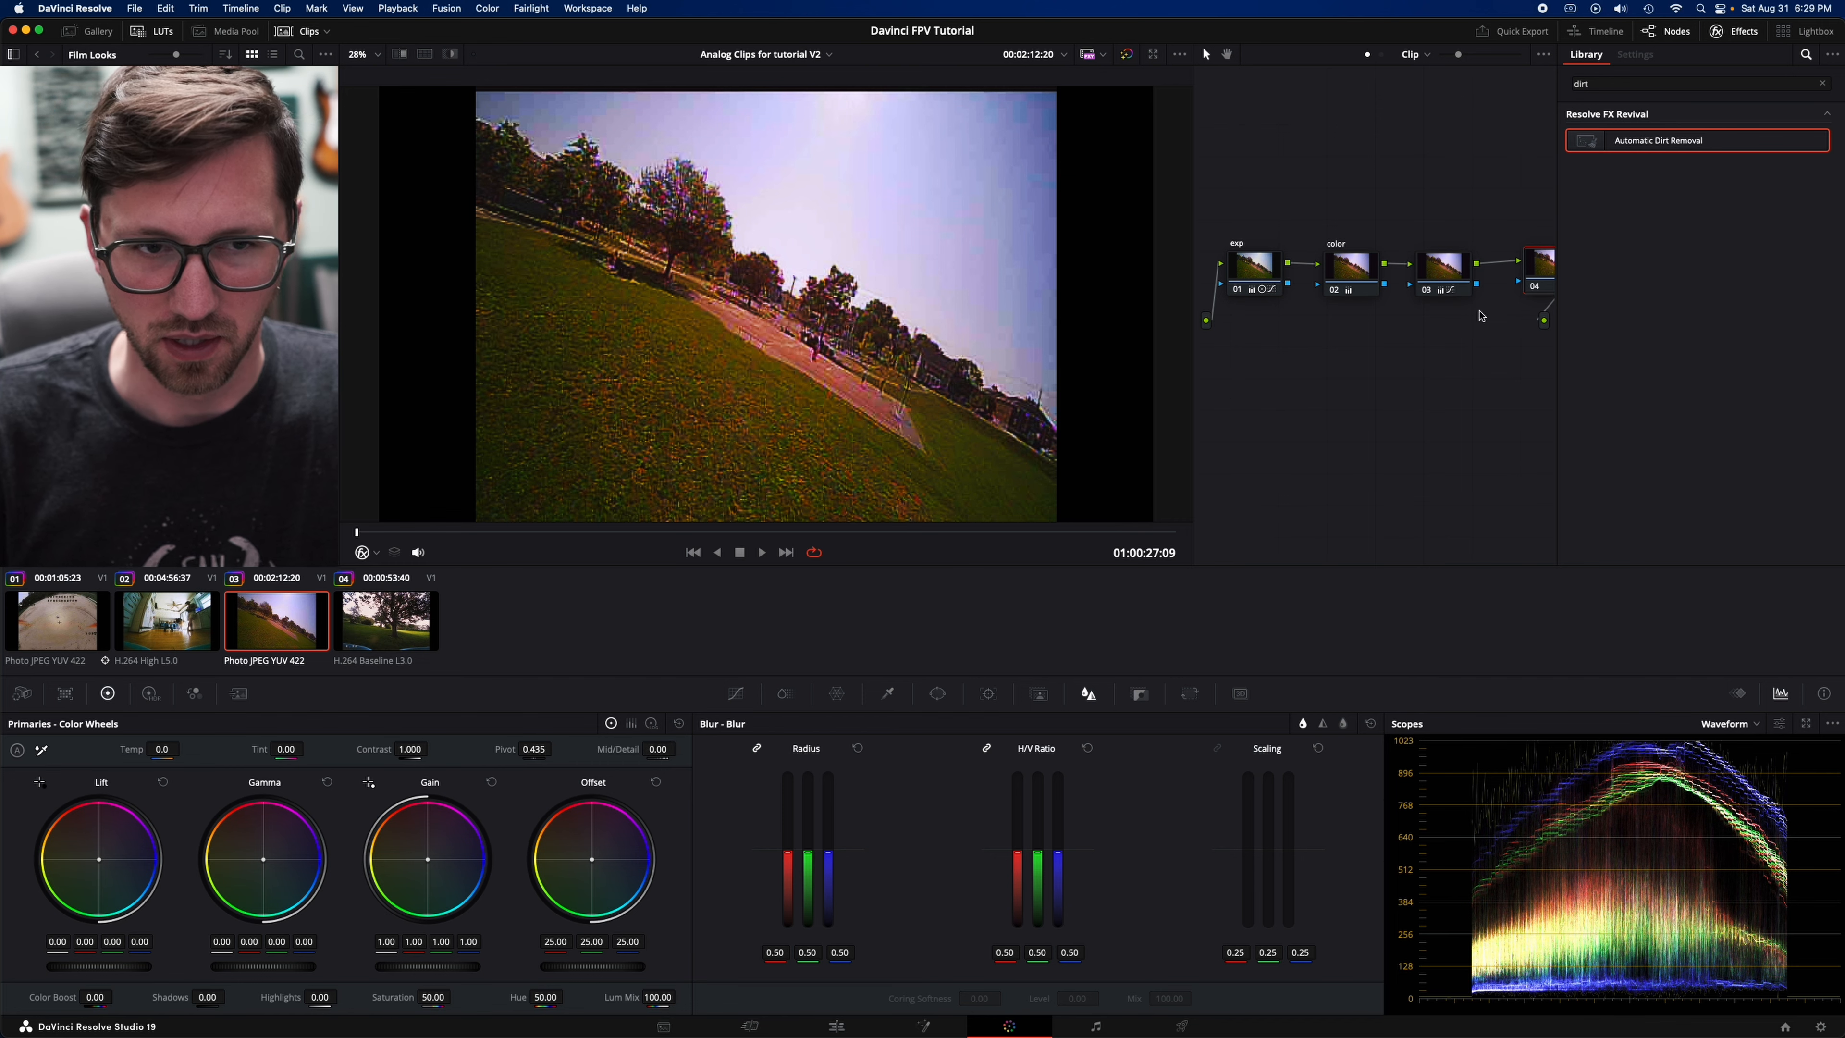
mouse_move(659, 748)
mouse_down()
mouse_move(574, 749)
mouse_move(631, 748)
mouse_up()
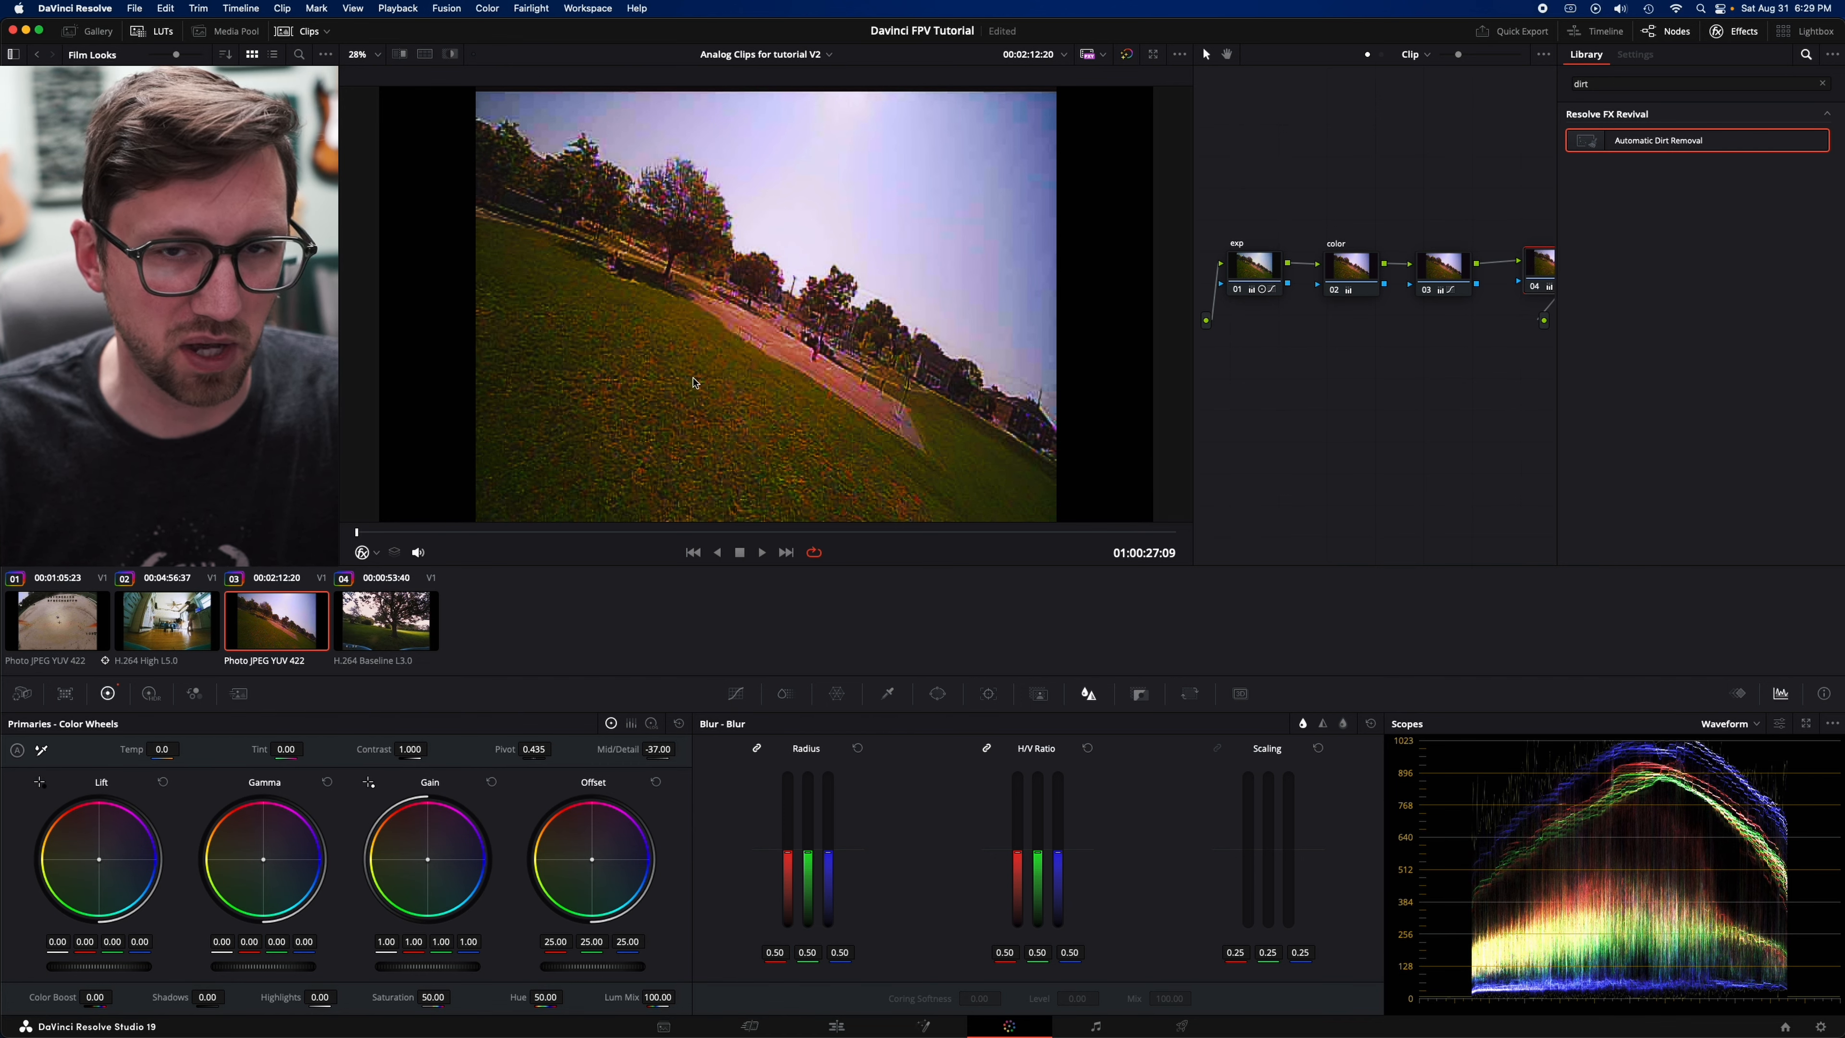
- Move node 04 below the start of the node chain and add a serial node after it
drag(1534, 300, 1452, 449)
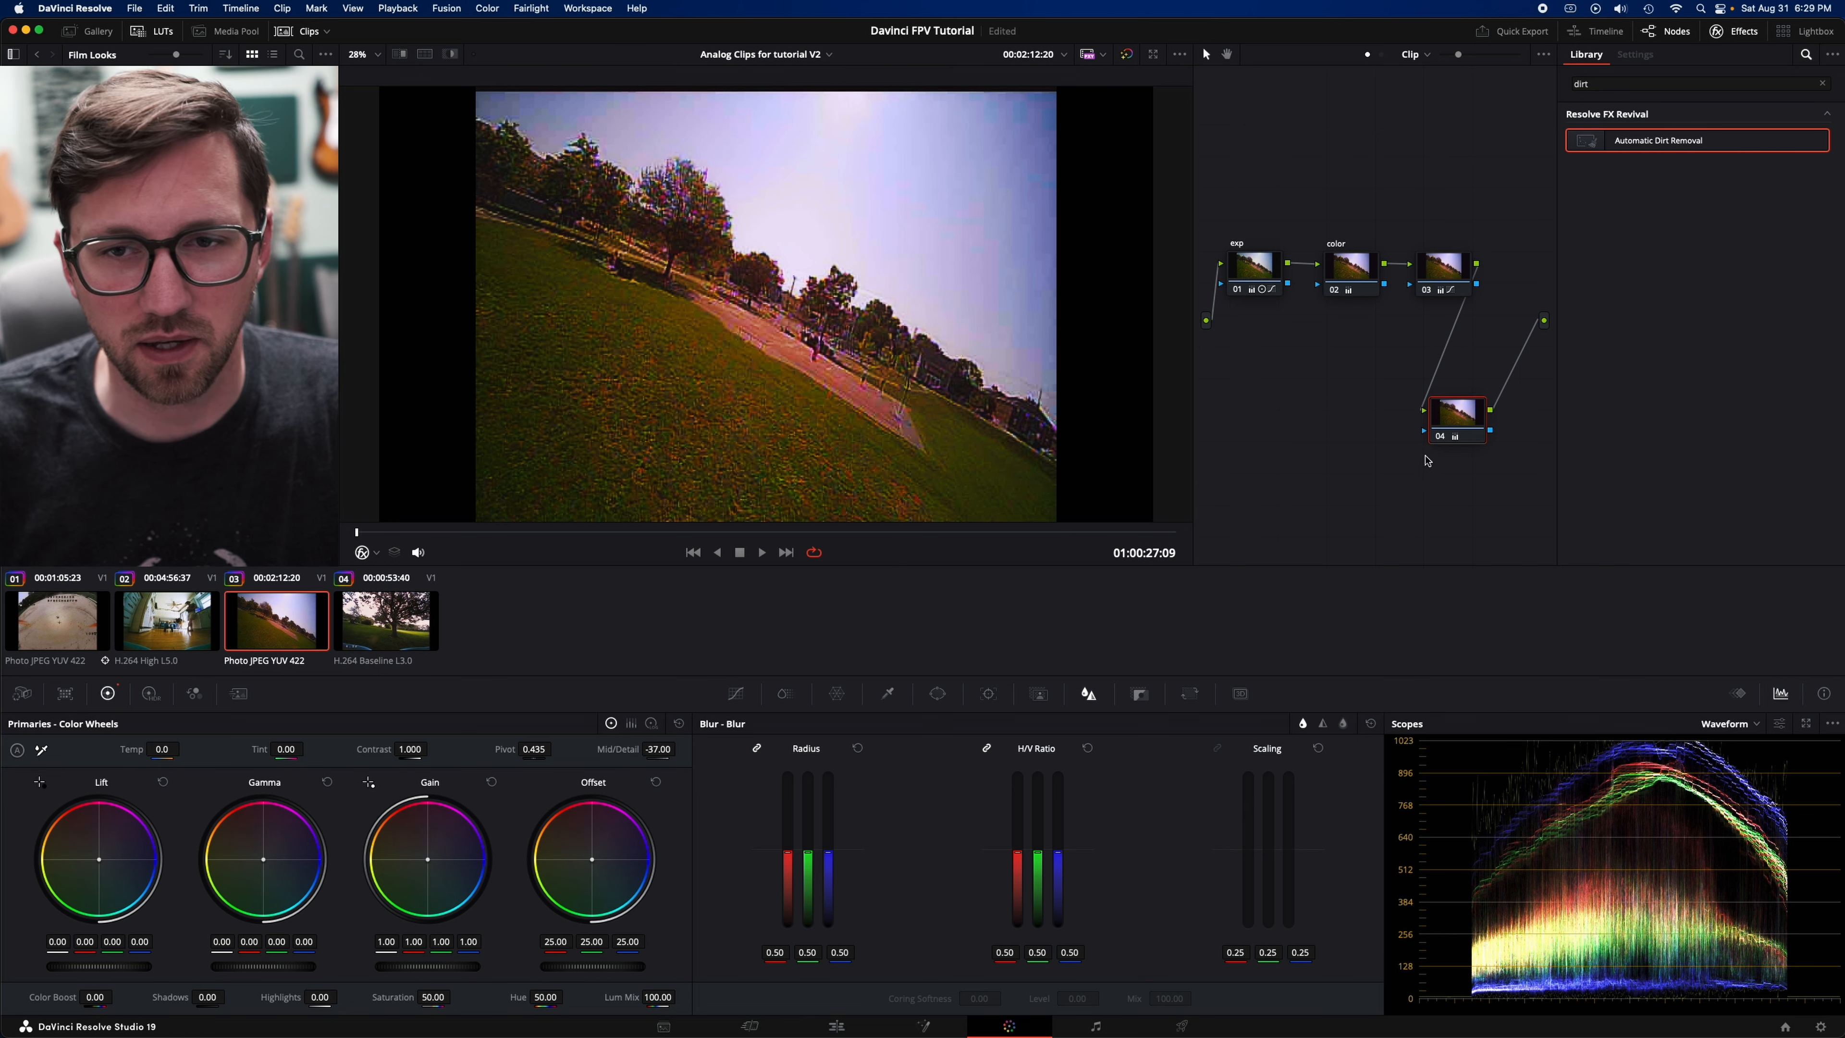
drag(1446, 419, 1255, 401)
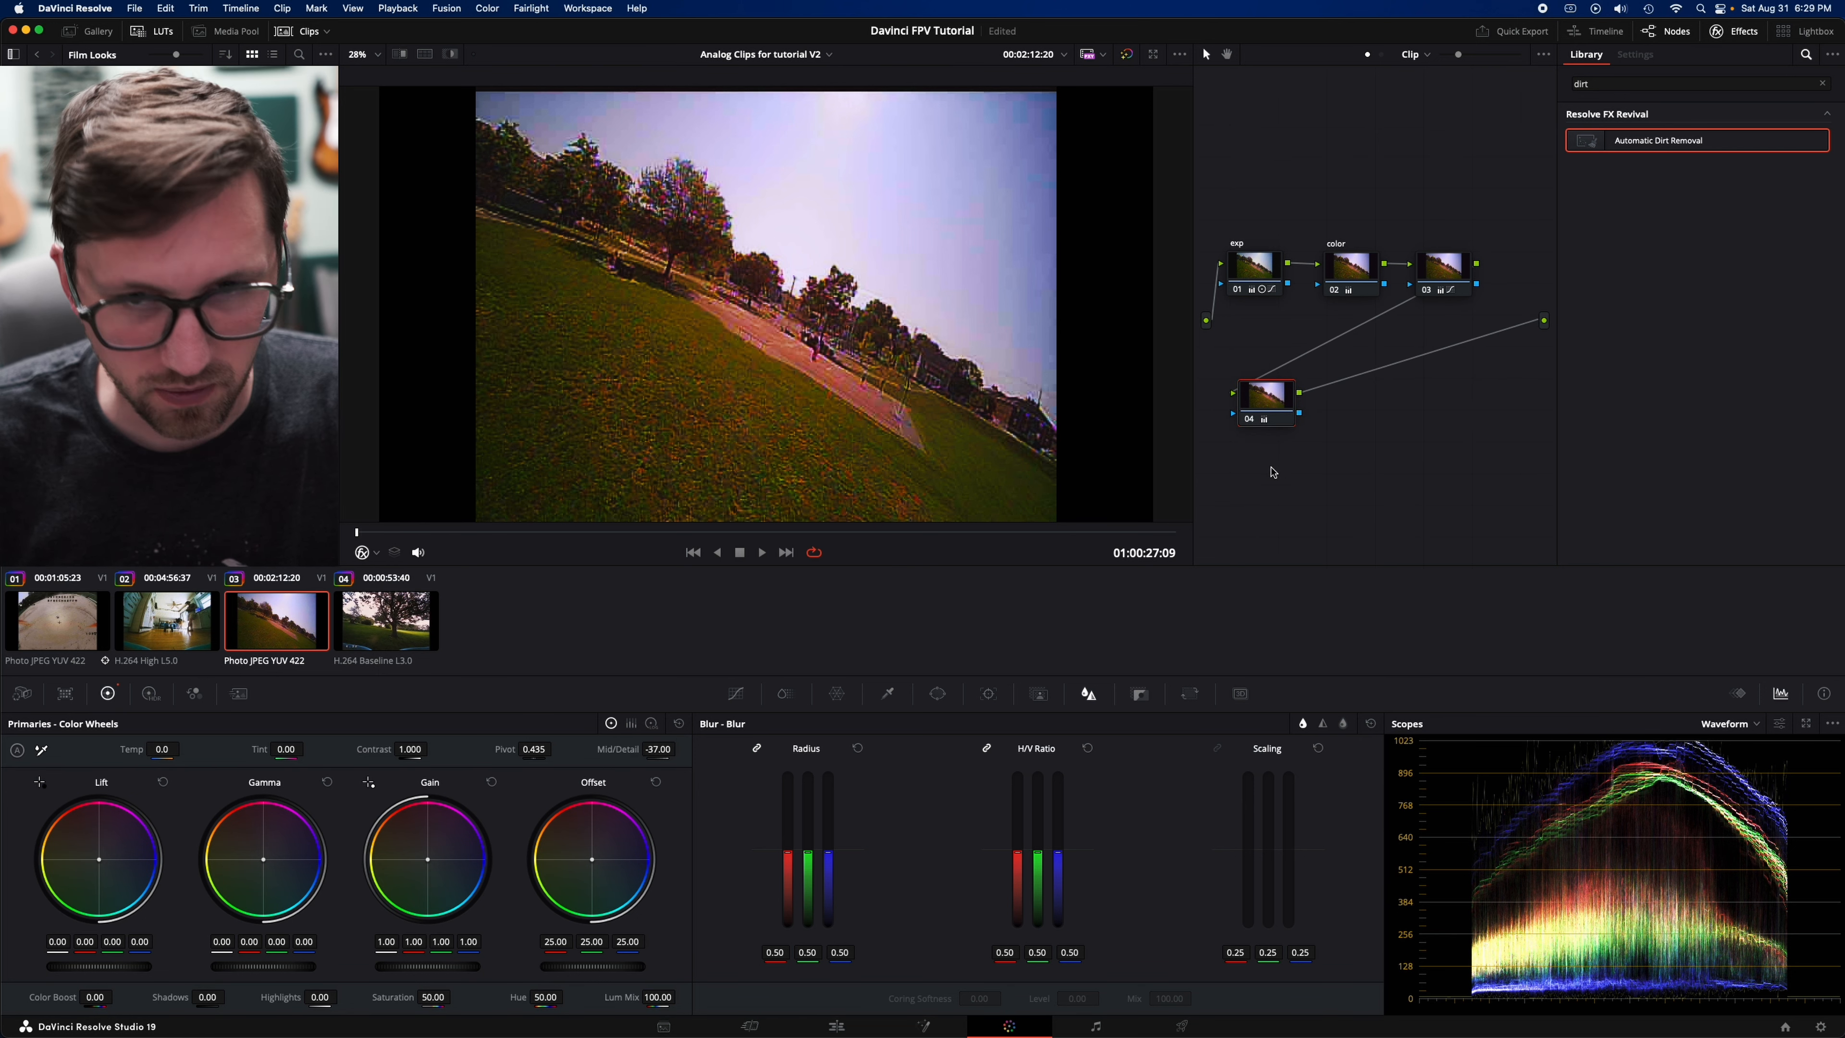
key(alt+s)
- Search the effects library for "mot" and apply Motion Blur to node 05
drag(1628, 85, 1542, 82)
text(mot)
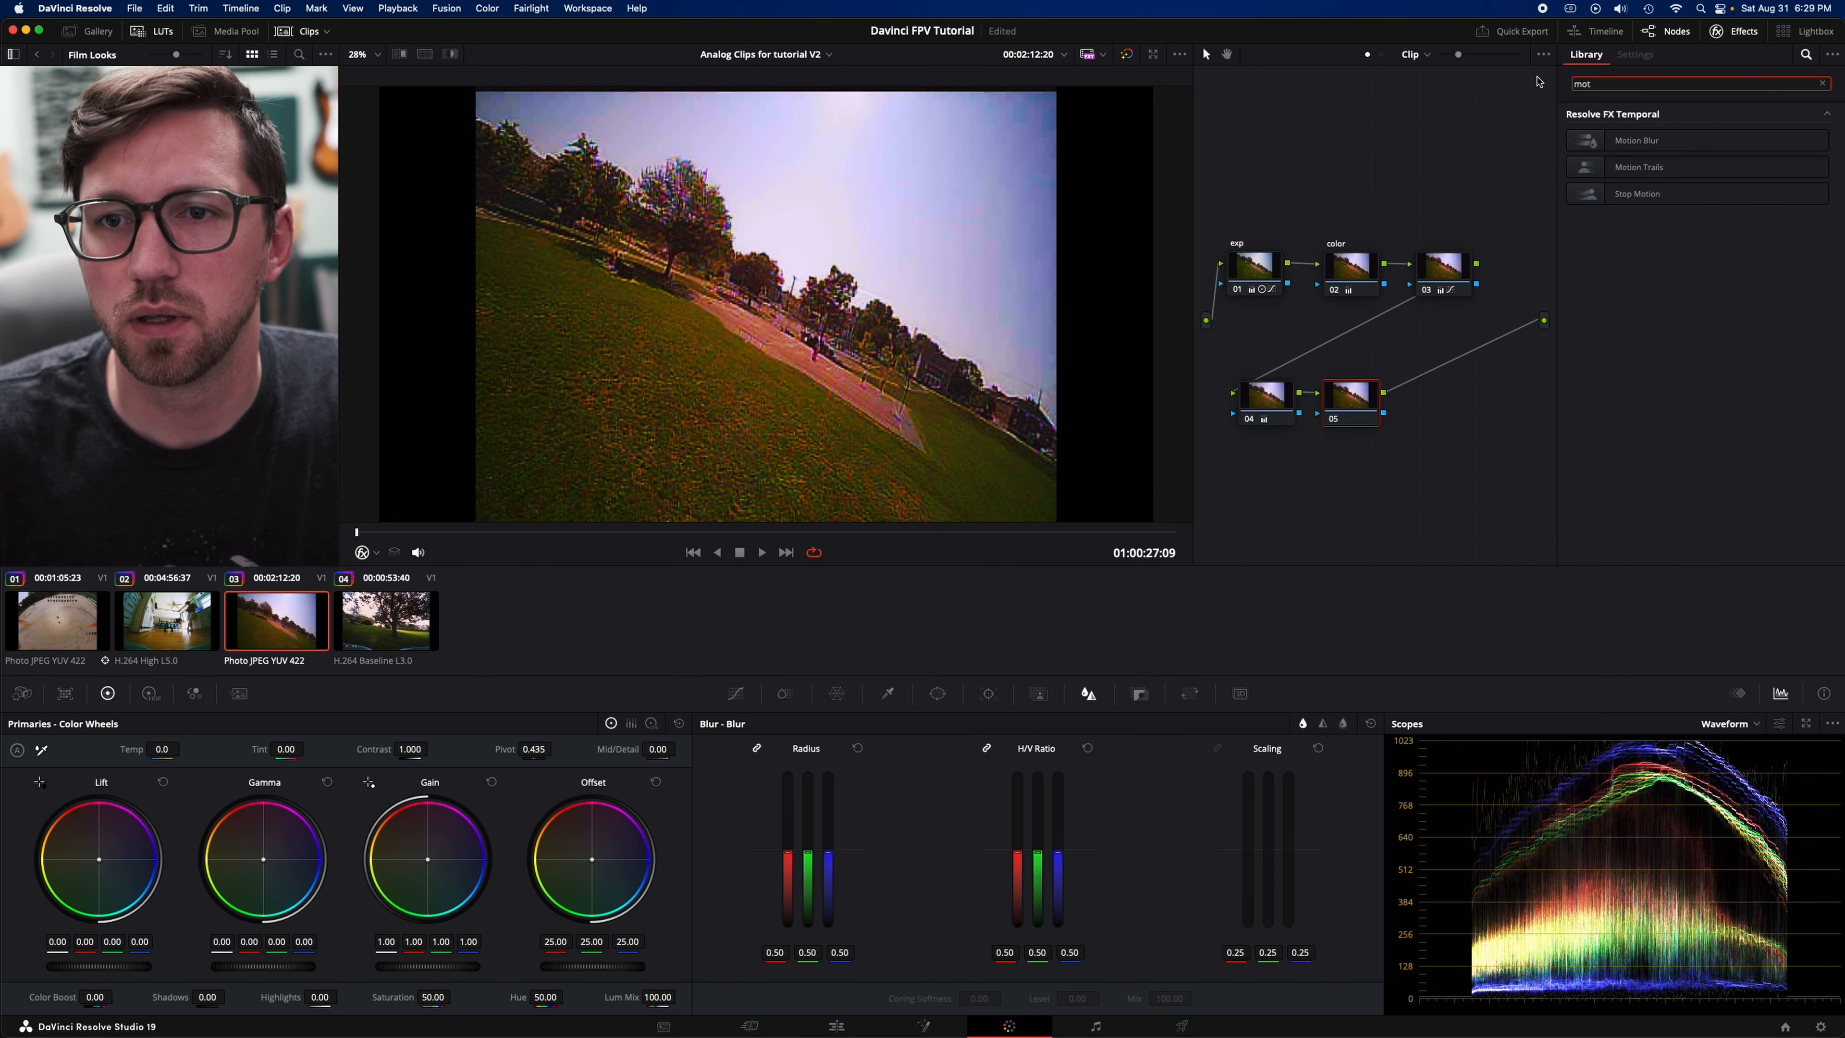
drag(1634, 140, 1365, 413)
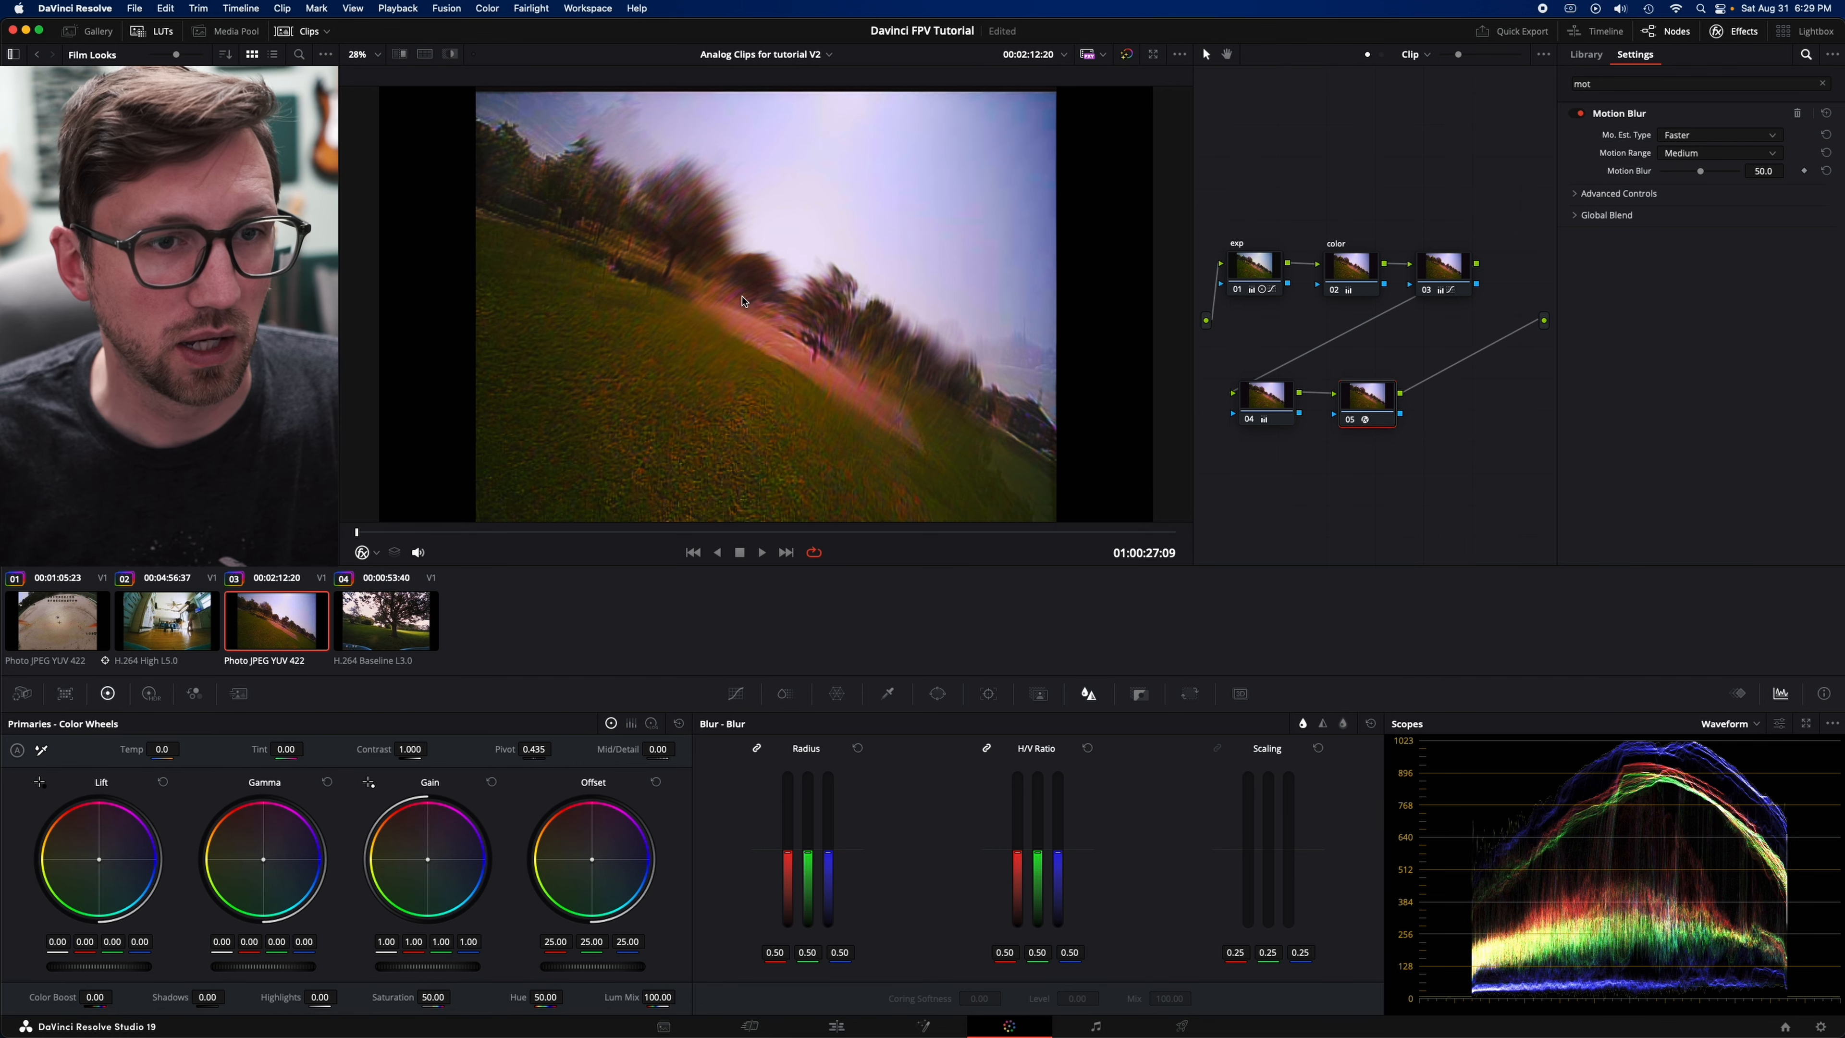
- Go to the frame at 01:00:28:05, compare the grade bypassed and active, and label node 05 "motion"
drag(430, 534, 447, 535)
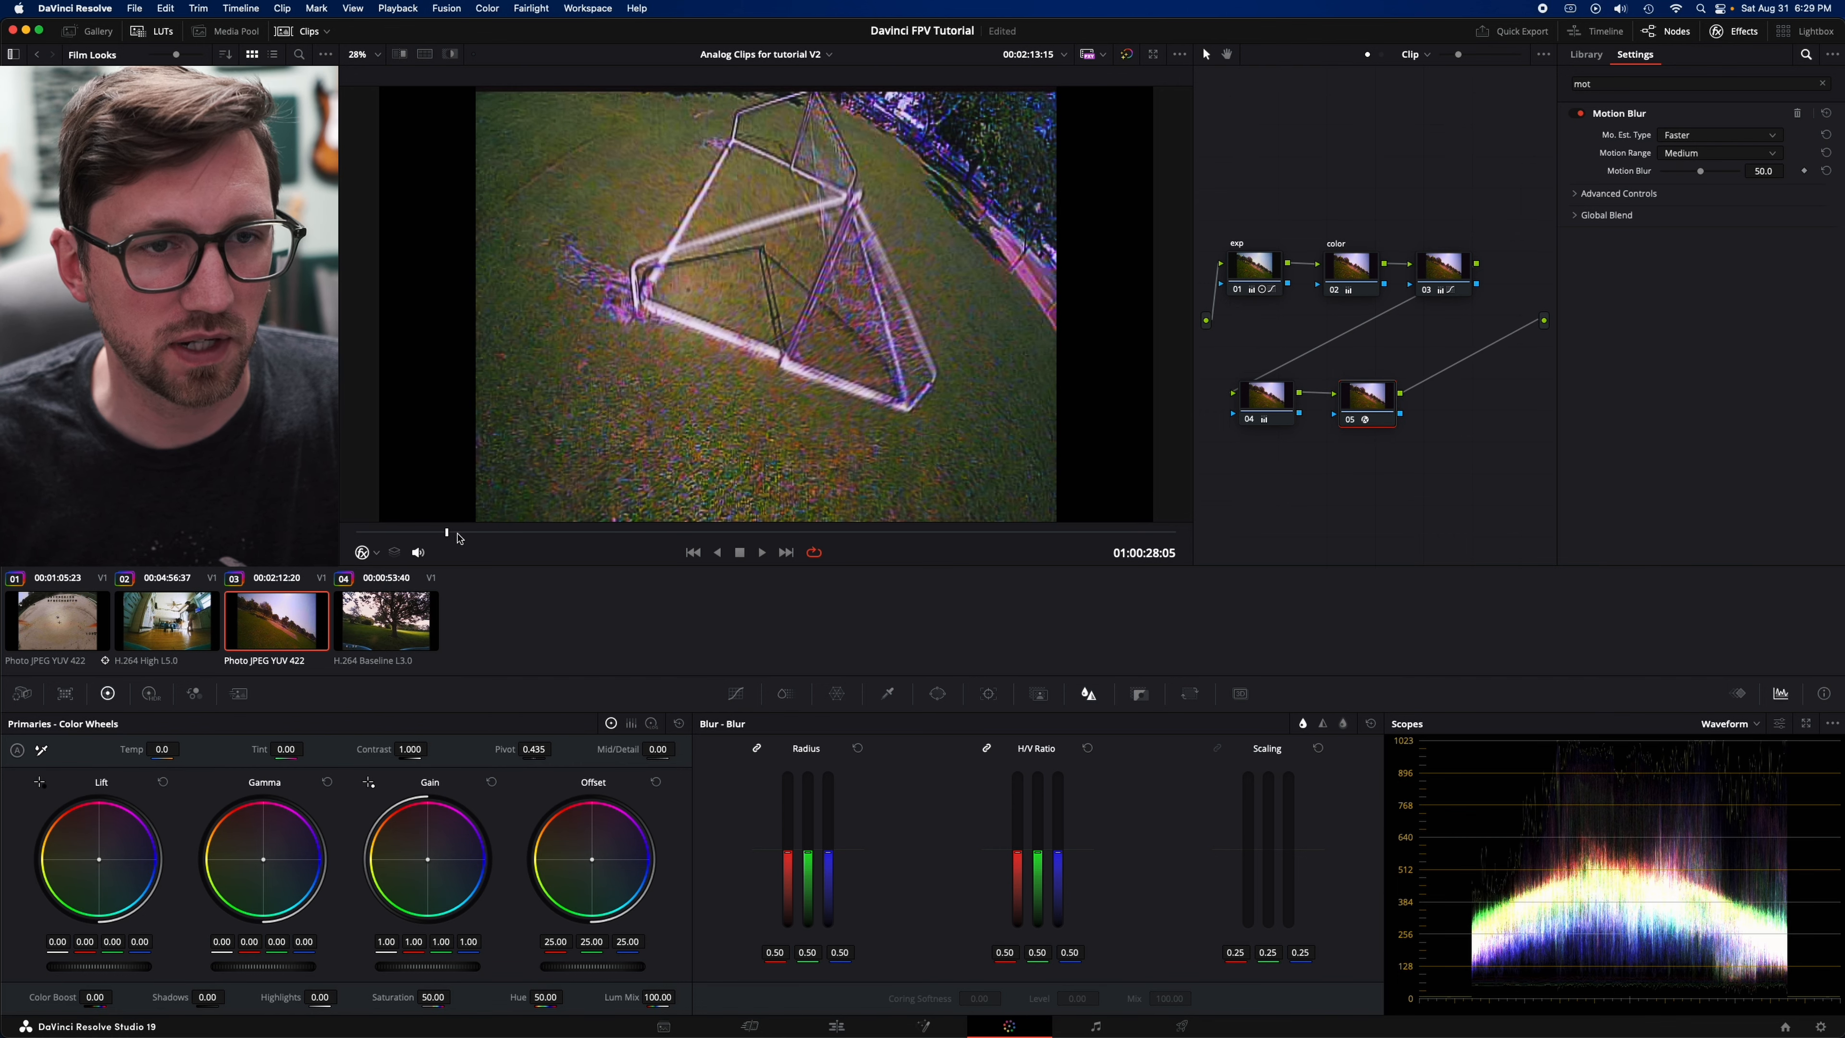
key(shift+d)
key(shift+d)
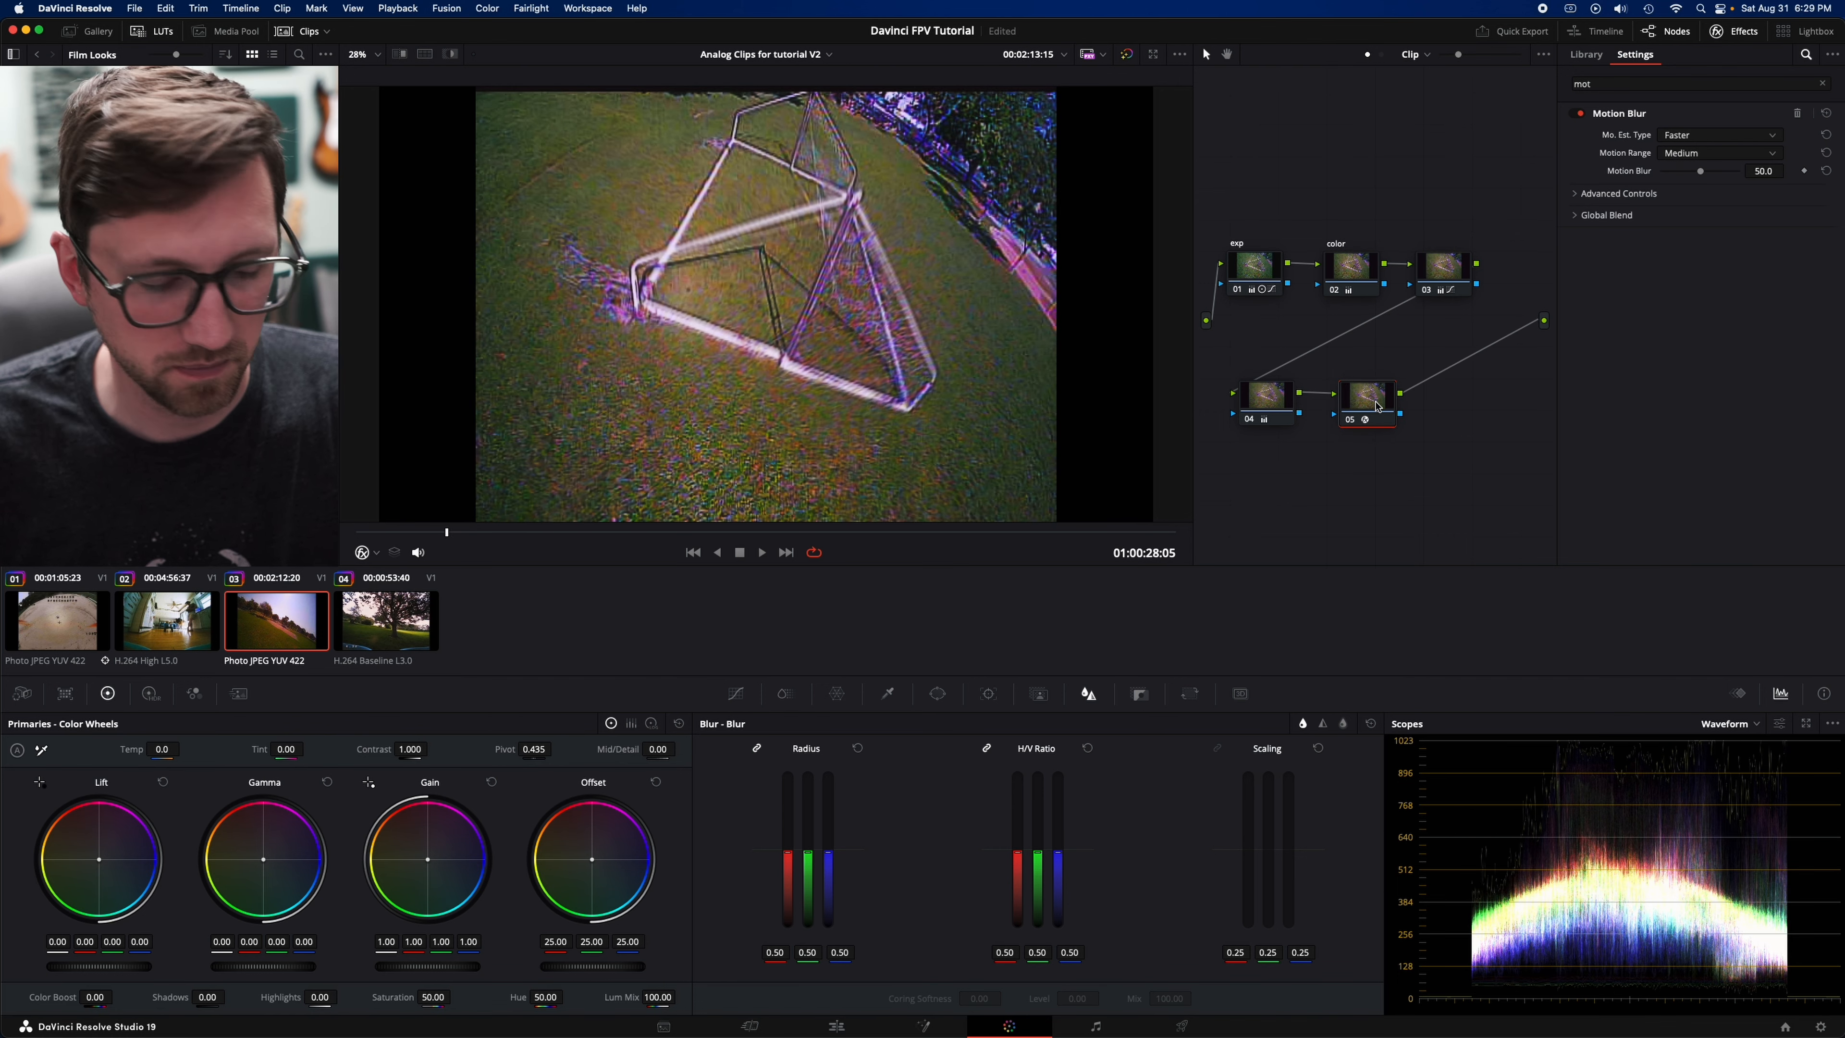
text(motion)
key(Return)
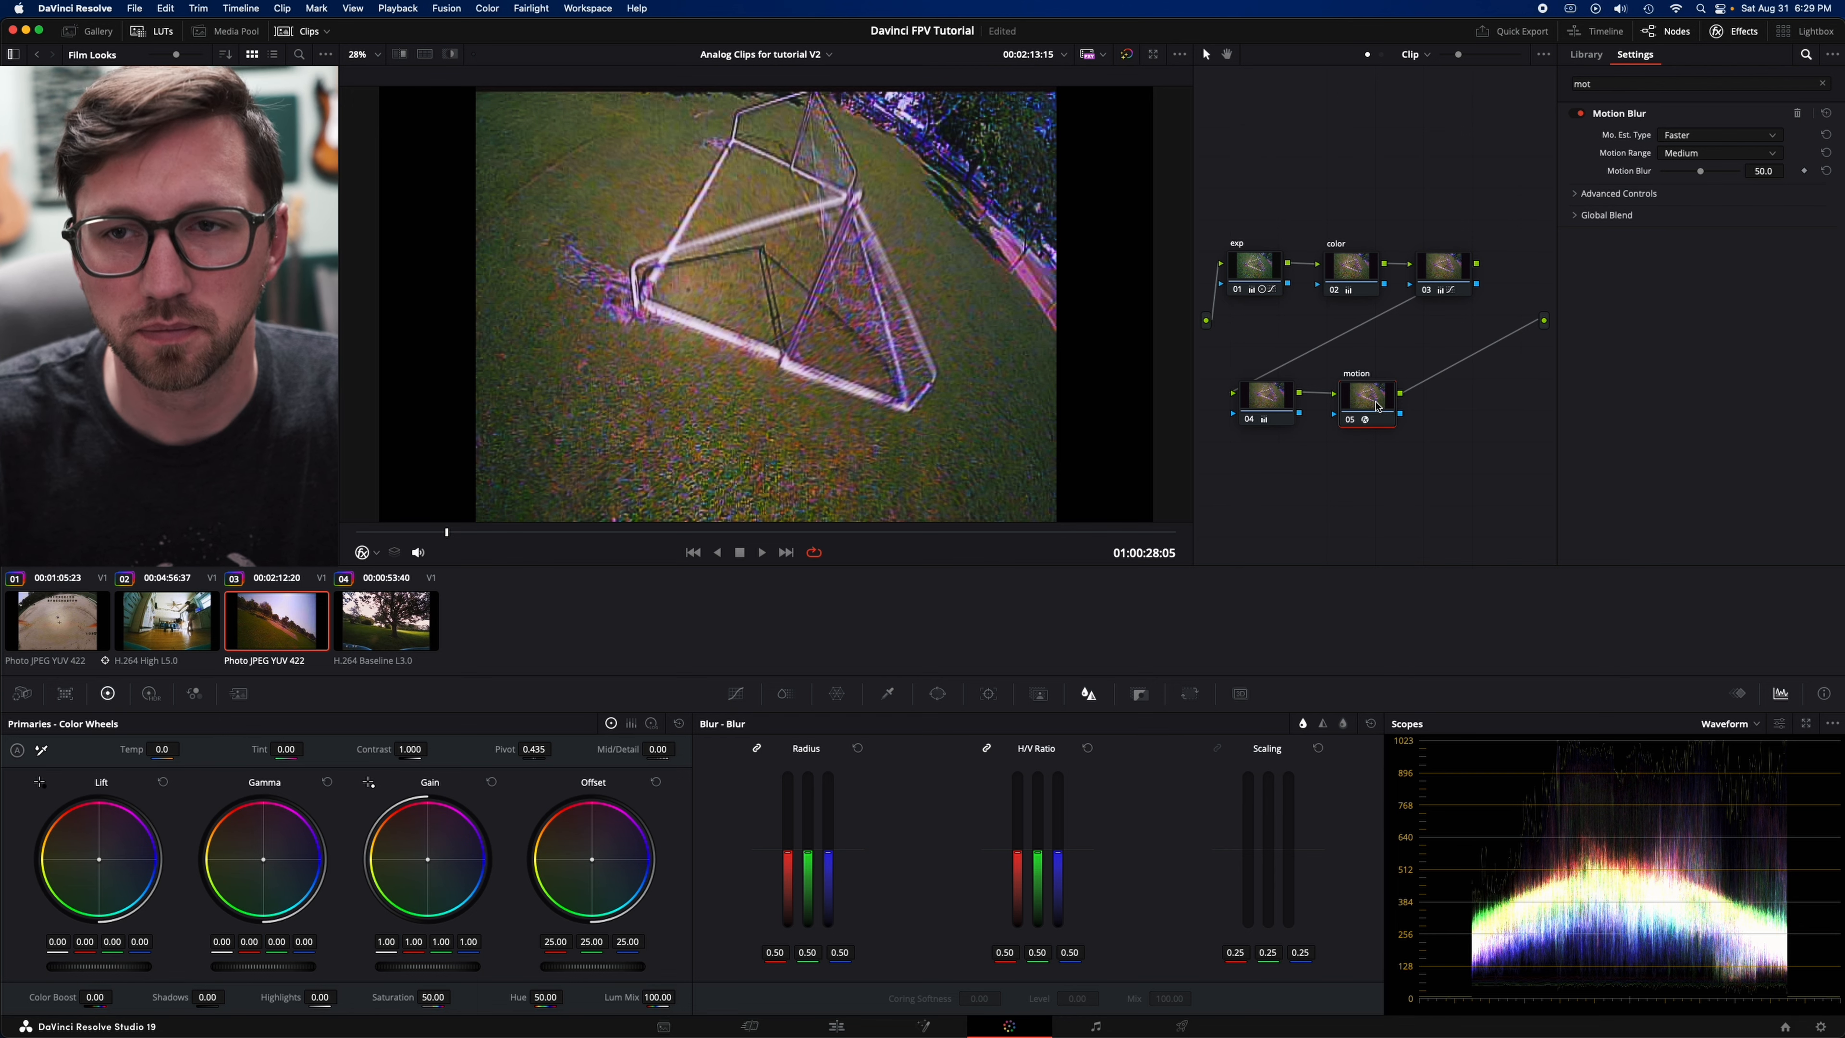
- Set Motion Blur's Mo. Est. Type to Better, try its blur directions, and choose Towards Next Frame
click(1713, 138)
click(1680, 173)
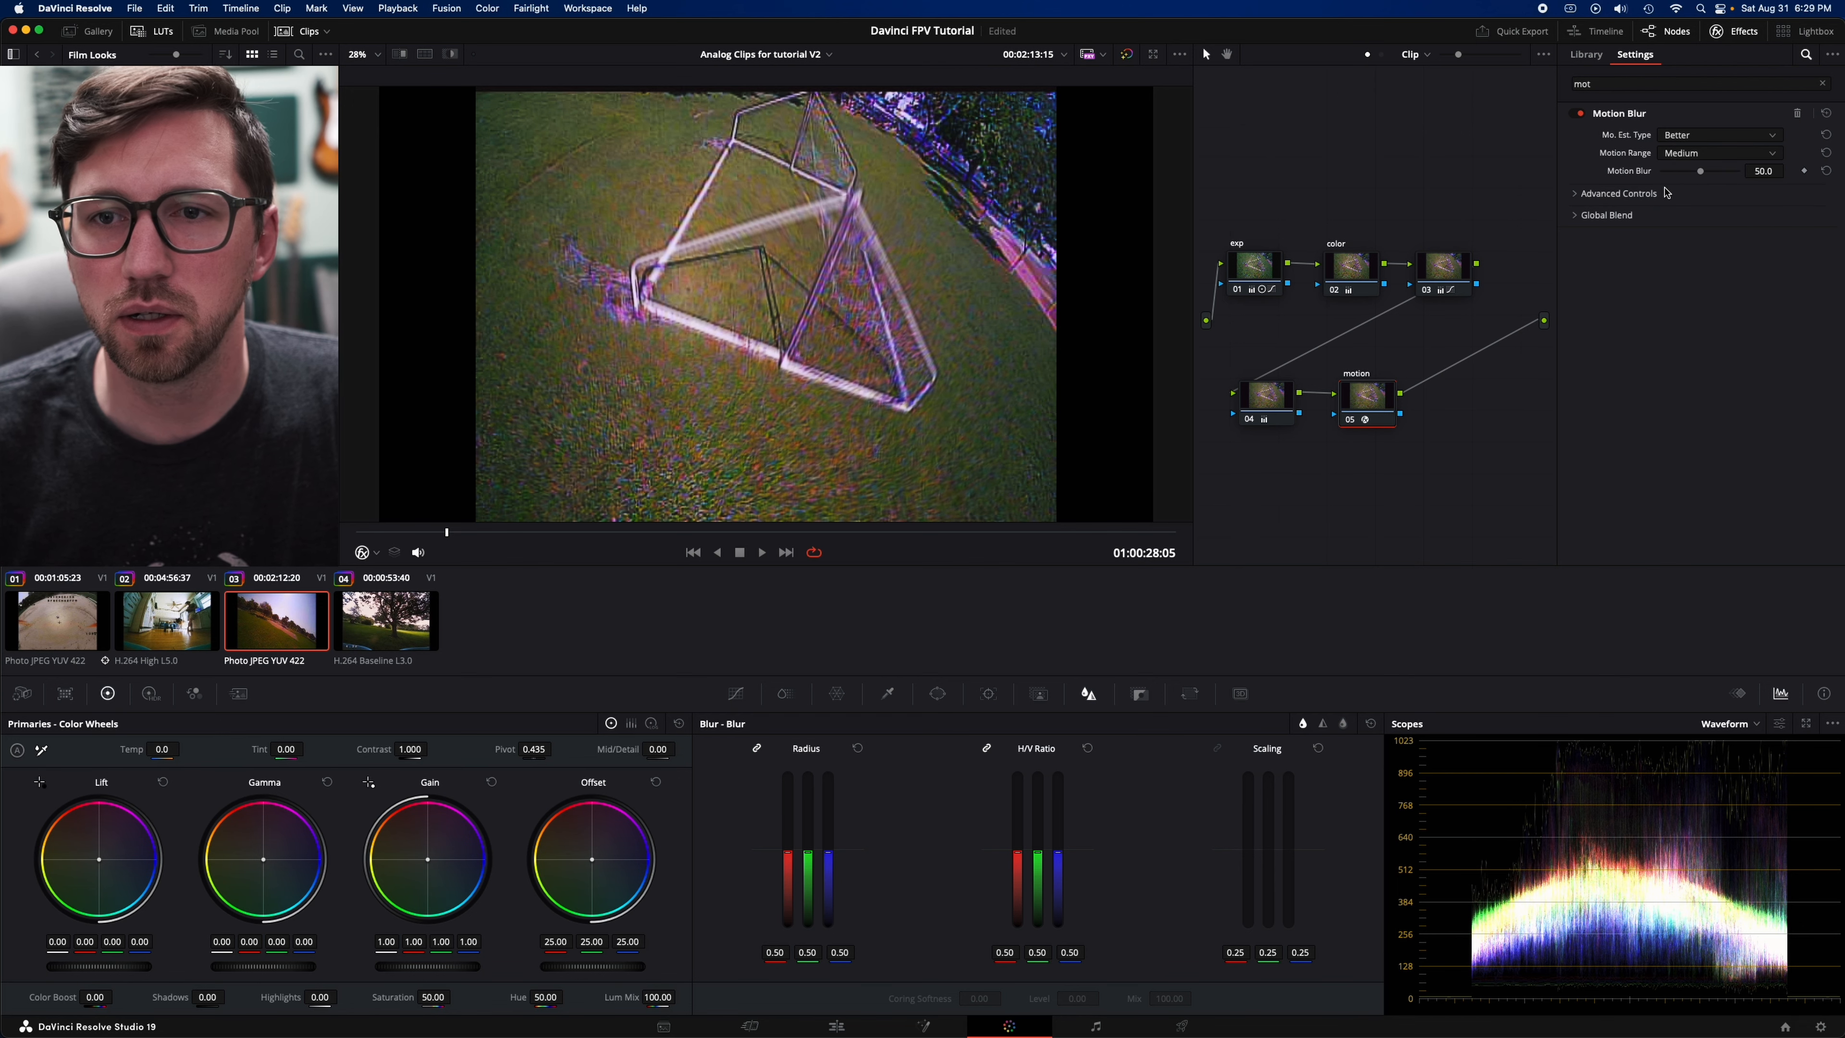
click(1575, 194)
click(1711, 216)
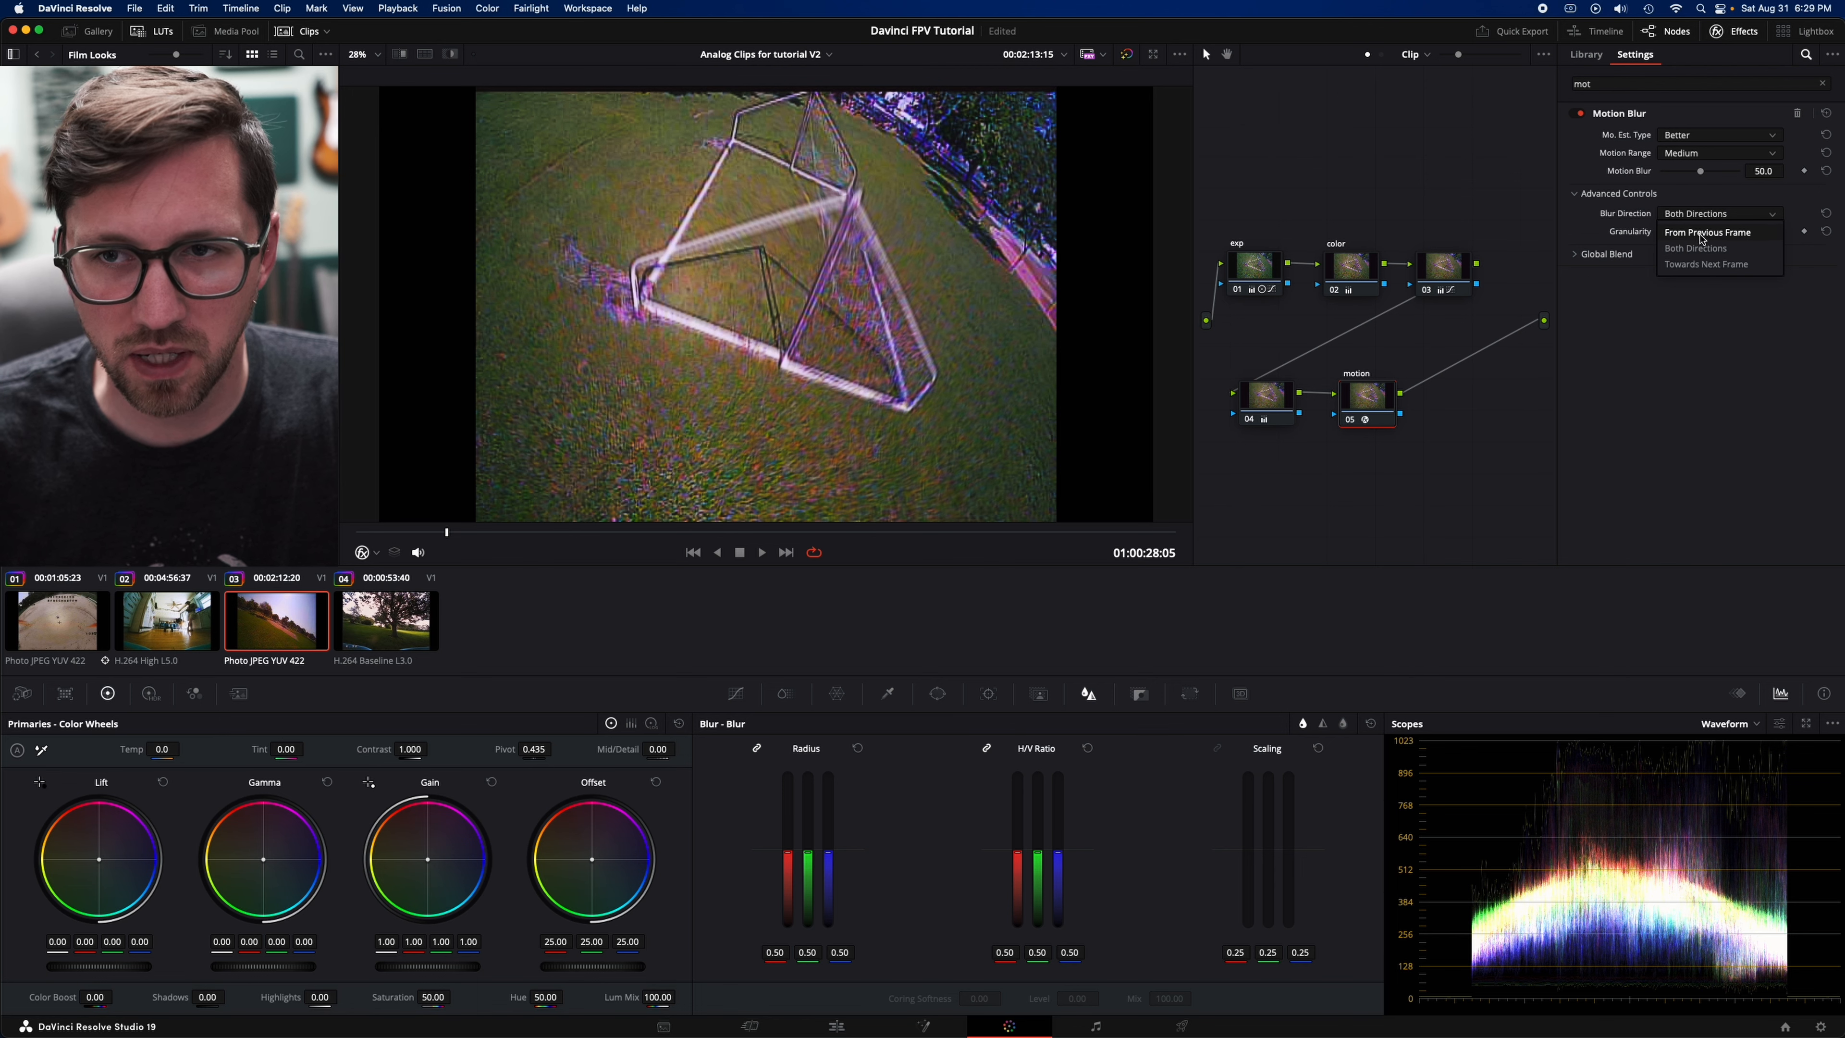
click(1702, 234)
click(1702, 214)
click(1703, 274)
click(1706, 218)
click(1689, 272)
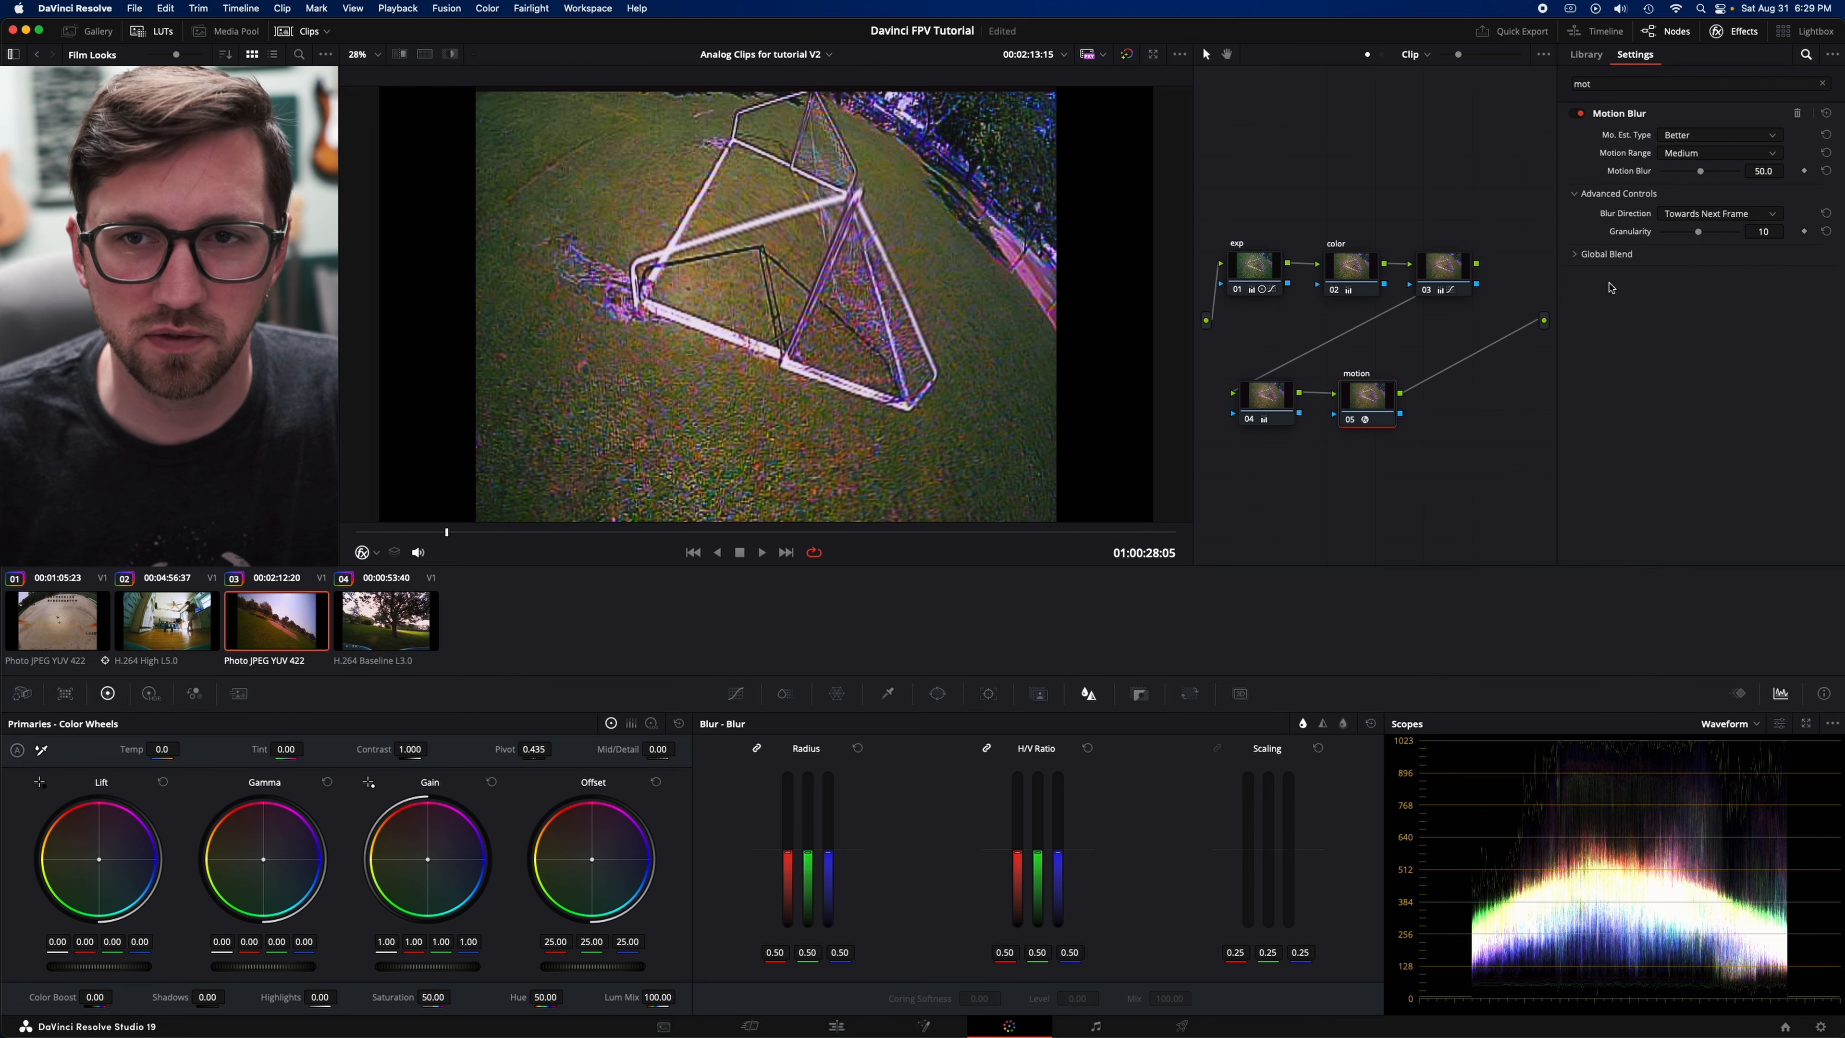
- Go to the frame at 01:00:31:07 and compare it with Motion Blur off and on, leaving the effect enabled
drag(668, 539, 782, 541)
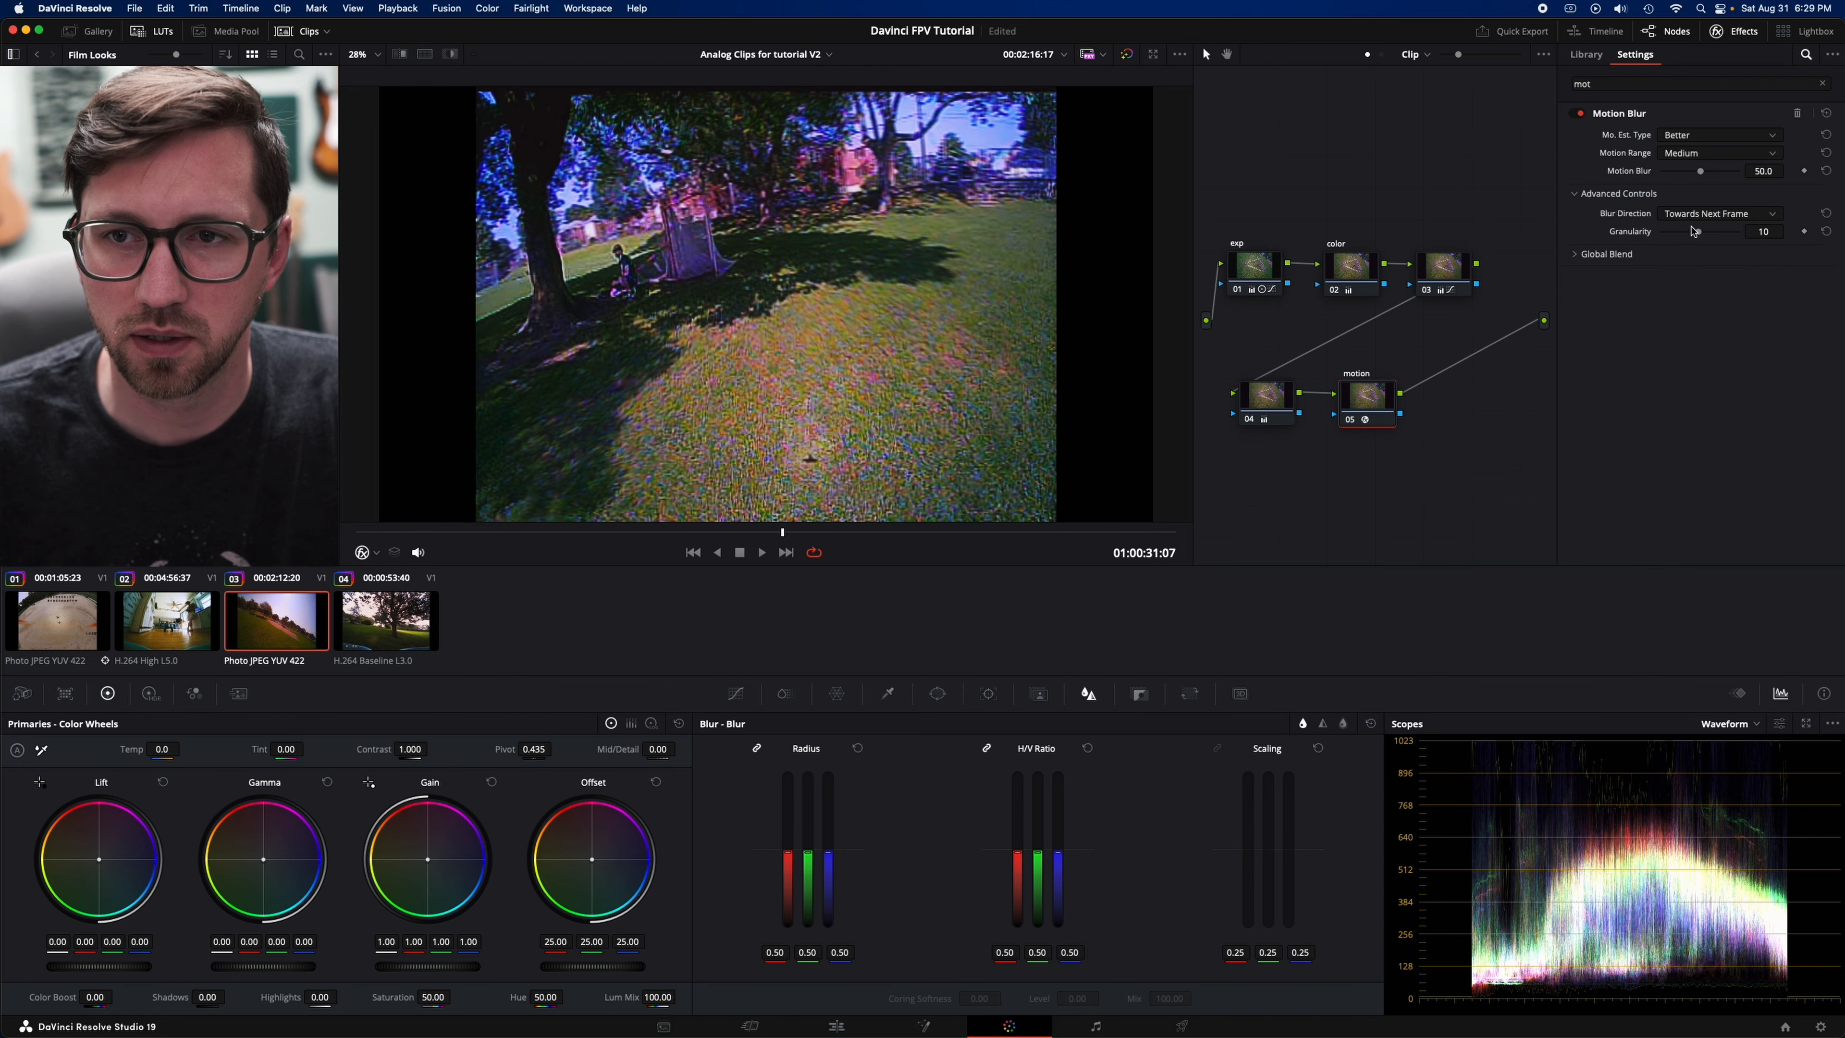
click(1582, 117)
click(1582, 117)
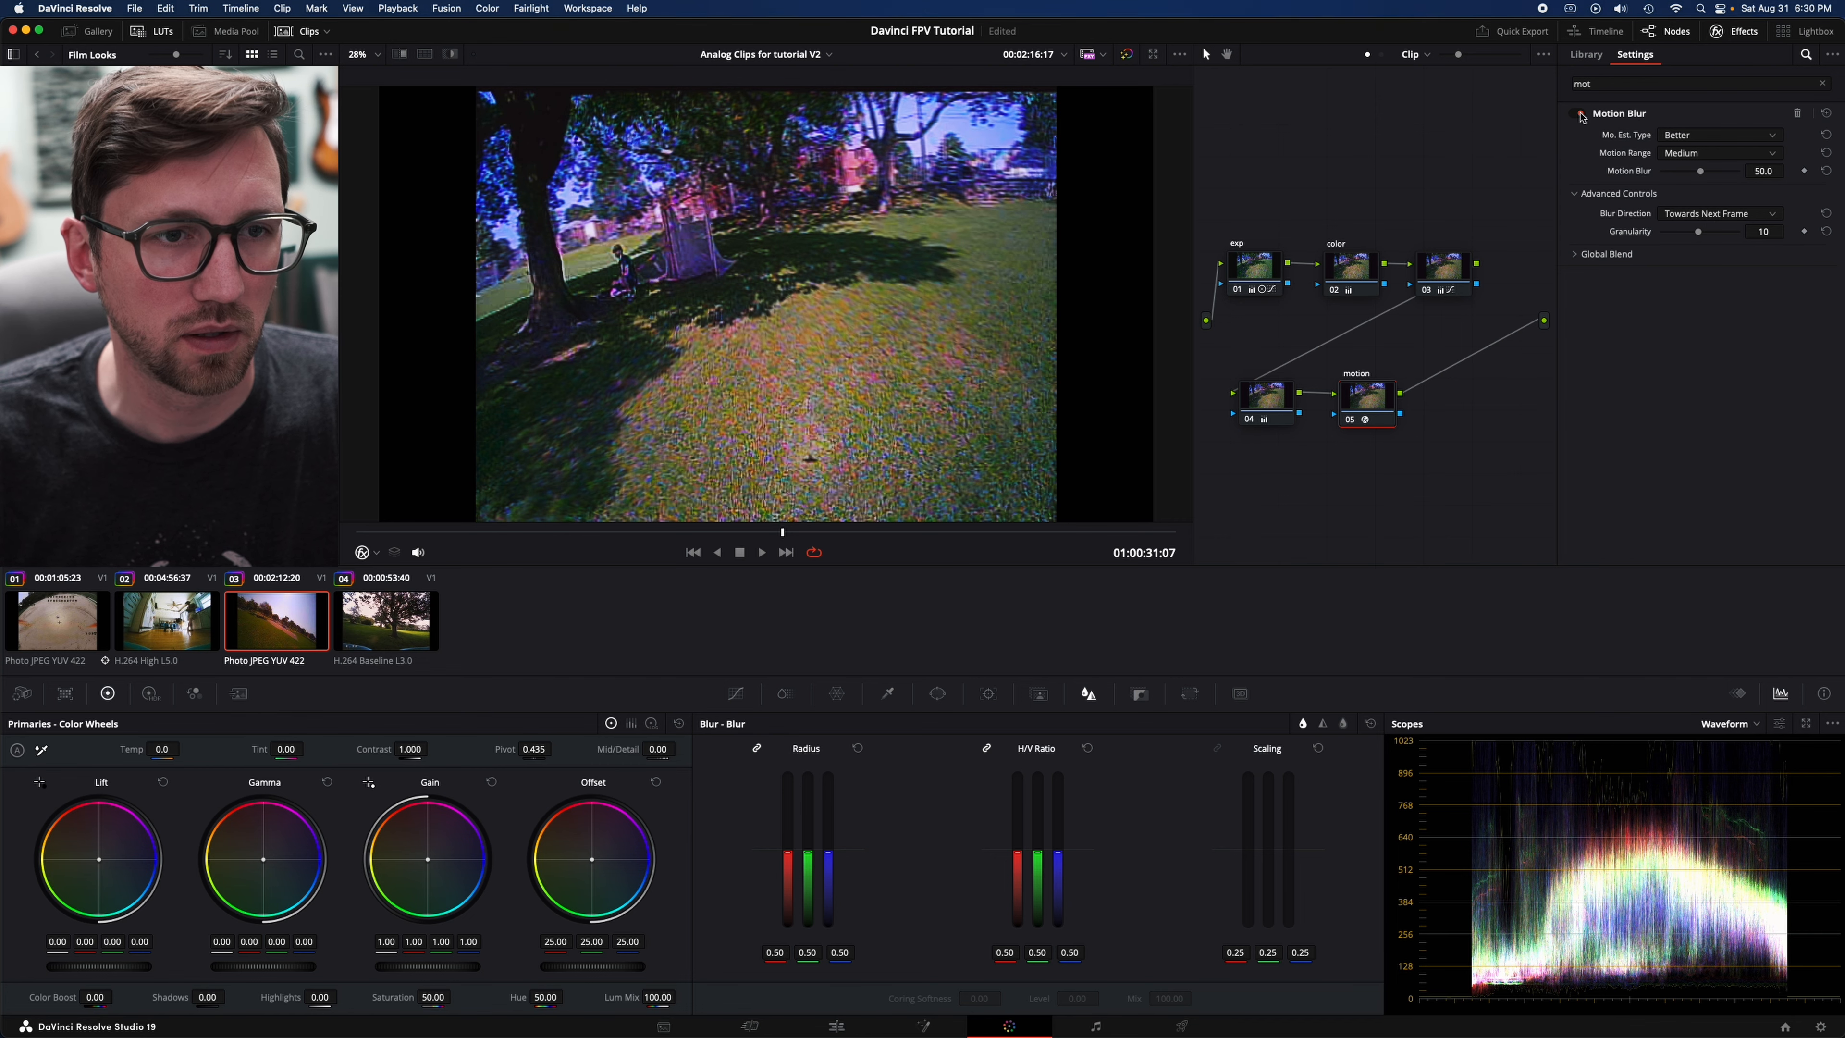
click(1582, 117)
click(1582, 117)
- Set Motion Blur's Blur Direction to Both Directions and play the clip to the frame at 01:00:32:08
click(1709, 215)
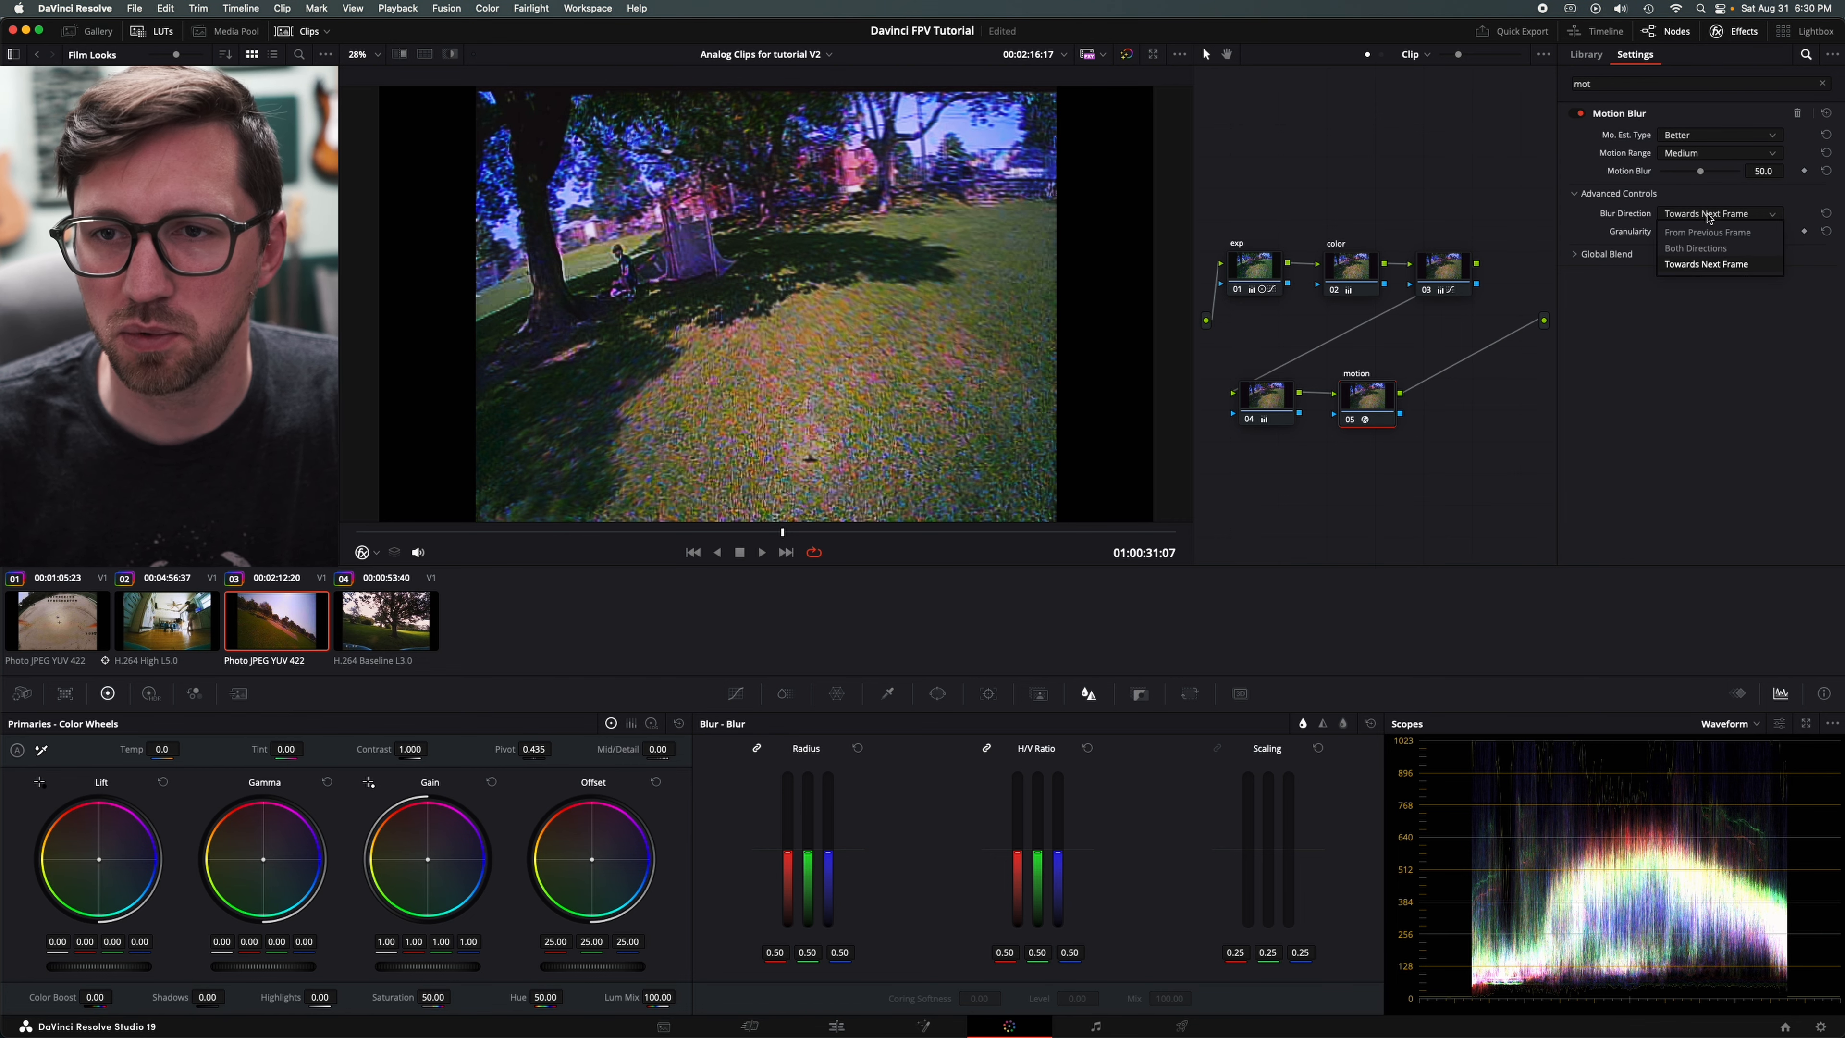
click(1707, 249)
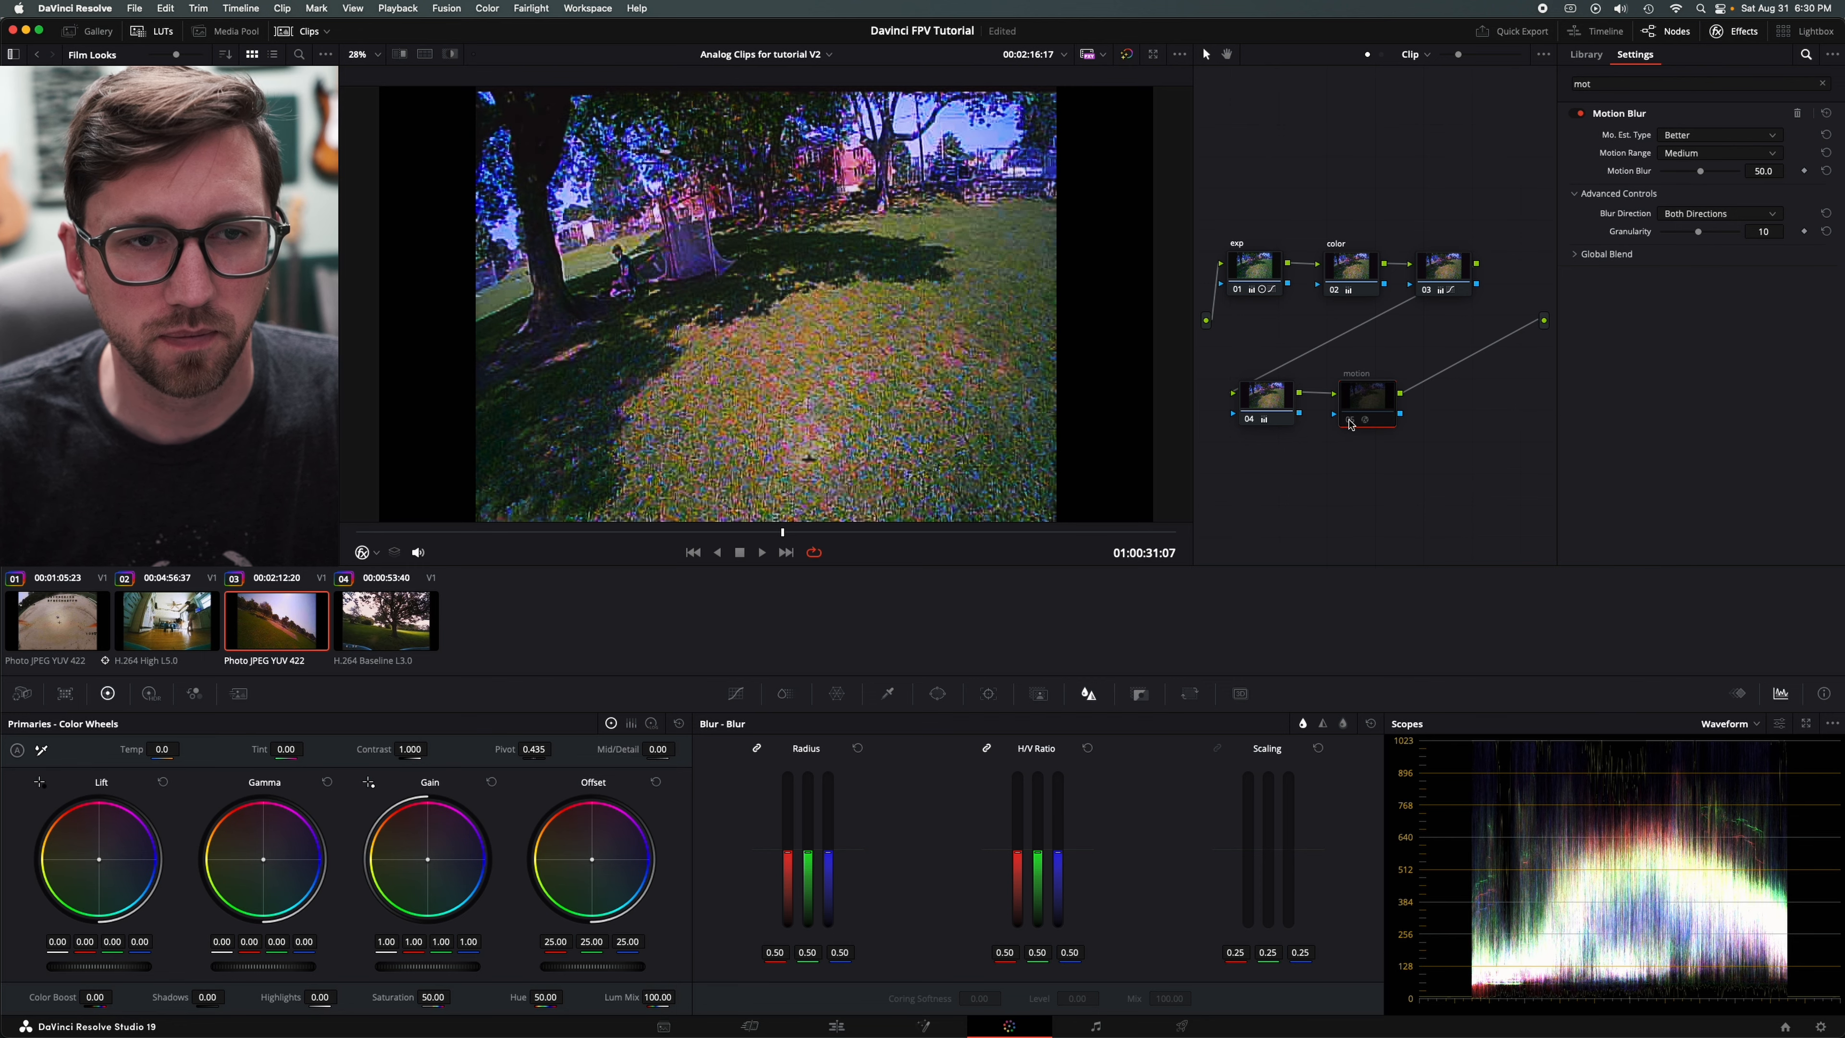
key(space)
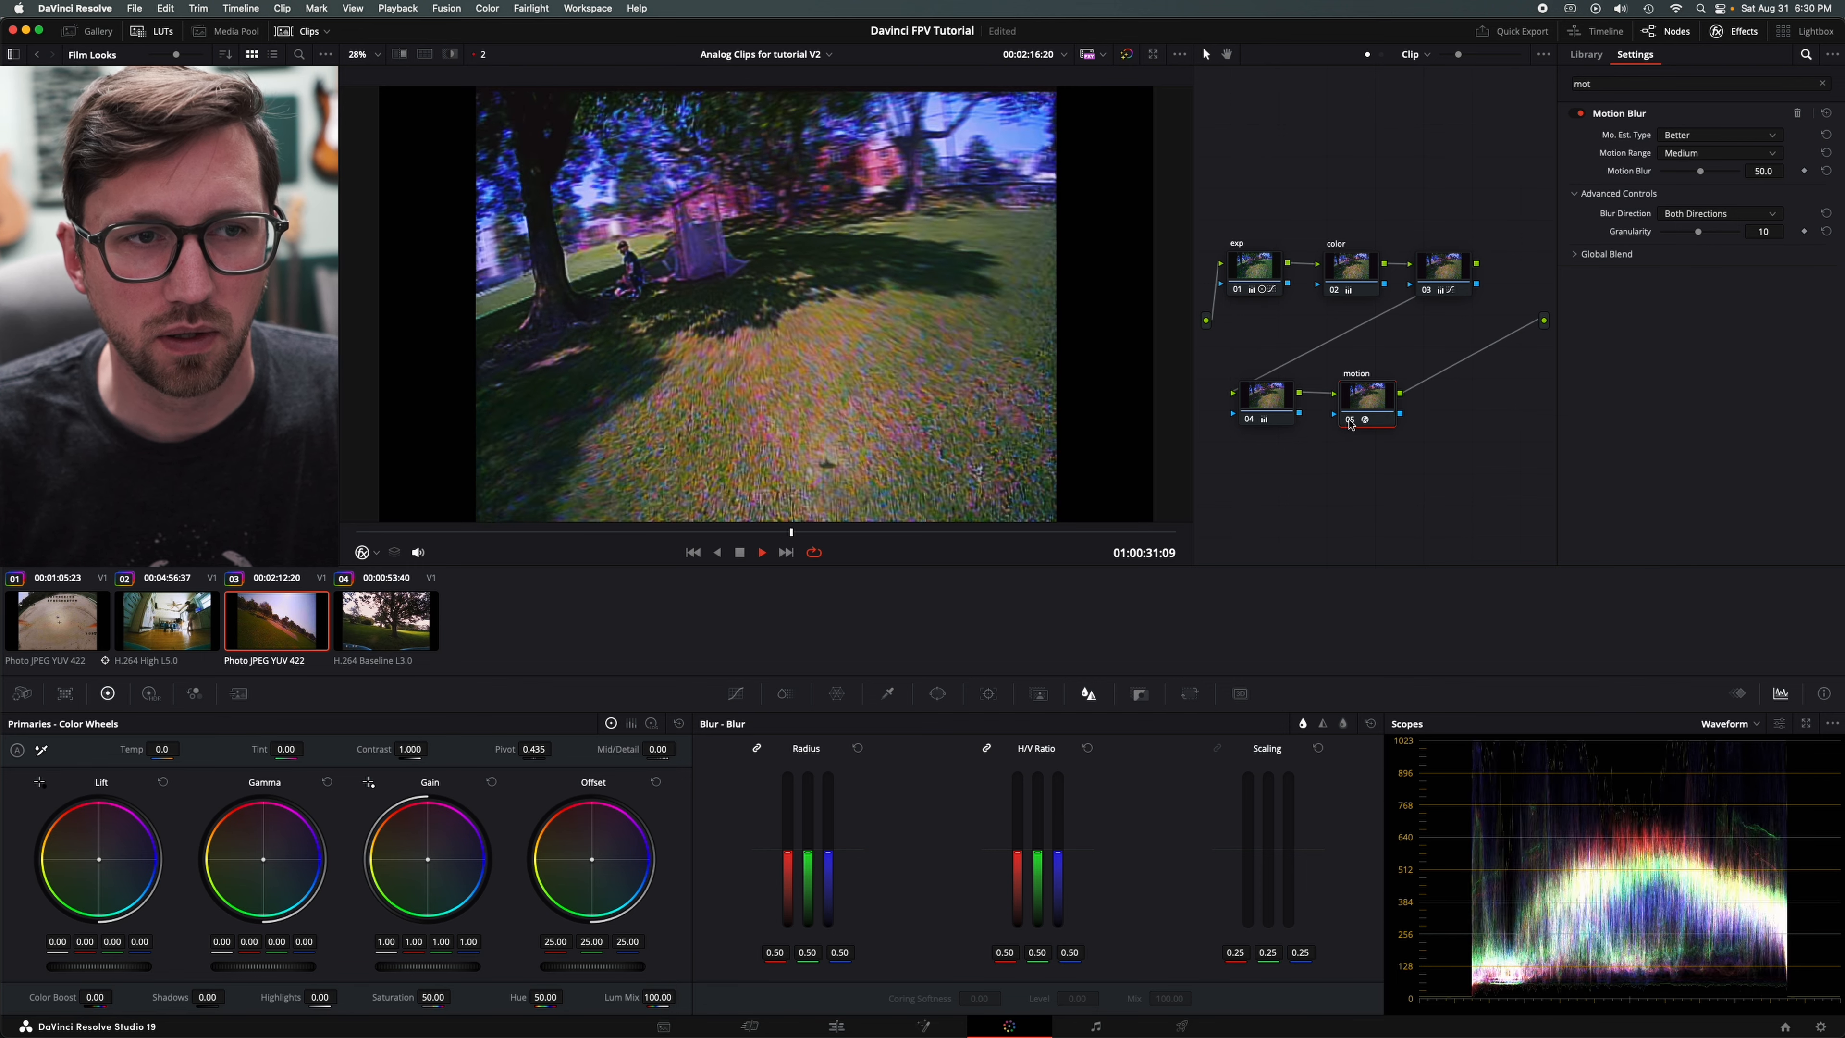
key(space)
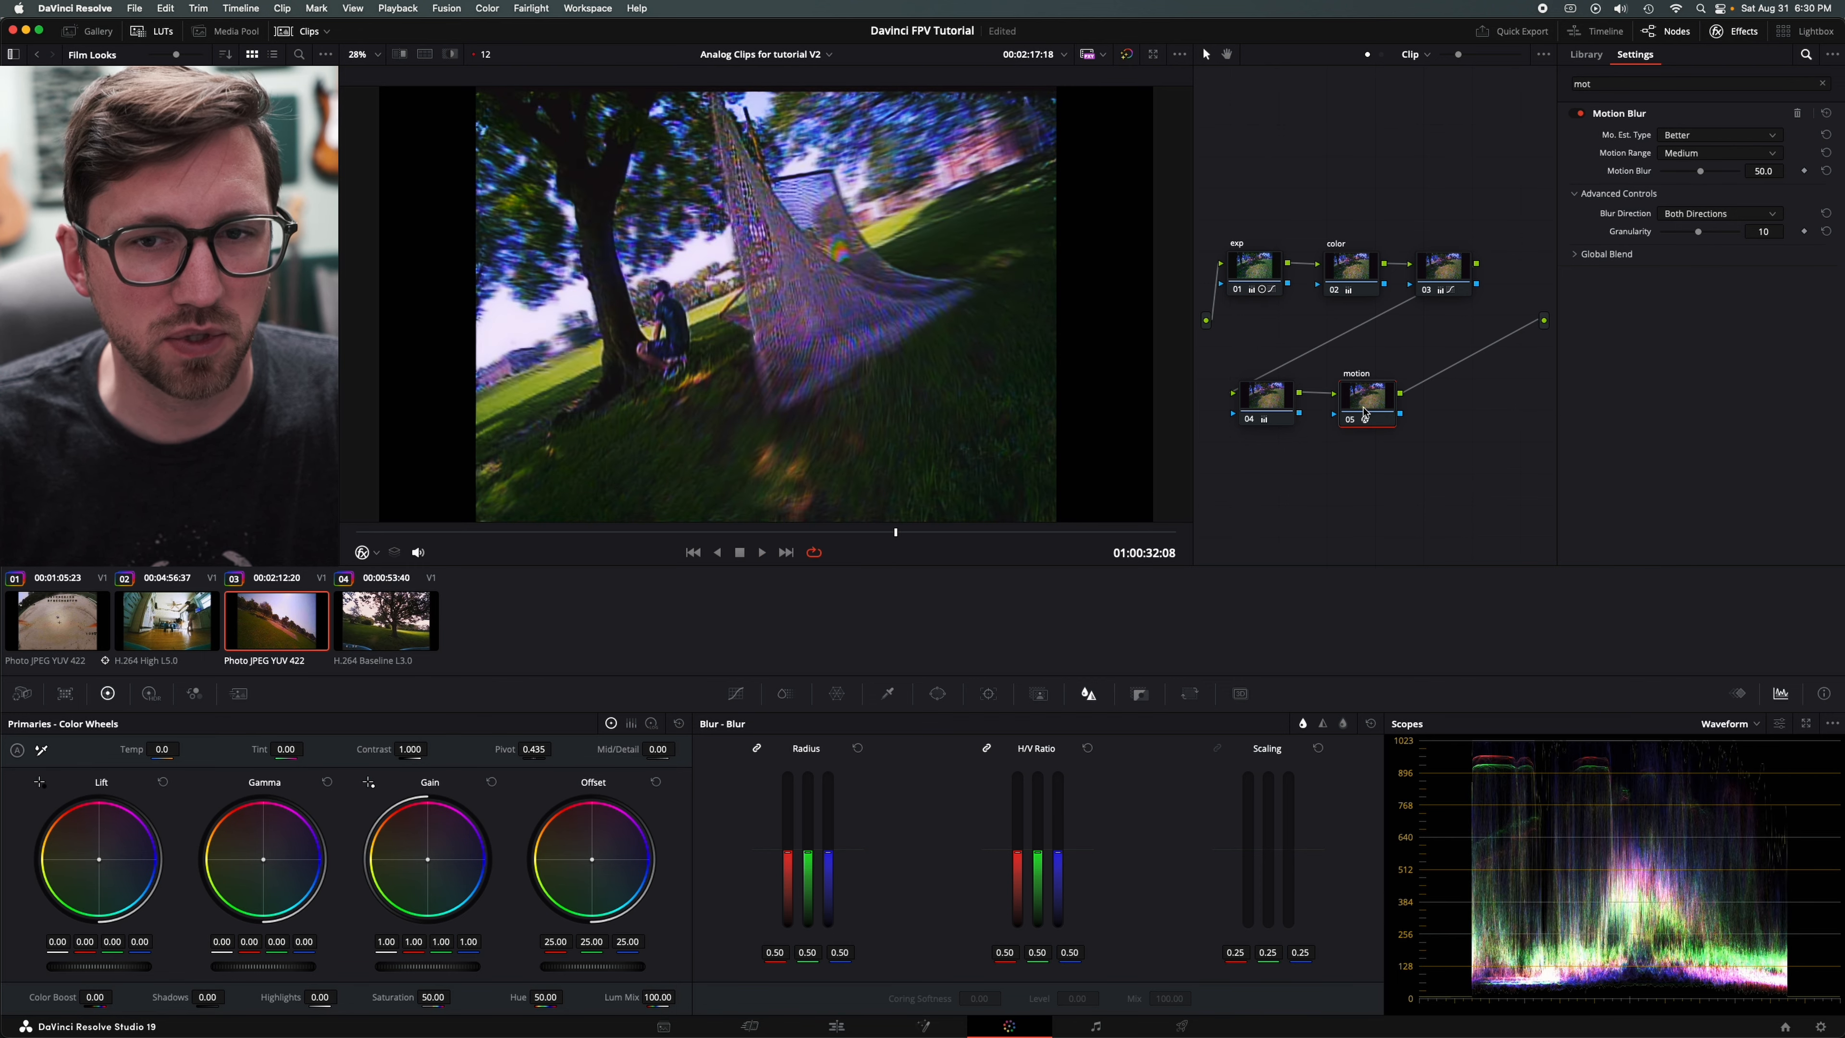
- Compare the frame at 01:00:32:08 with the motion node disabled and enabled, leaving the node enabled
click(1351, 421)
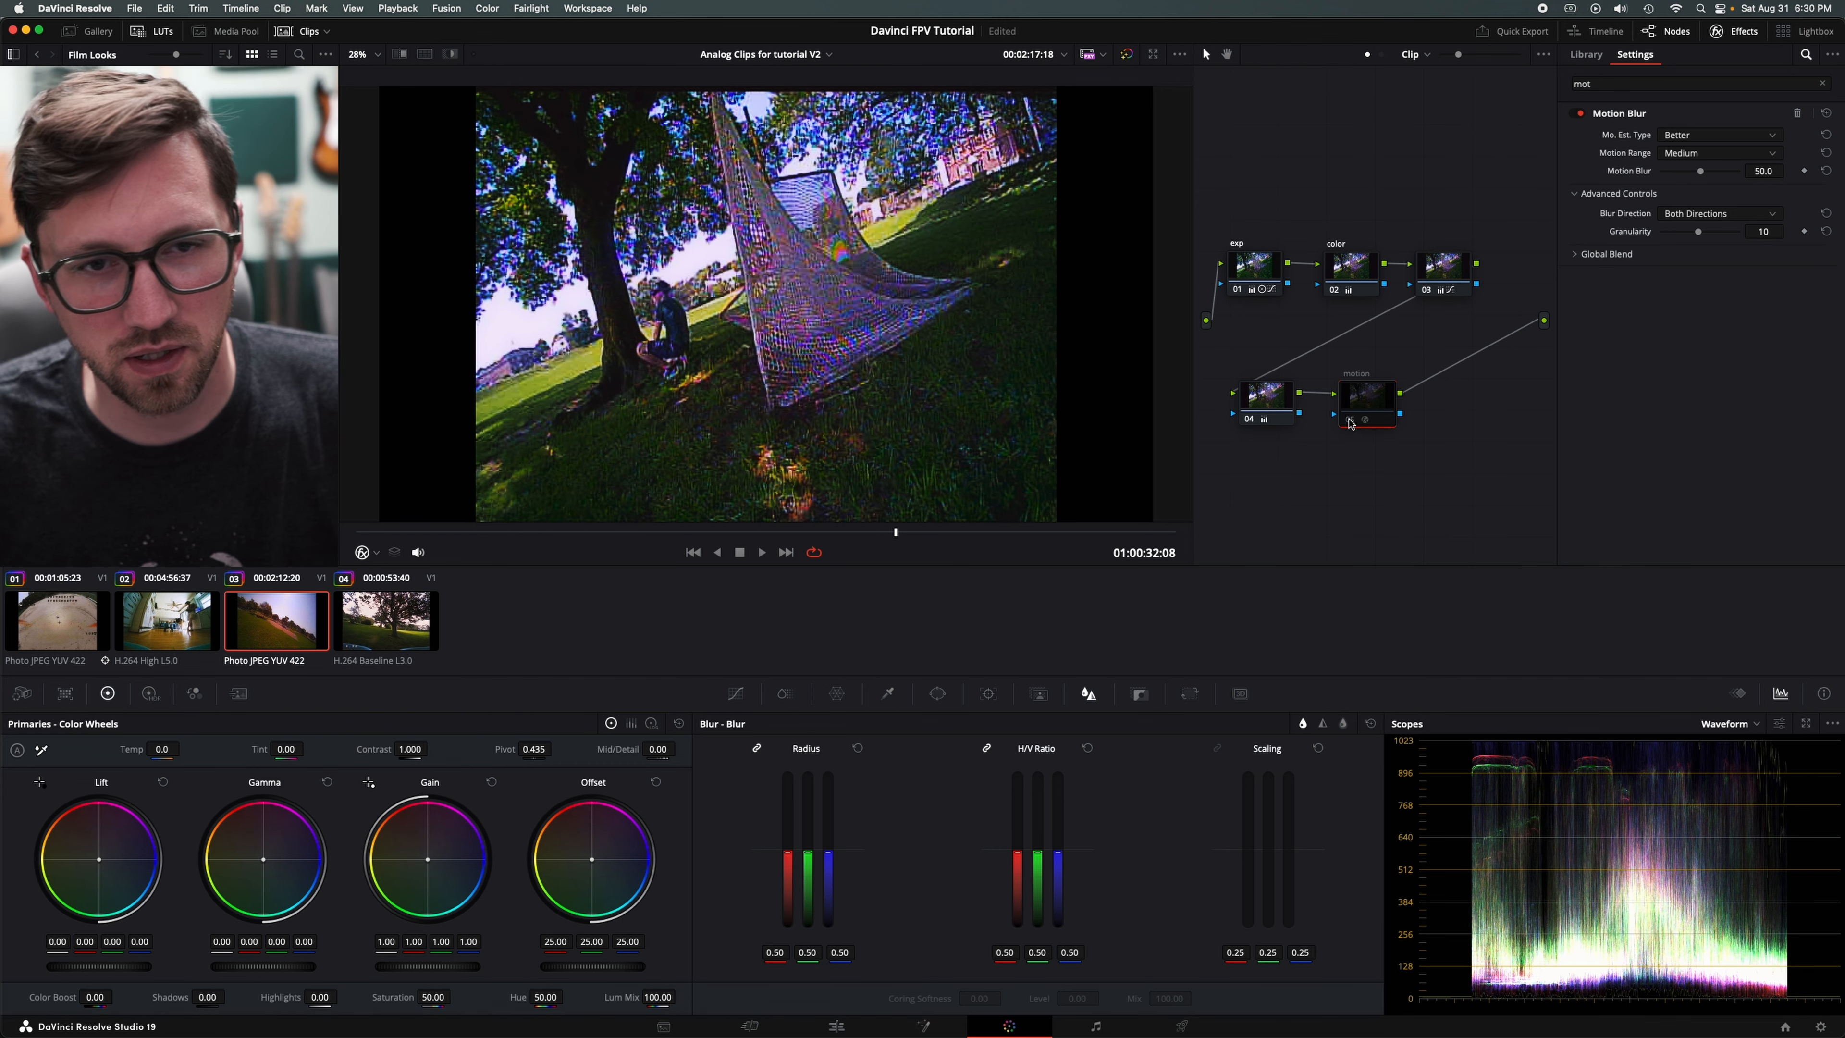
click(1351, 421)
click(1350, 421)
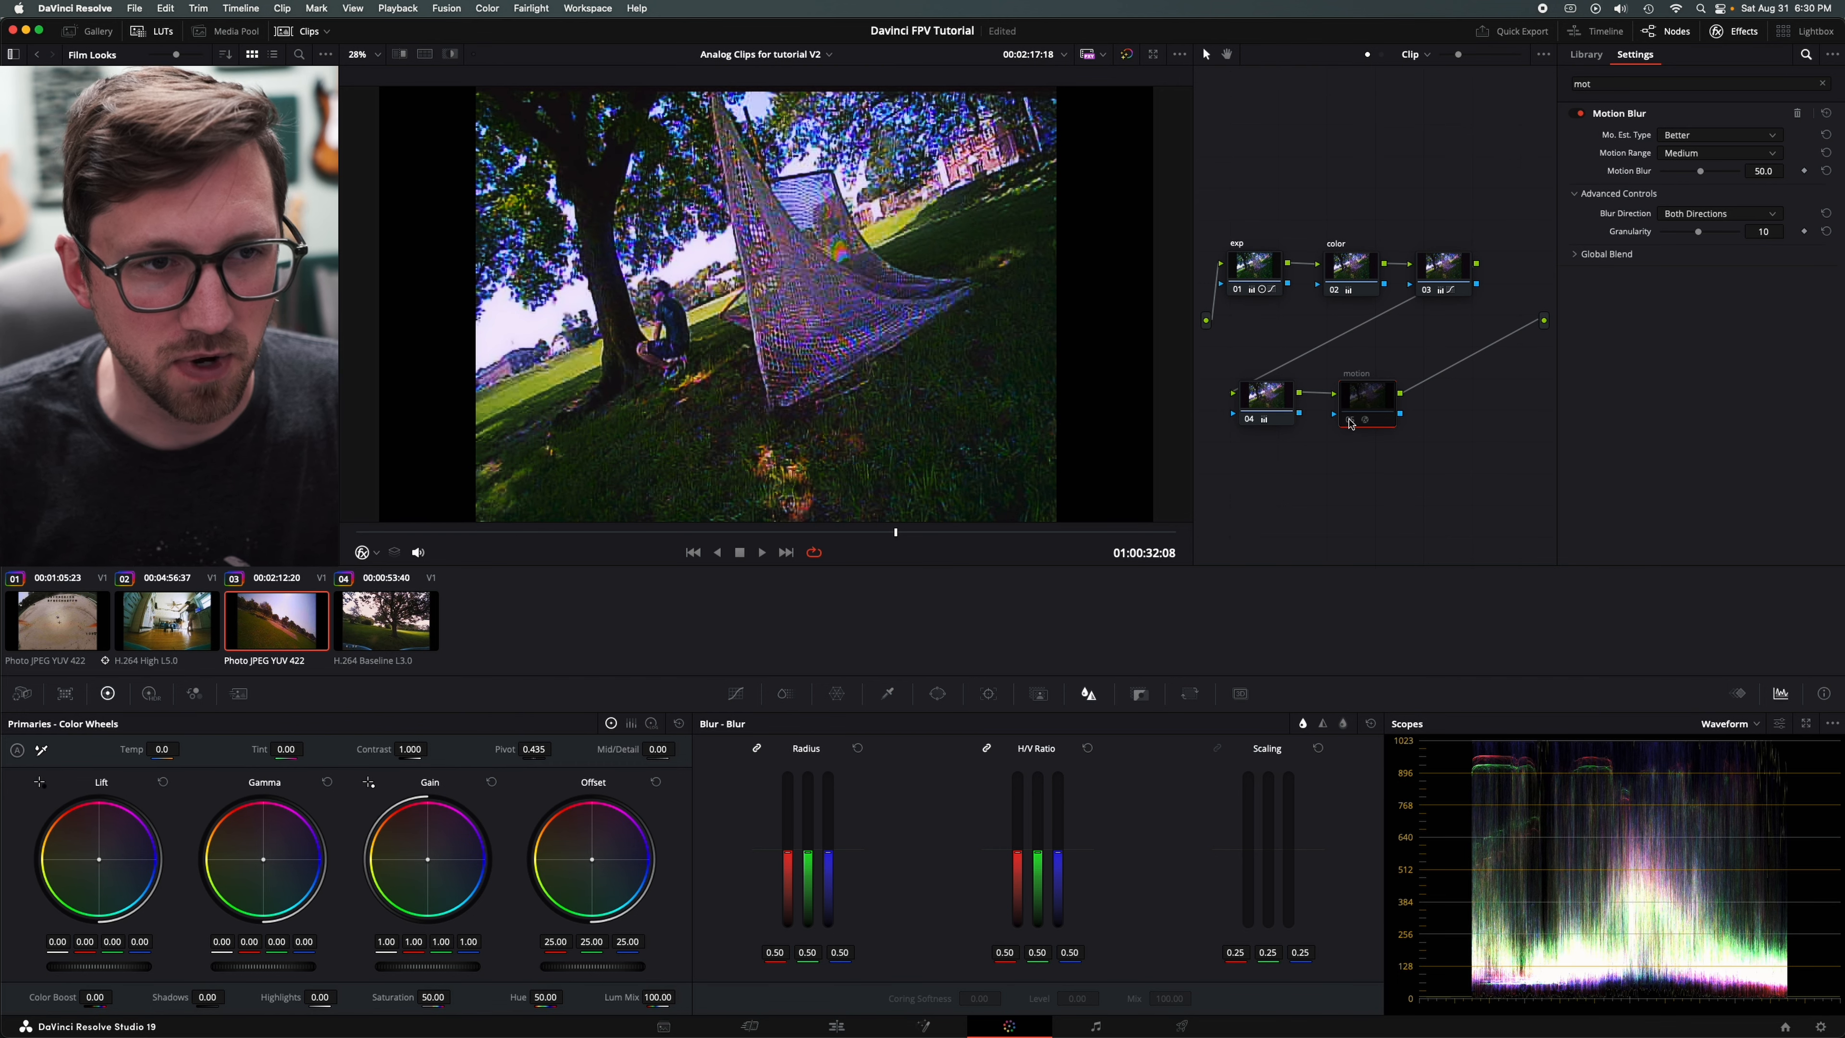
click(1348, 421)
- Play on to 01:00:34:09 and compare the frame with the motion node off and on, keeping the node enabled beside node 04
key(space)
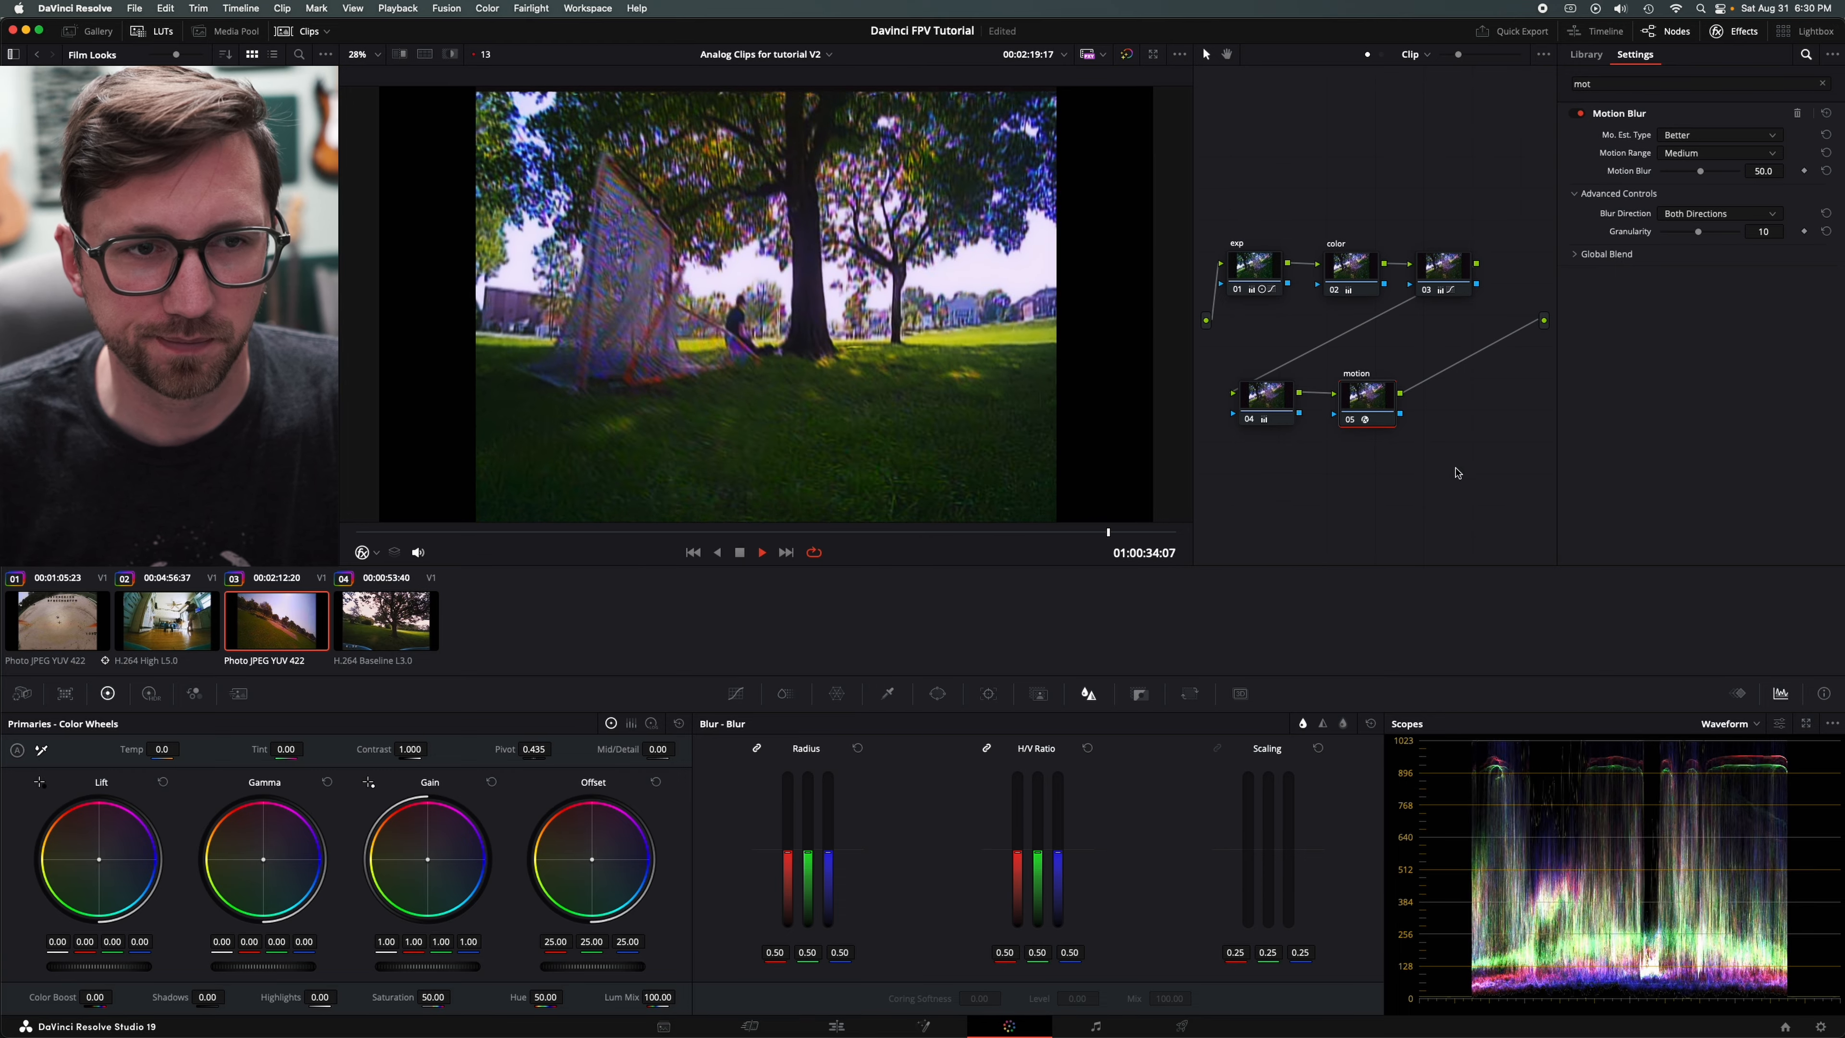
key(space)
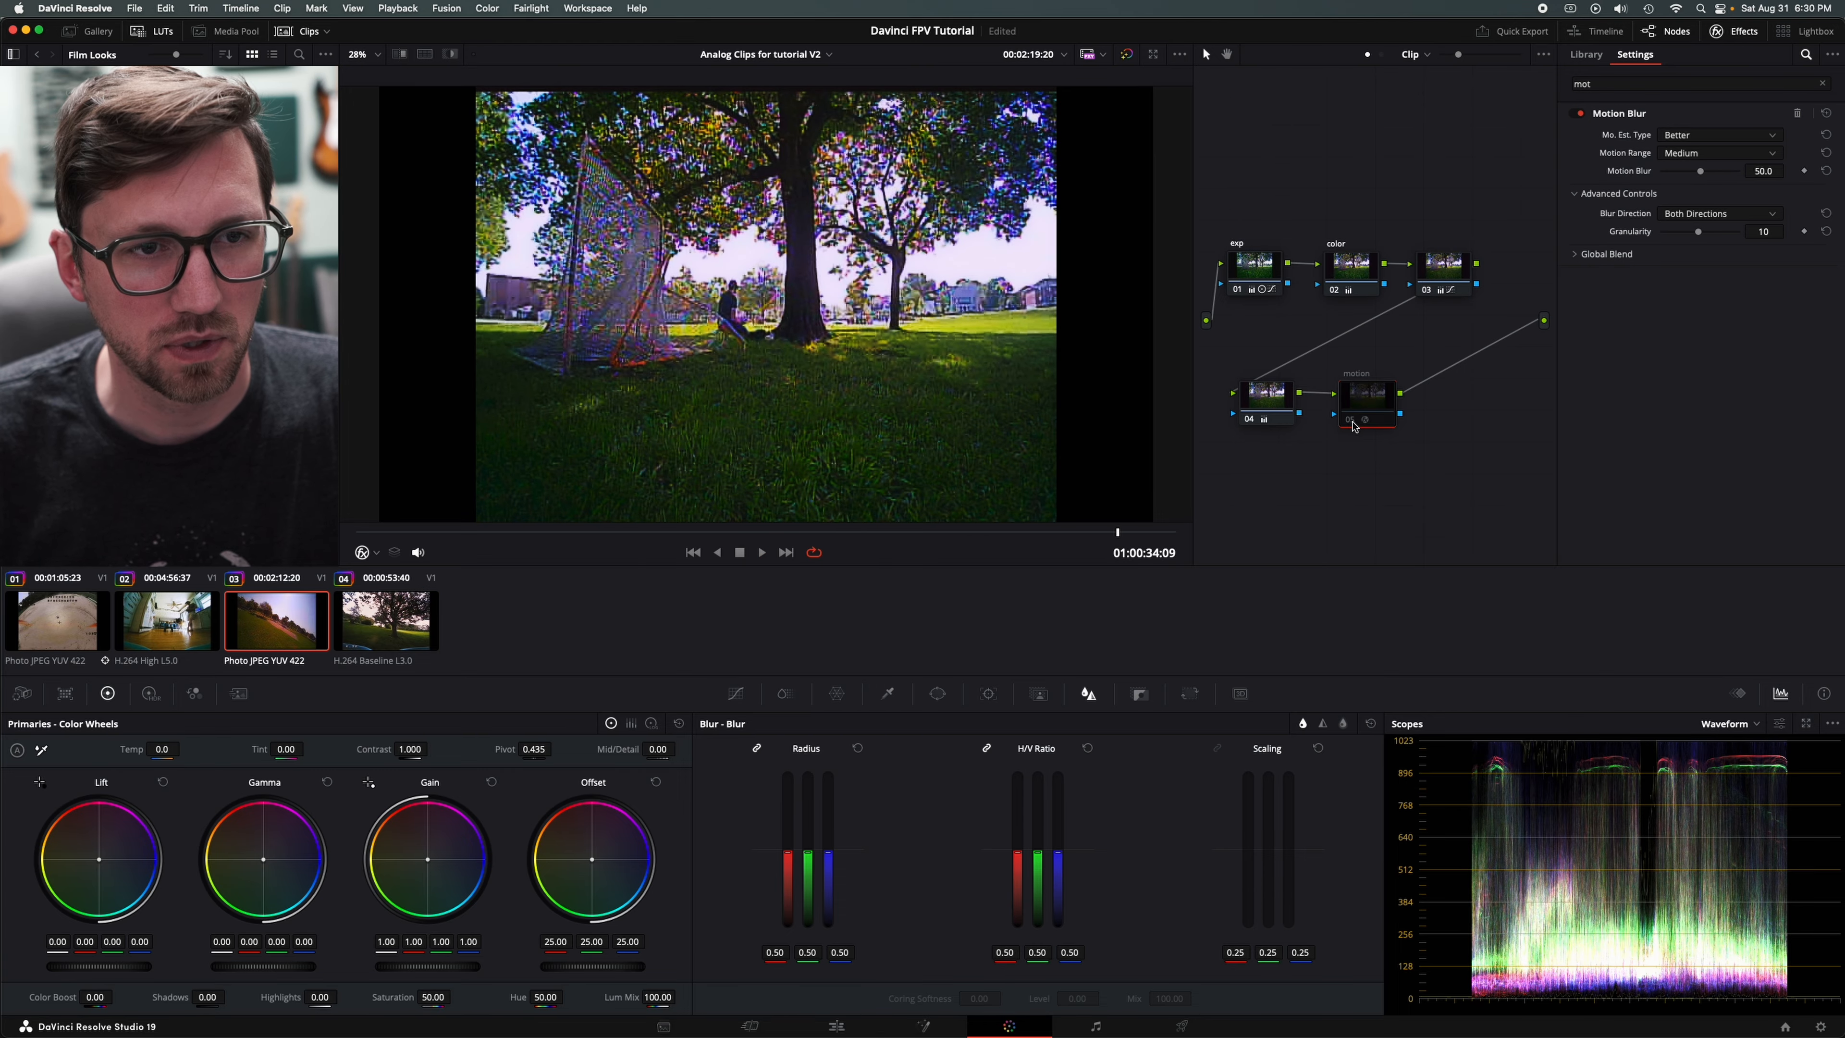
drag(1356, 407, 1378, 402)
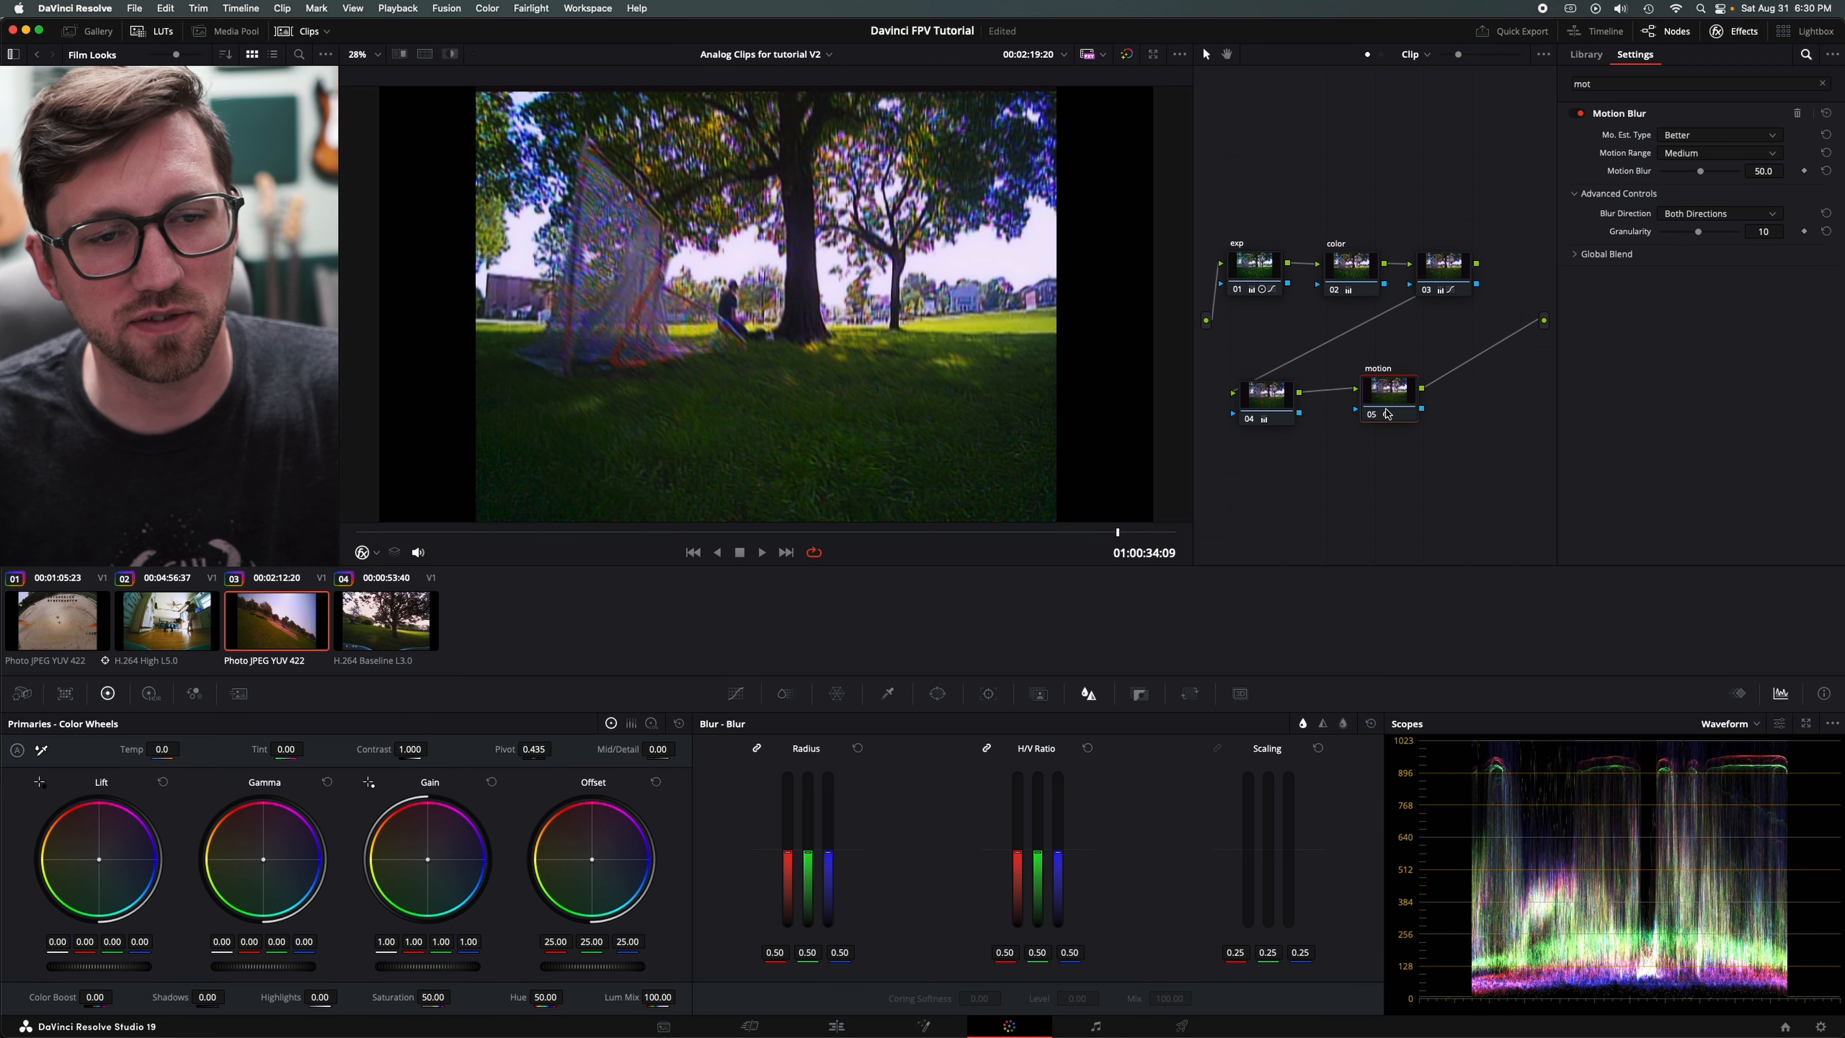
drag(1395, 393, 1383, 398)
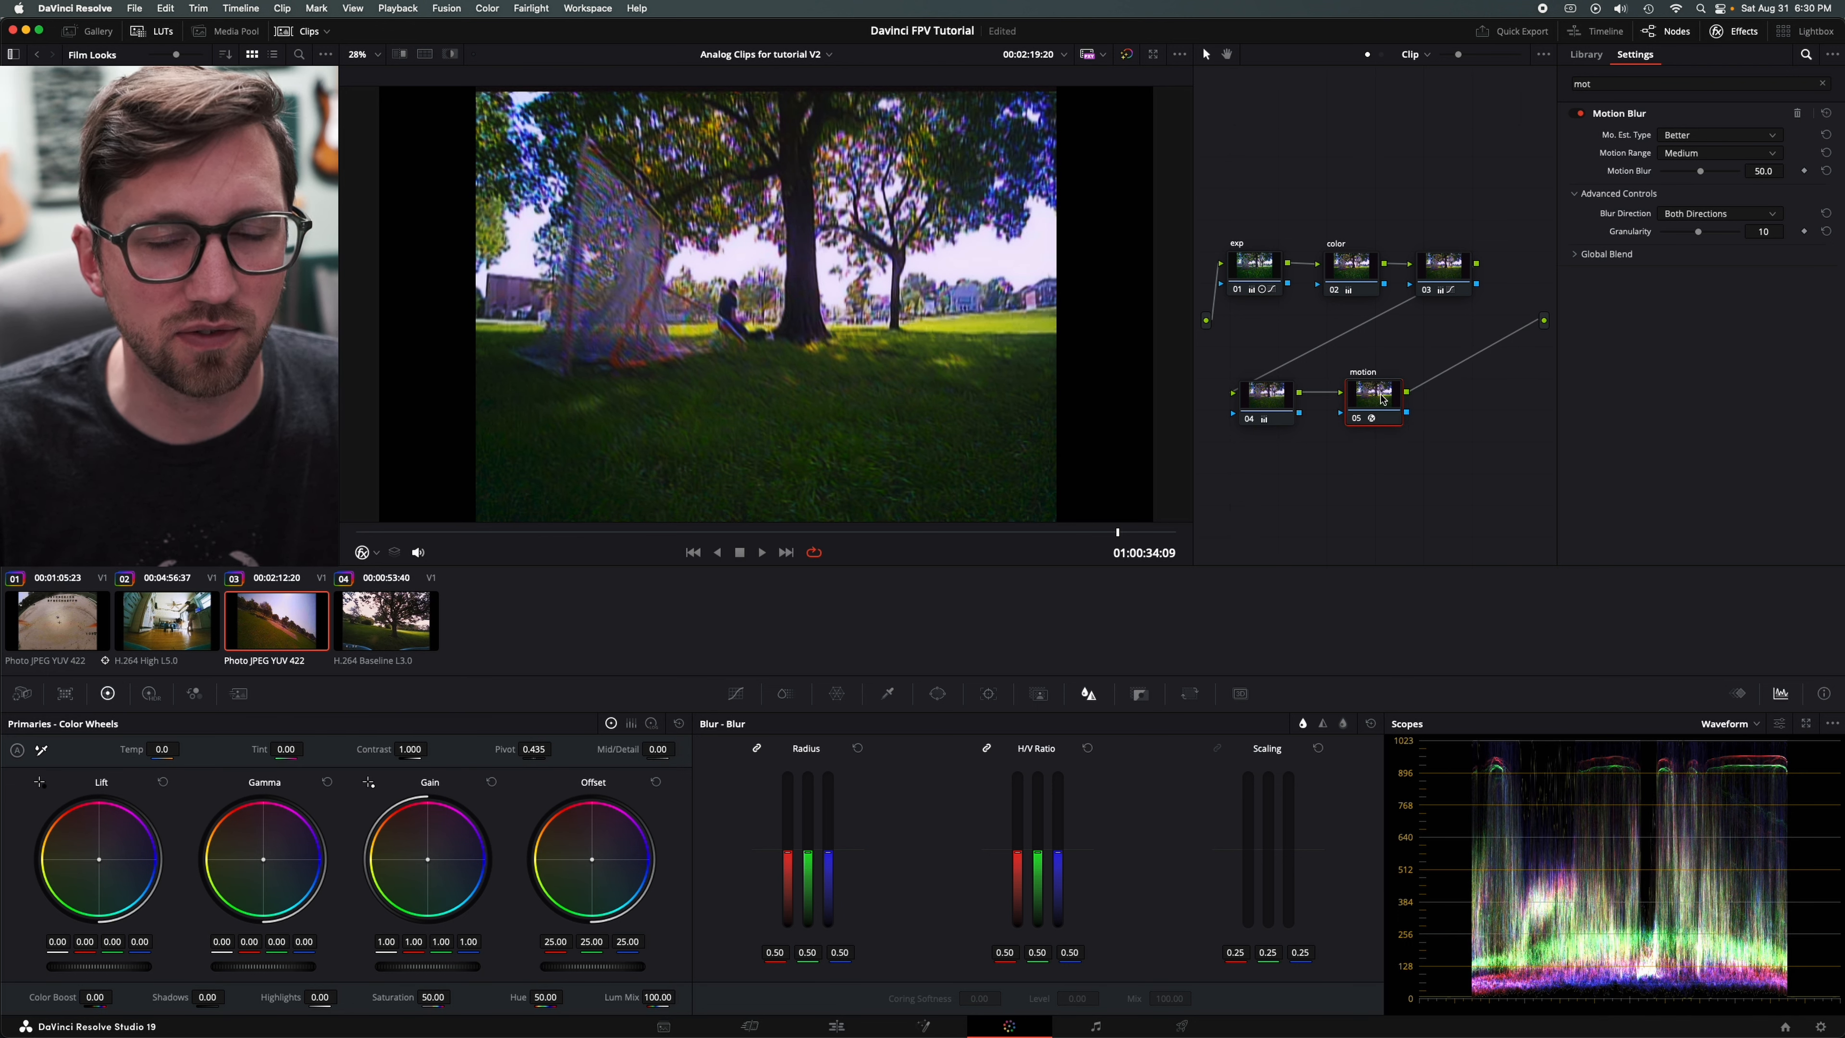
- Lower the Motion Blur amount to 21.1, trying a Global Blend of 0.211 and resetting the blend to 1.000
drag(1697, 175, 1685, 179)
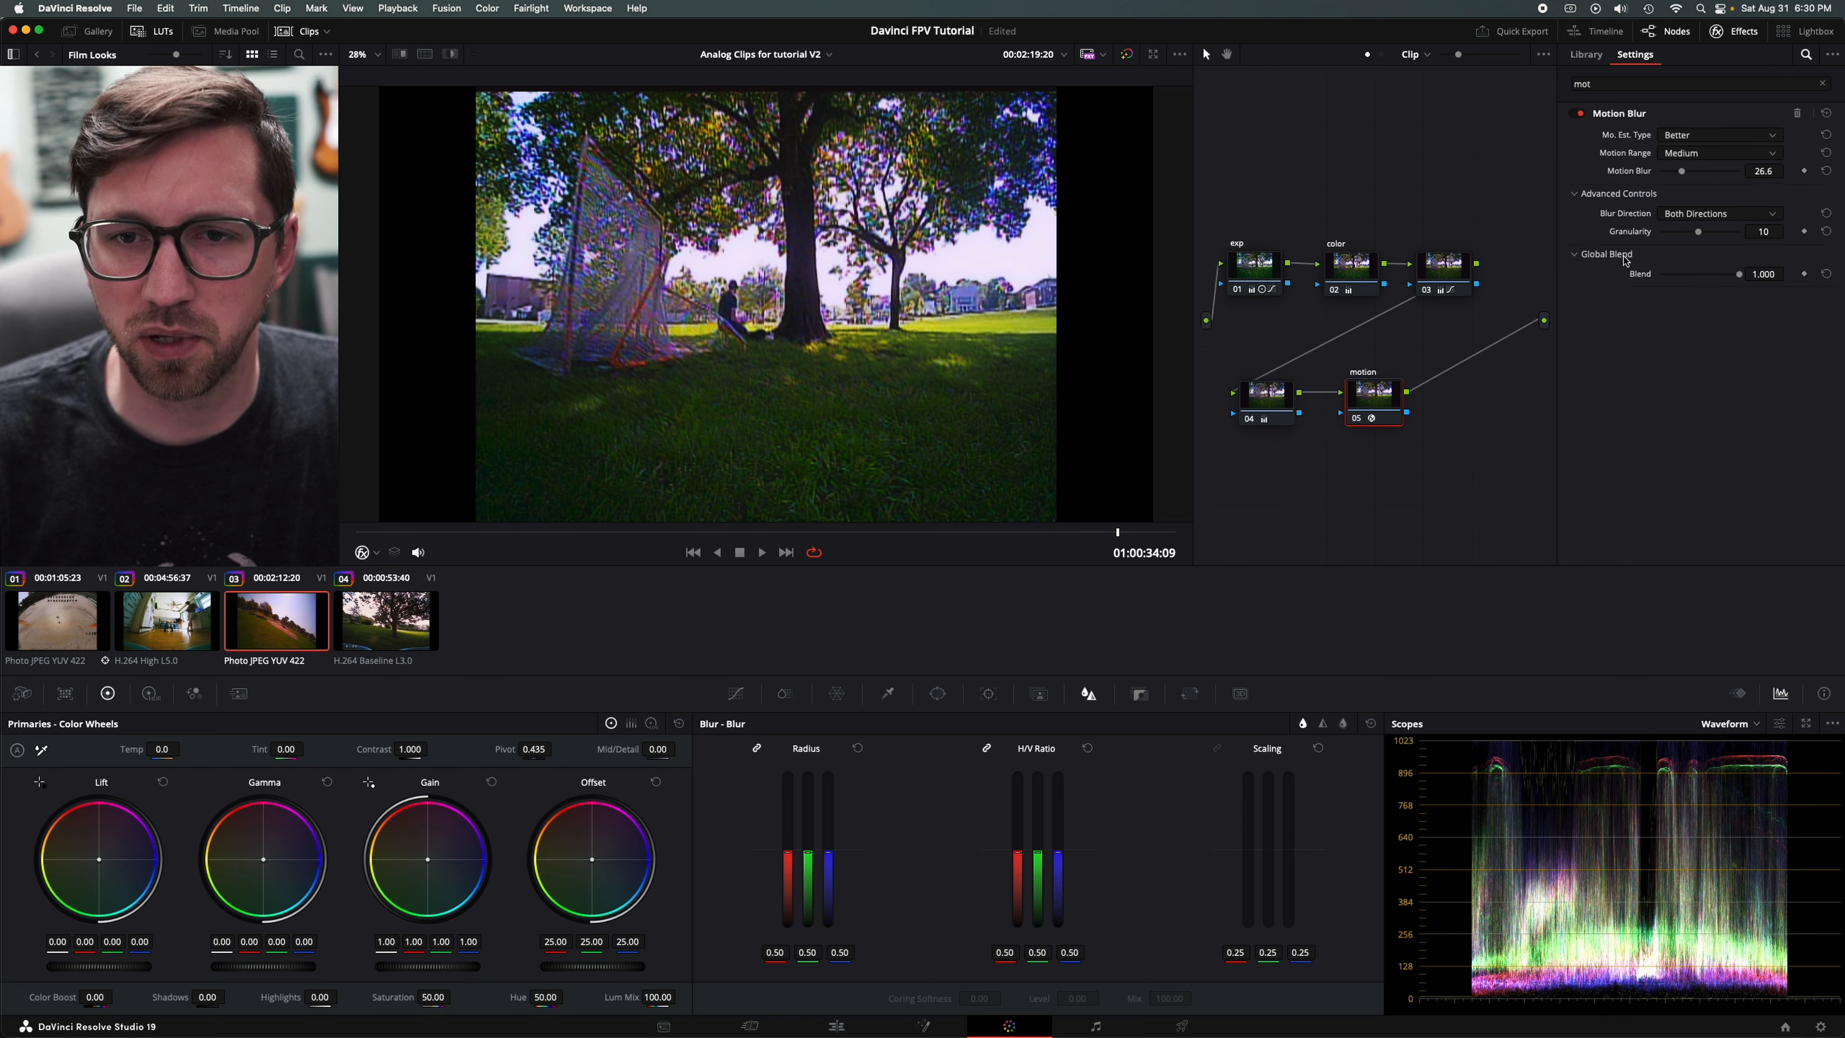
drag(1739, 274, 1691, 287)
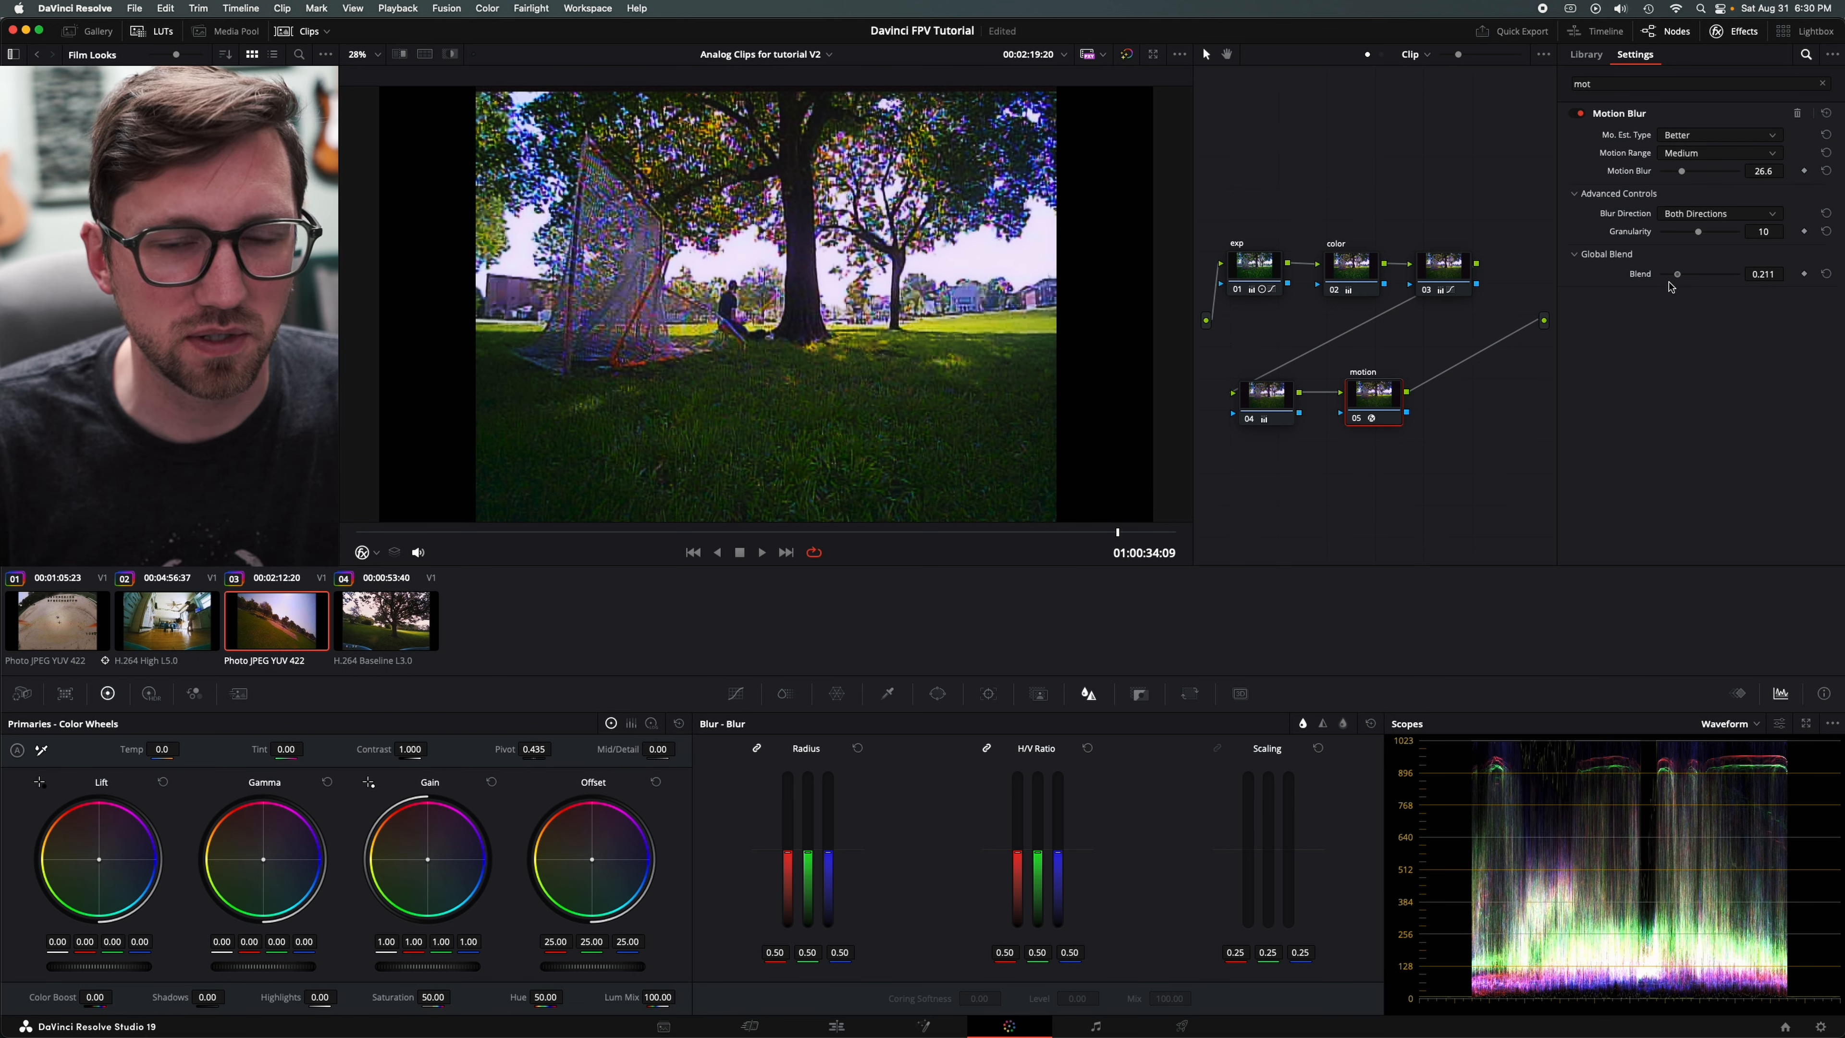
double_click(1692, 276)
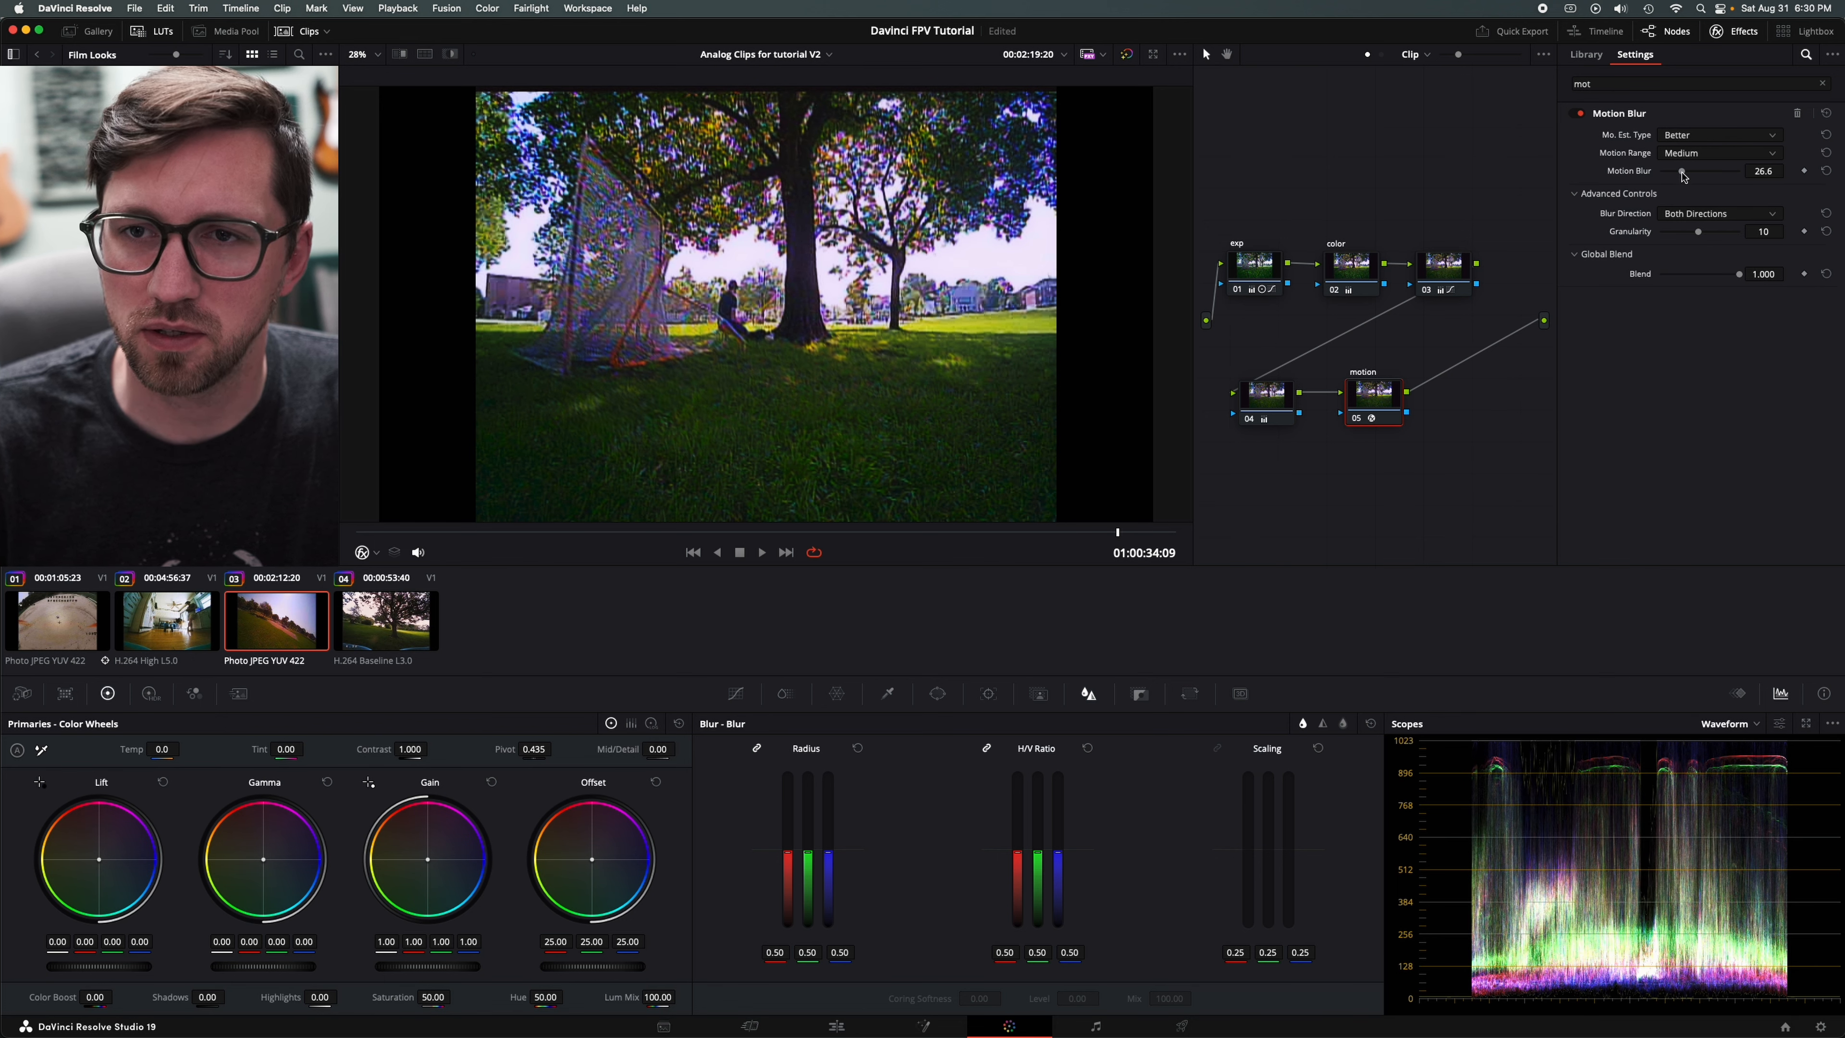
drag(1679, 173, 1676, 174)
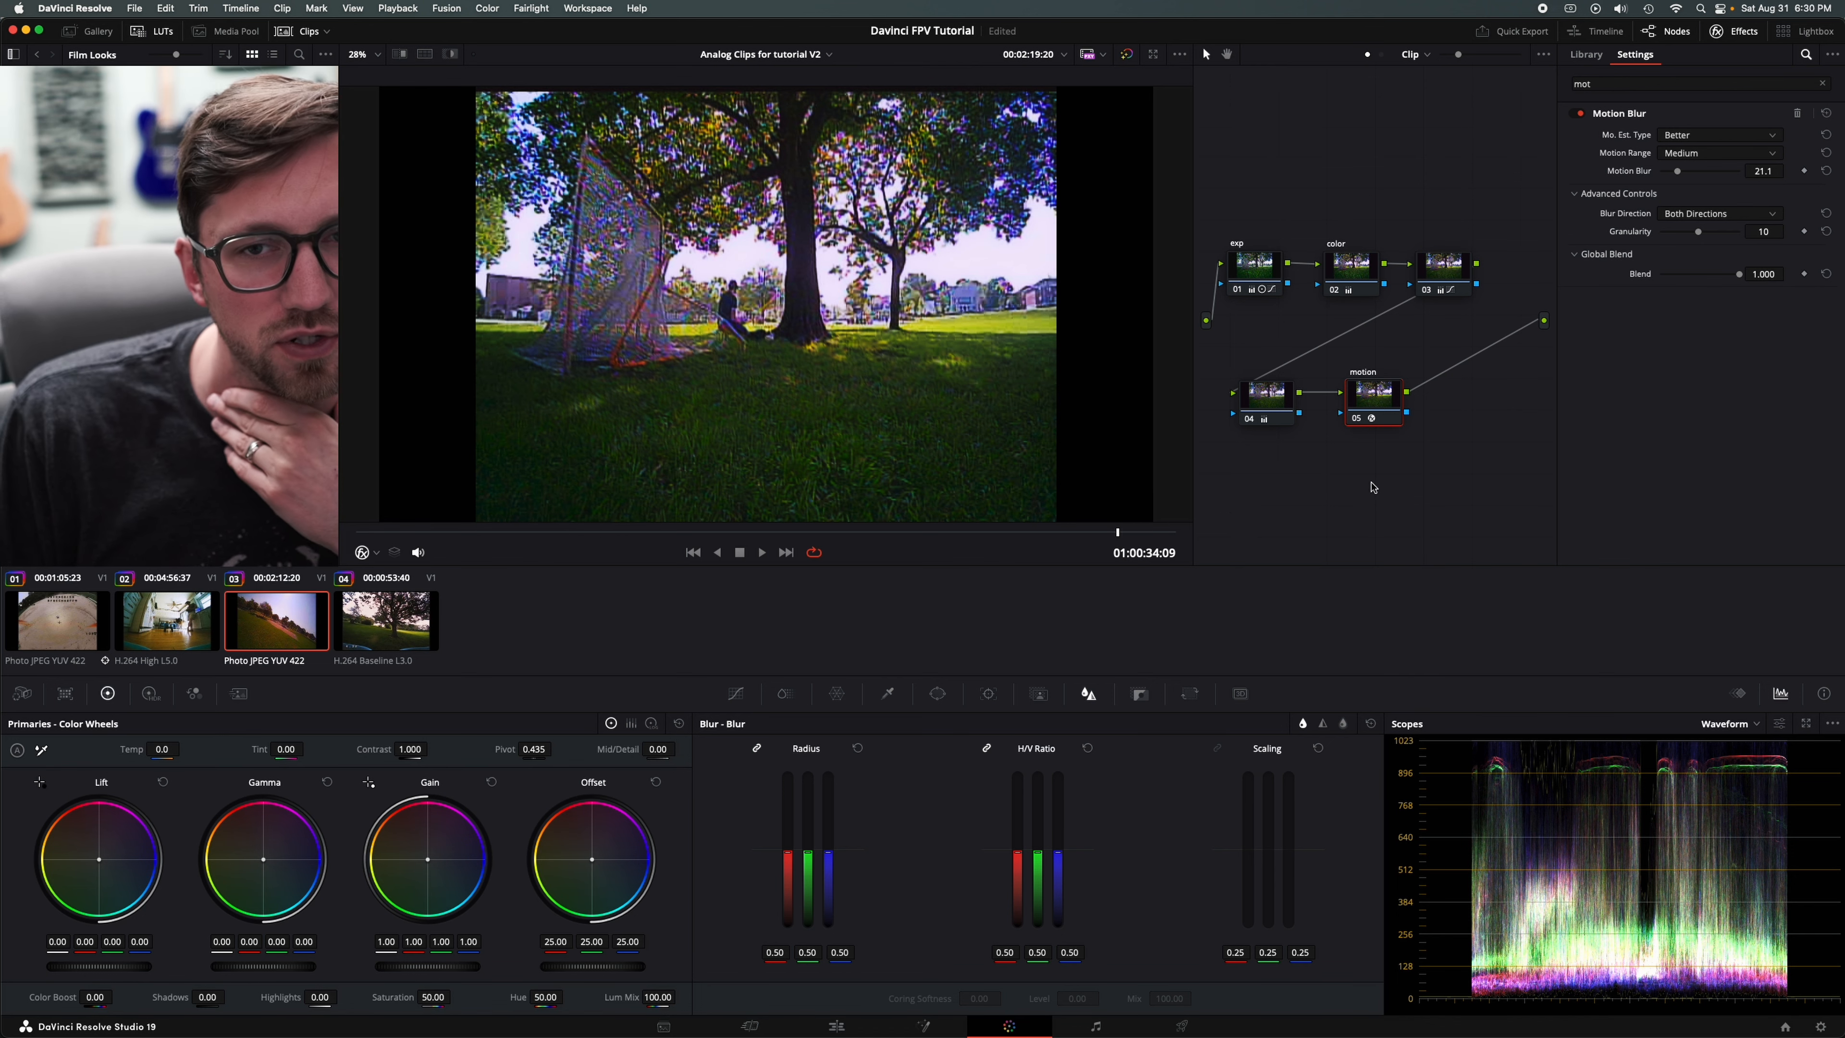
click(1297, 505)
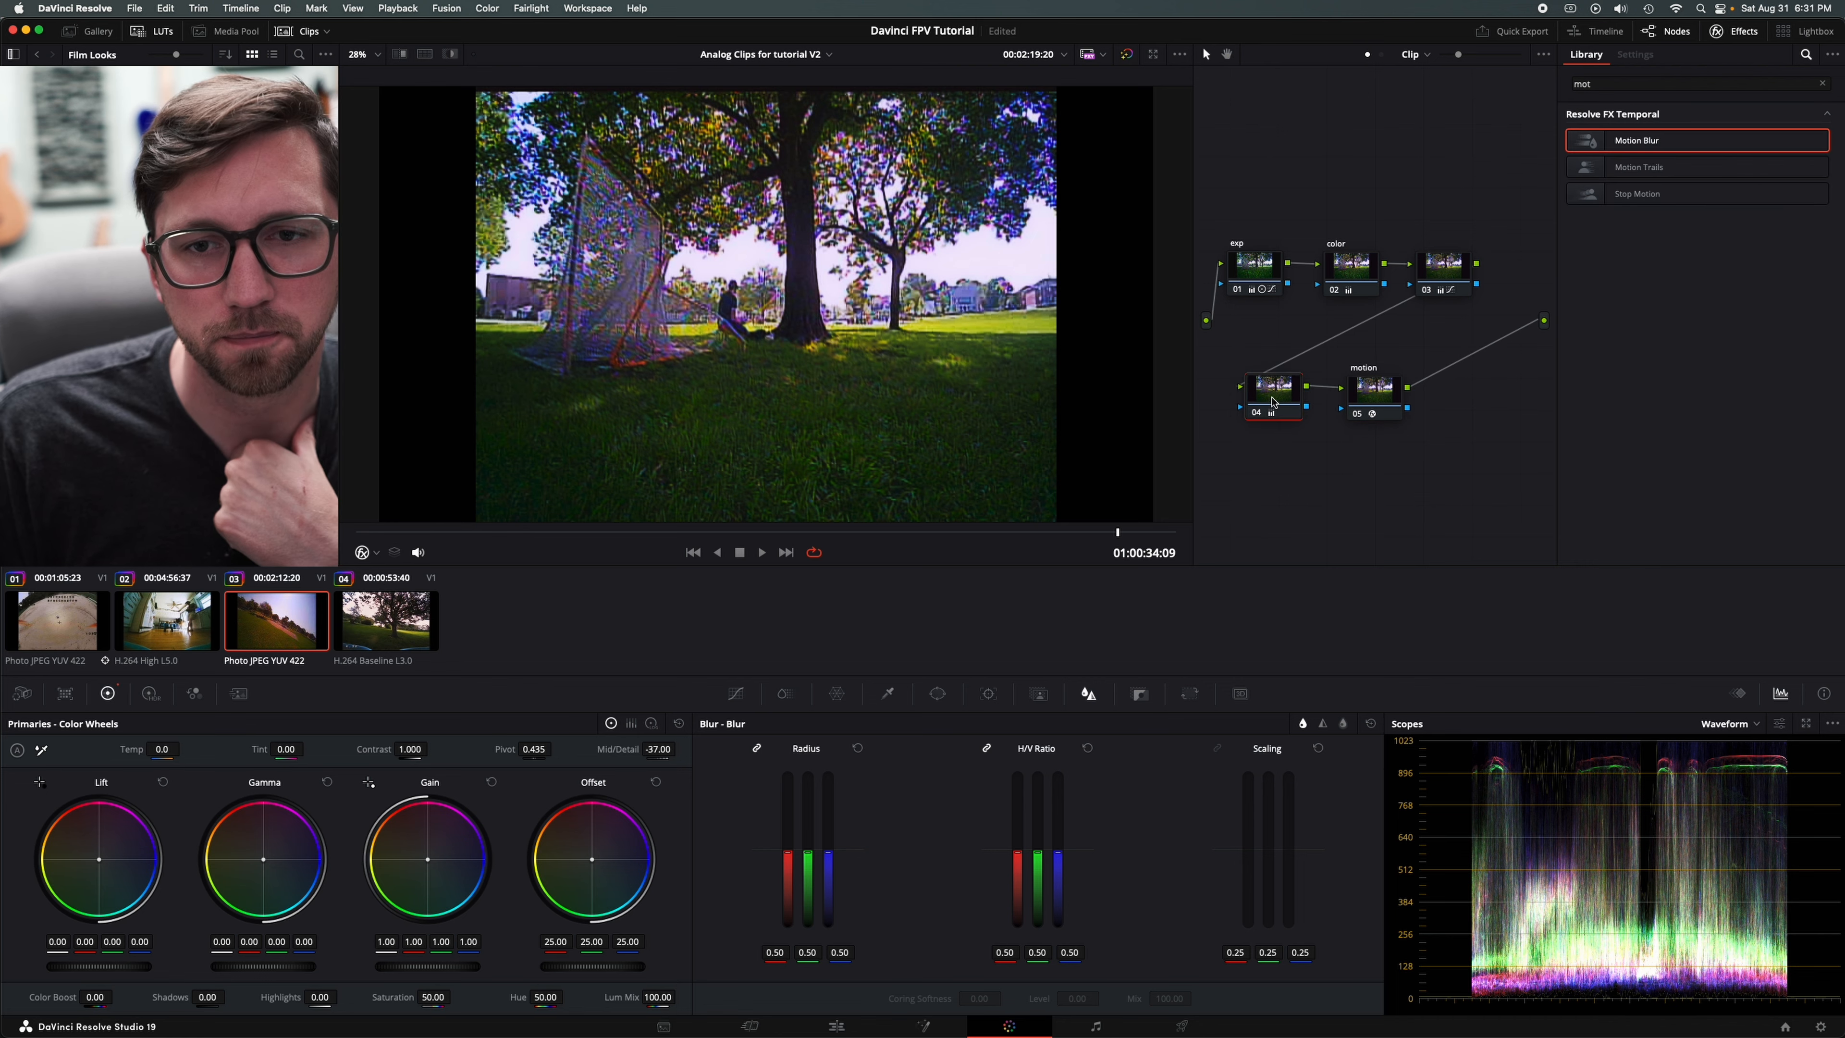